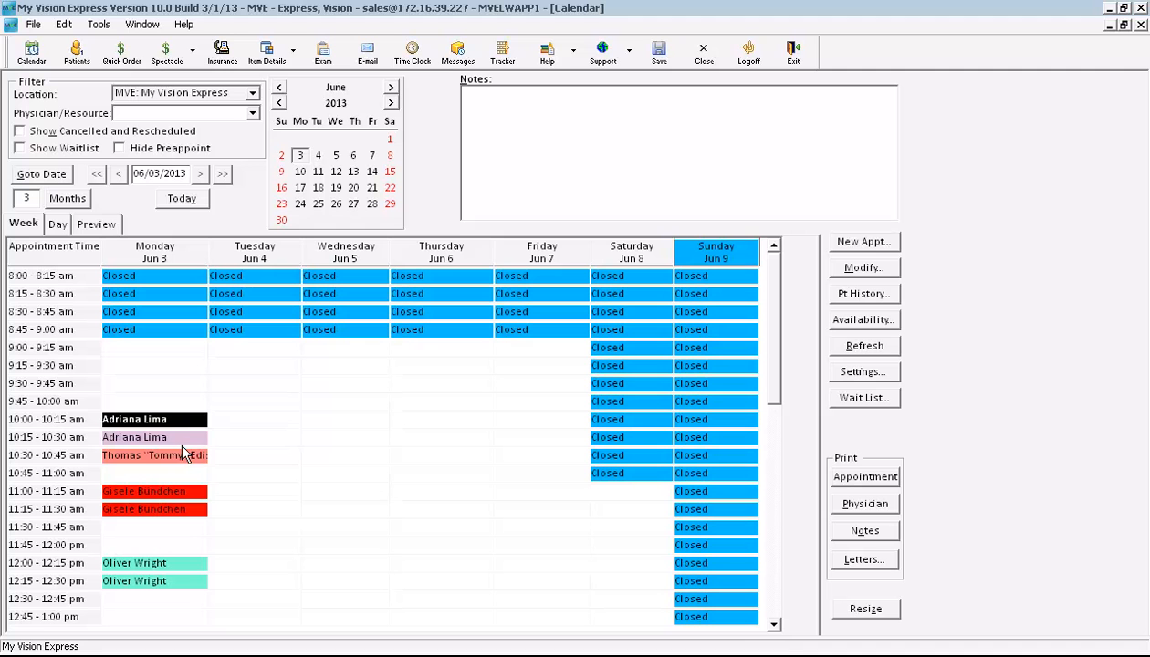
Step: Open the 10:30 AM Monday June 3 appointment and set its status to Checked-in
click(176, 456)
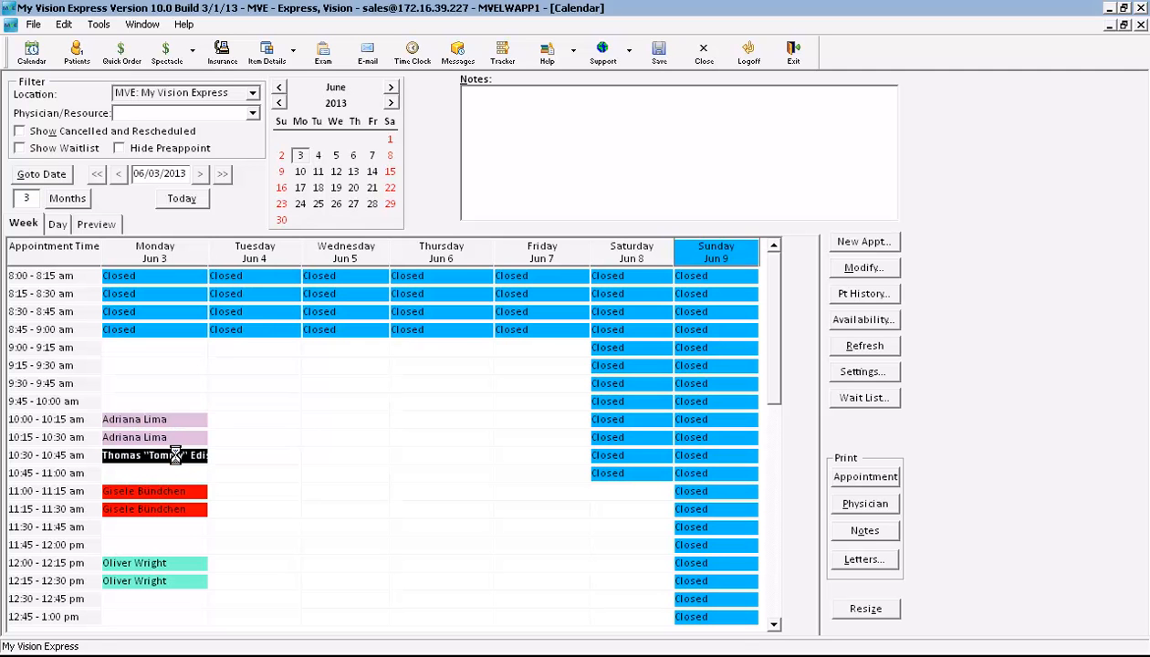
click(625, 391)
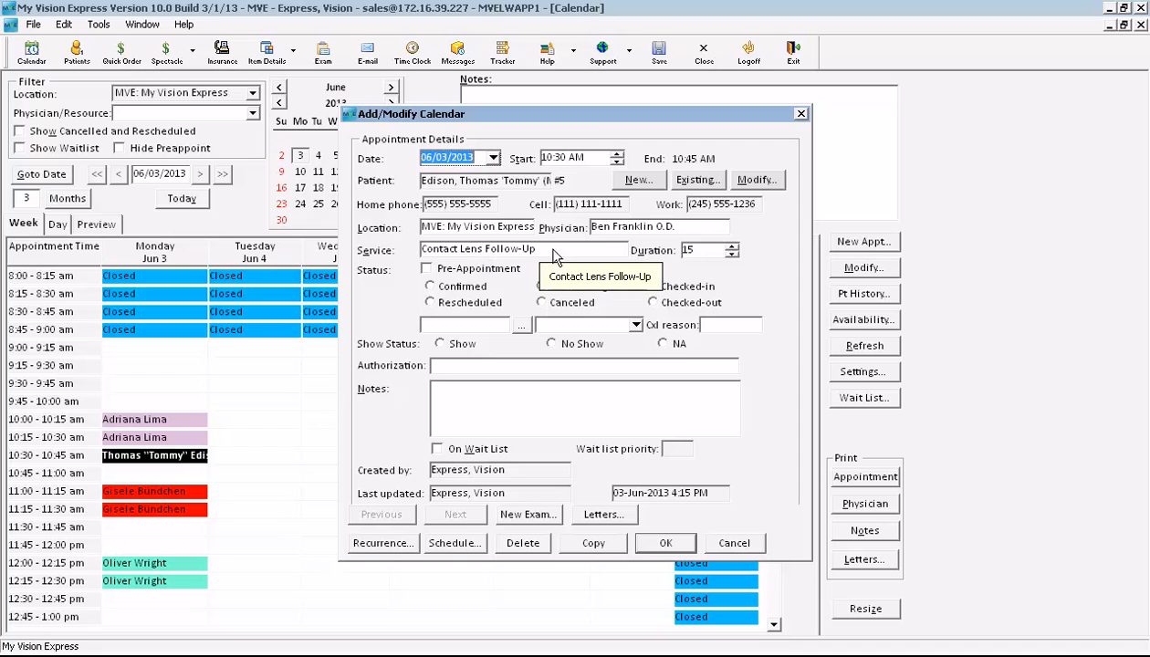
click(652, 286)
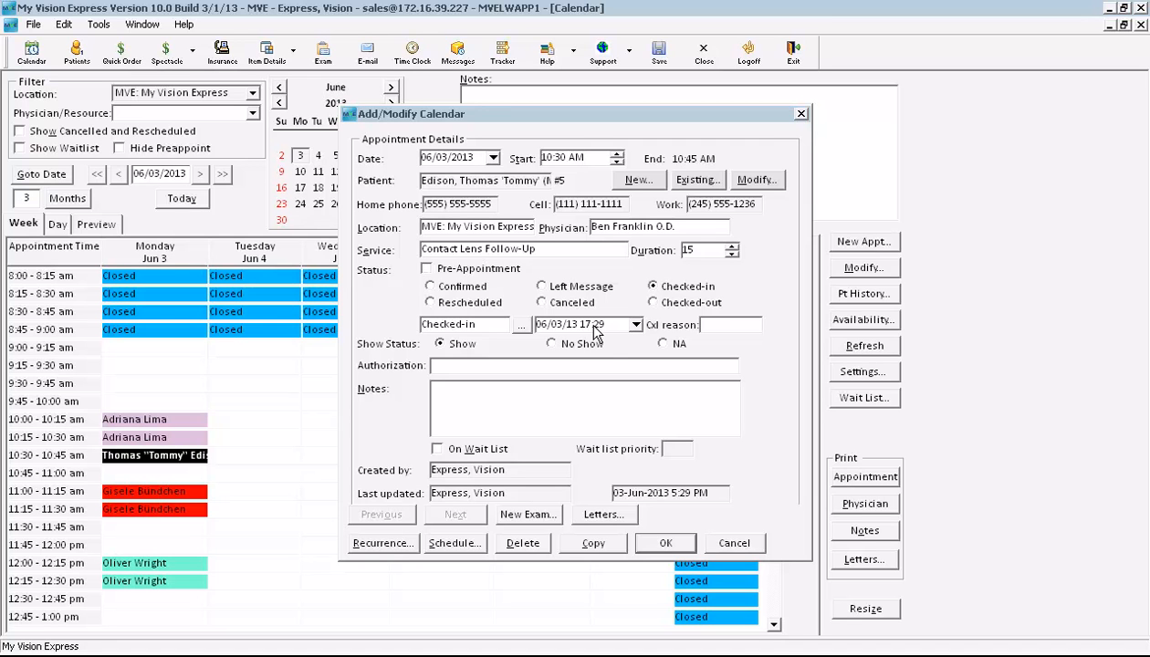
Step: Review the Welcome Package letter for the checked-in appointment, close it and save the appointment
click(616, 517)
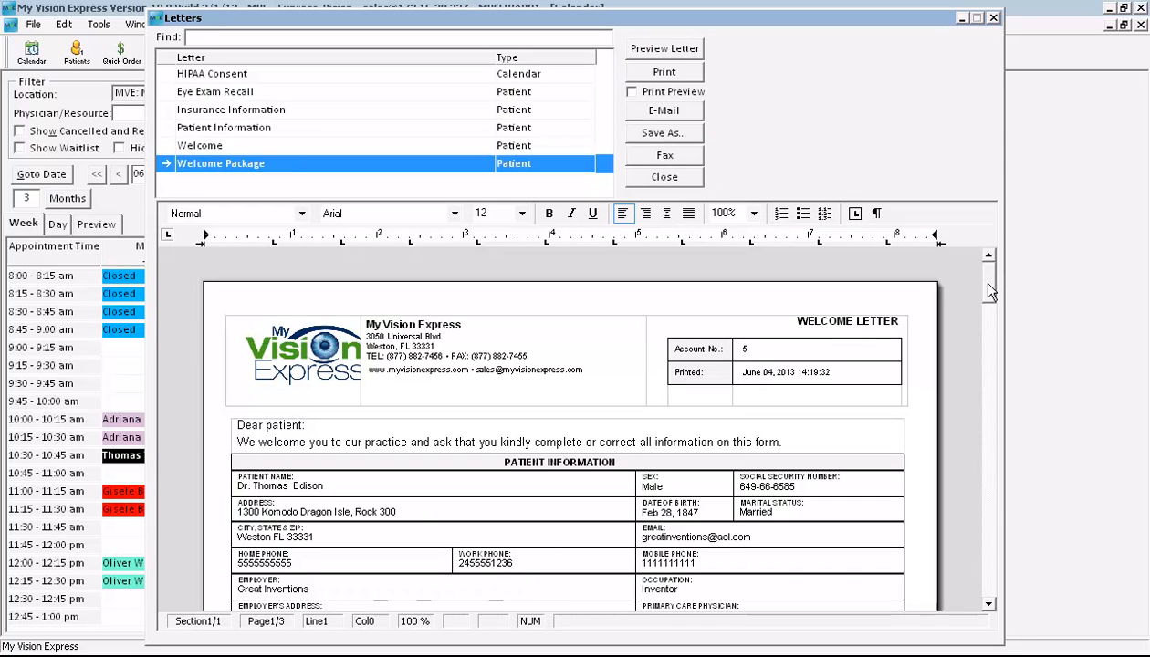
drag(990, 290, 1000, 514)
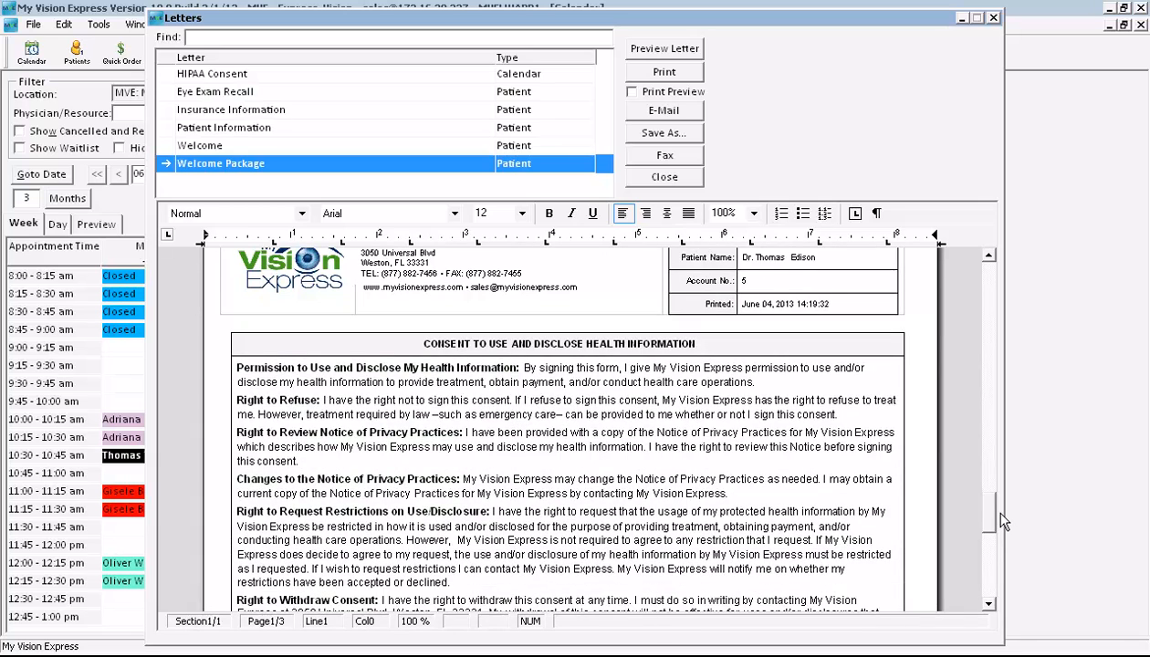
drag(1002, 520, 987, 279)
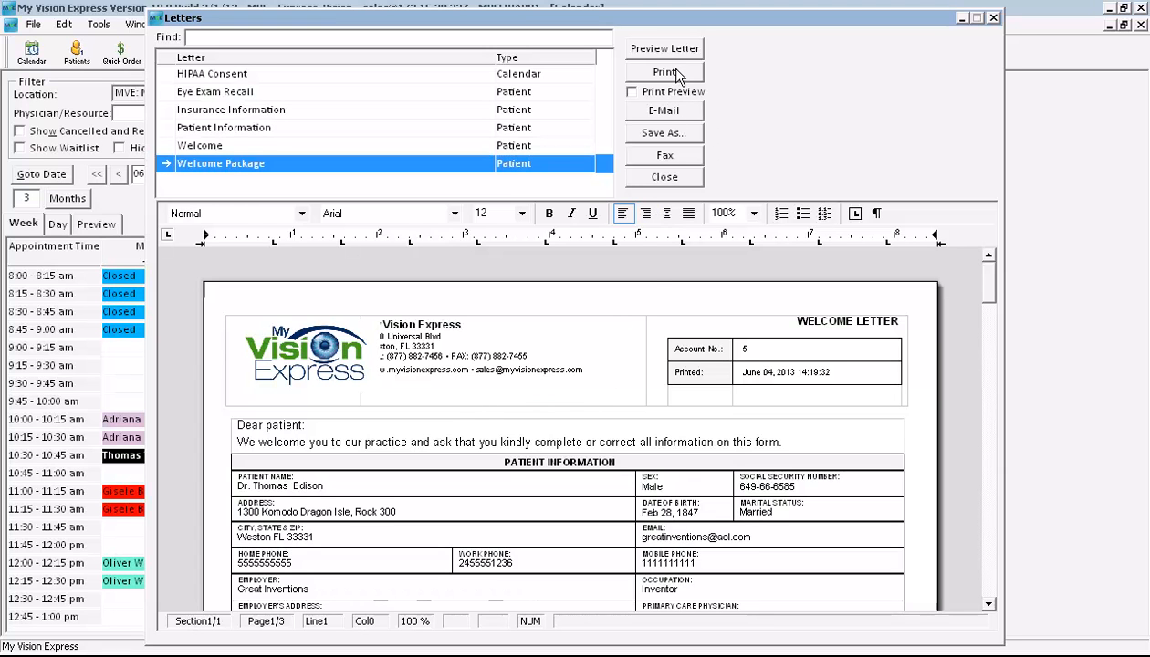
click(991, 20)
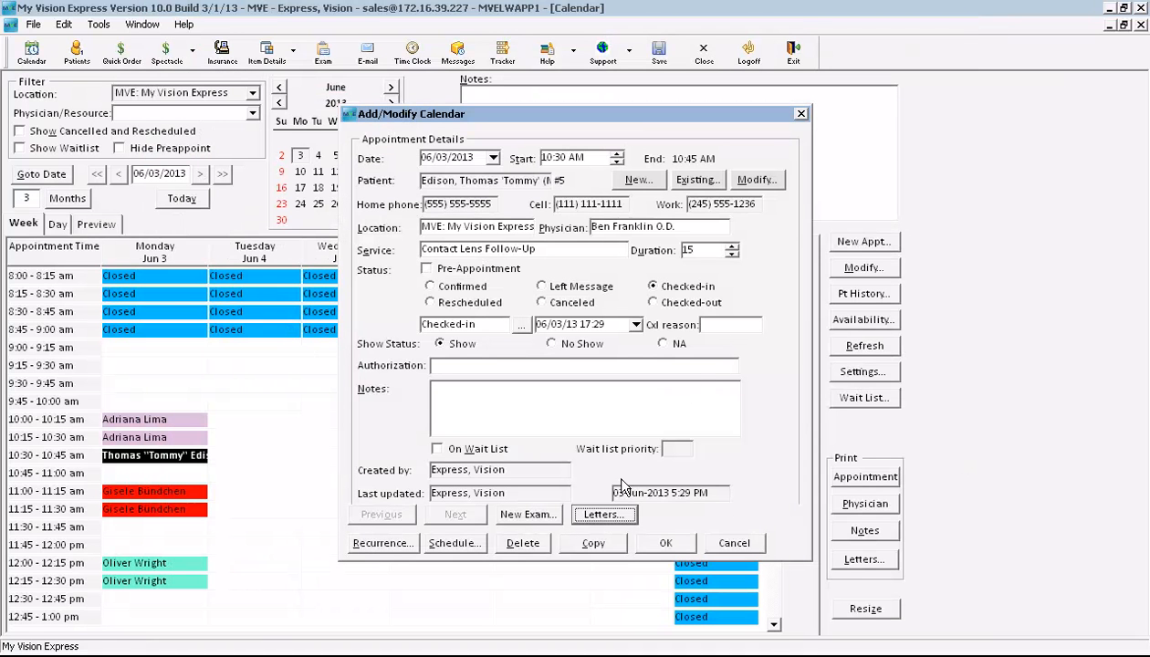
click(665, 543)
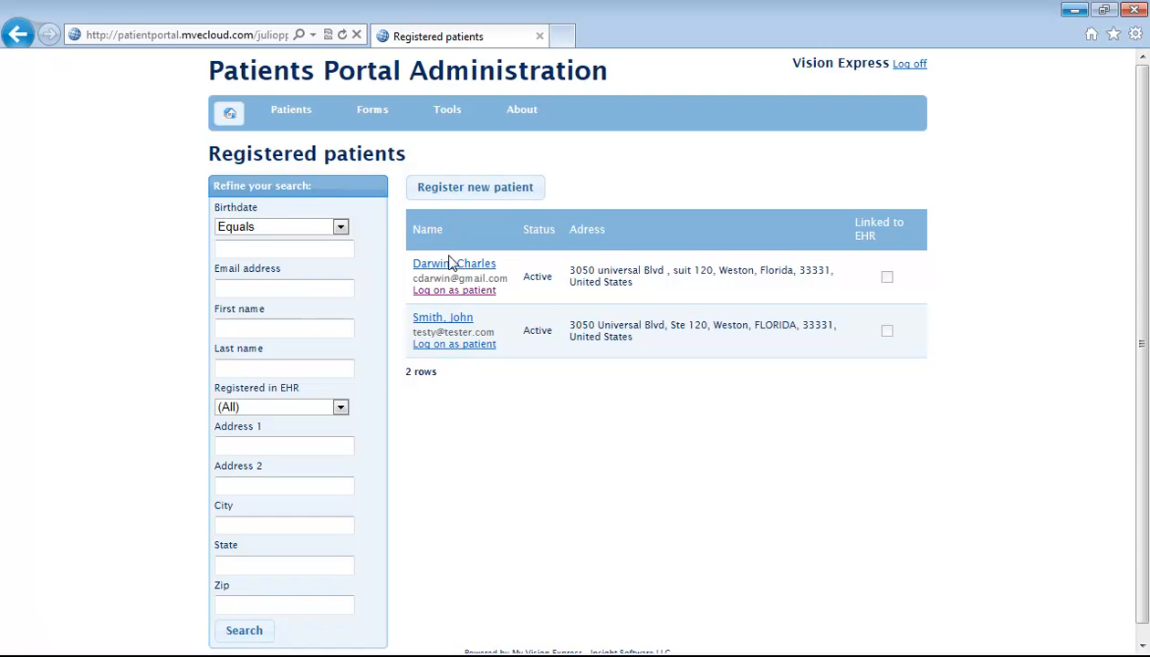
Step: In Patients Portal Administration, log on as the first registered patient to view the portal home page, and close the browser
click(458, 293)
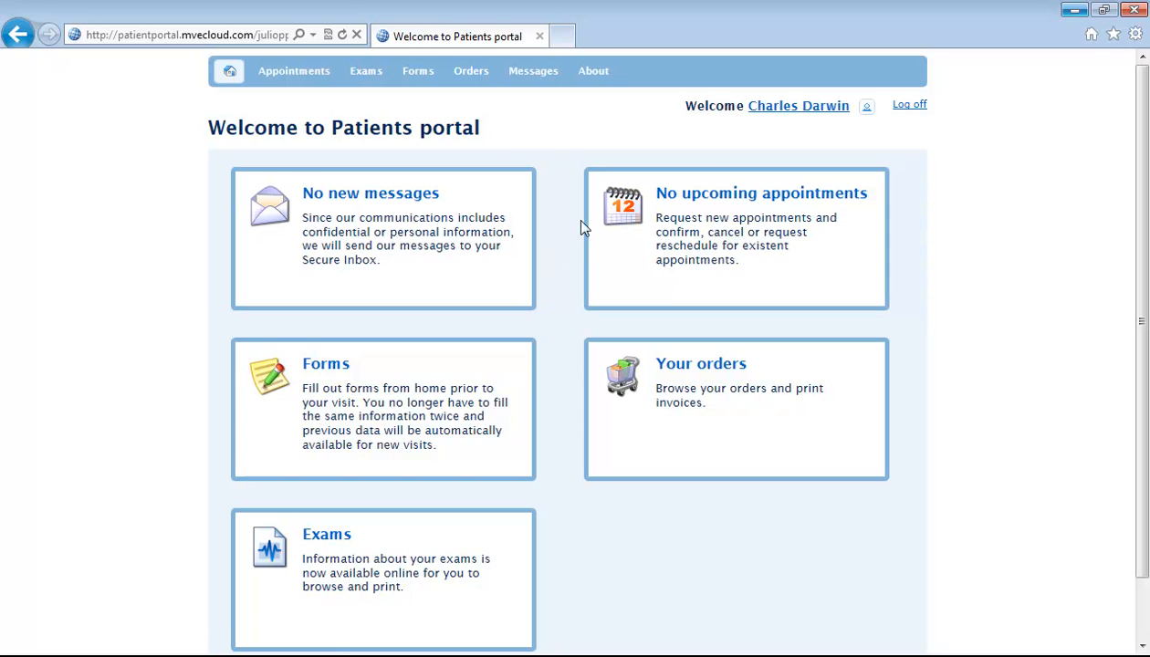
click(1127, 13)
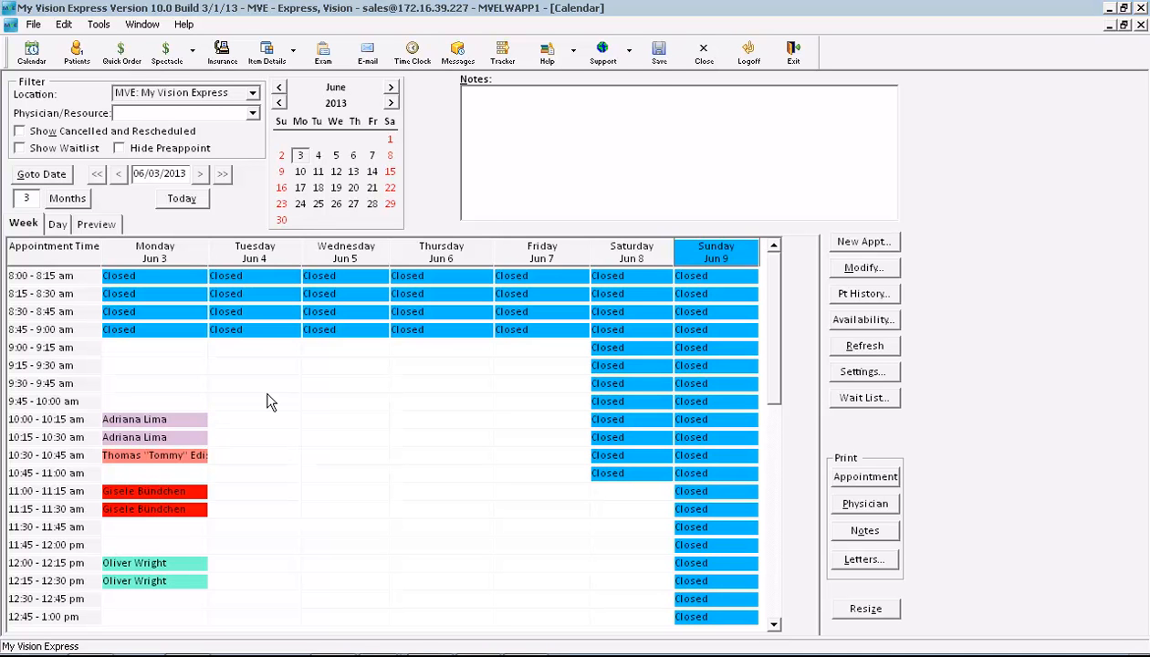
Step: Leave the calendar and list the day's appointments in the exam search
click(698, 53)
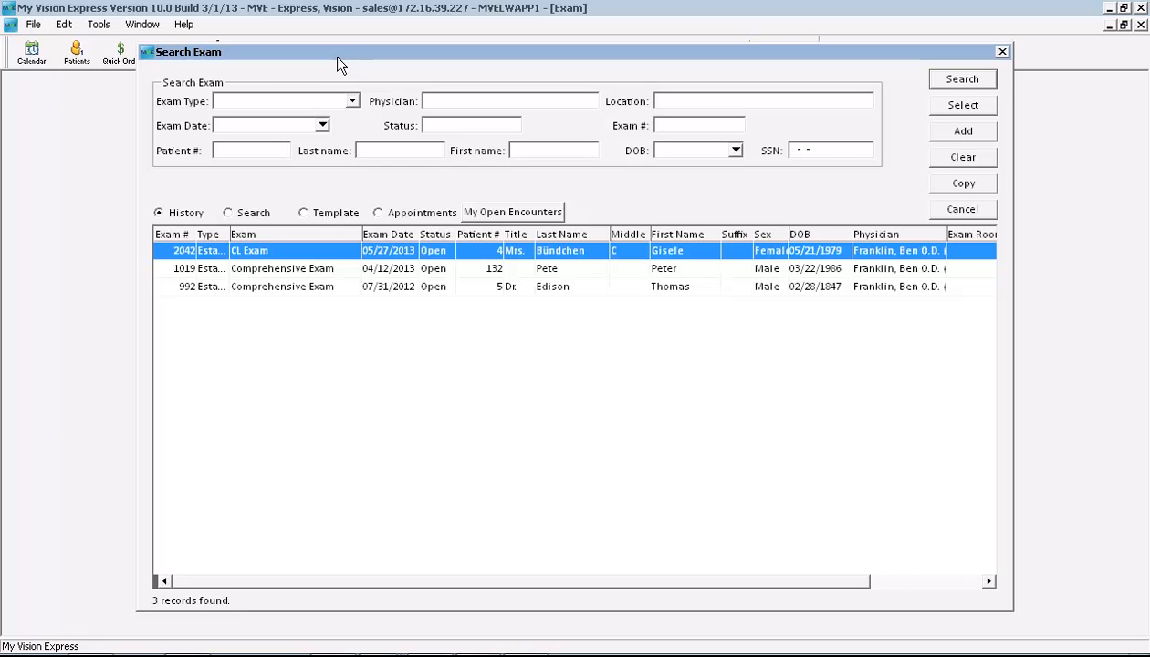
click(378, 213)
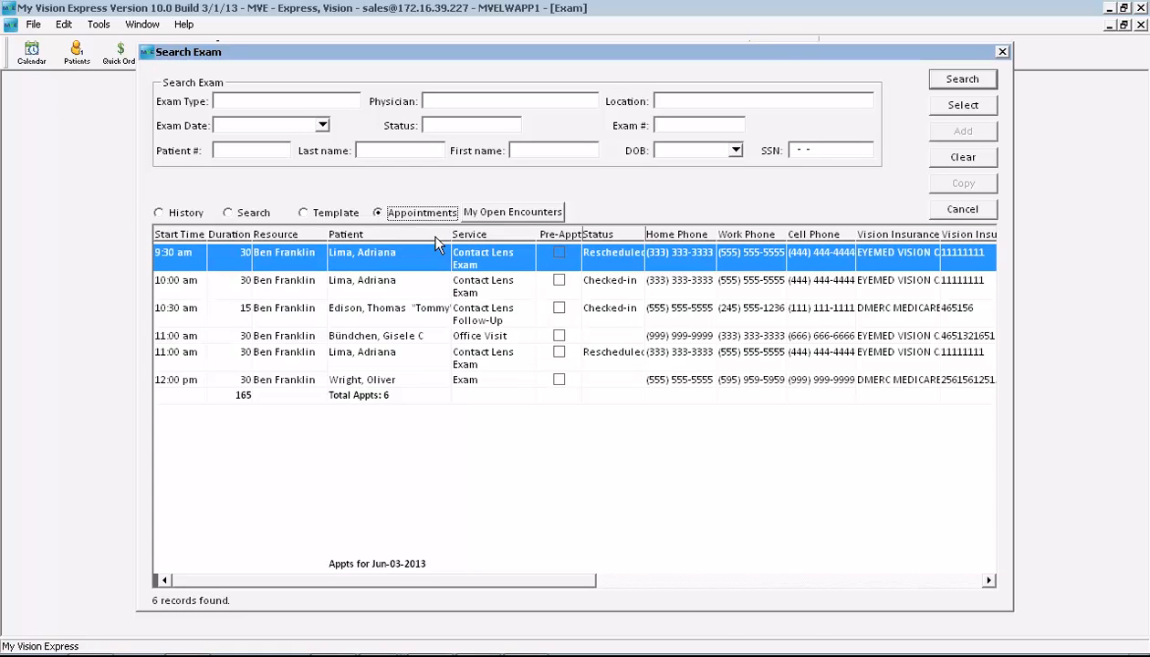
Step: Examine the listed appointments one by one, including their insurance, show status, check-in time, lateness and wait time
click(411, 278)
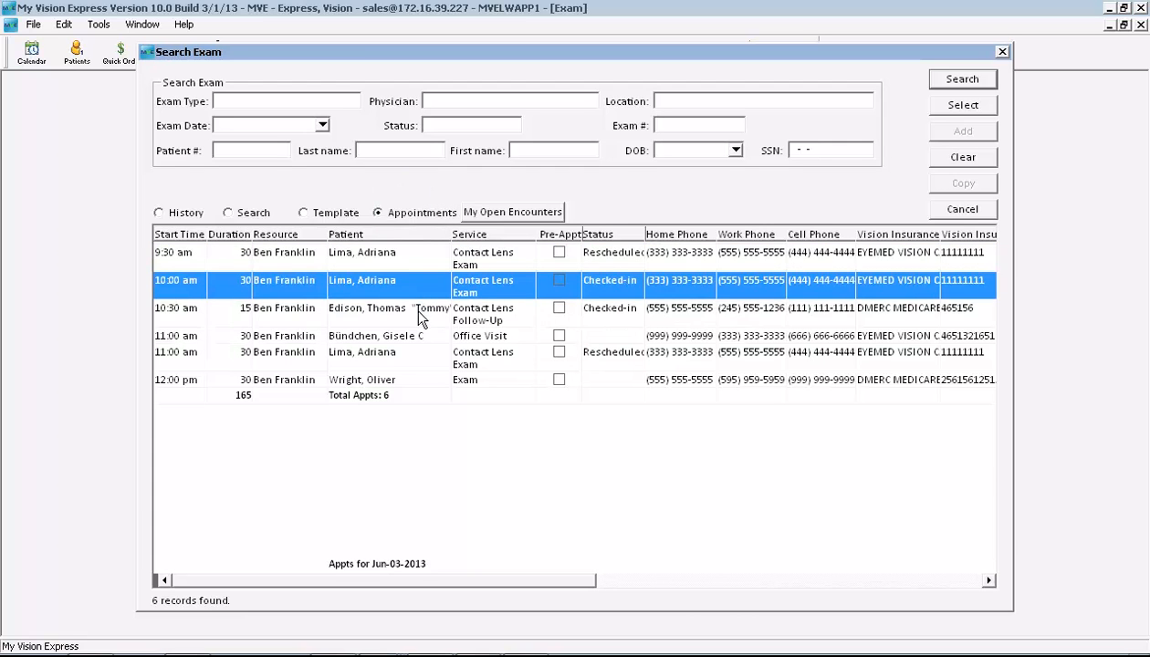
click(411, 308)
click(415, 336)
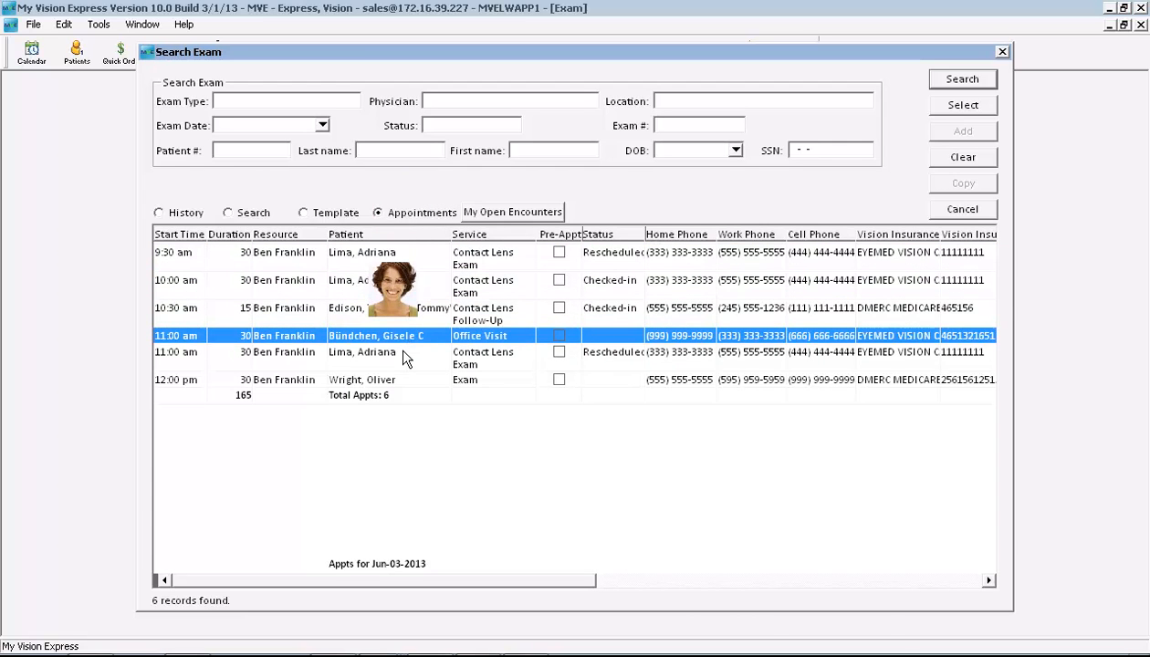
click(405, 356)
click(400, 381)
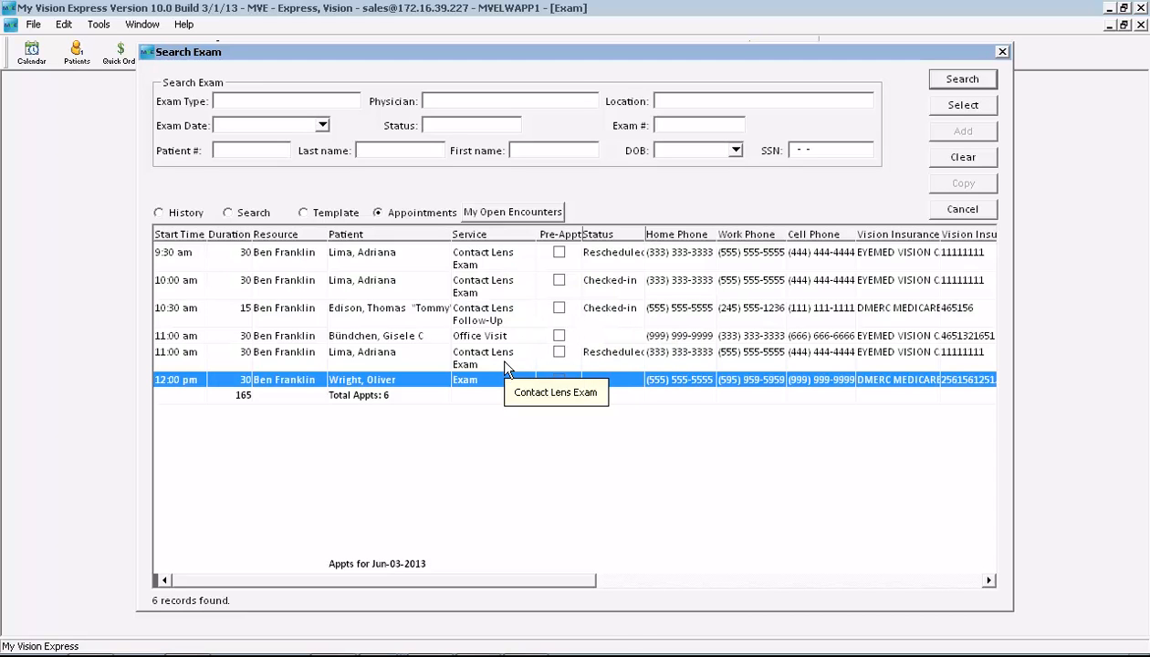
drag(539, 587, 951, 590)
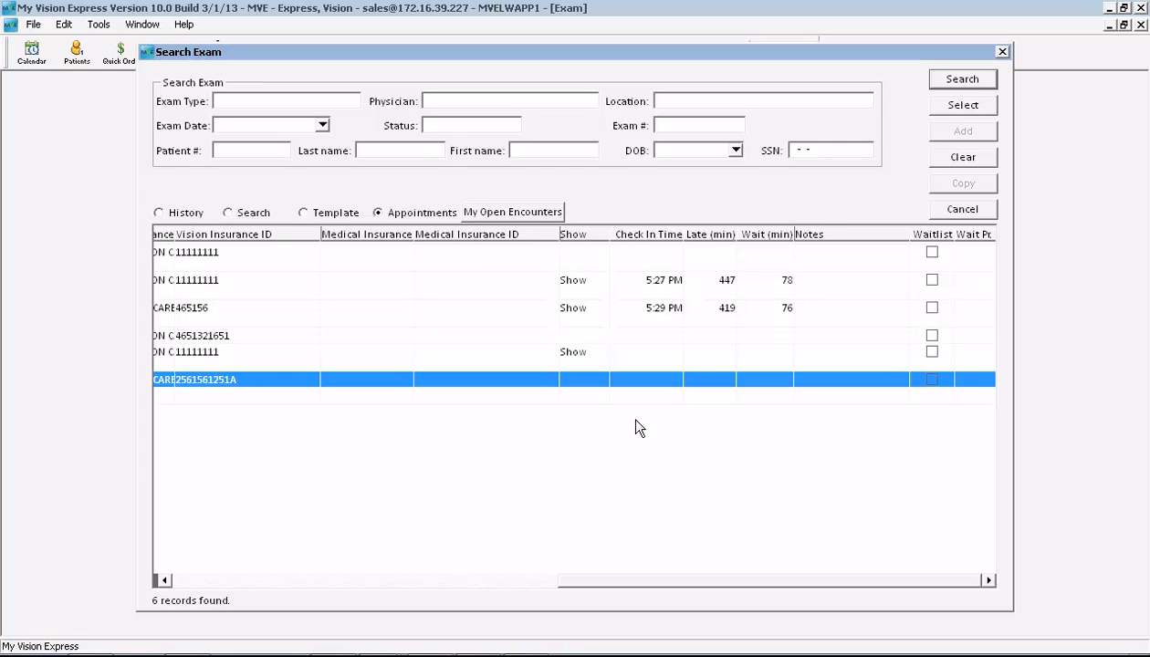
click(184, 580)
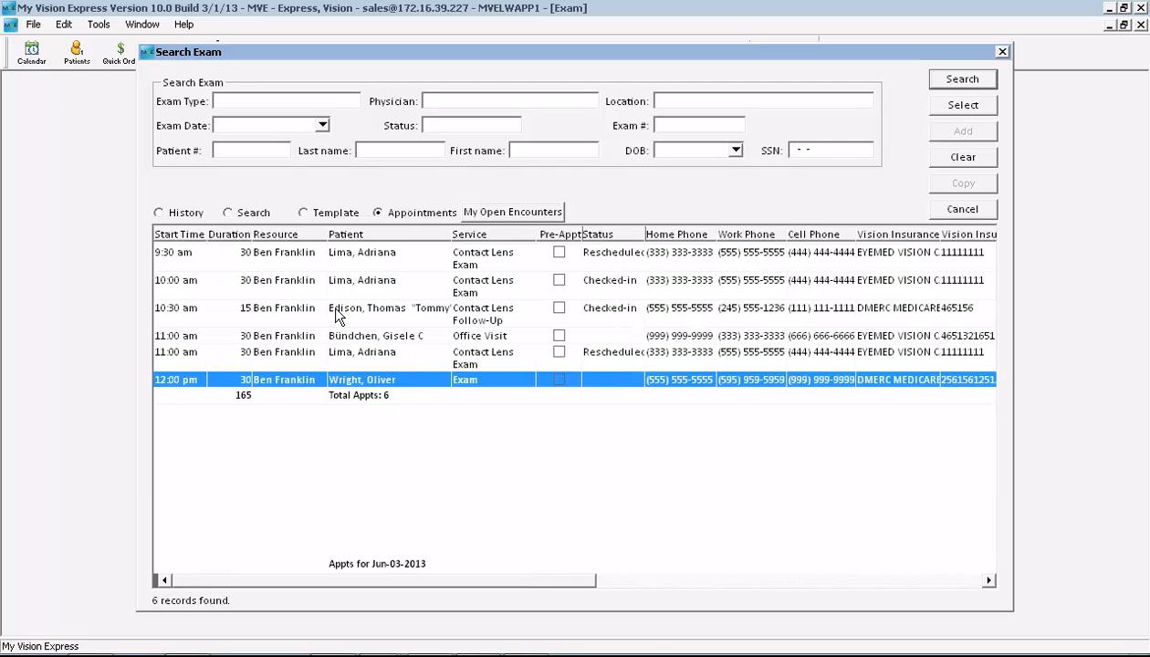
Step: Start an exam from the checked-in 10:00 am appointment using the New Patient Contact Lens Exam template
click(385, 262)
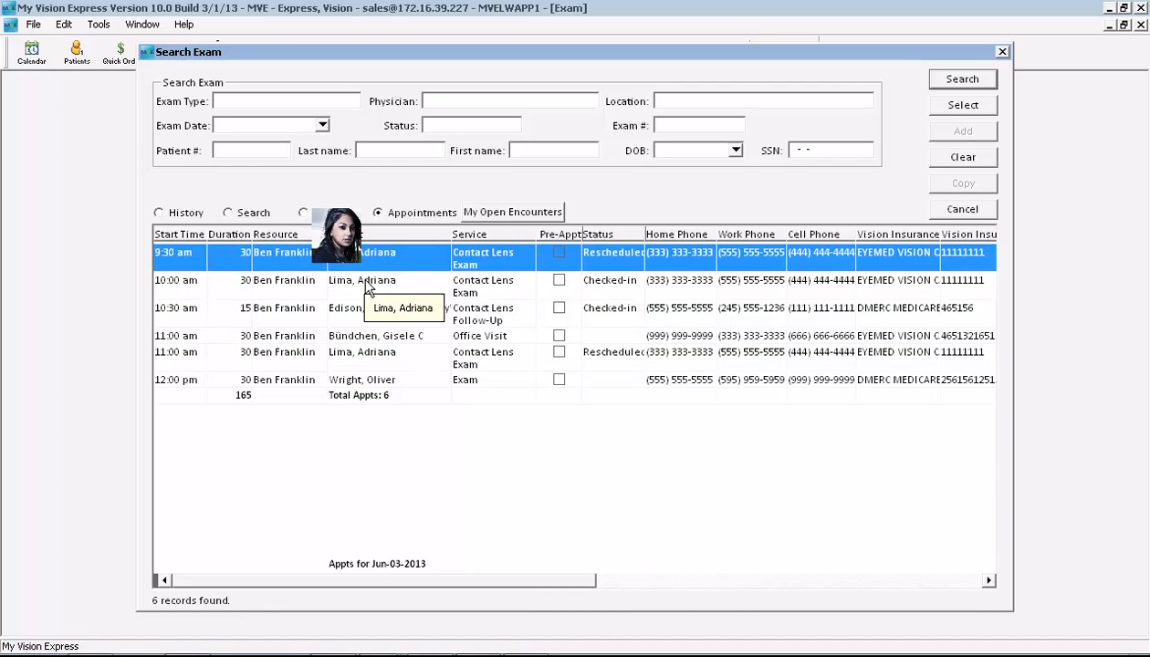
click(382, 285)
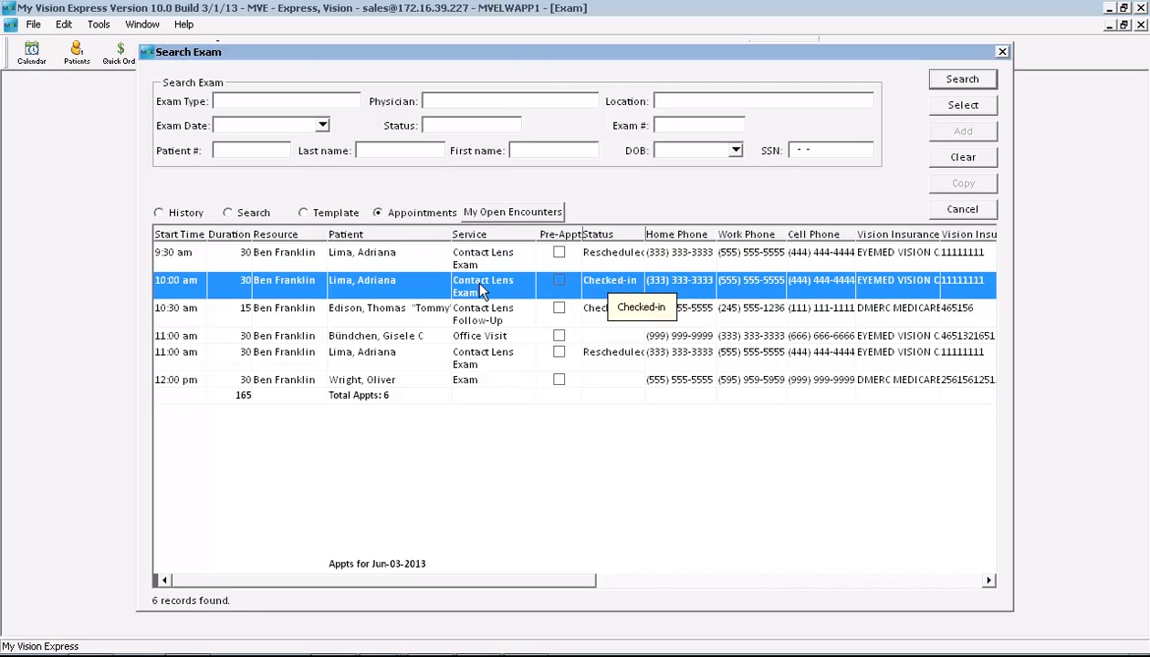
double_click(419, 288)
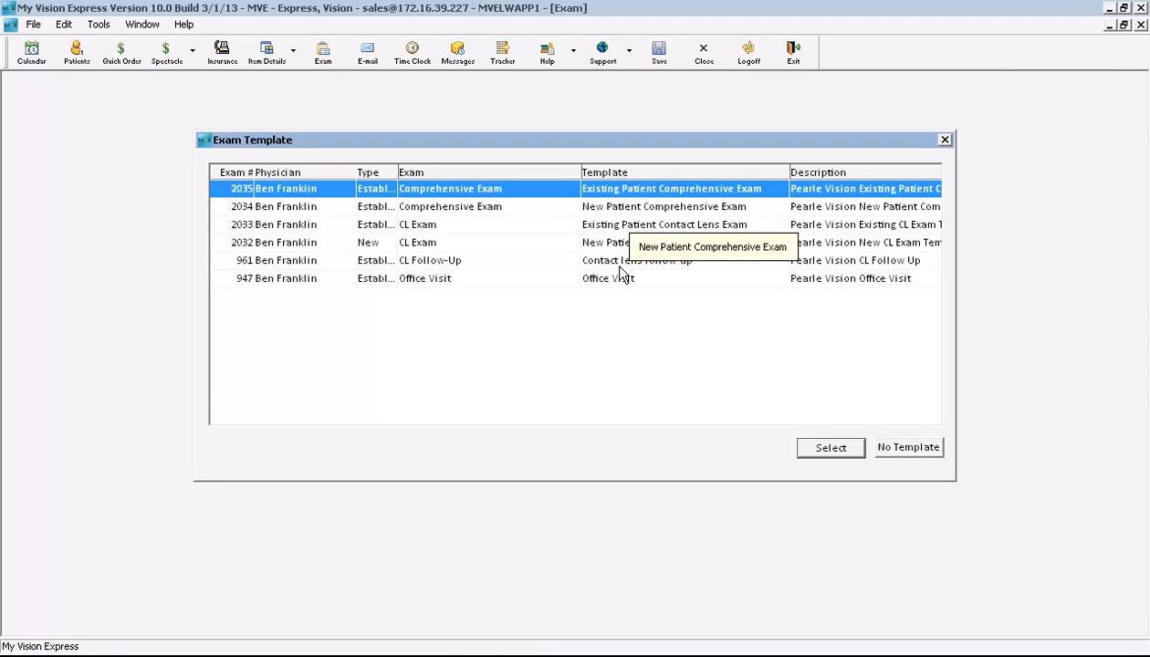
click(710, 226)
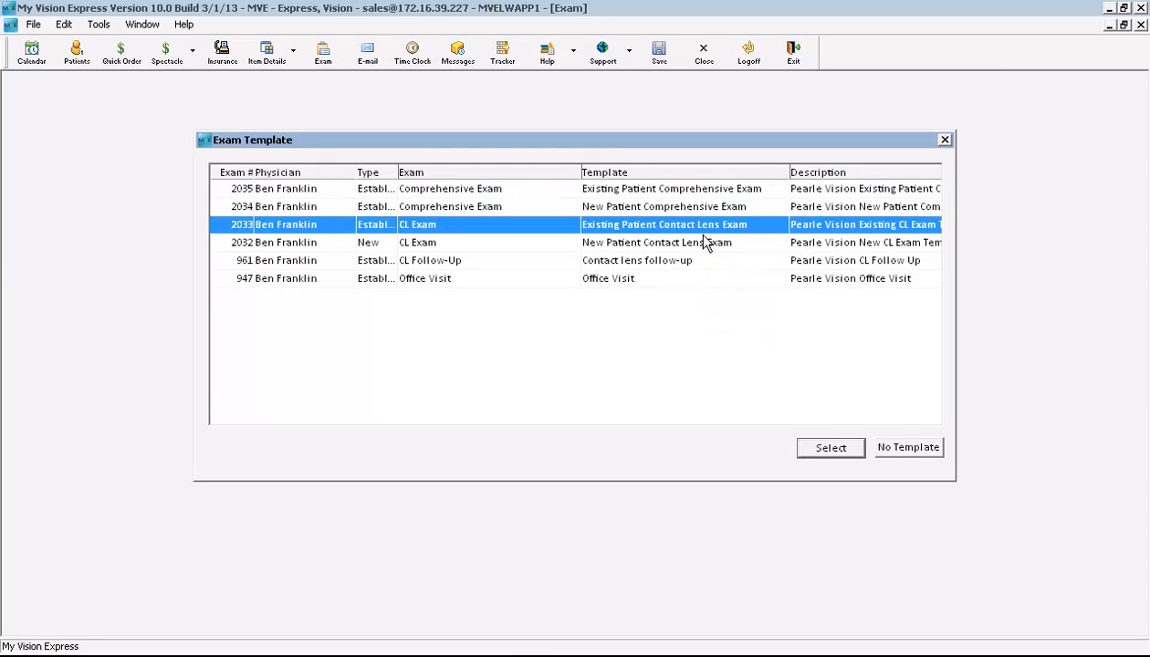
click(699, 250)
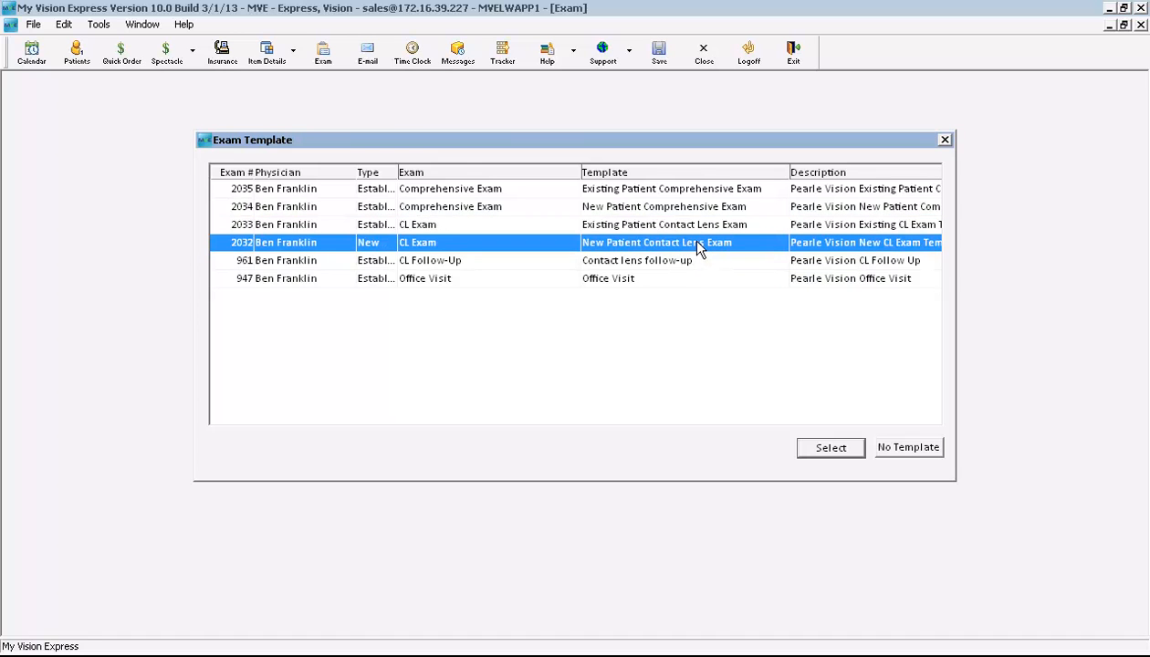
double_click(699, 250)
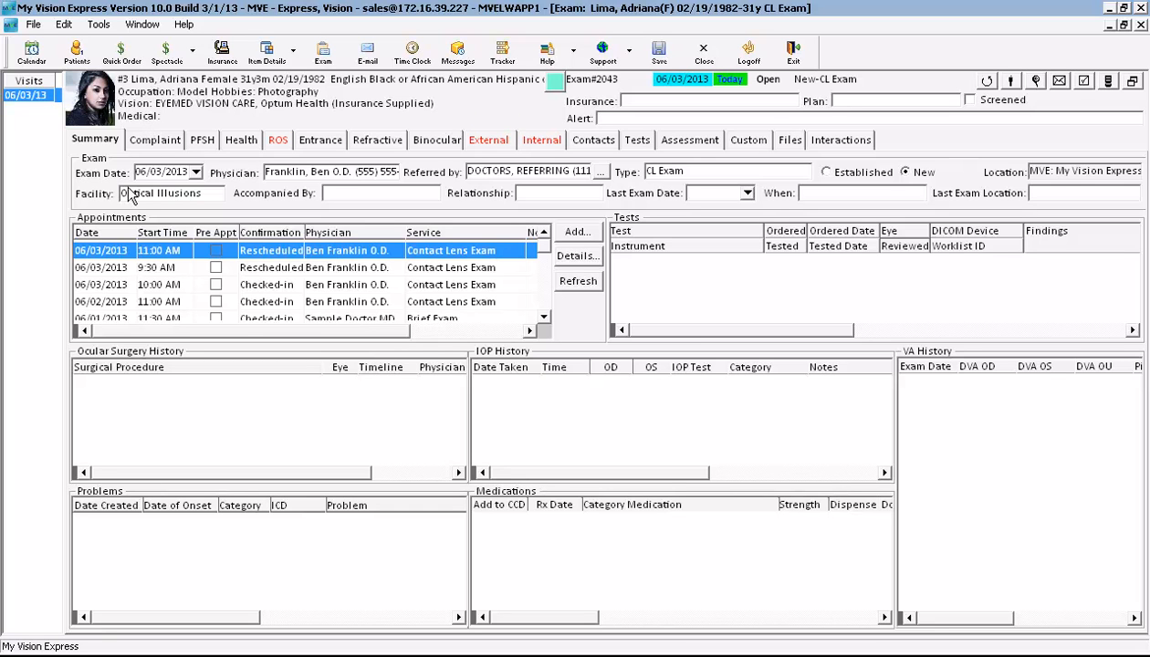
Step: Set the reason for visit in the exam's complaint section to Annual eye exam
click(157, 141)
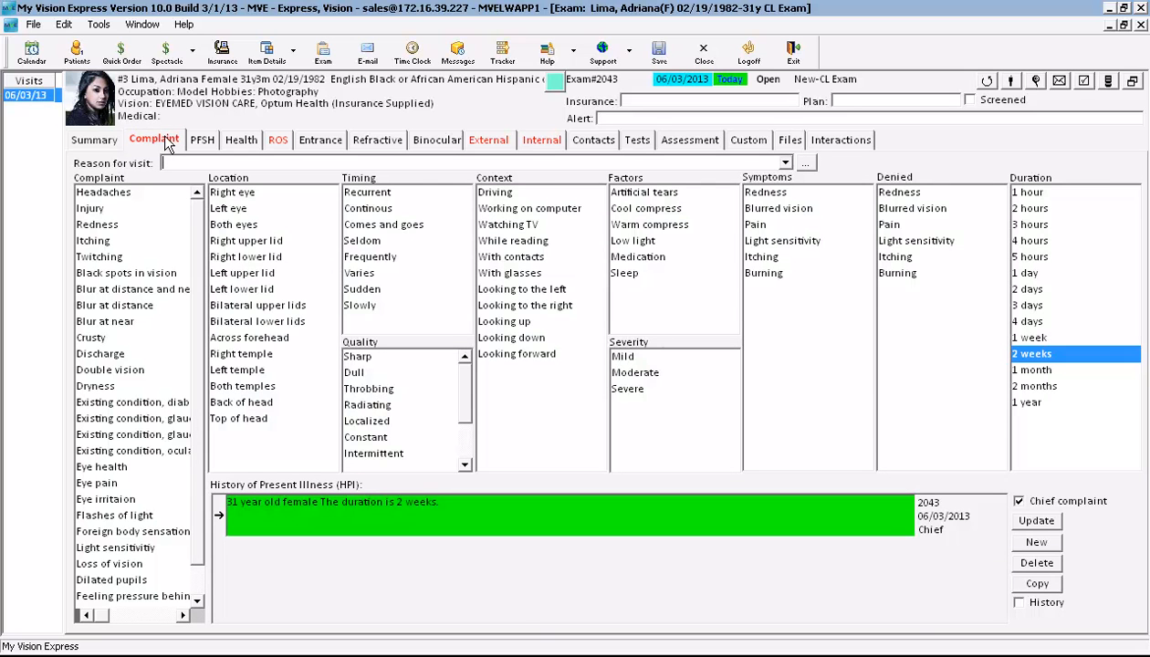
click(784, 163)
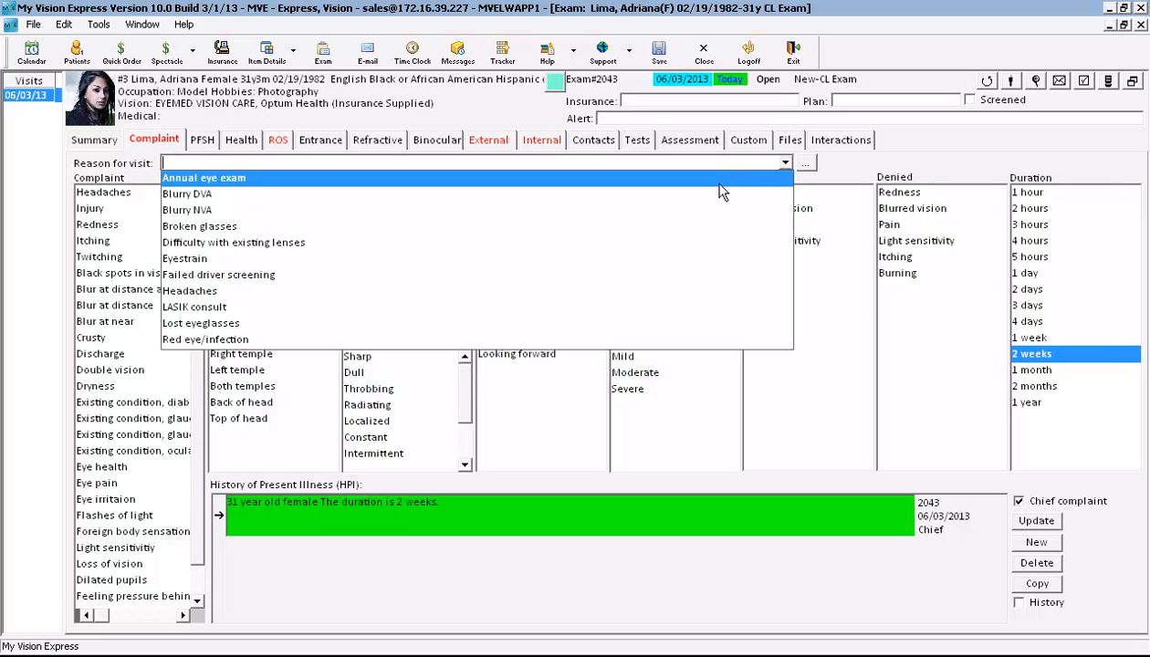
click(719, 181)
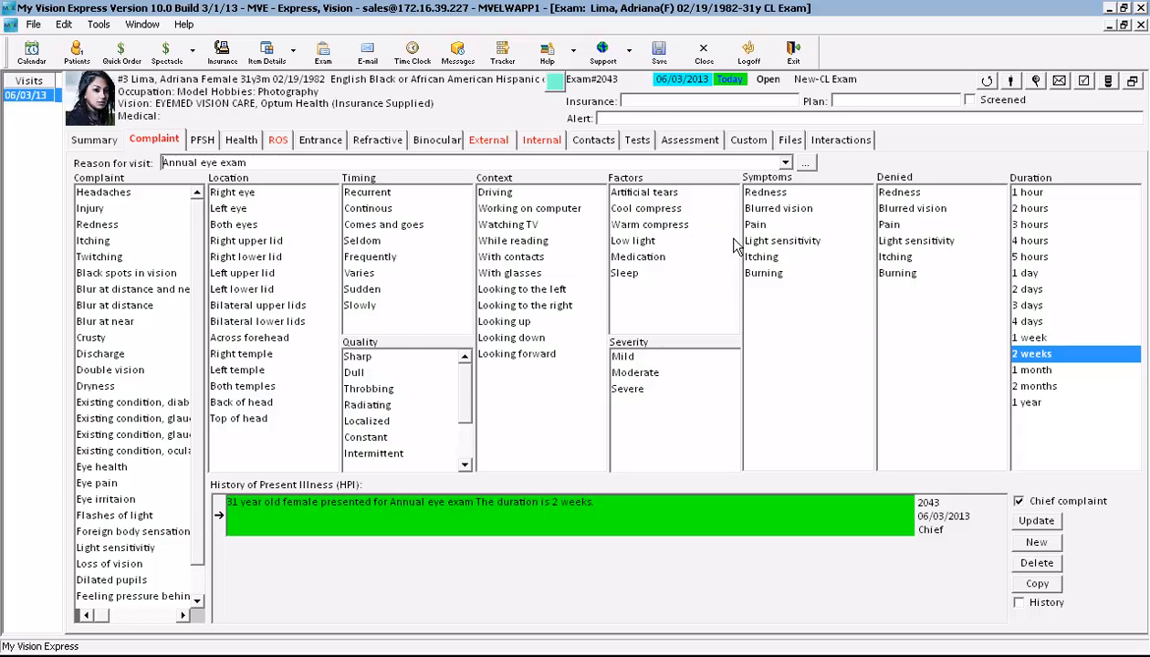
Step: Record the complaint as Blur at near, Both eyes, Continous timing, With contacts, and add "you can type" to the HPI text
click(124, 325)
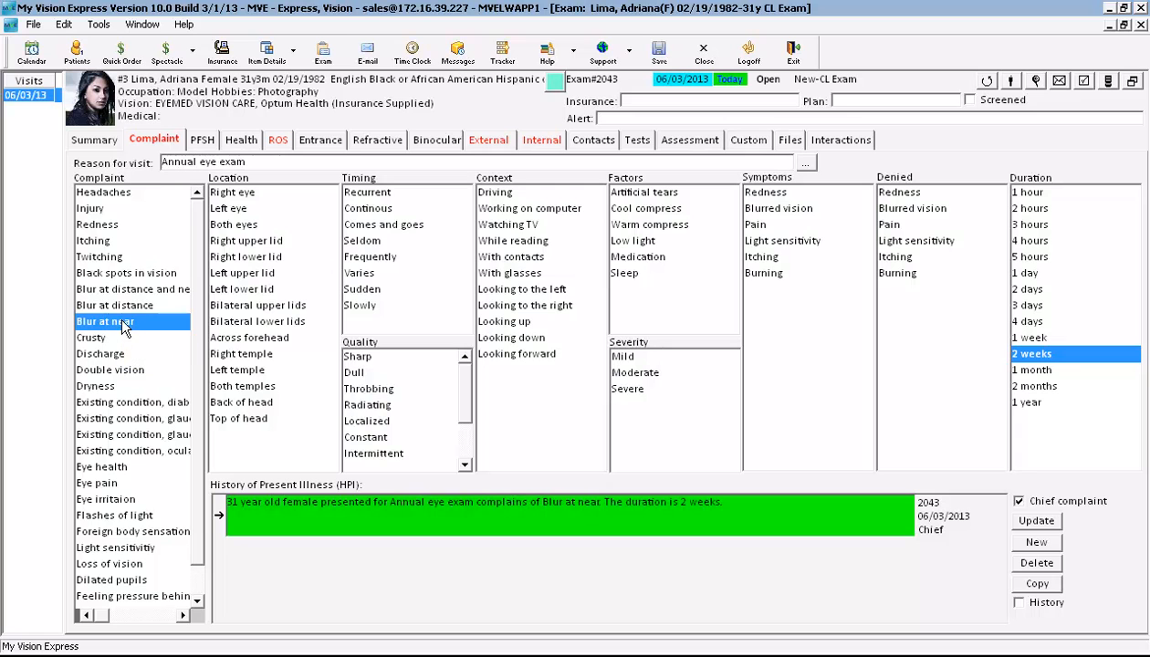
click(241, 227)
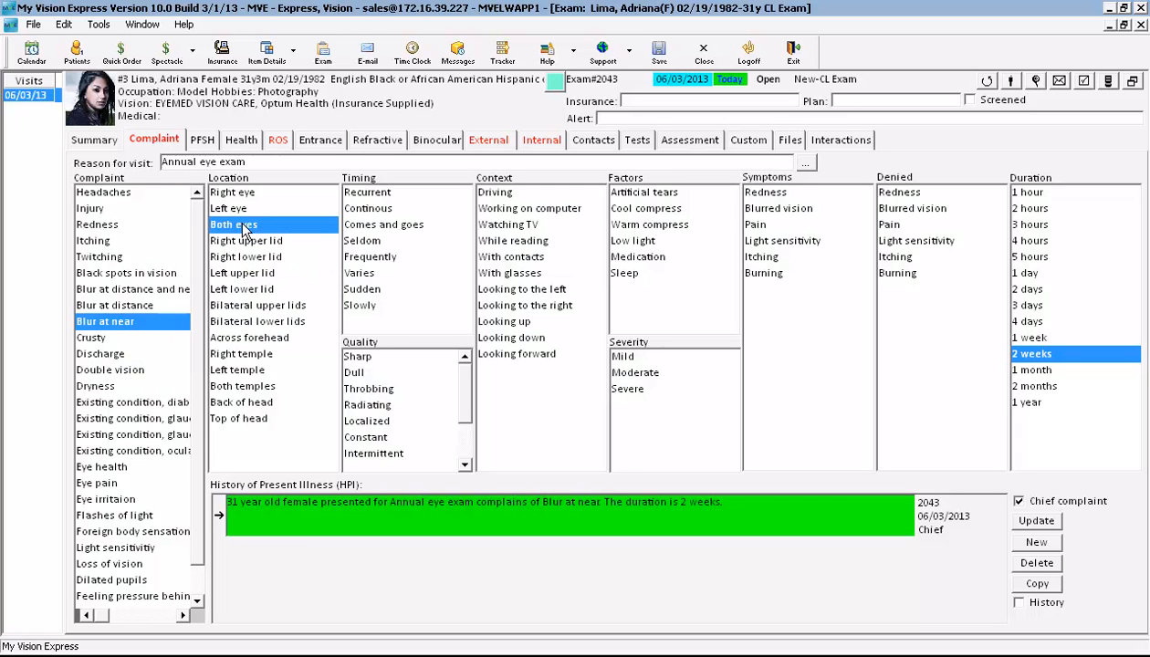
click(382, 210)
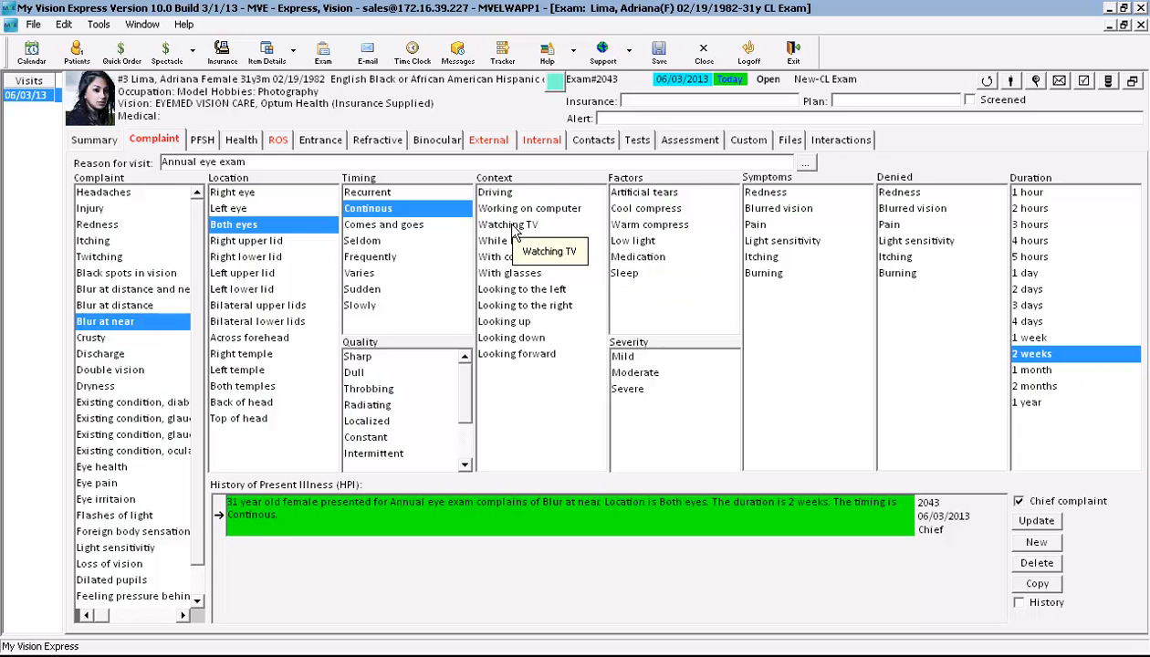
click(510, 260)
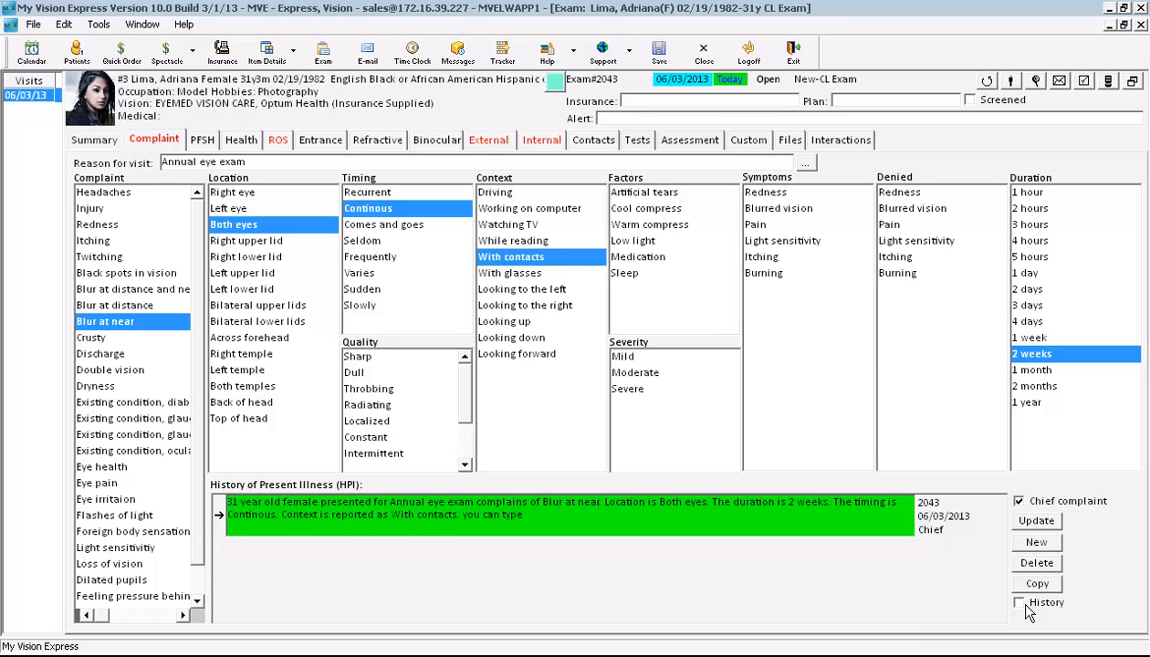
click(584, 524)
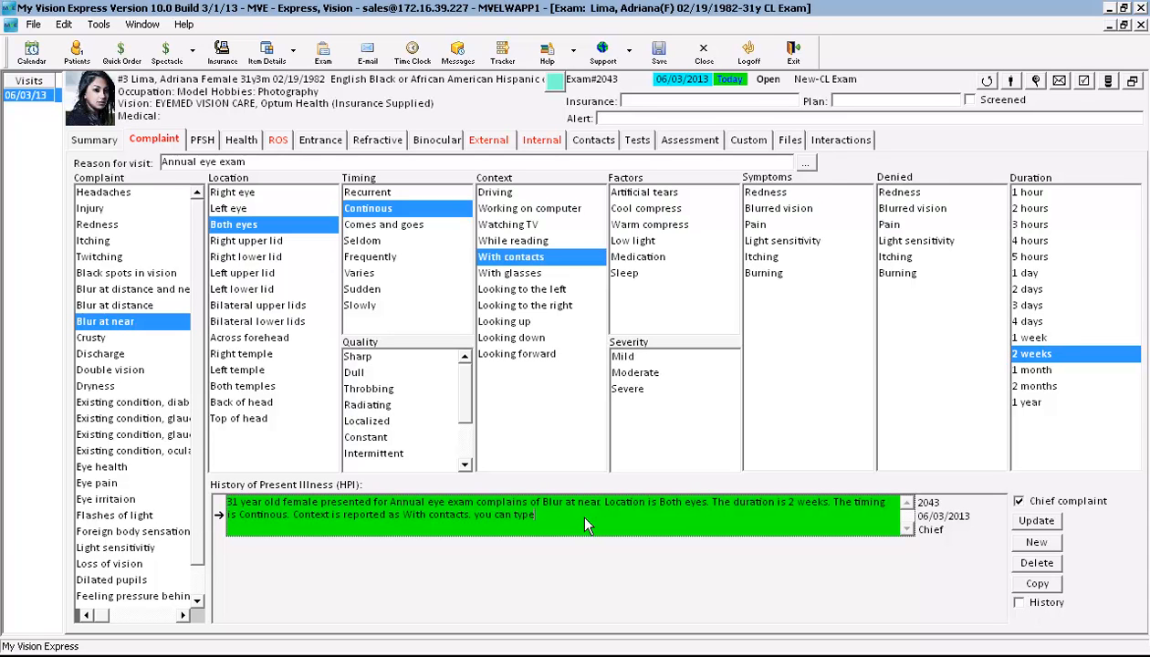
Step: Mark the PFSH as reviewed and set Drugs in the social history to Social
click(205, 142)
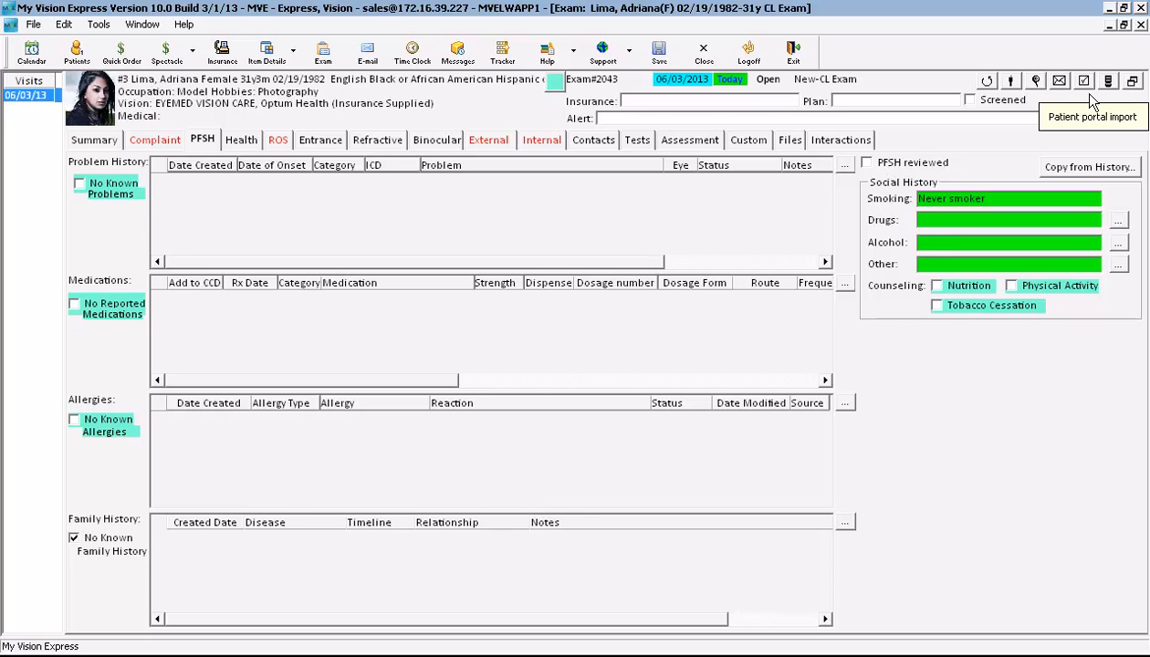
click(867, 164)
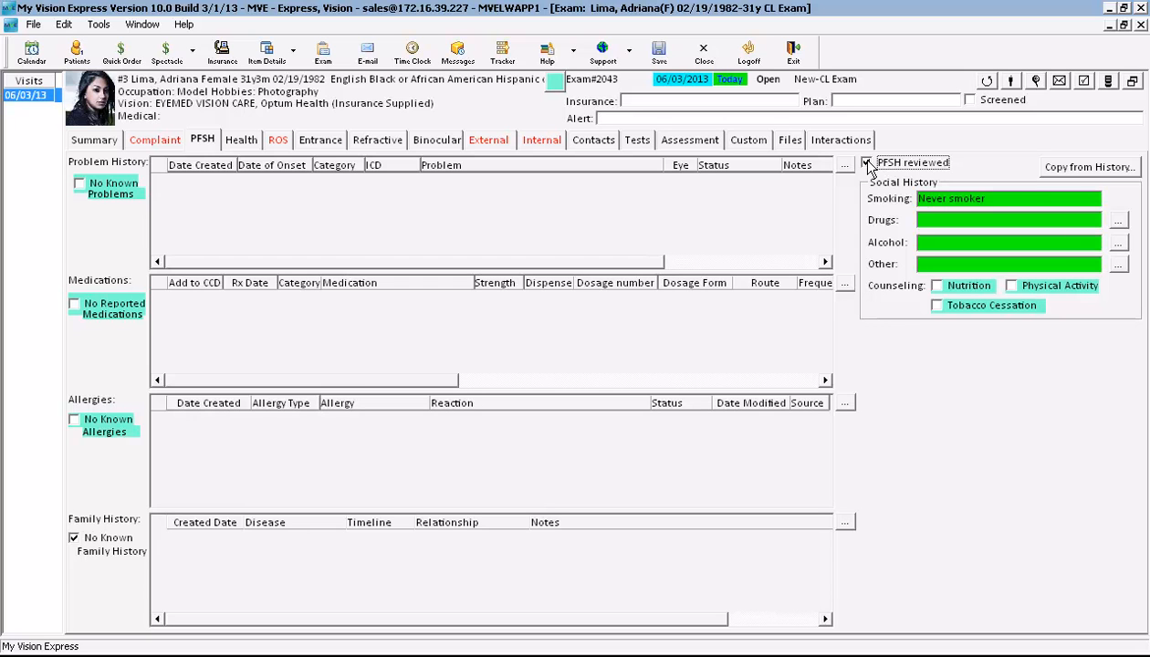
click(1090, 219)
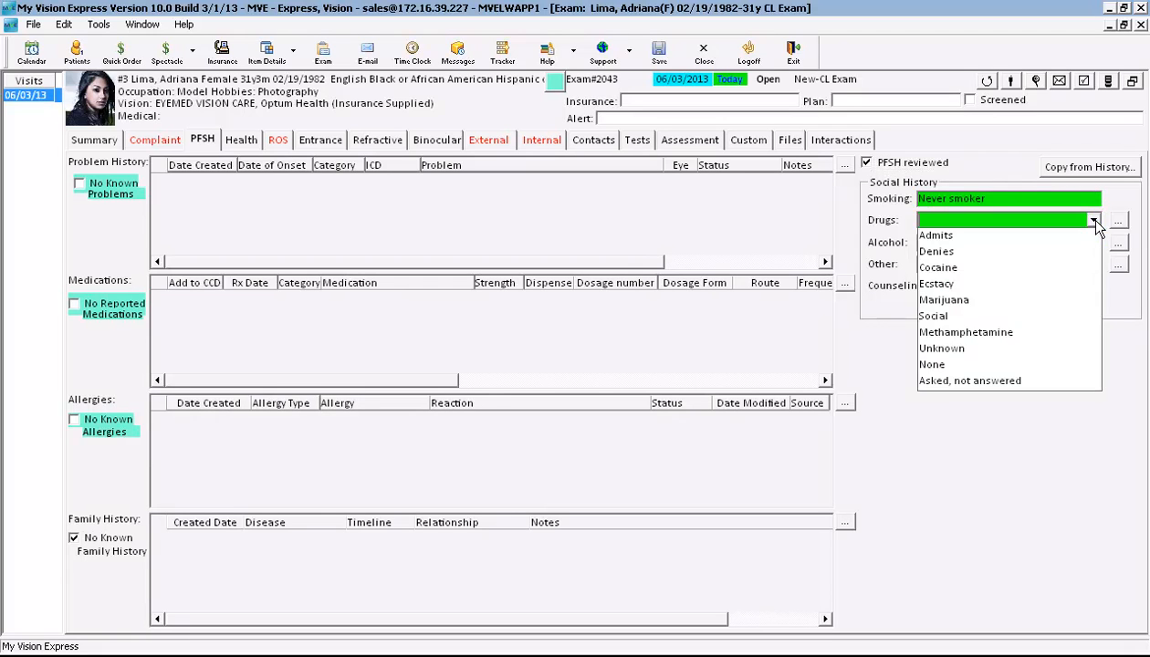
click(940, 316)
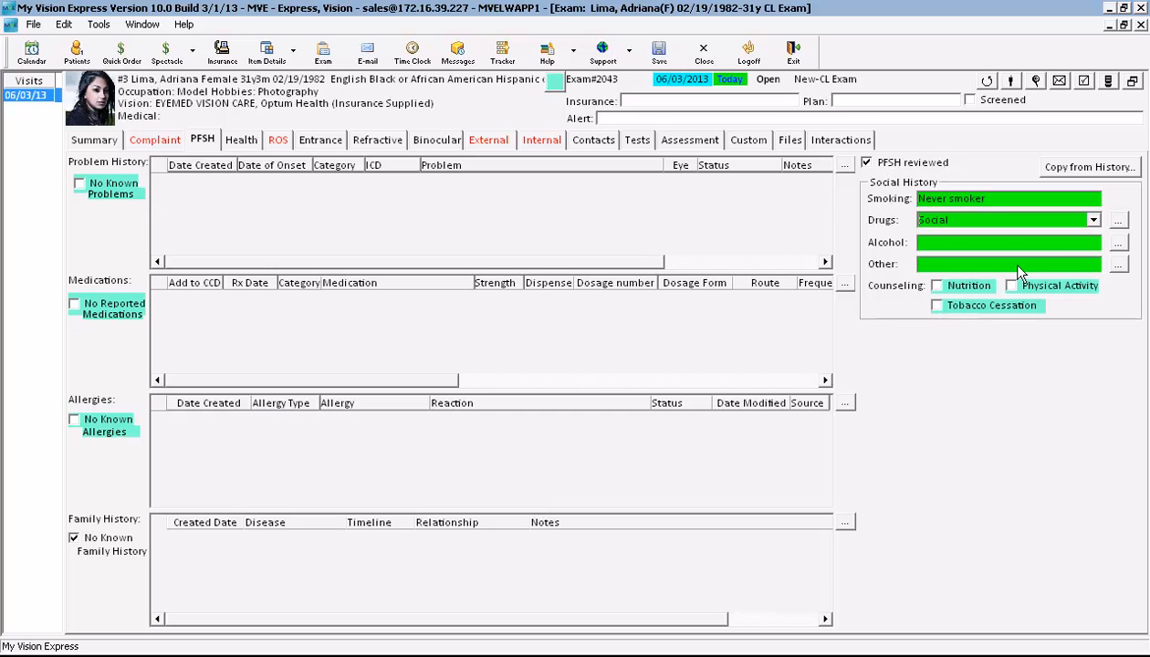
Step: Set Alcohol to Moderate and Other to "Asked, not answered" in the social history
click(1095, 245)
click(1045, 310)
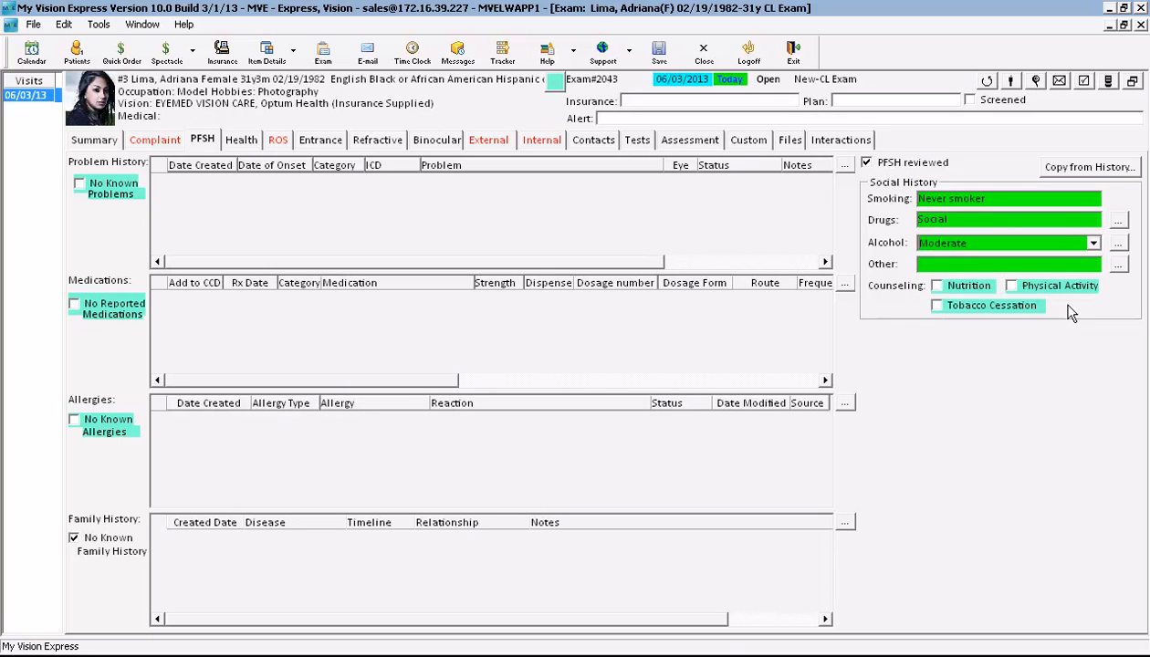
click(1093, 265)
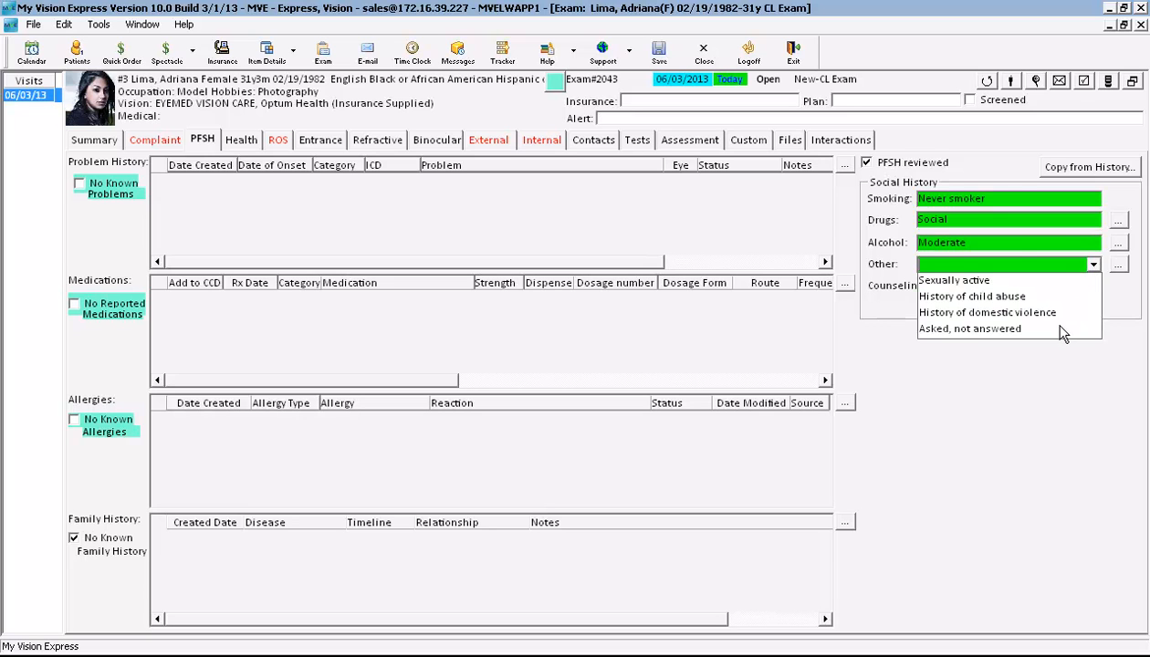
click(1045, 329)
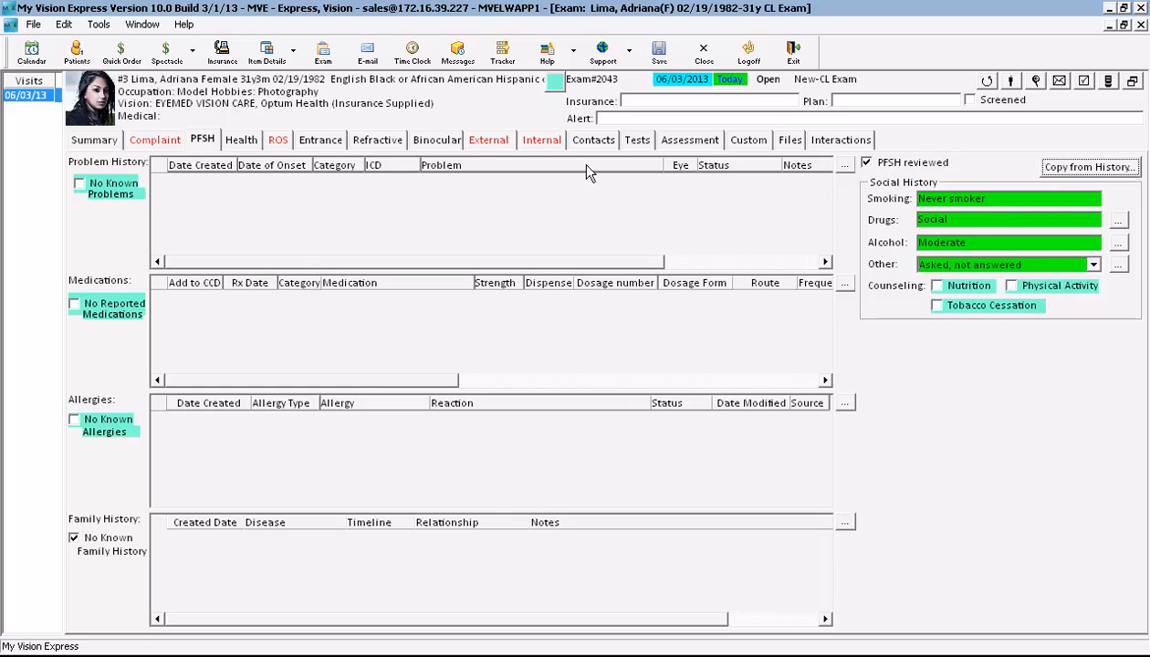
Step: Add the problem Diabetes Withocular, Adult (ICD 250.5) to the exam's health problem list and set its eye to NA
click(259, 149)
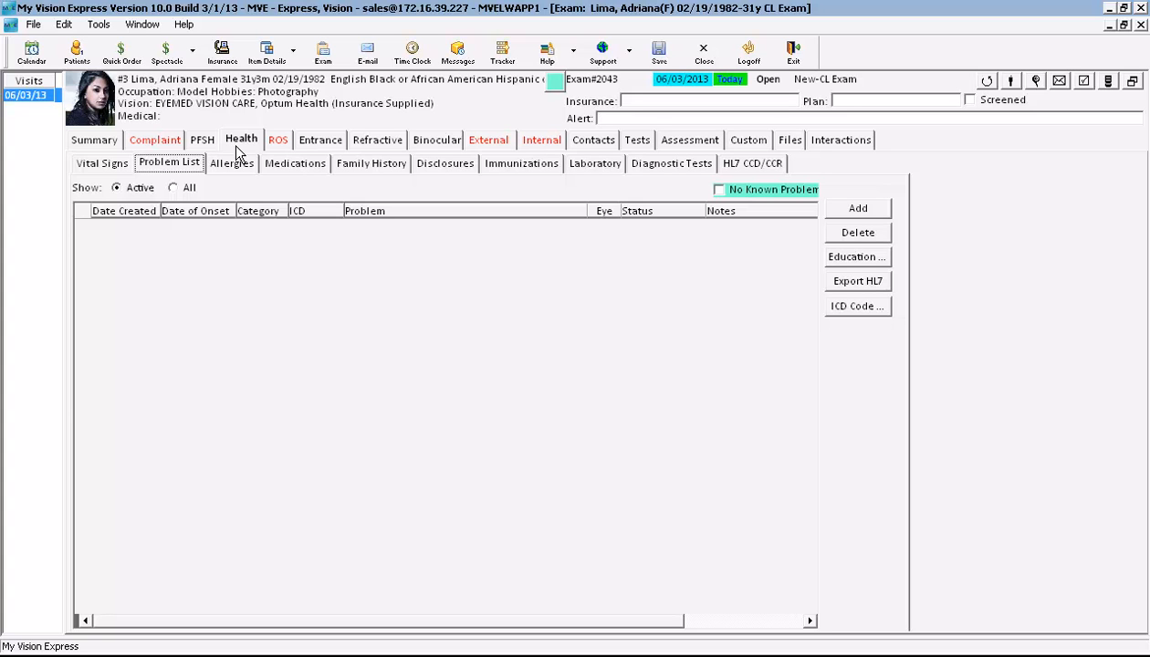
click(117, 166)
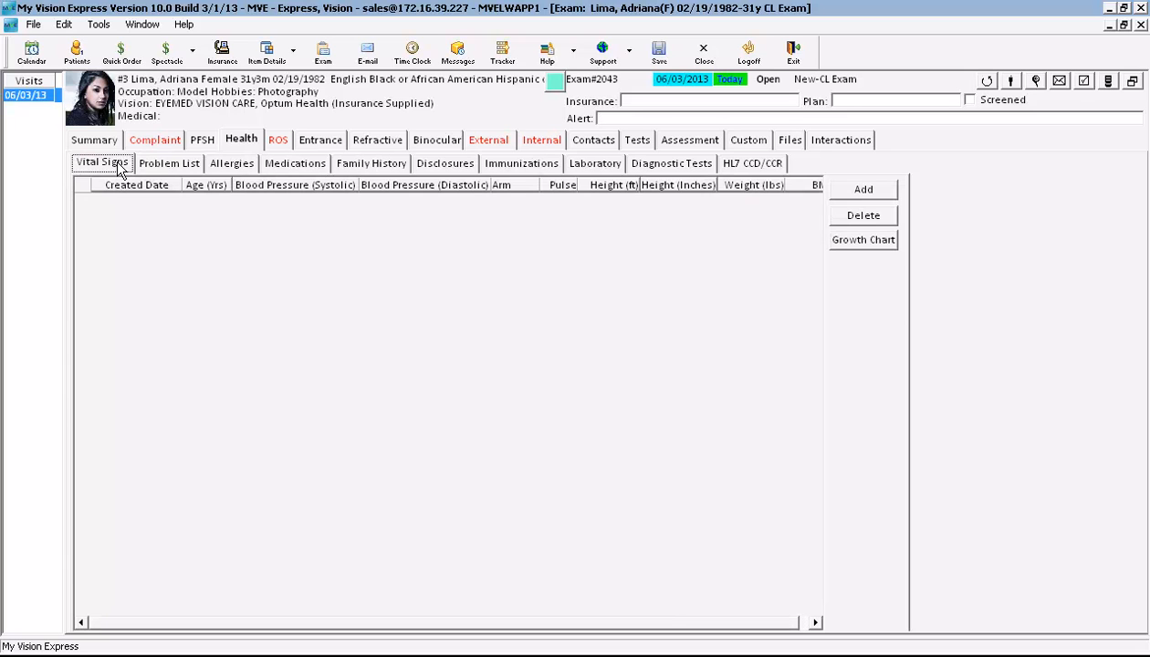
click(162, 163)
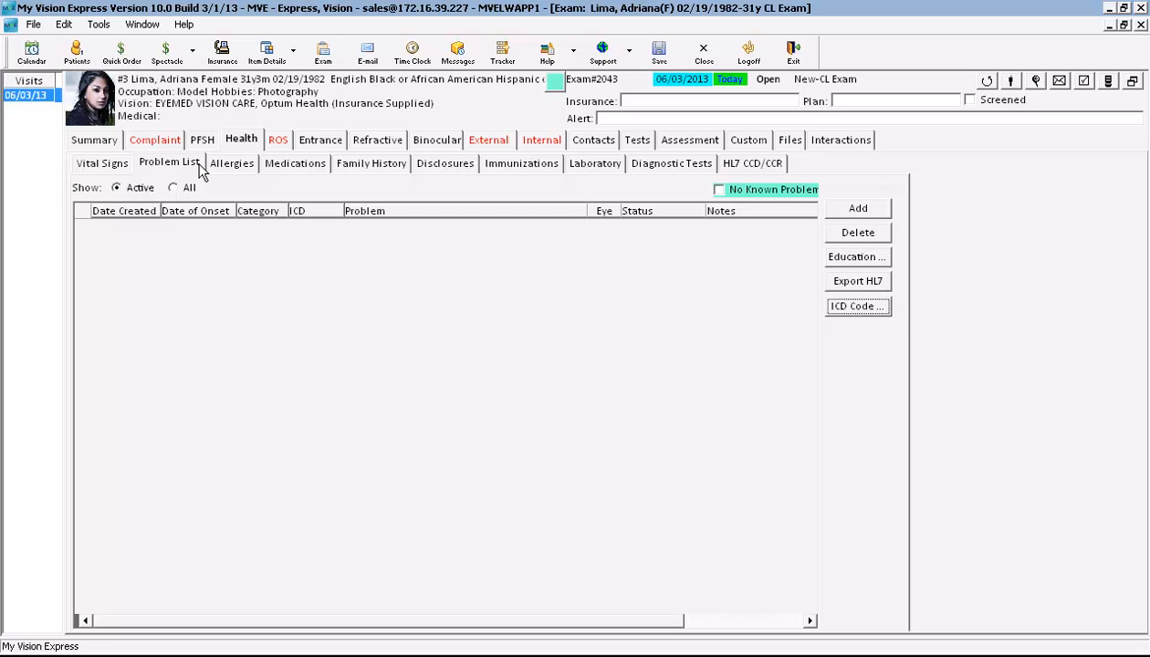
click(847, 208)
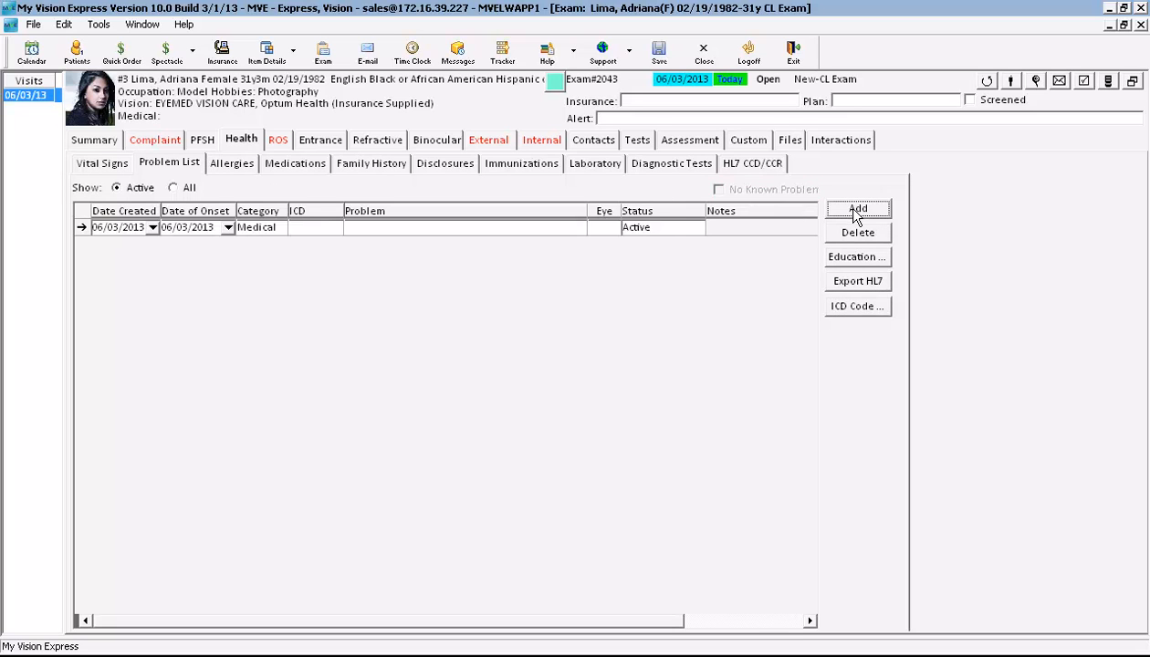
click(844, 310)
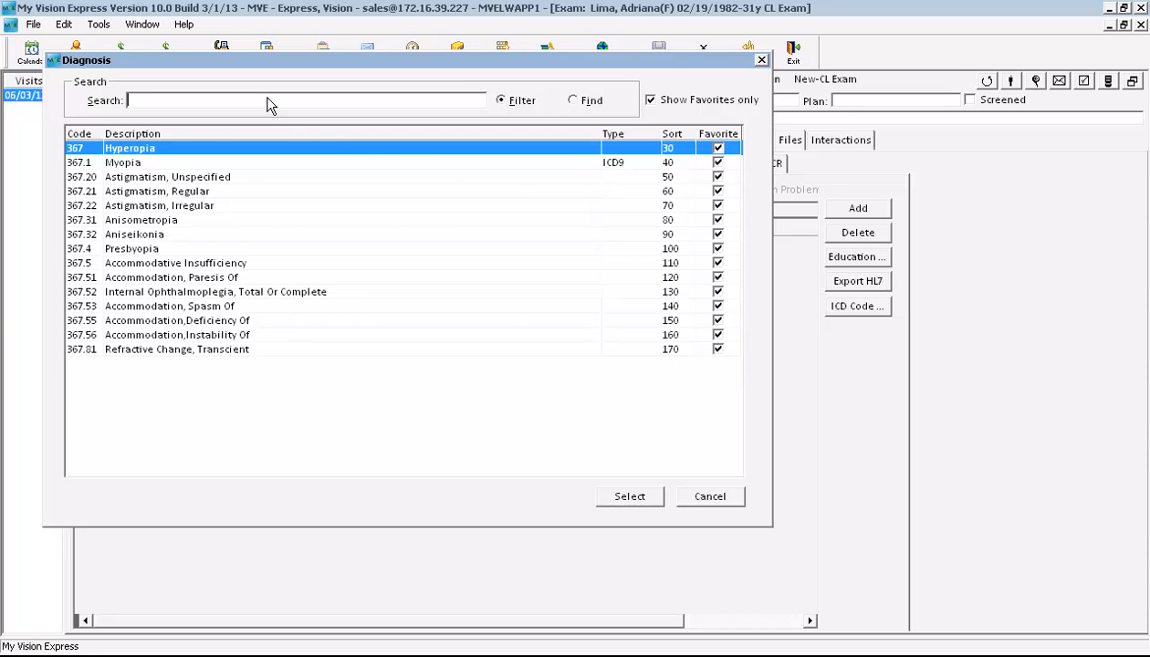
text(dia)
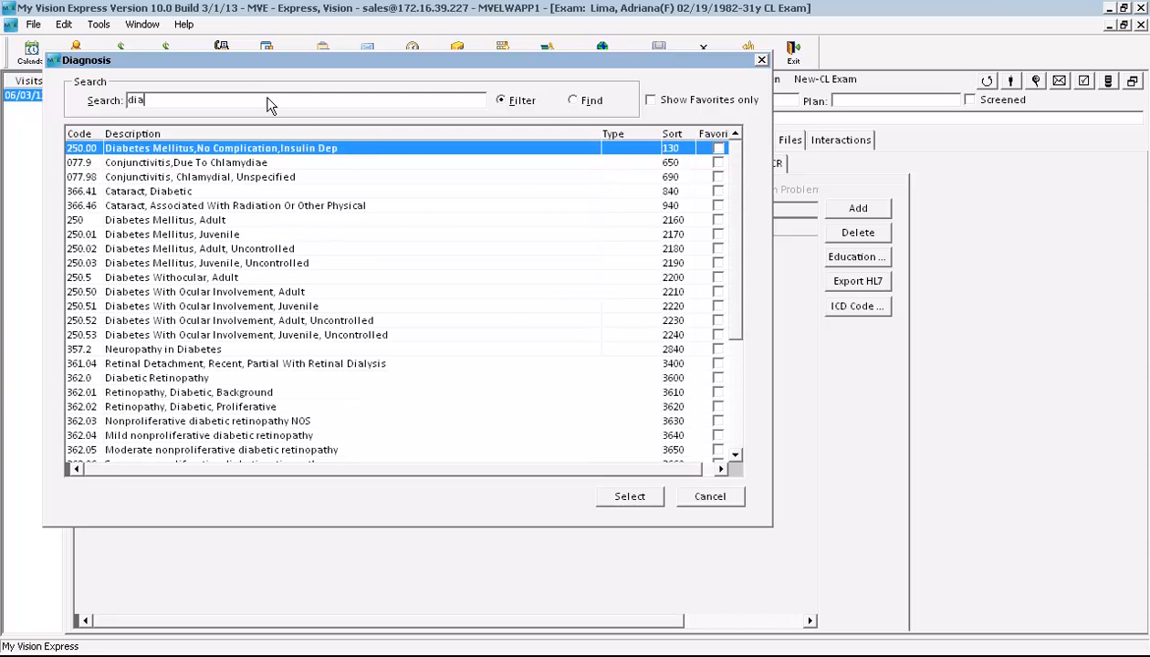
text(b)
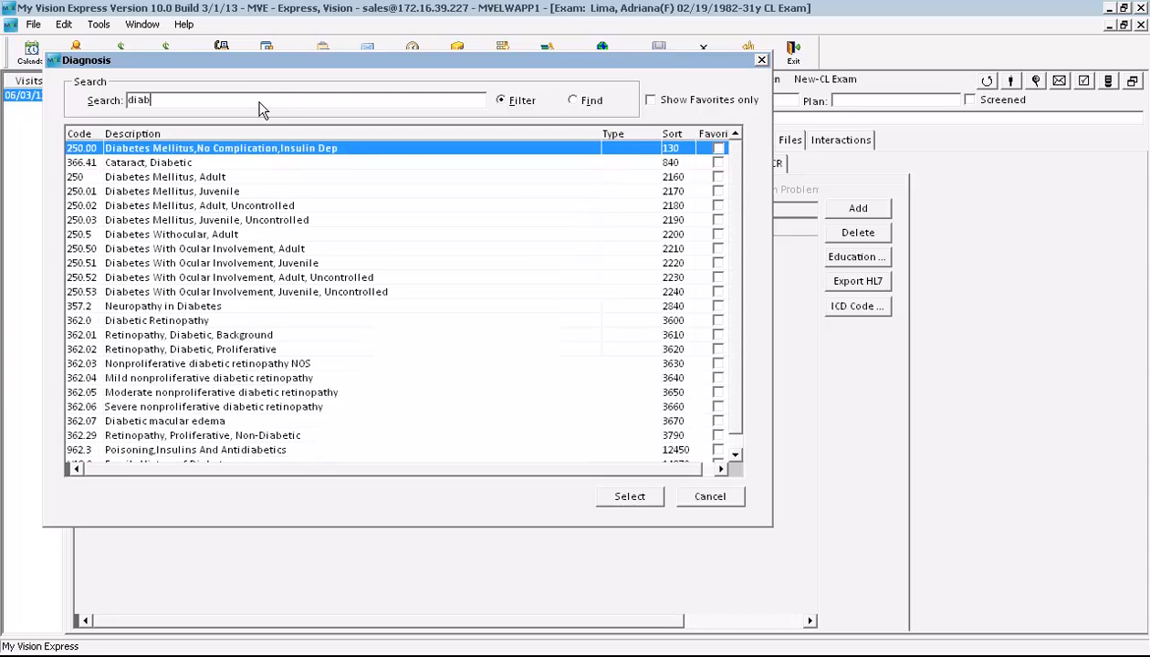
double_click(138, 233)
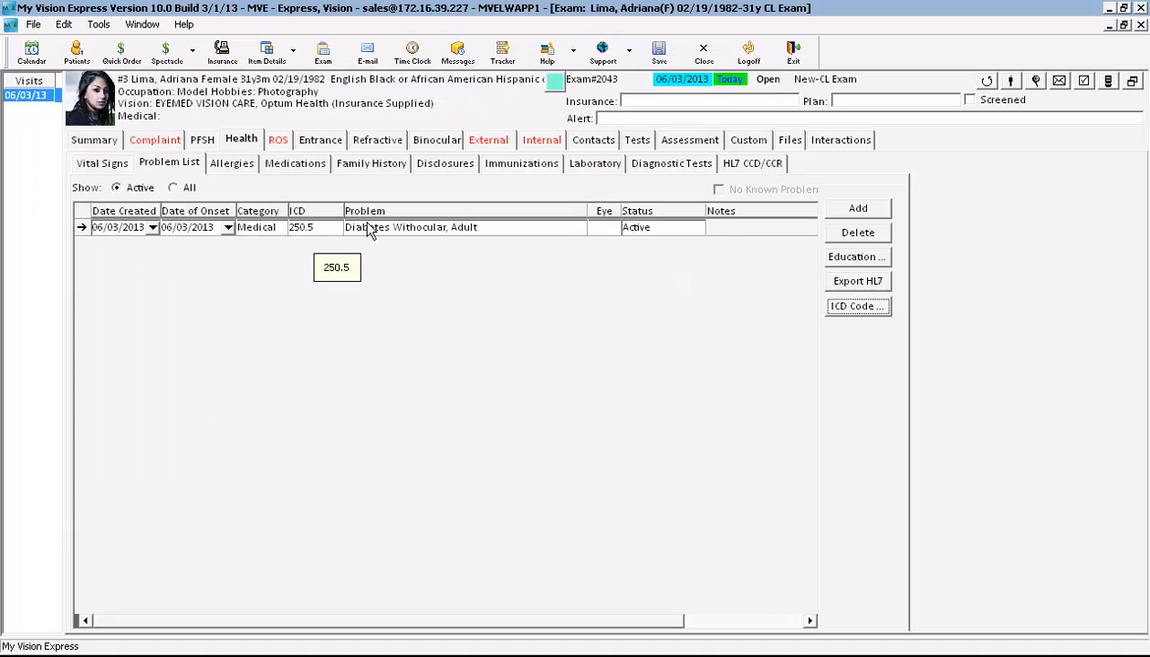
click(609, 228)
click(596, 243)
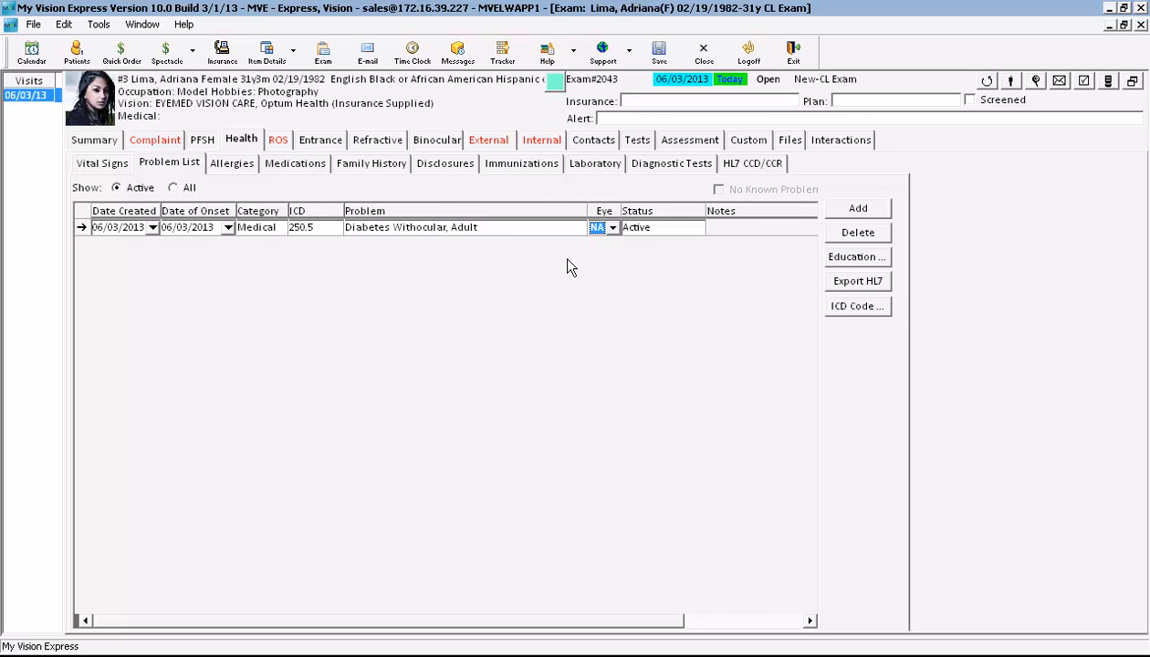
Step: Add the ocular medication PATADAY (Ophthalmic), 2 mg/ml, code 686437, to the exam's medications list with its preset prescription details
click(243, 165)
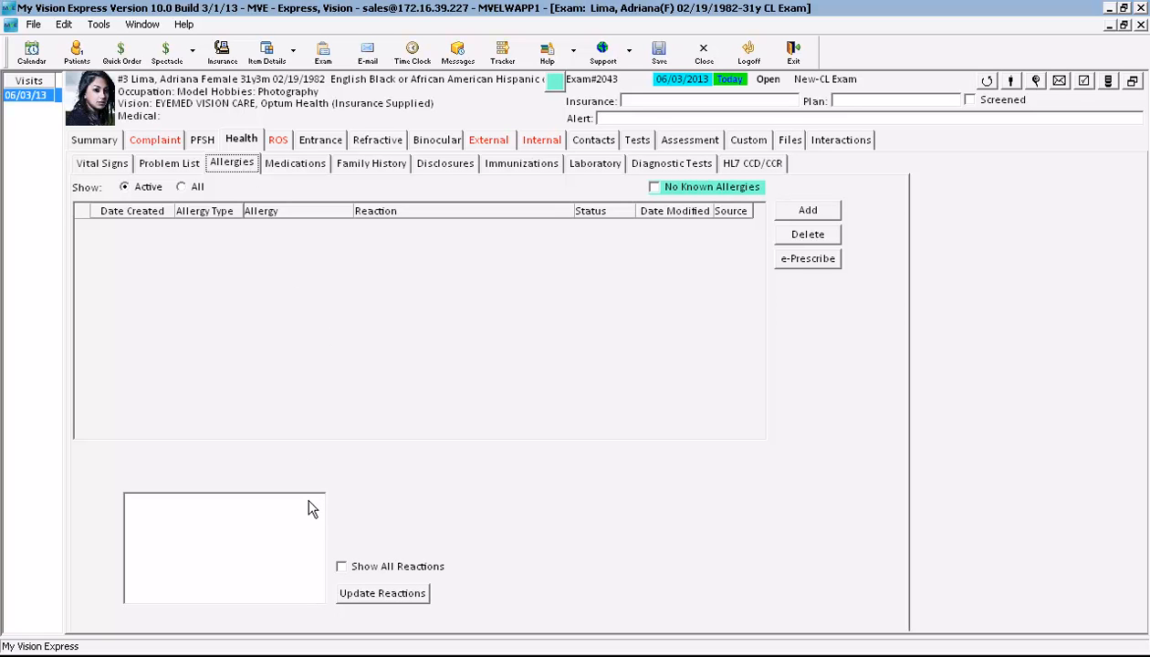
click(310, 165)
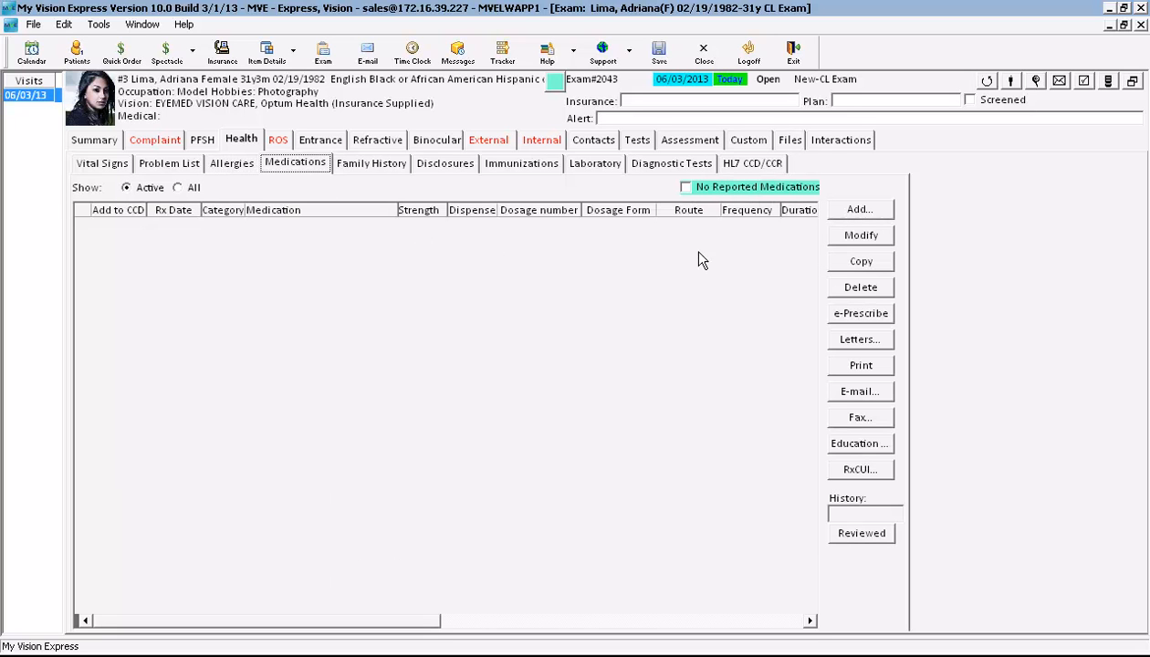
click(859, 210)
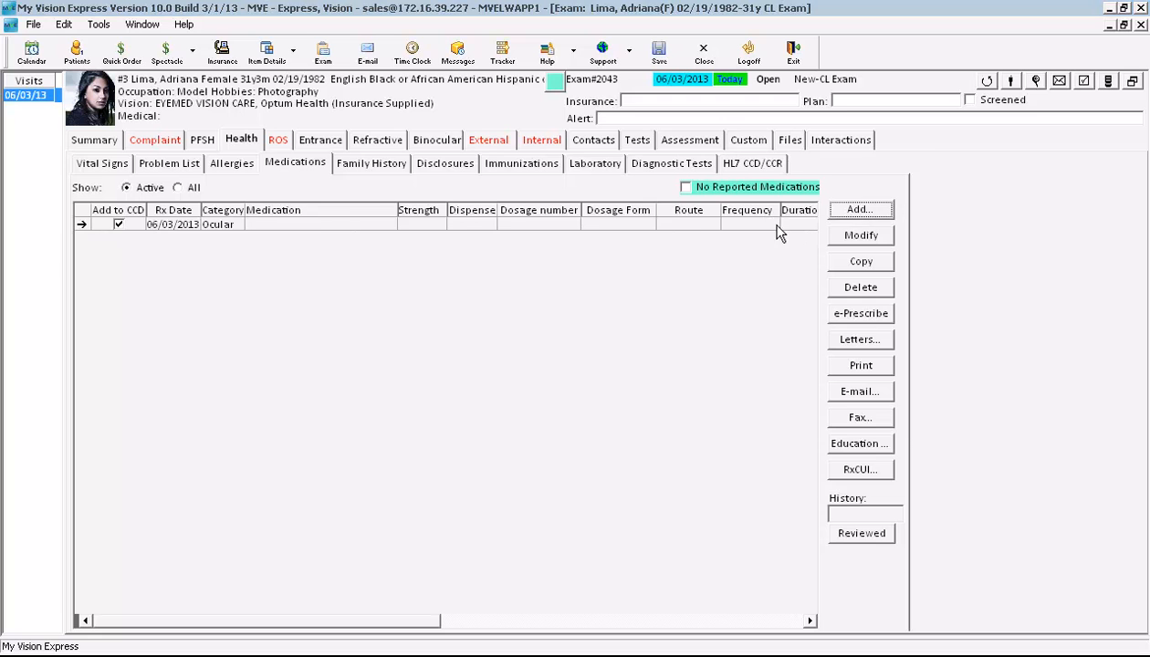
click(620, 236)
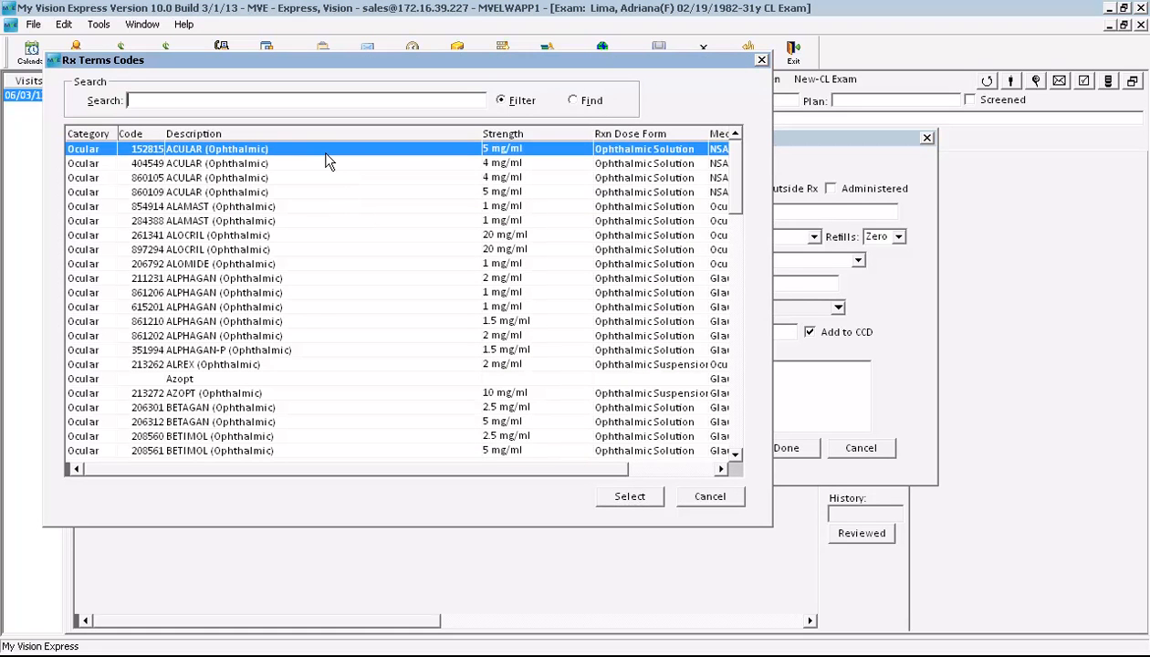
text(pata)
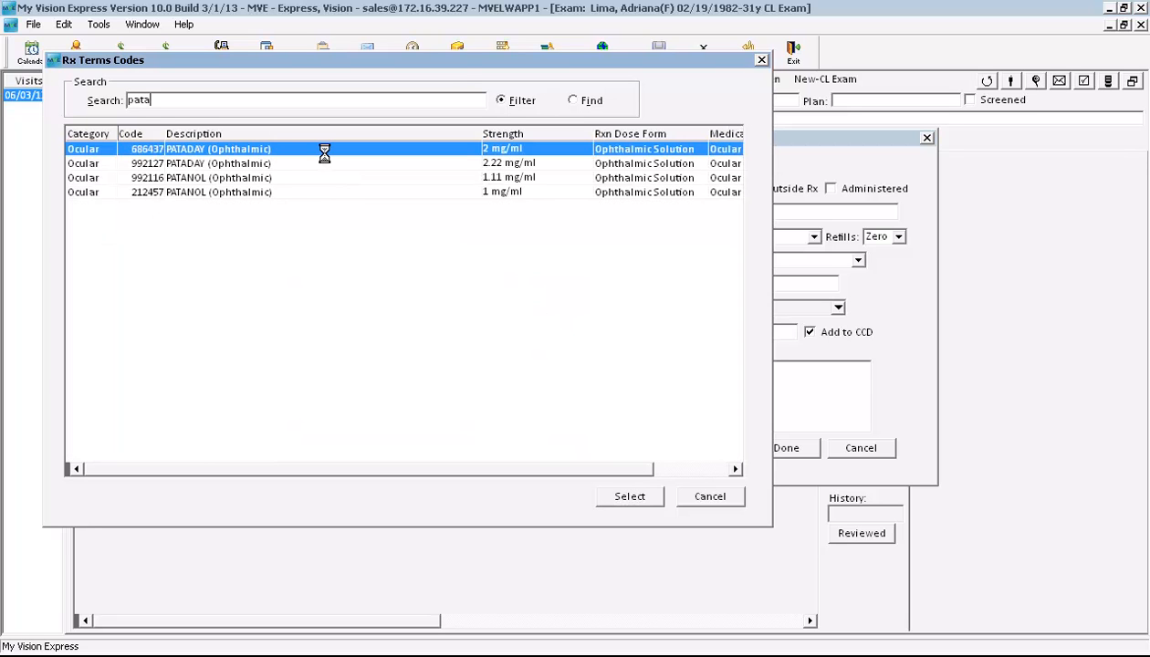
click(226, 163)
click(226, 151)
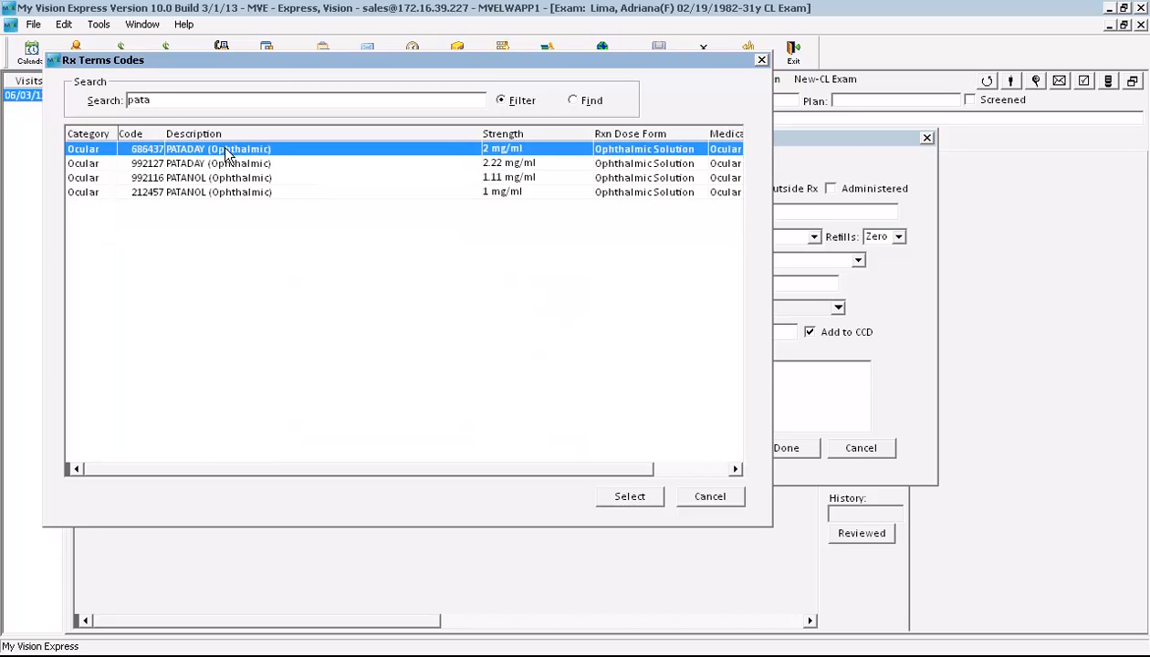
double_click(500, 151)
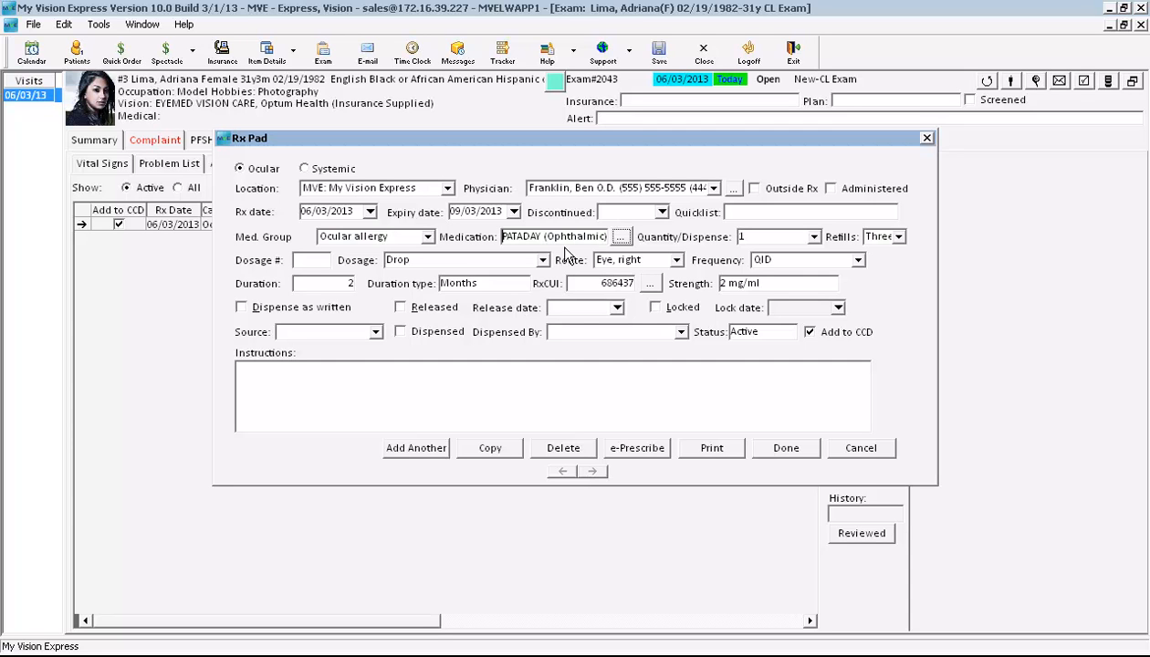
click(767, 448)
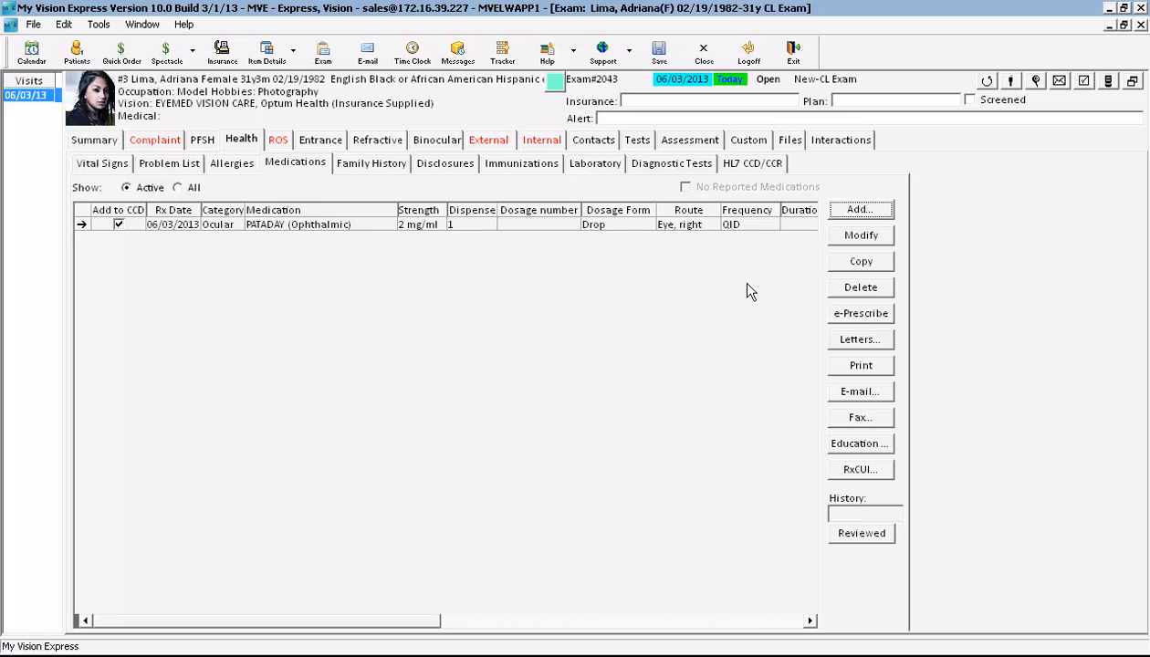
Step: Review the health record's family history, disclosures, immunizations, laboratory, diagnostic tests and HL7 CCD/CCR sections
click(392, 169)
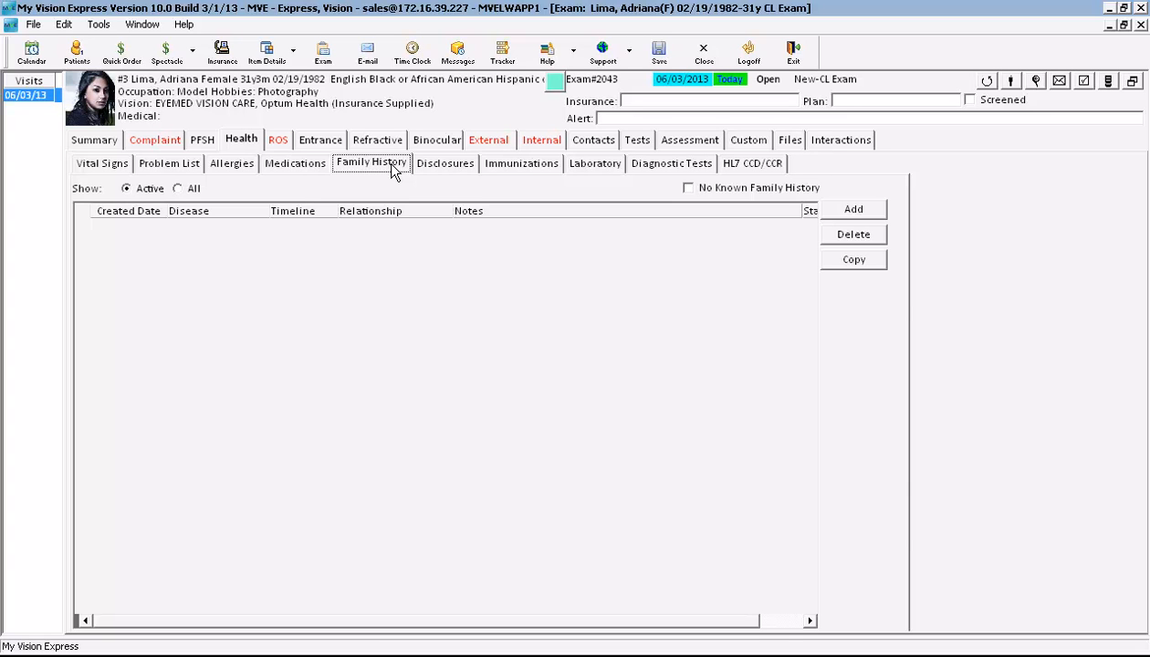
click(438, 164)
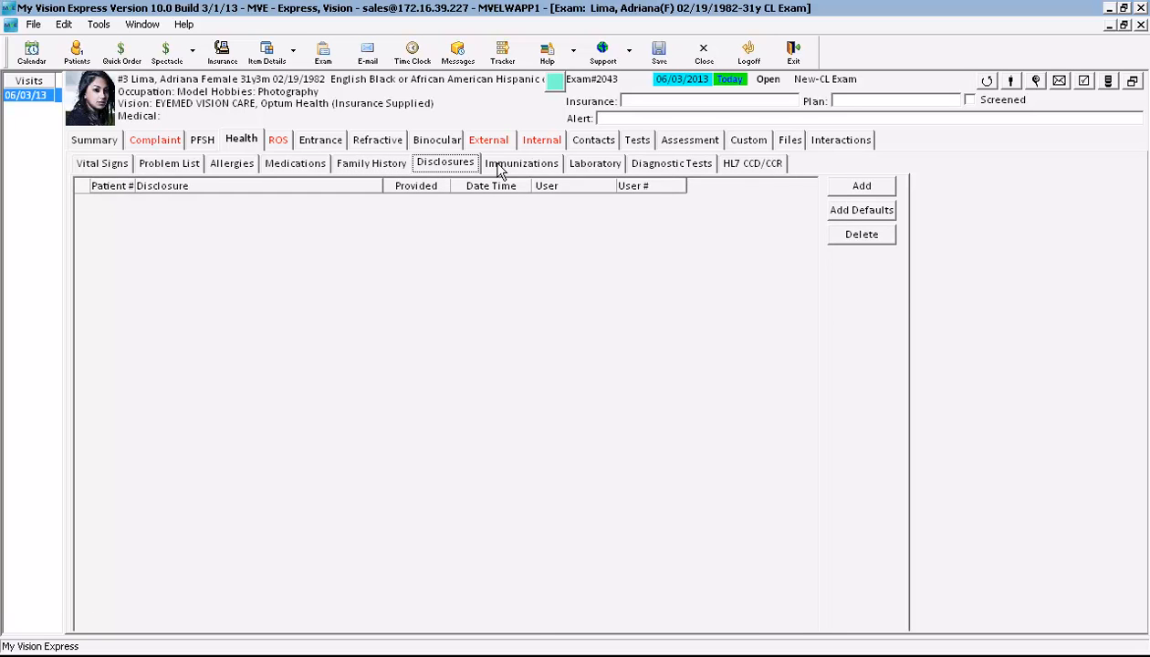
click(529, 165)
click(595, 166)
click(676, 168)
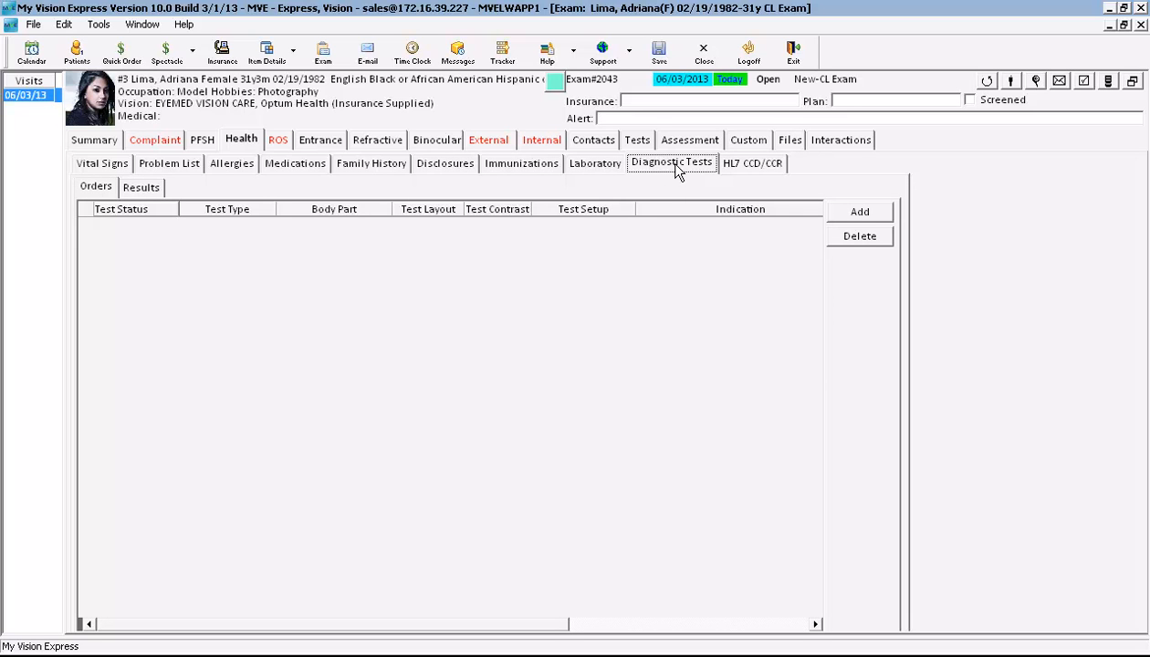
click(752, 166)
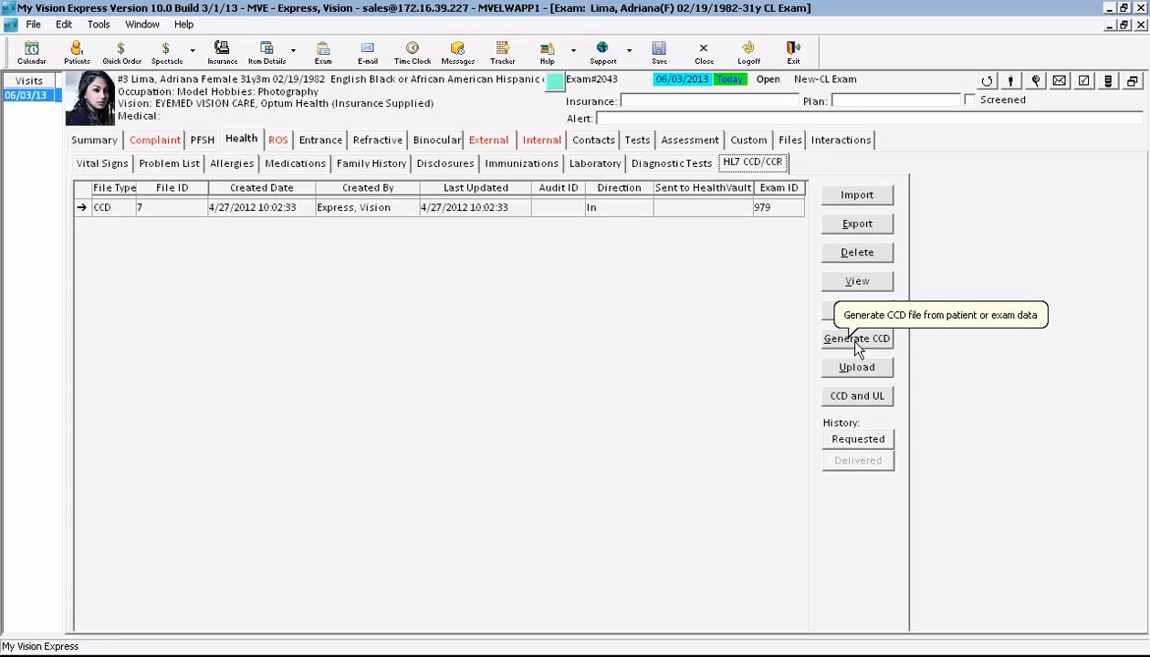
Step: In the review of systems, set Genitourinary to Hernia and Neurological to Migraines
click(280, 143)
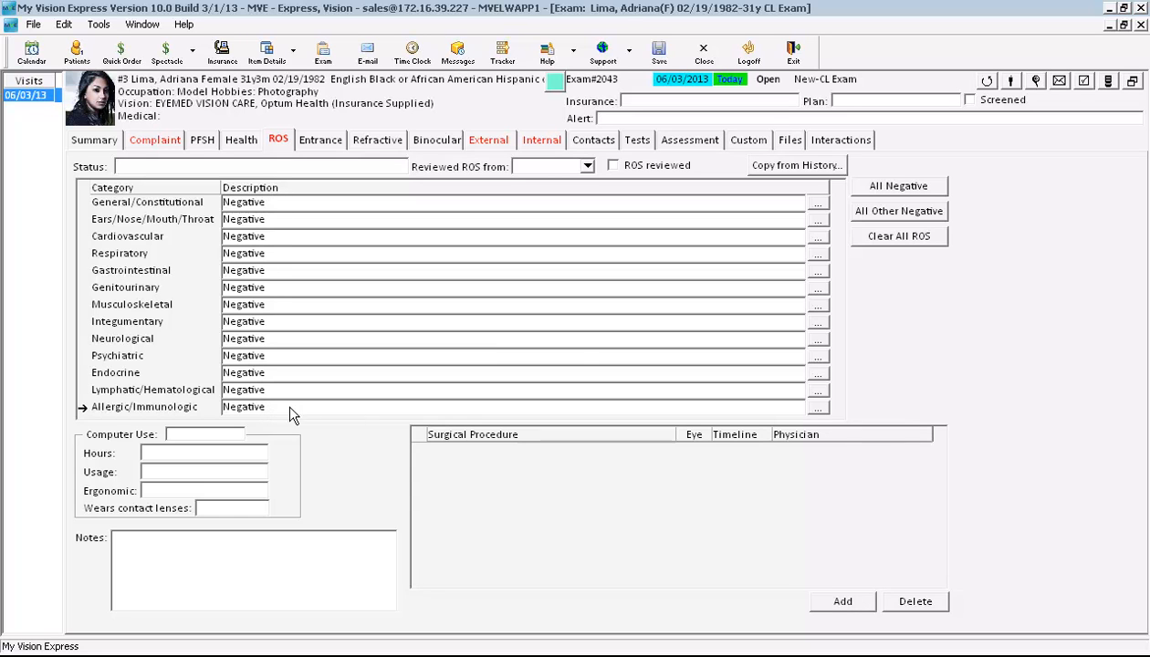
click(797, 289)
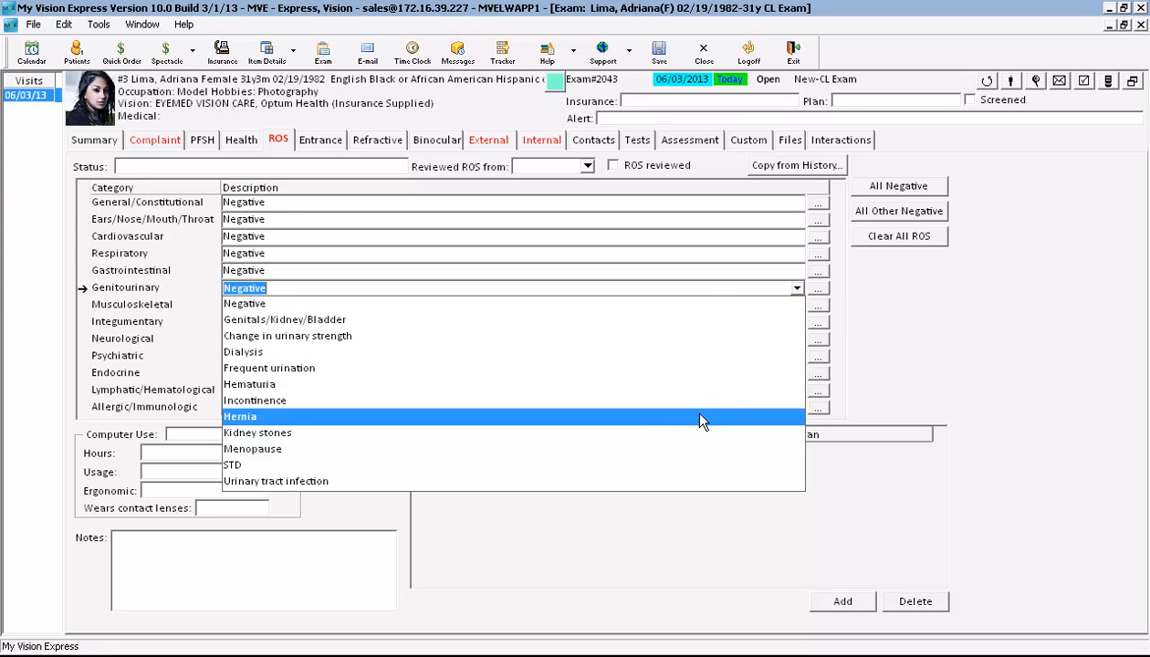
click(699, 416)
click(797, 339)
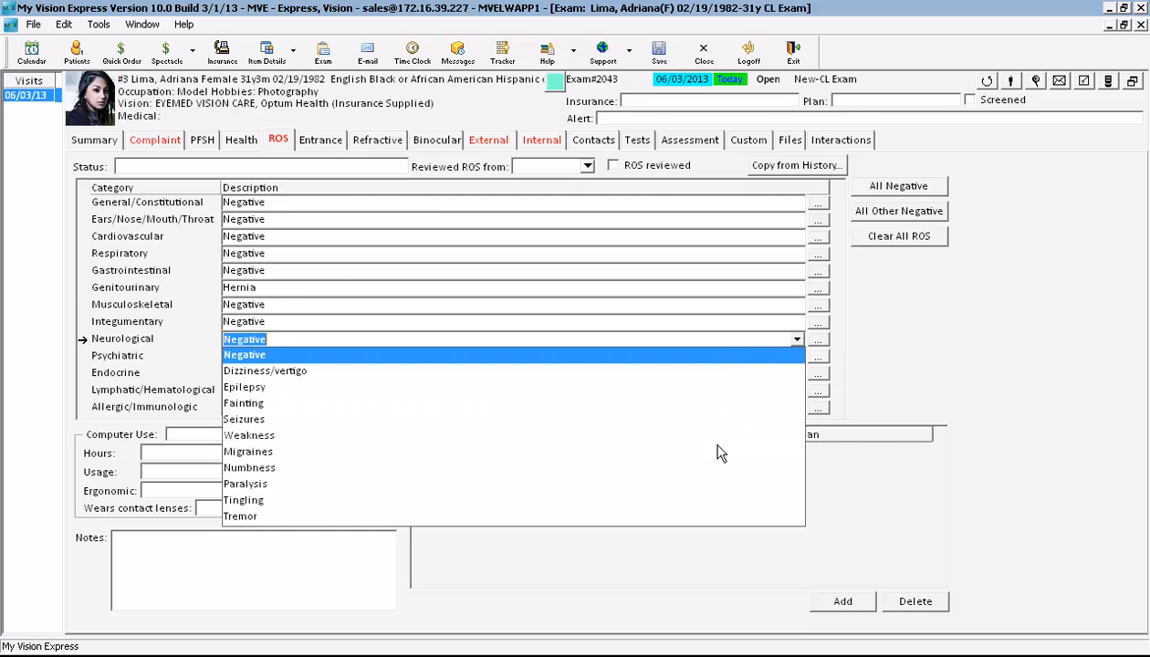
click(718, 454)
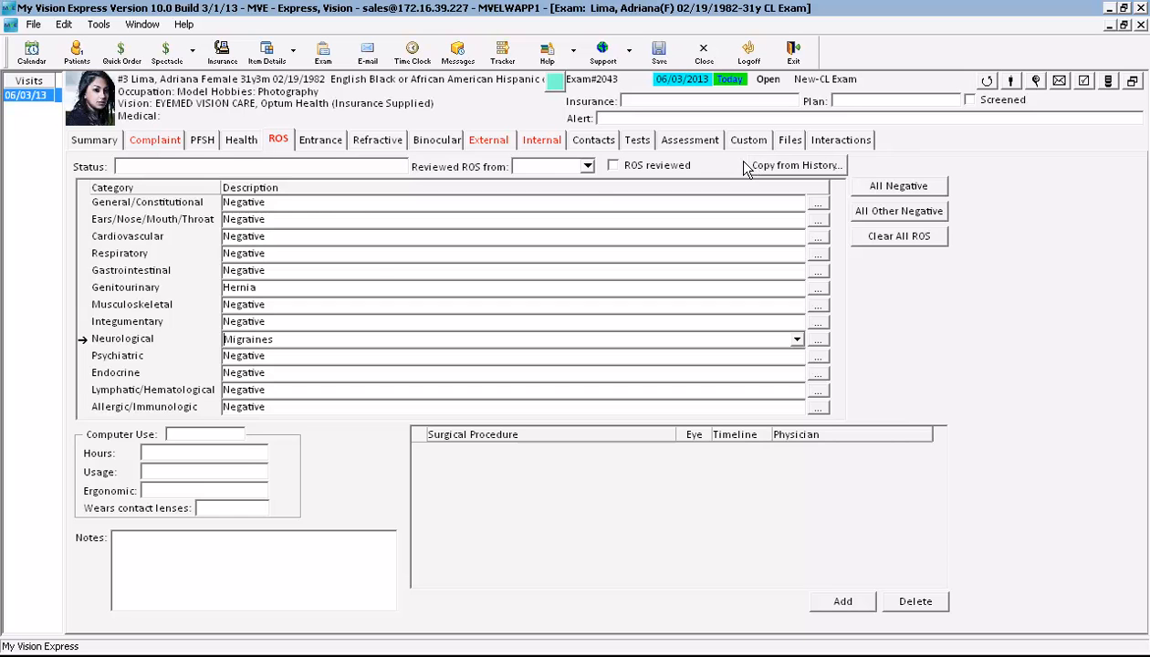
Step: Record Computer Use as Yes with 1-2 hours, Limited usage and the first "Has monitor positioned" ergonomic option
click(239, 436)
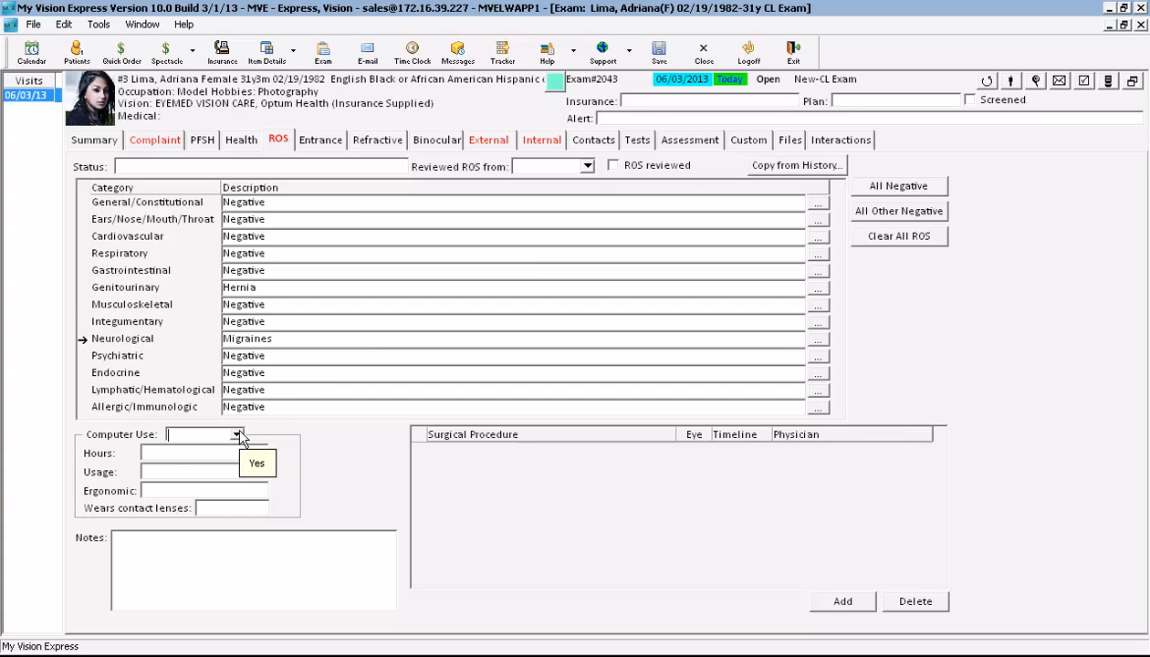
click(239, 436)
click(196, 465)
click(260, 454)
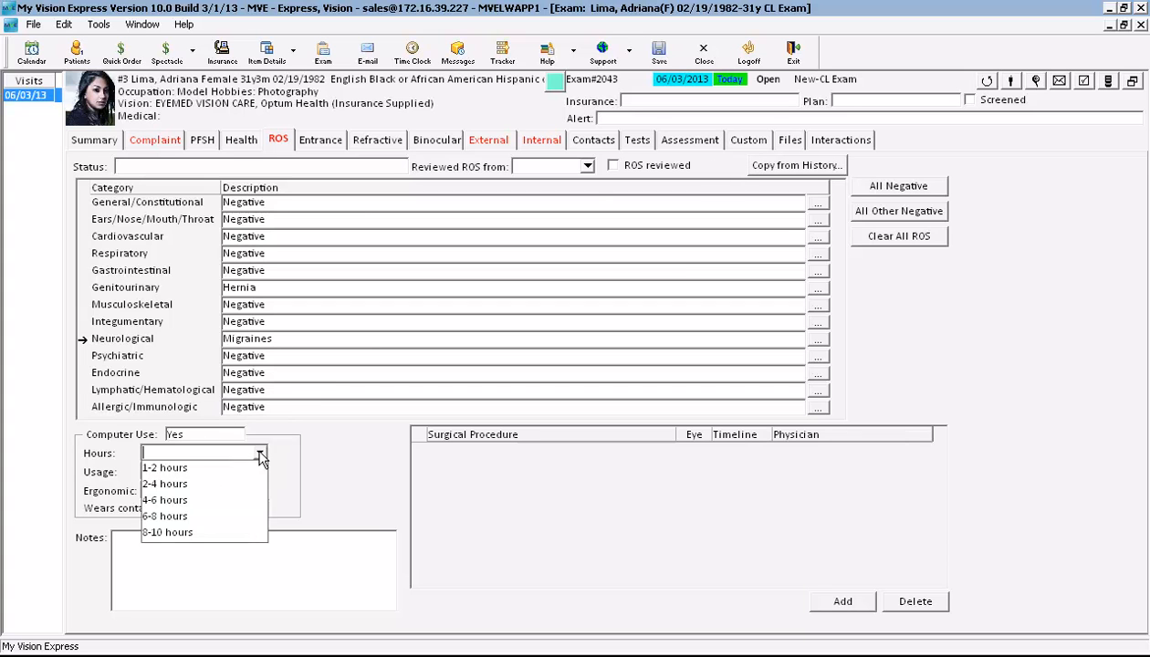
click(223, 468)
click(260, 471)
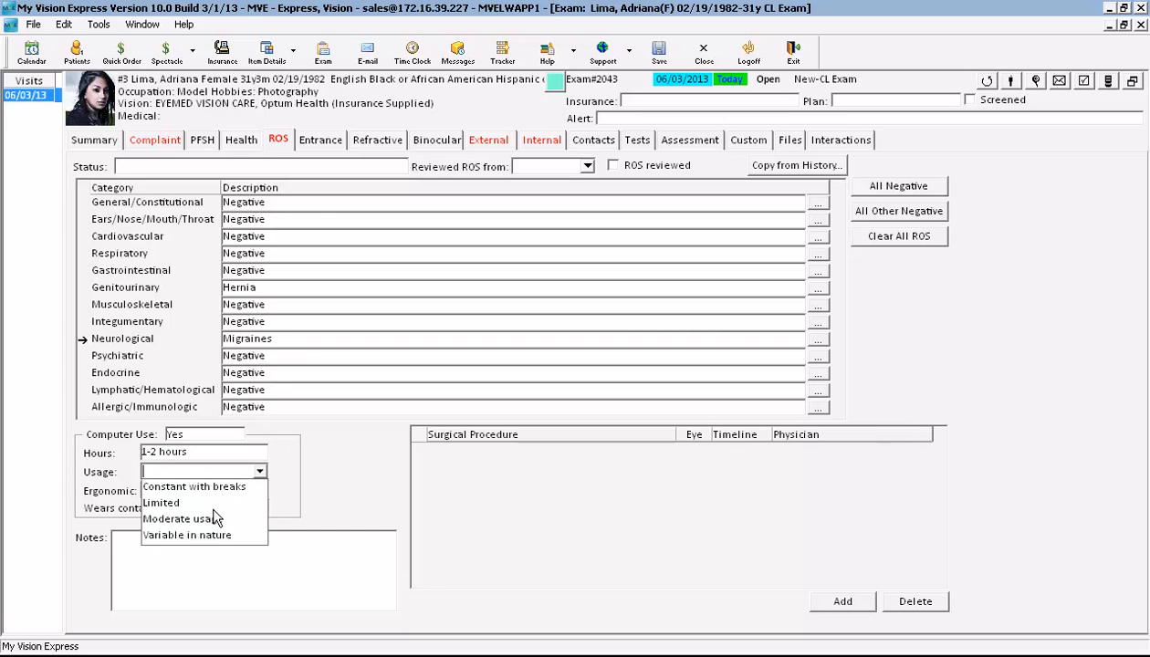
click(219, 502)
click(260, 490)
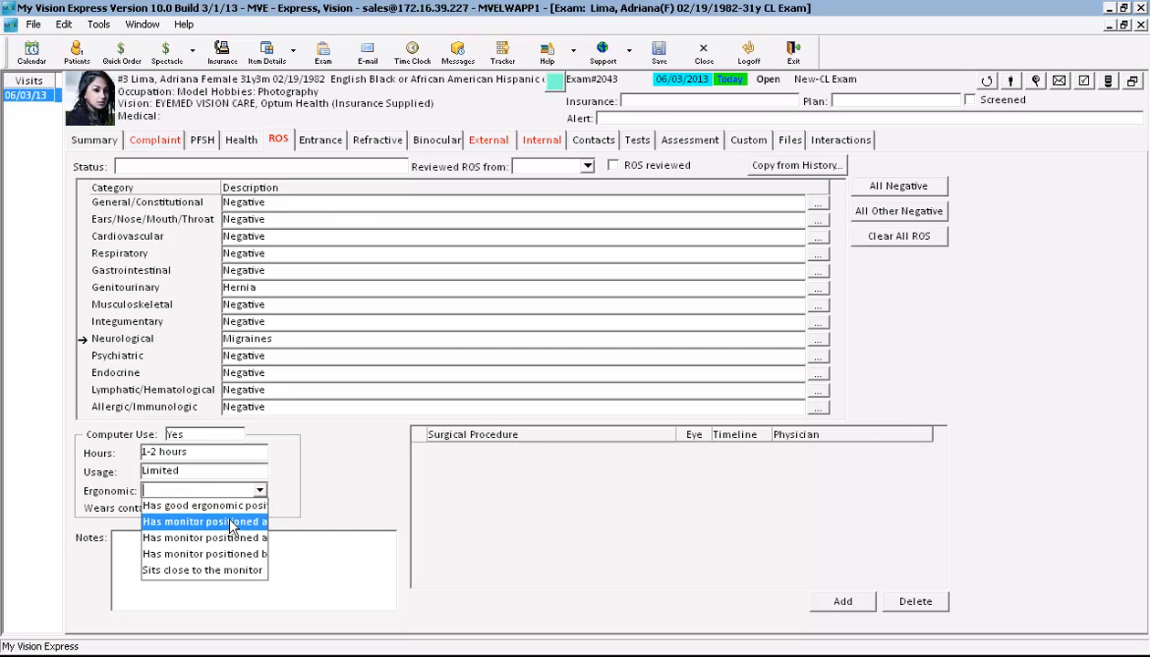
click(229, 523)
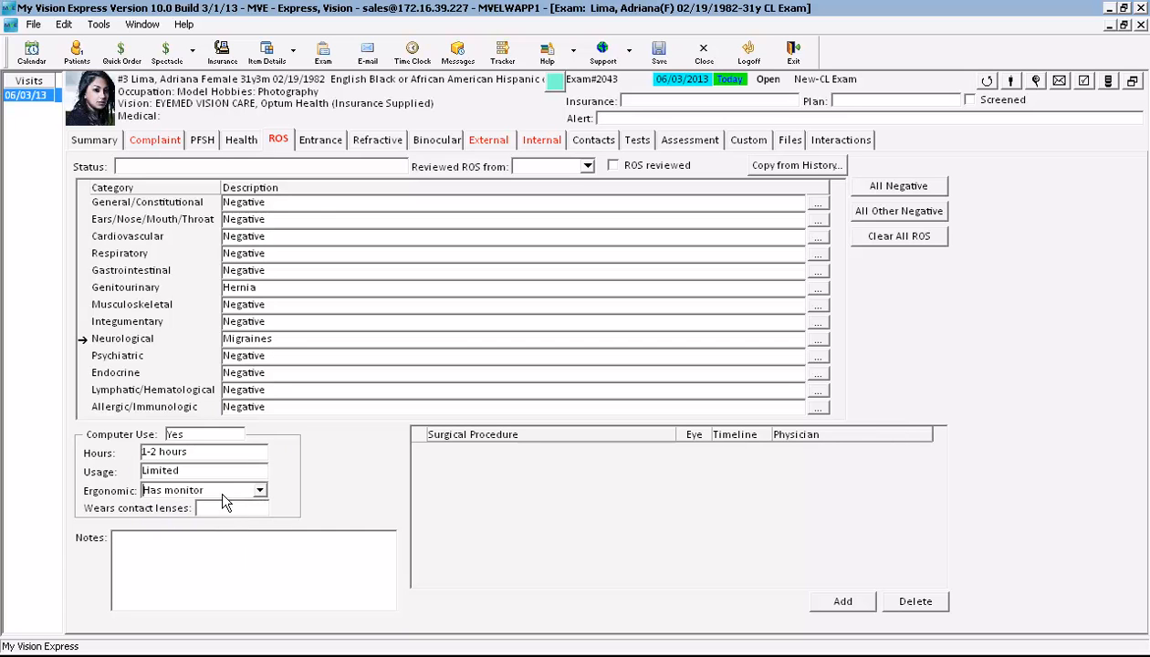
click(397, 360)
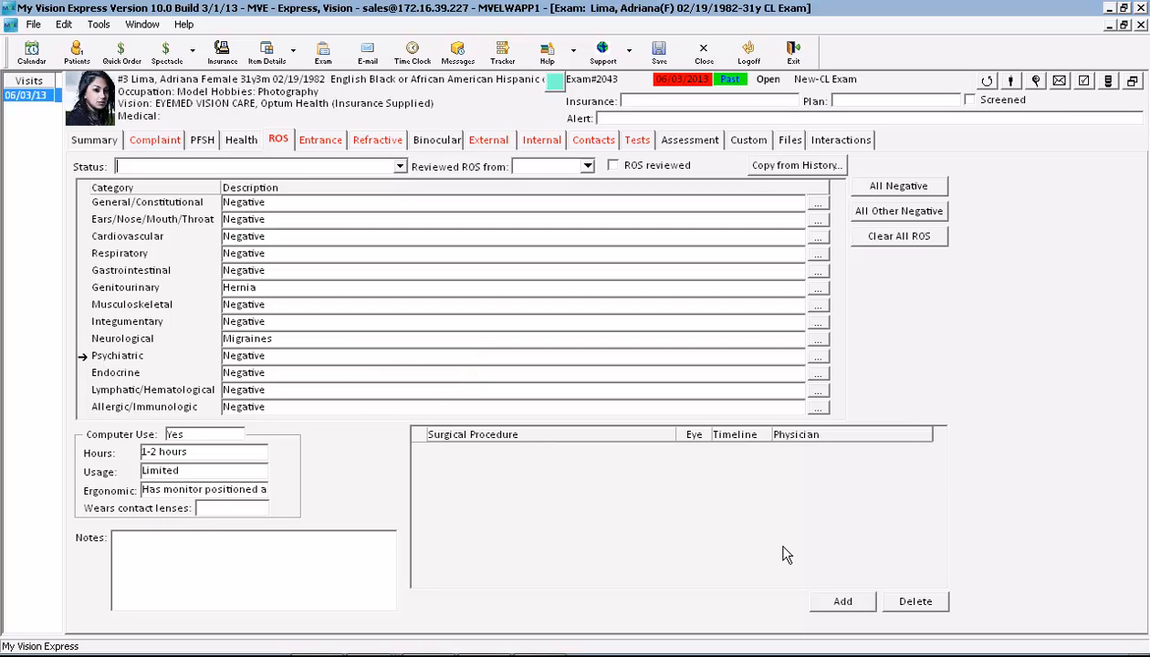
Step: Add an Aqueous Shunt surgical procedure for eye OU and assign the last physician in the list
click(842, 601)
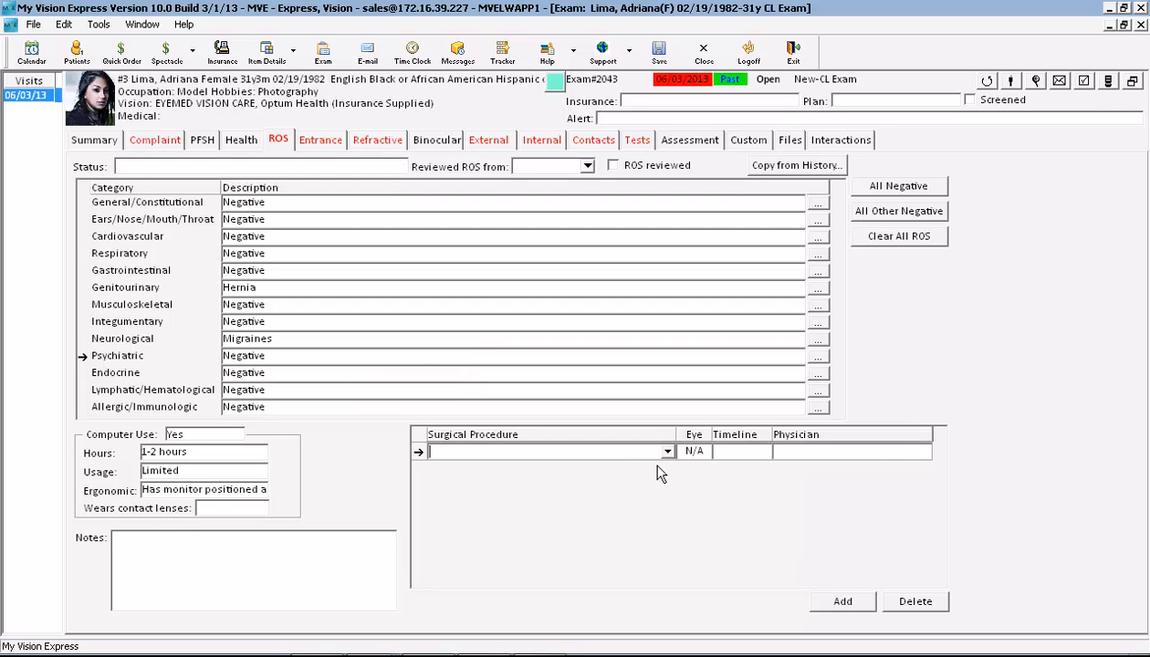
click(651, 452)
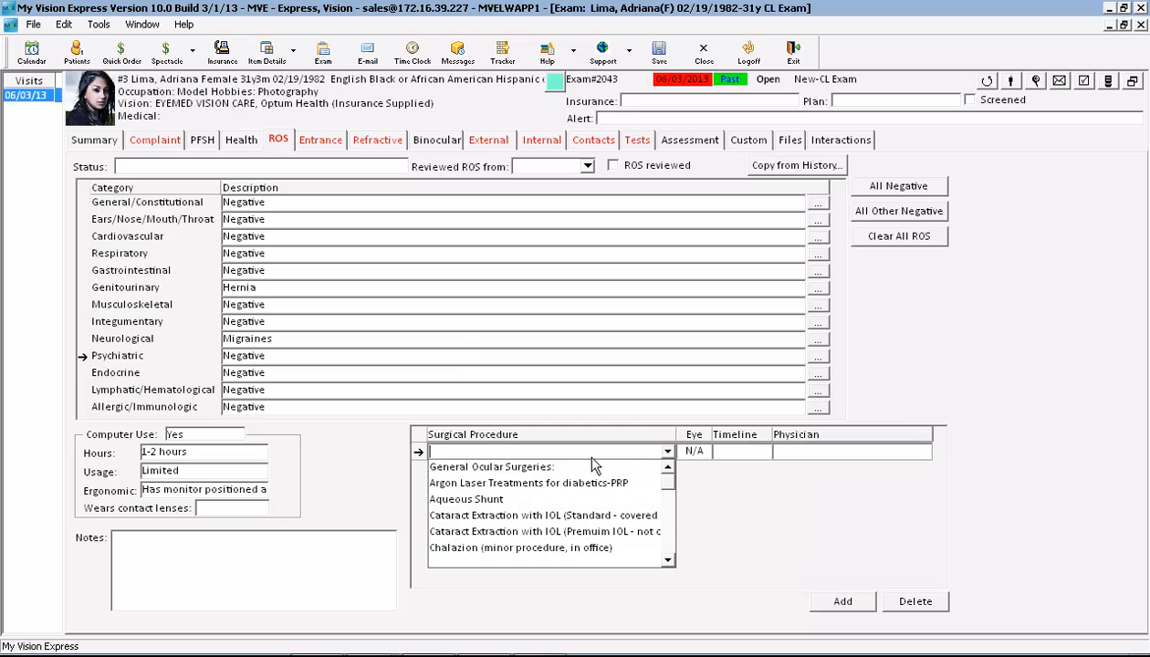
click(504, 499)
click(694, 447)
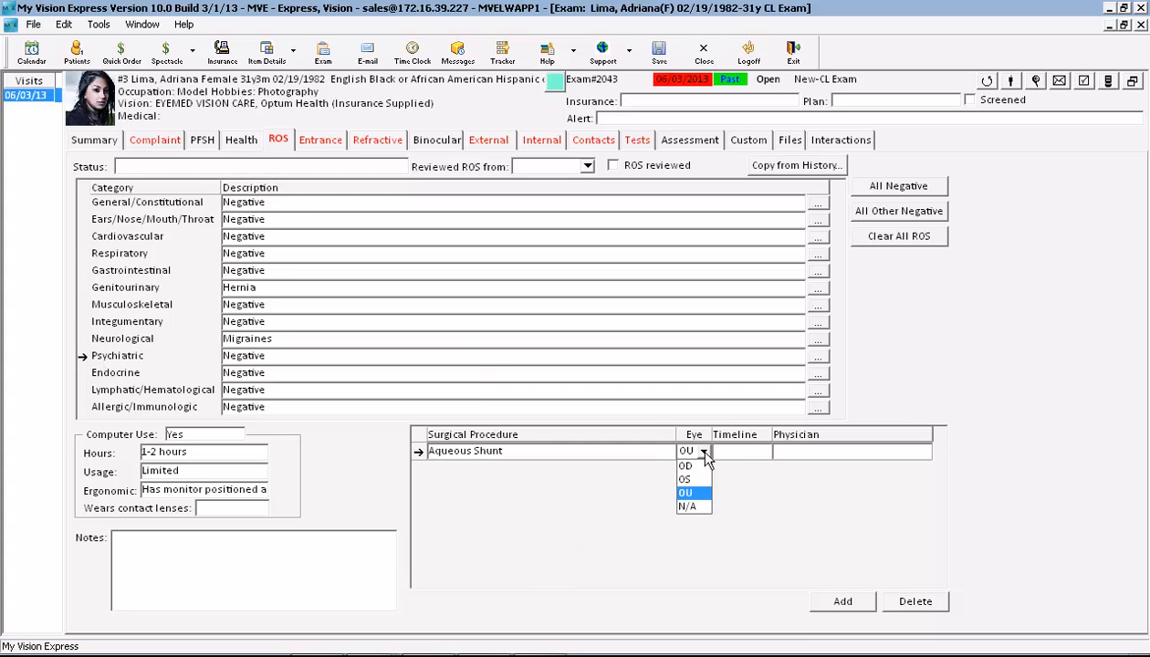
click(695, 494)
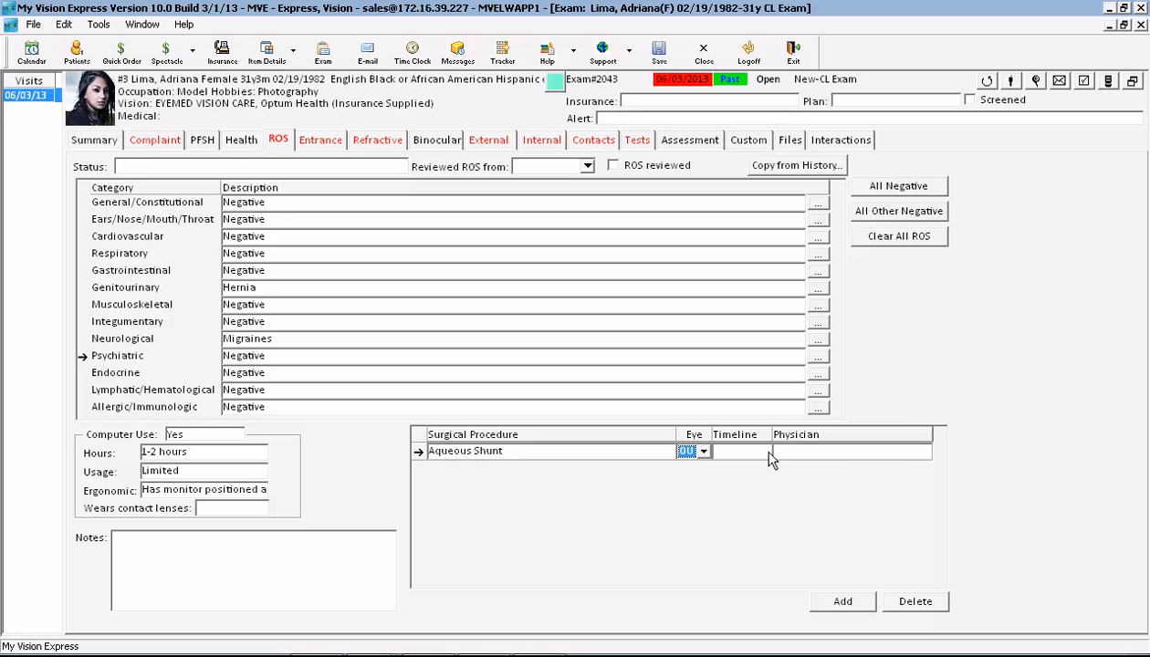
click(914, 452)
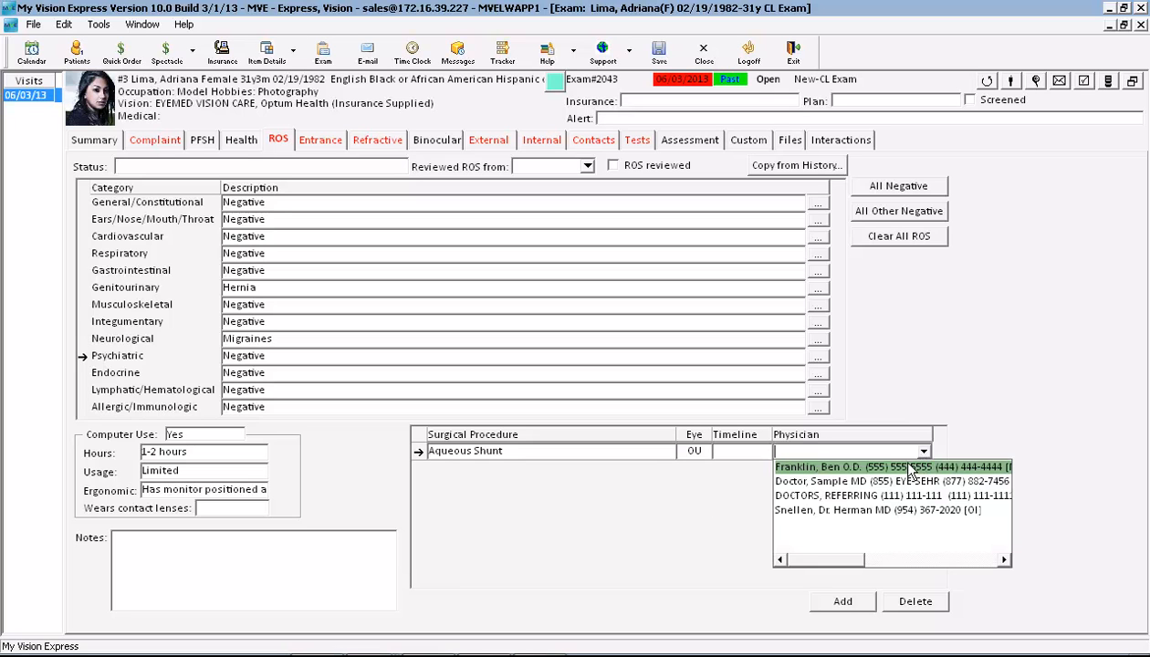
click(882, 469)
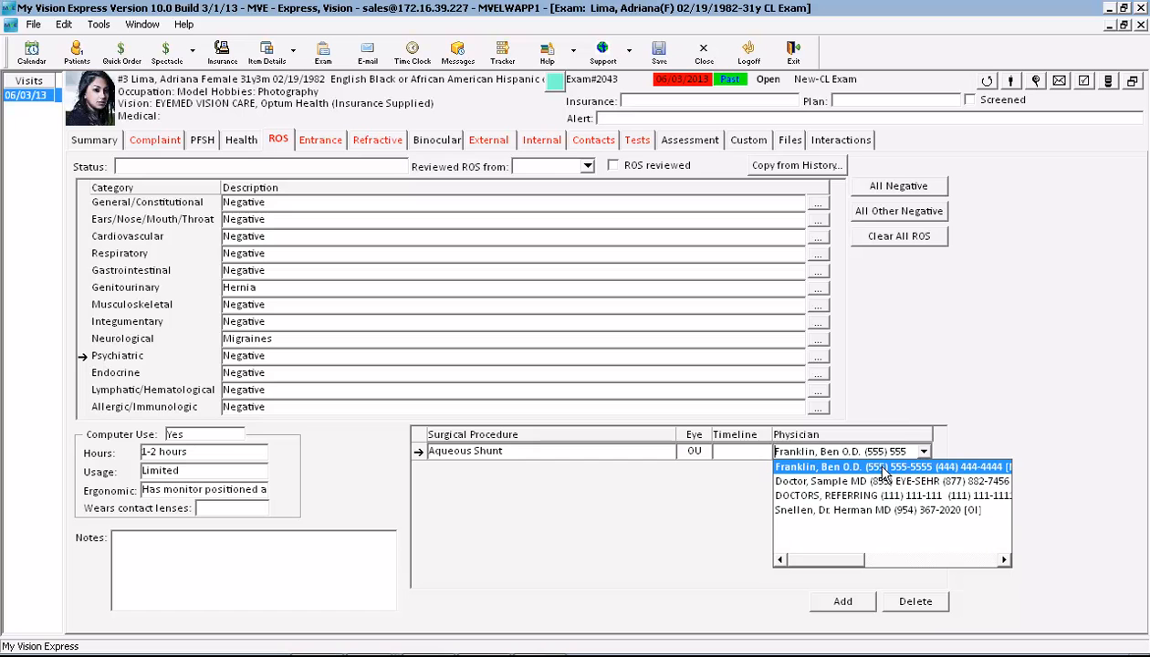
click(832, 513)
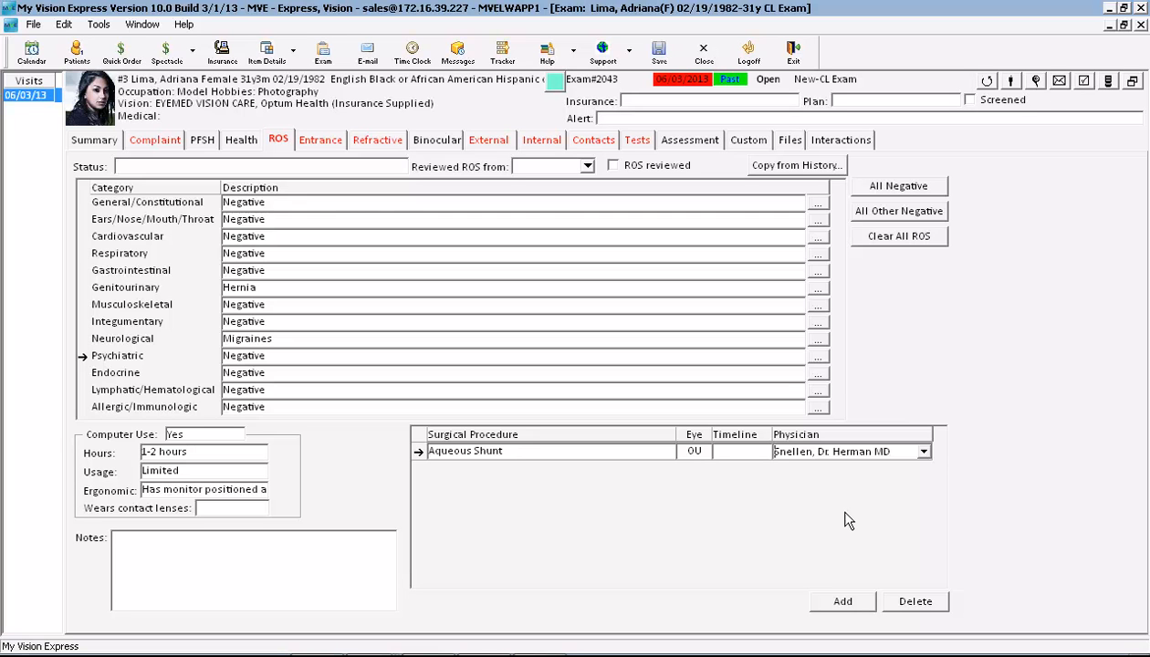
Step: In the Entrance section, set unaided OD acuities to DVA 20/30, Pinhole 20/50 and NVA 20/40, and copy them to OS
click(334, 148)
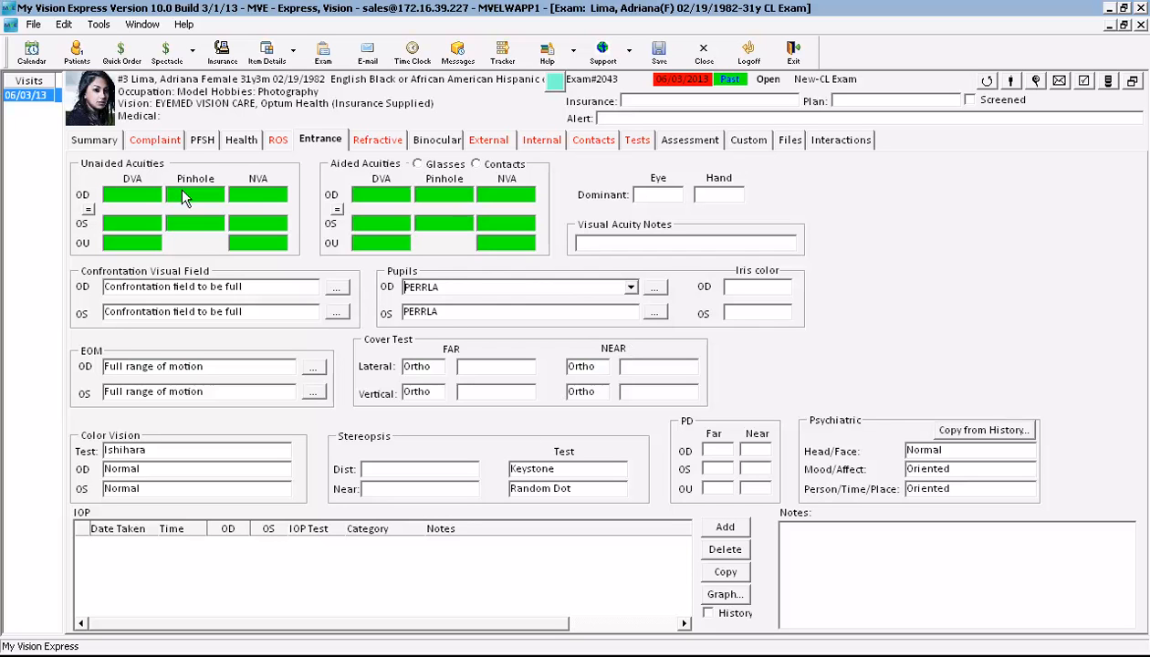
click(155, 198)
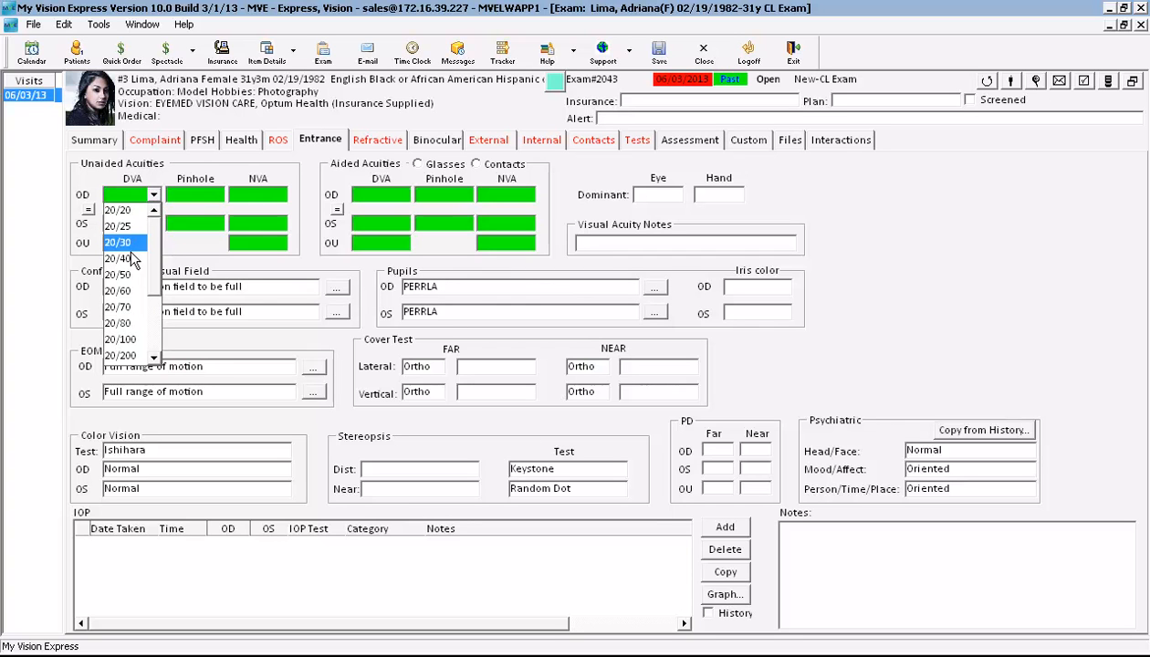
click(134, 239)
click(215, 193)
click(198, 275)
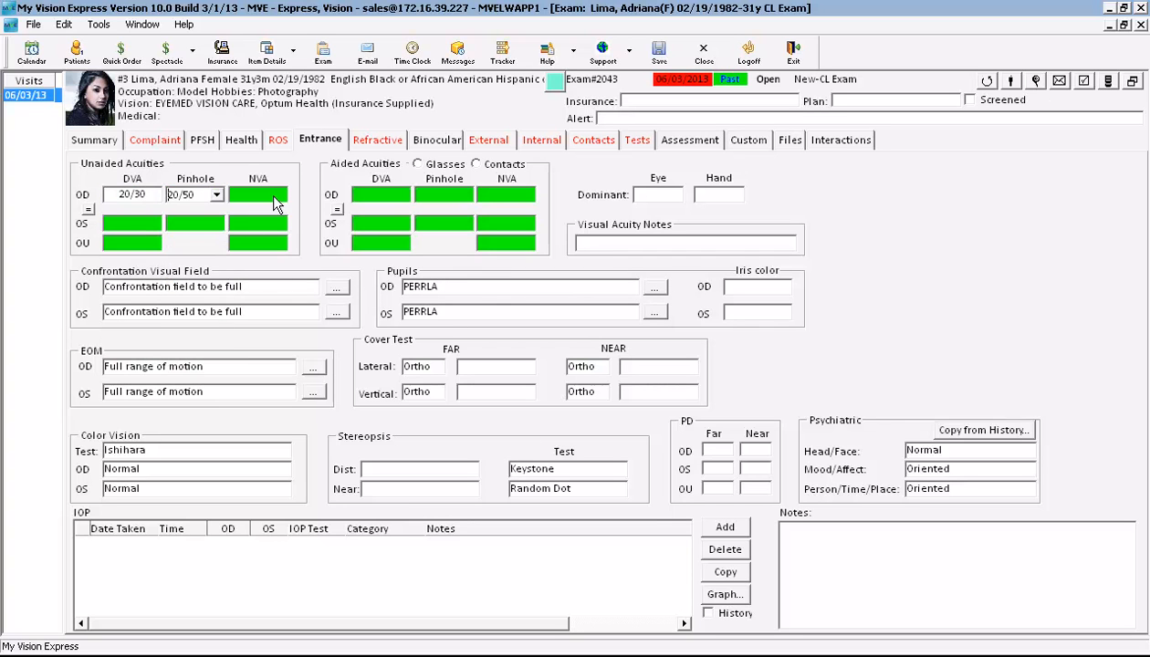
click(264, 196)
click(246, 260)
click(89, 209)
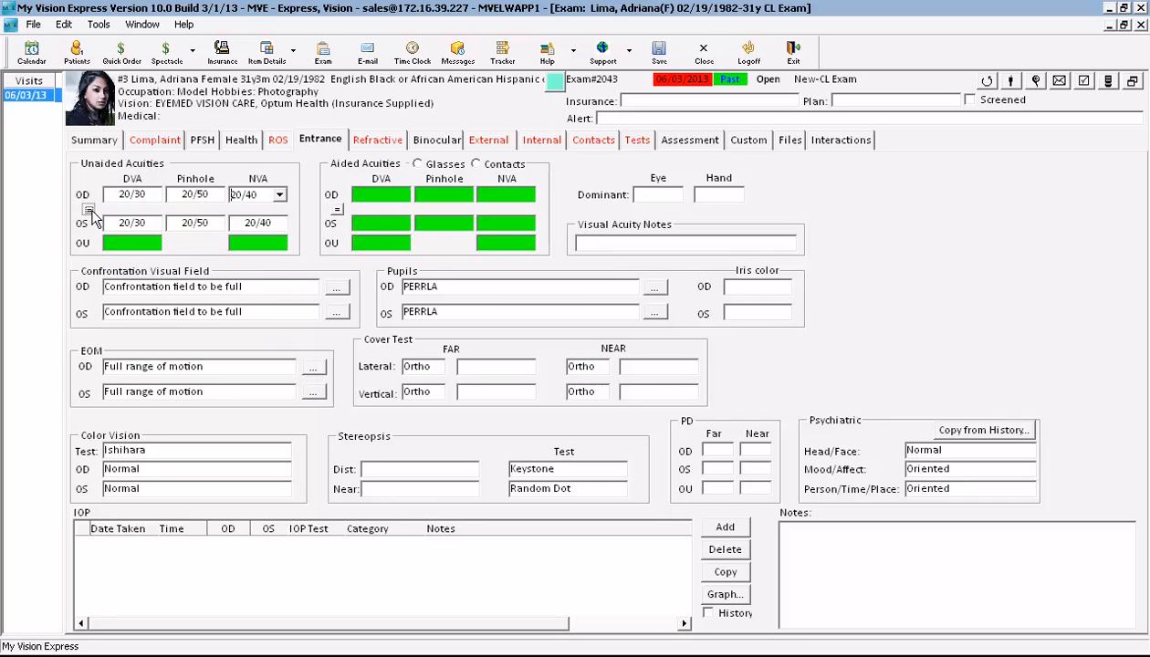
Step: Set the aided OD acuities to DVA 20/50, Pinhole 20/40 and NVA 20/30, and copy them to OS
click(398, 193)
click(377, 272)
click(456, 202)
click(446, 257)
click(527, 202)
click(499, 245)
click(338, 210)
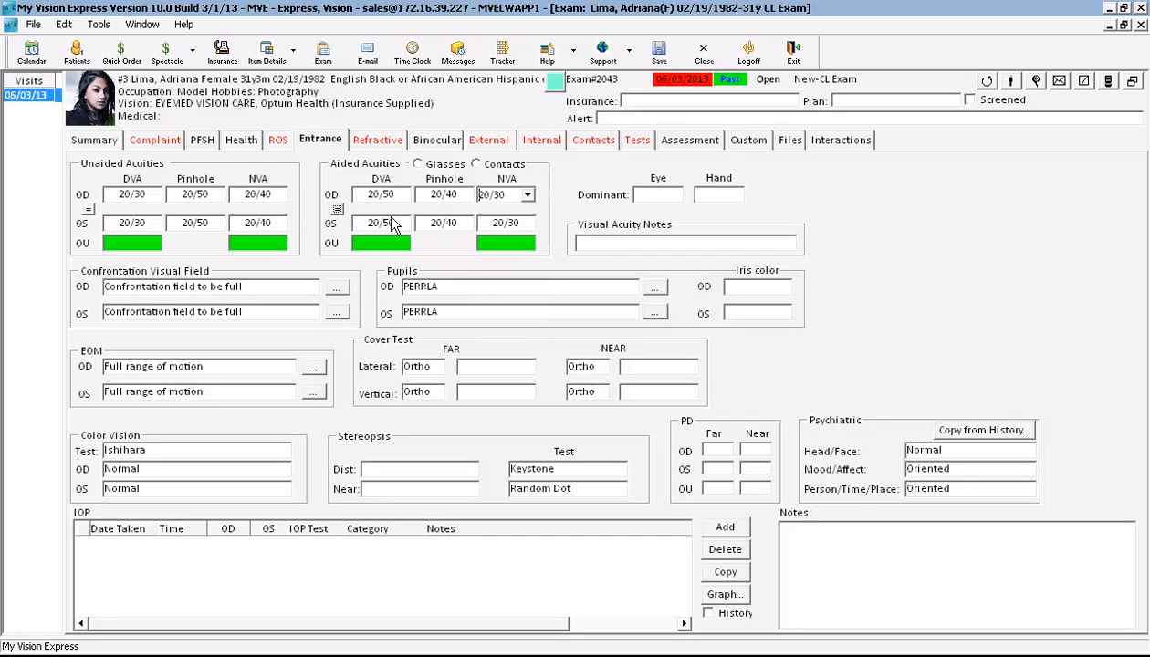
Step: Set the dominant eye to OS and dominant hand to Right, and record the pupils as Irregular
click(667, 194)
click(670, 236)
click(730, 194)
click(715, 219)
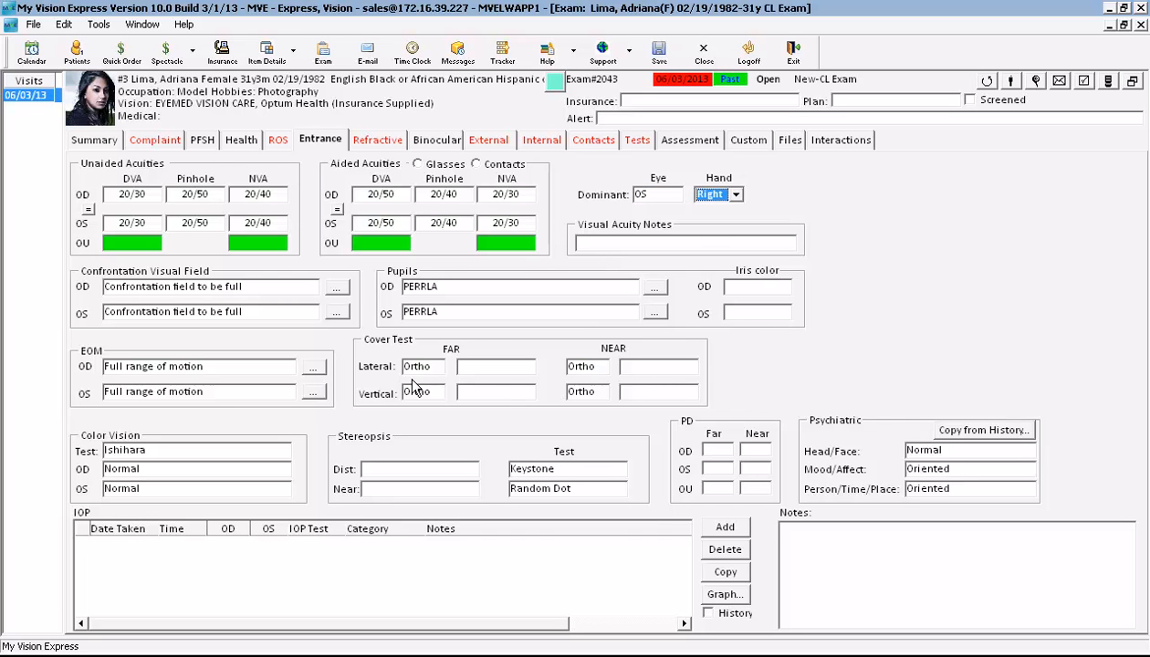
click(620, 287)
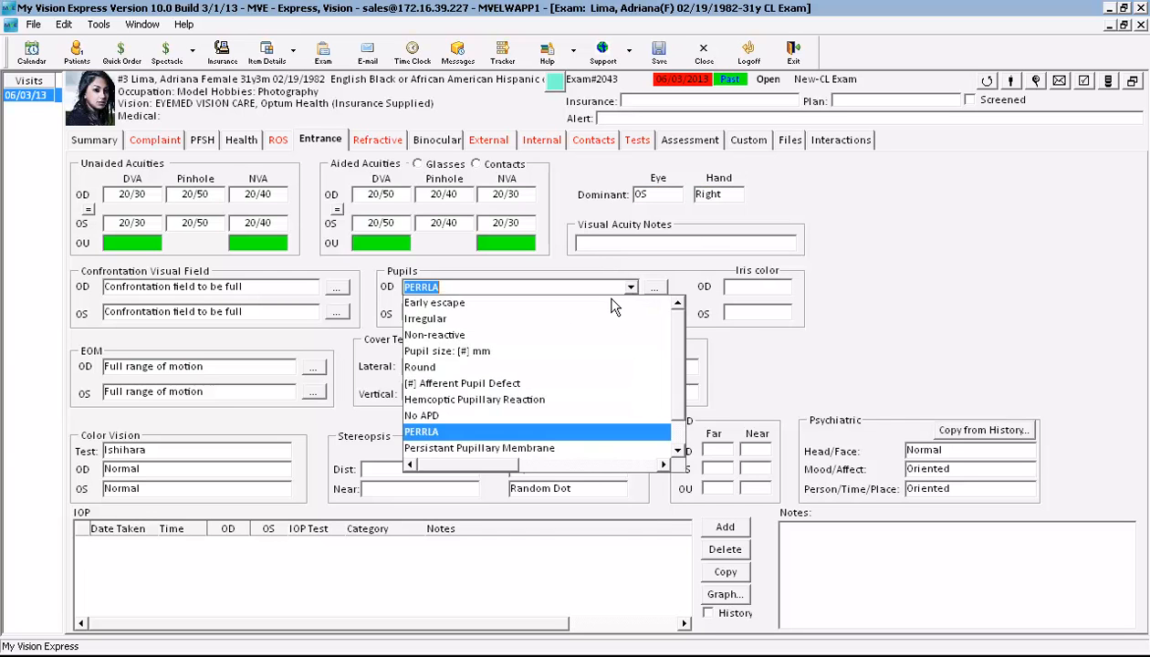
click(449, 319)
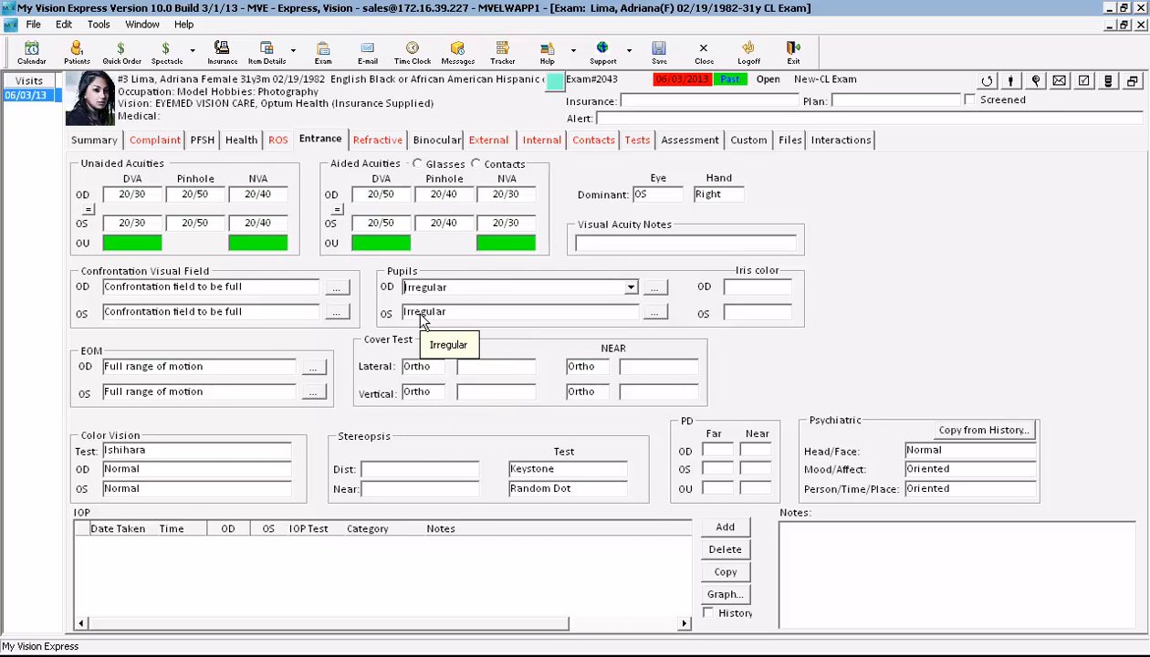
Step: Add an IOP reading with a pressure of 11 for OD and OS
click(727, 528)
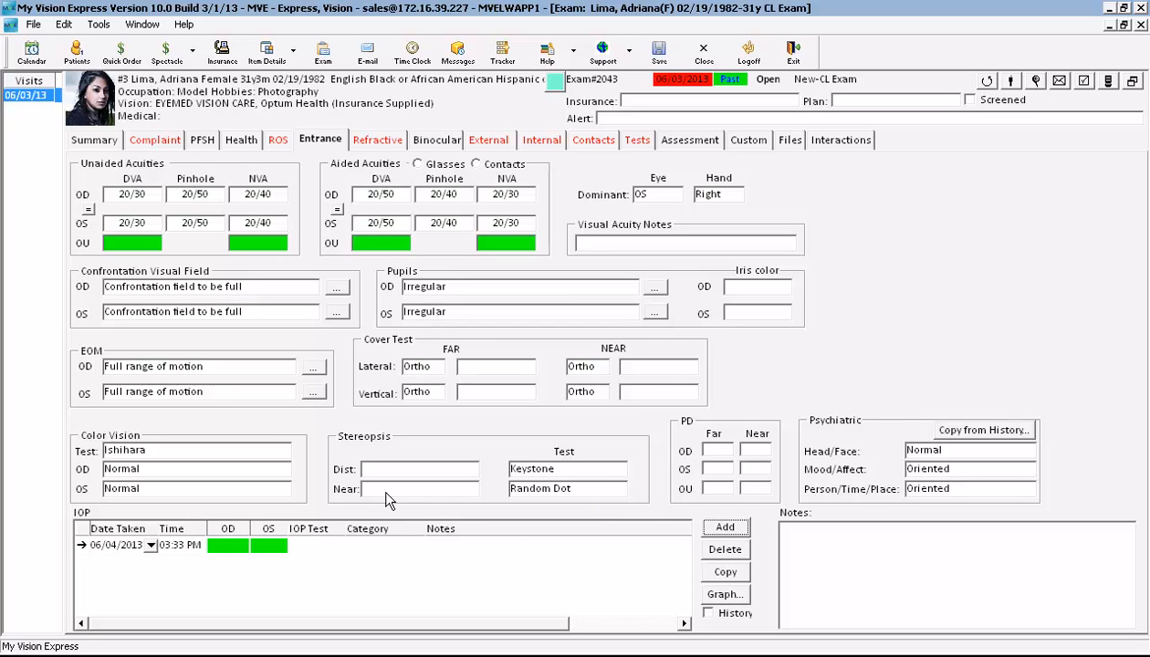
click(225, 548)
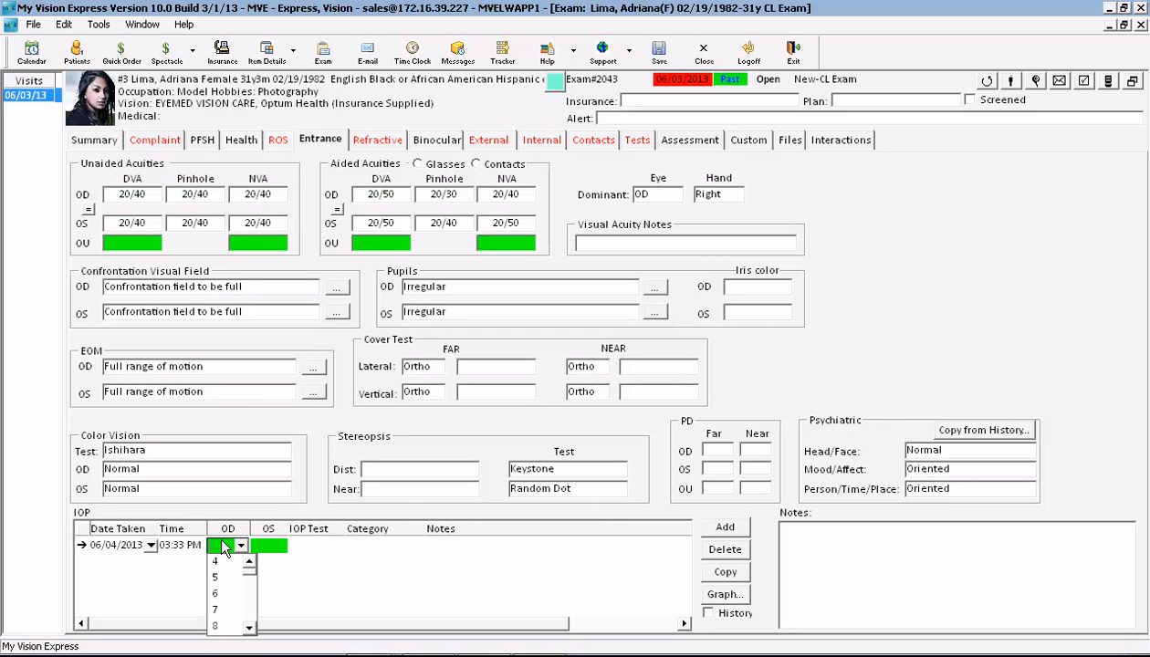
click(249, 628)
click(249, 628)
click(249, 628)
click(230, 628)
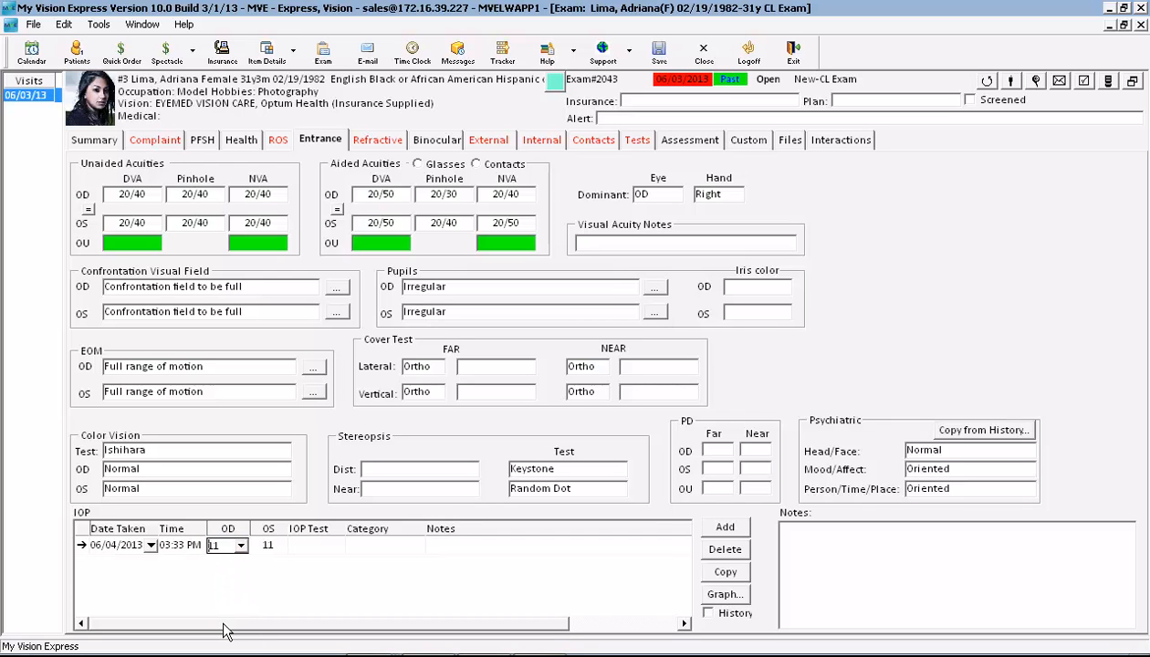
Step: Set the IOP reading's test to Non-Contact and its category to Examination, leaving the notes blank
click(336, 547)
click(331, 577)
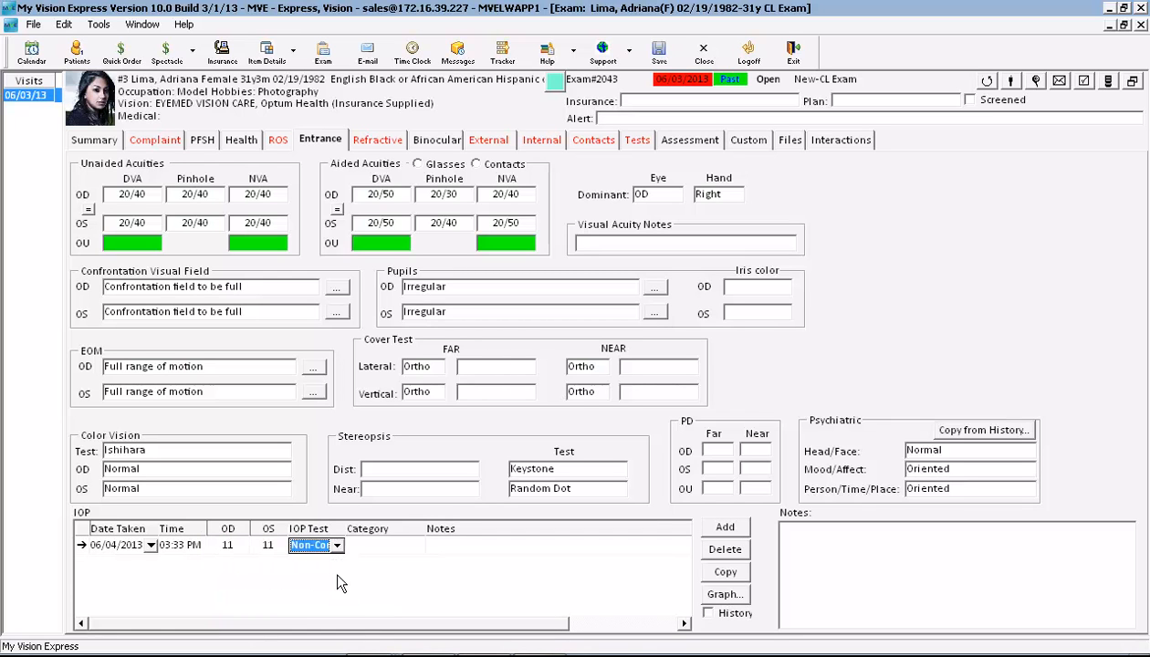
click(411, 546)
click(397, 556)
click(436, 548)
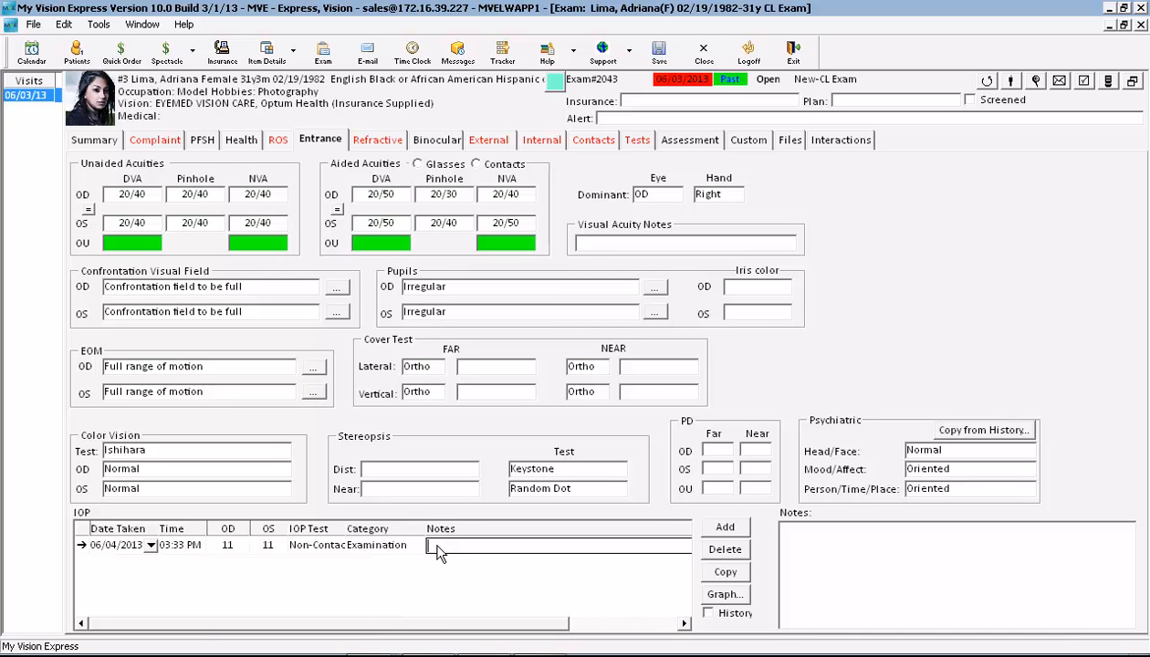
key(Tab)
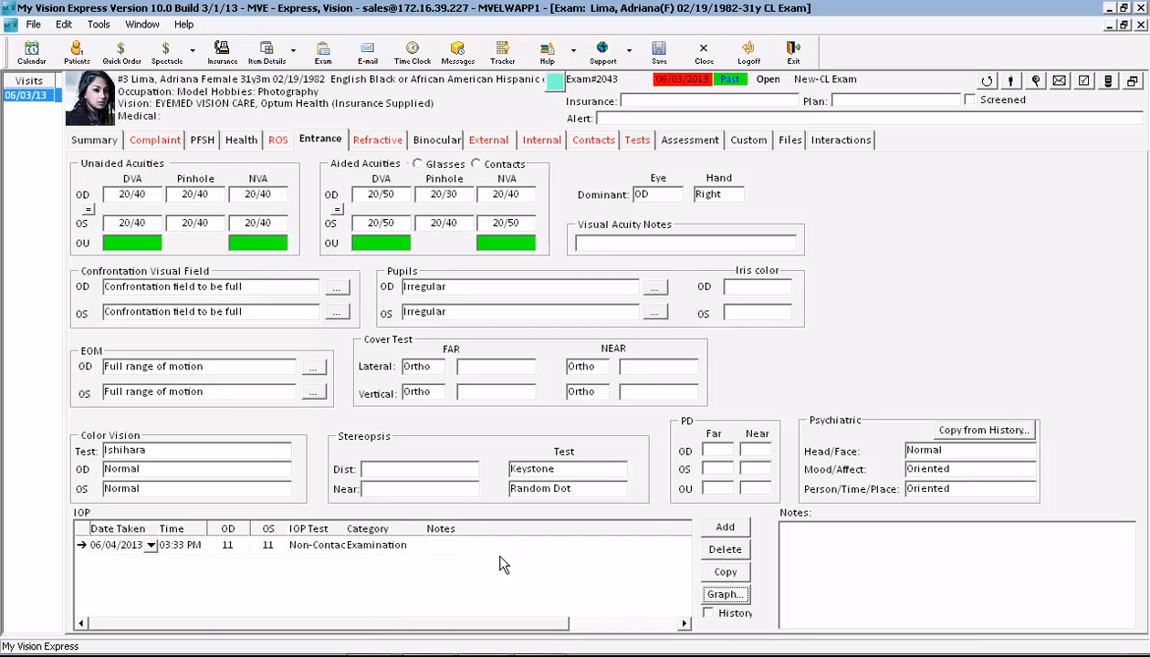
Step: View the IOP graph report, and check the equipment device list from the Refractive section
click(725, 595)
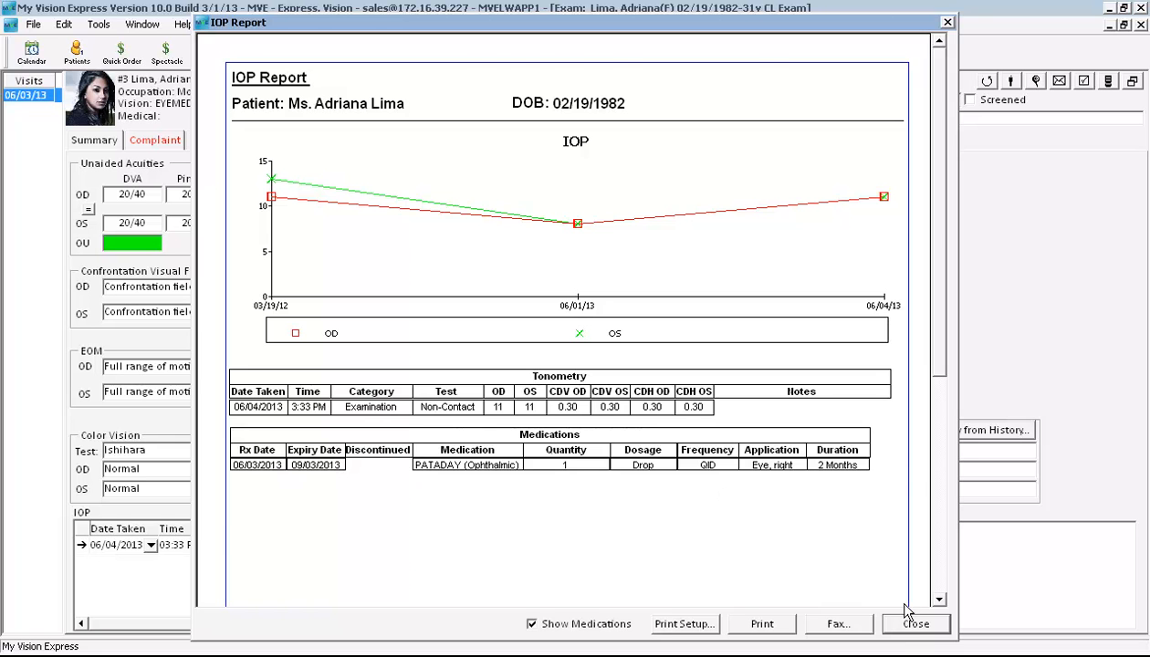
click(915, 626)
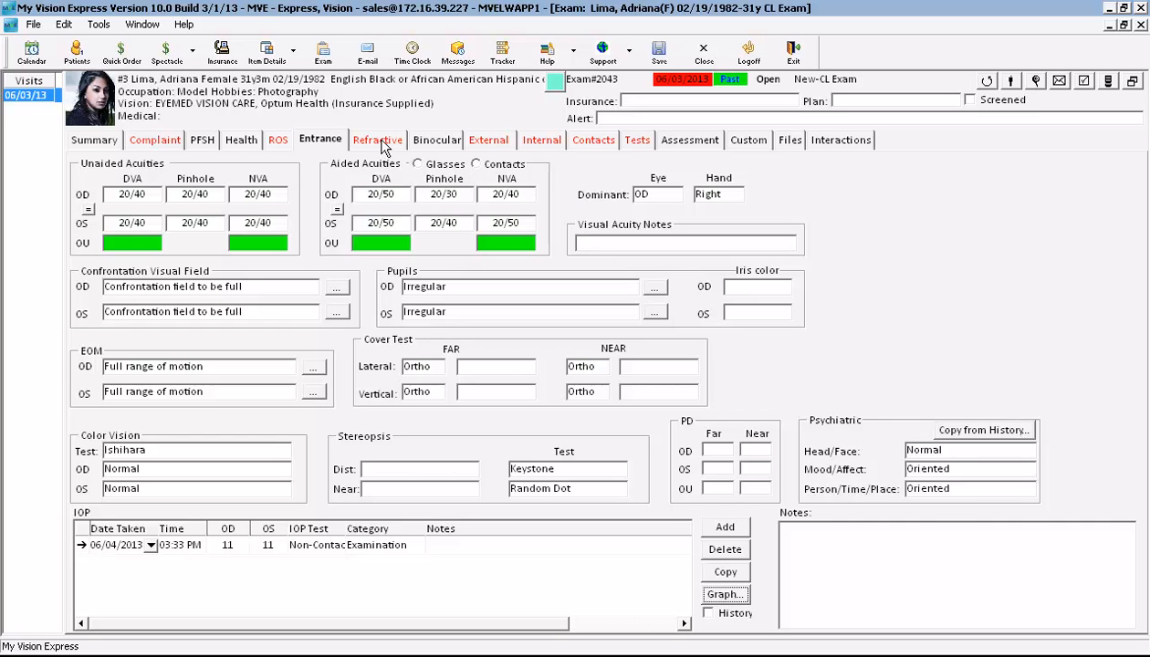
click(380, 142)
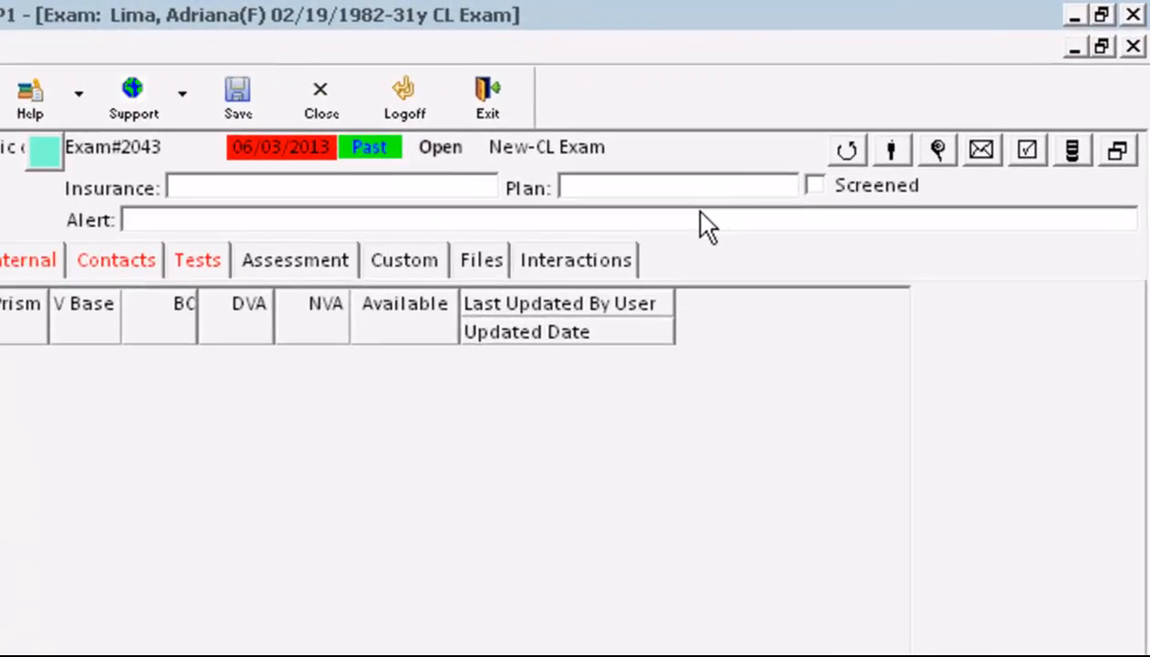
click(1071, 149)
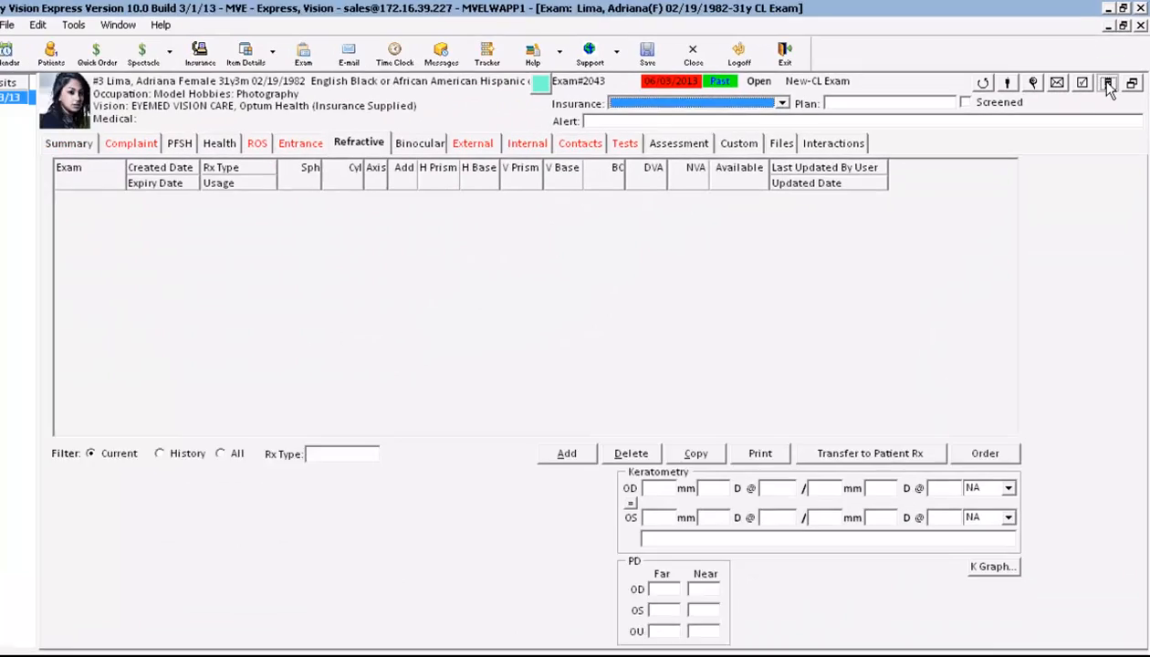
click(1106, 84)
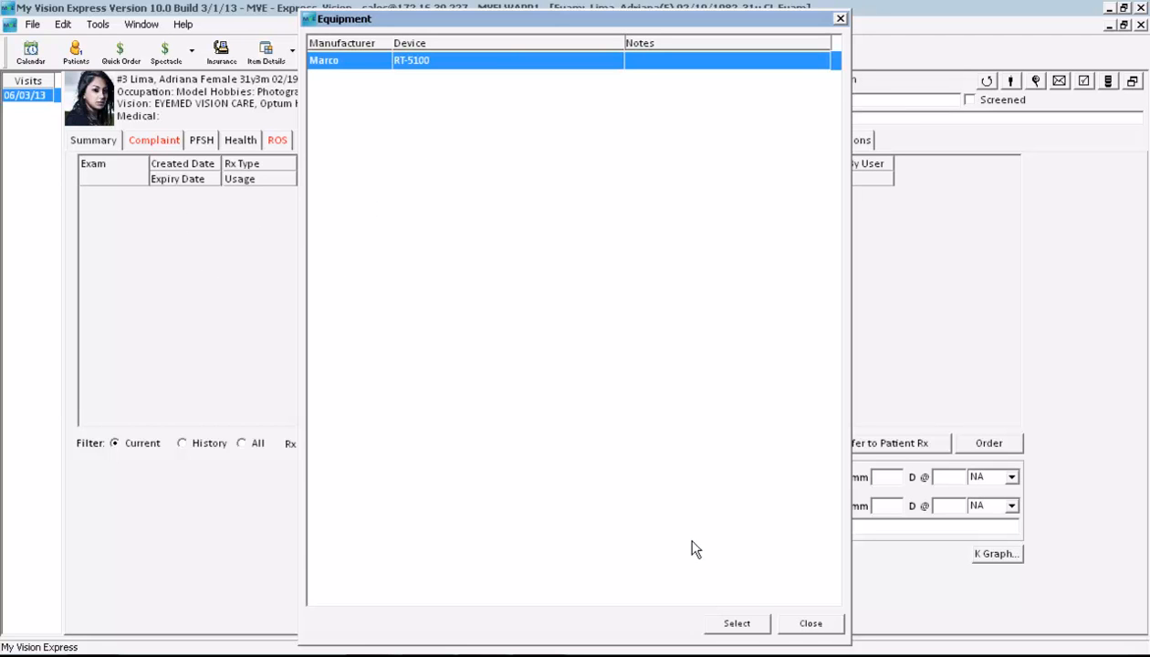
click(807, 624)
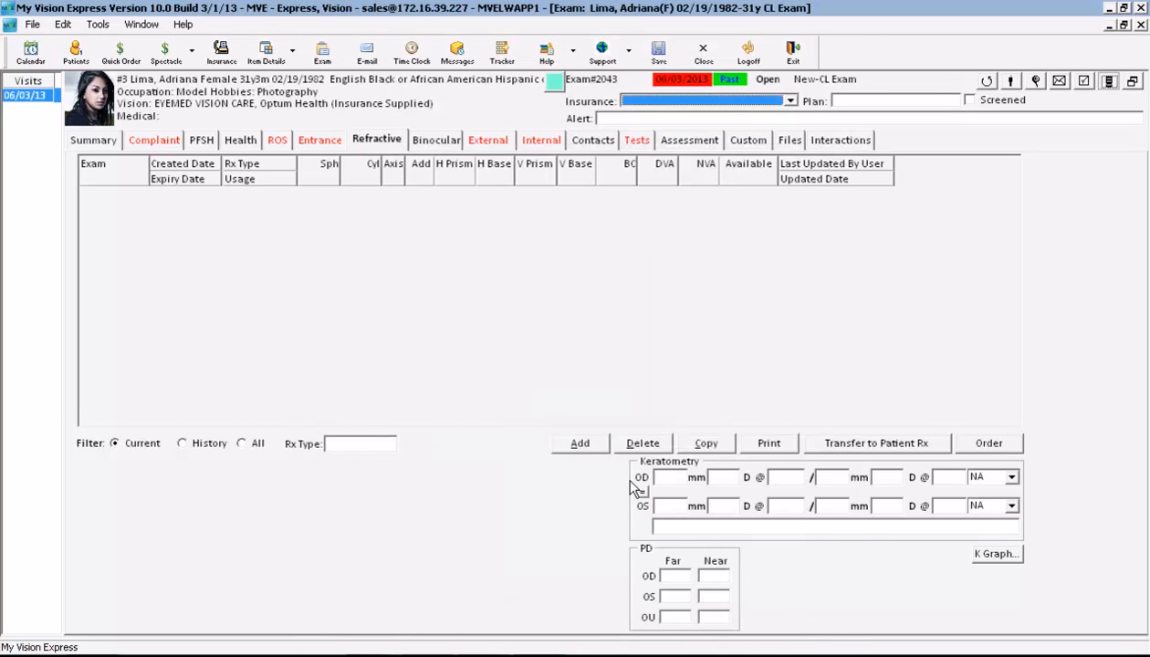
Step: Add a refraction record to the exam with Rx type Autorefractor
click(581, 443)
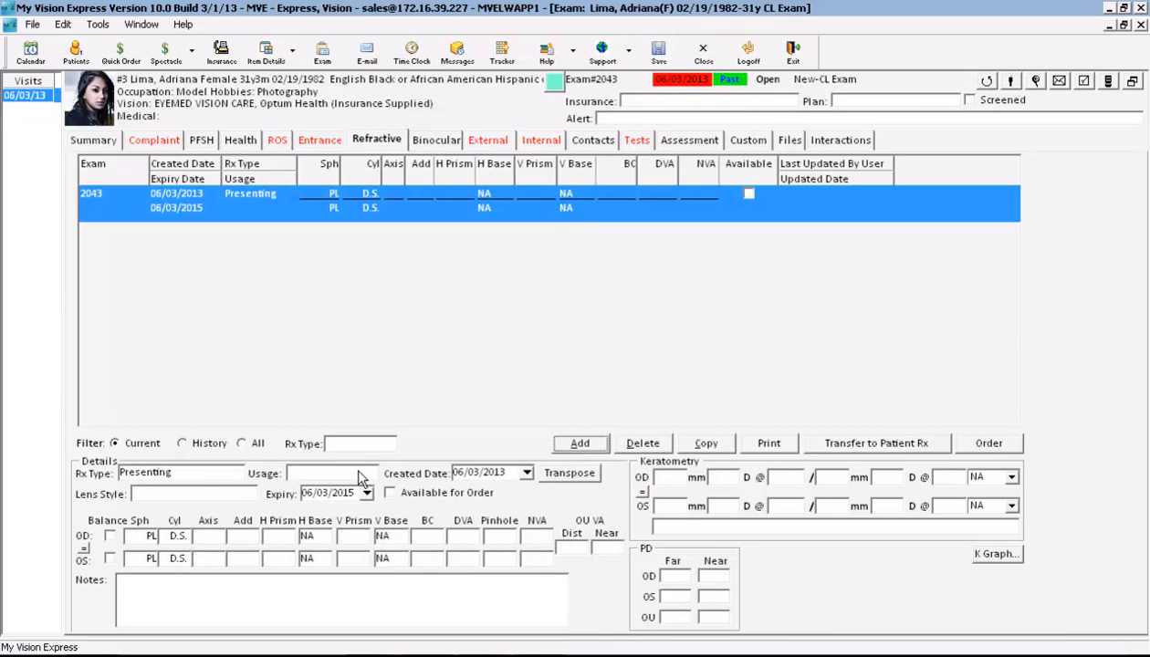
click(236, 472)
click(180, 519)
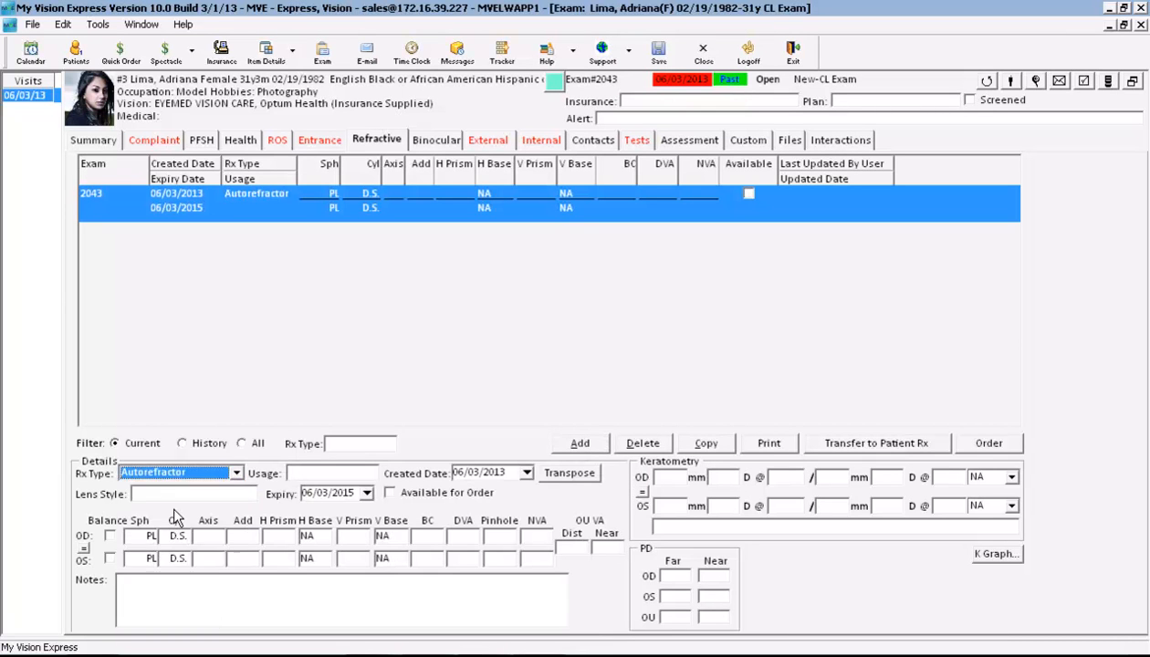
Step: Set the refraction's OD values to Sph -0.50, Cyl -0.75 and Axis 170, and copy them to OS
click(150, 536)
click(148, 580)
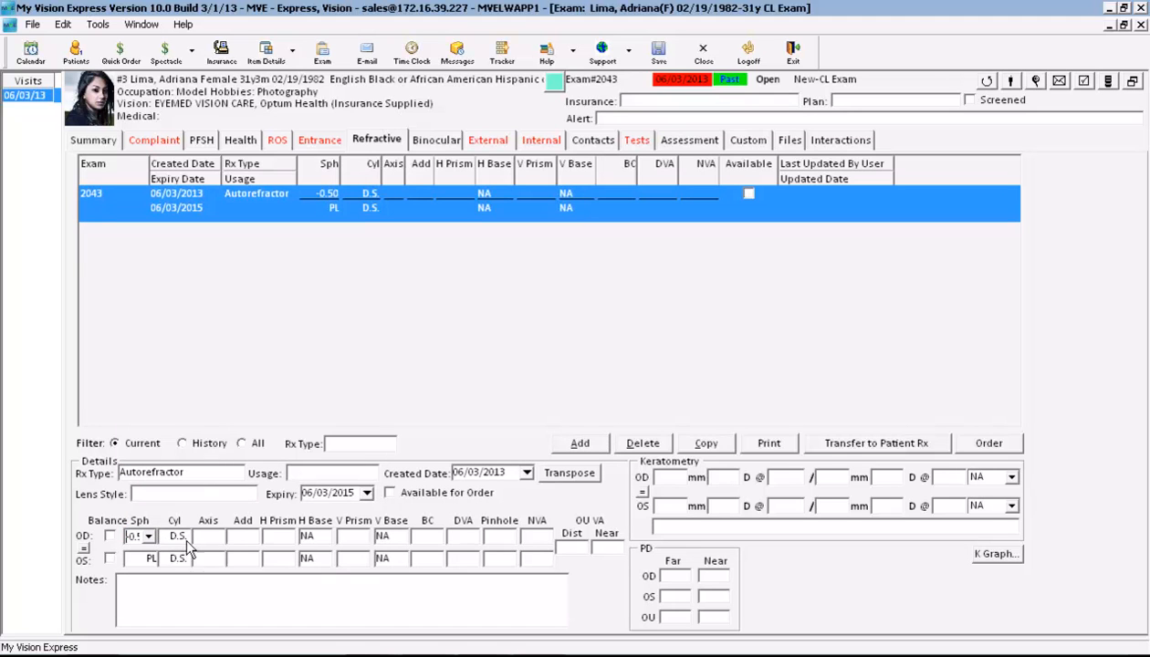
click(182, 536)
click(183, 594)
click(216, 536)
scroll(228, 579, down, 1)
text(170)
key(Tab)
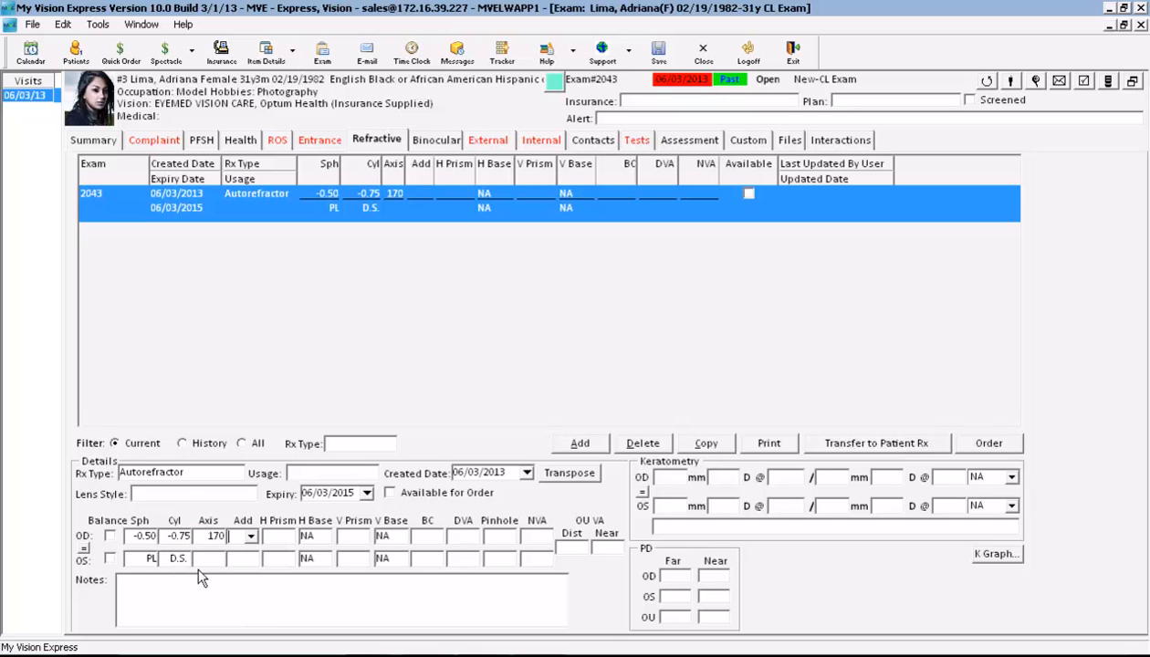
click(83, 548)
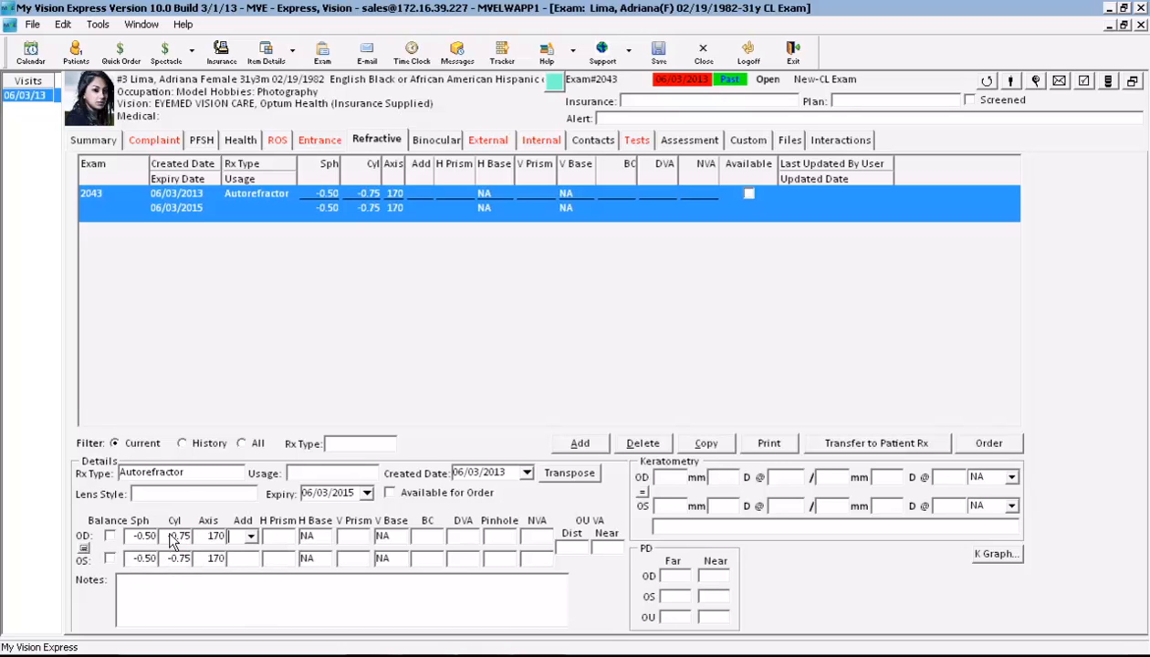
Step: Enter OD keratometry as 9 mm, 37.50 D @ 171 with a second radius of 9 mm, and copy the readings to OS
click(682, 482)
text(9)
key(Tab)
text(37.50)
key(Tab)
click(798, 478)
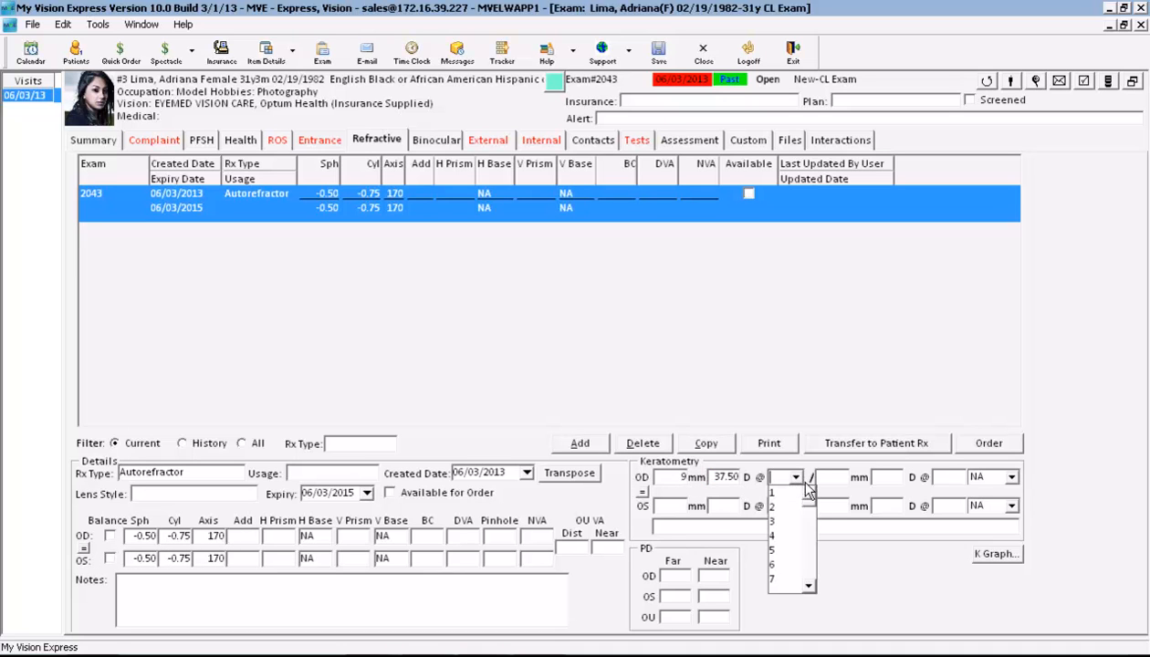
text(171)
key(Tab)
text(9)
key(Tab)
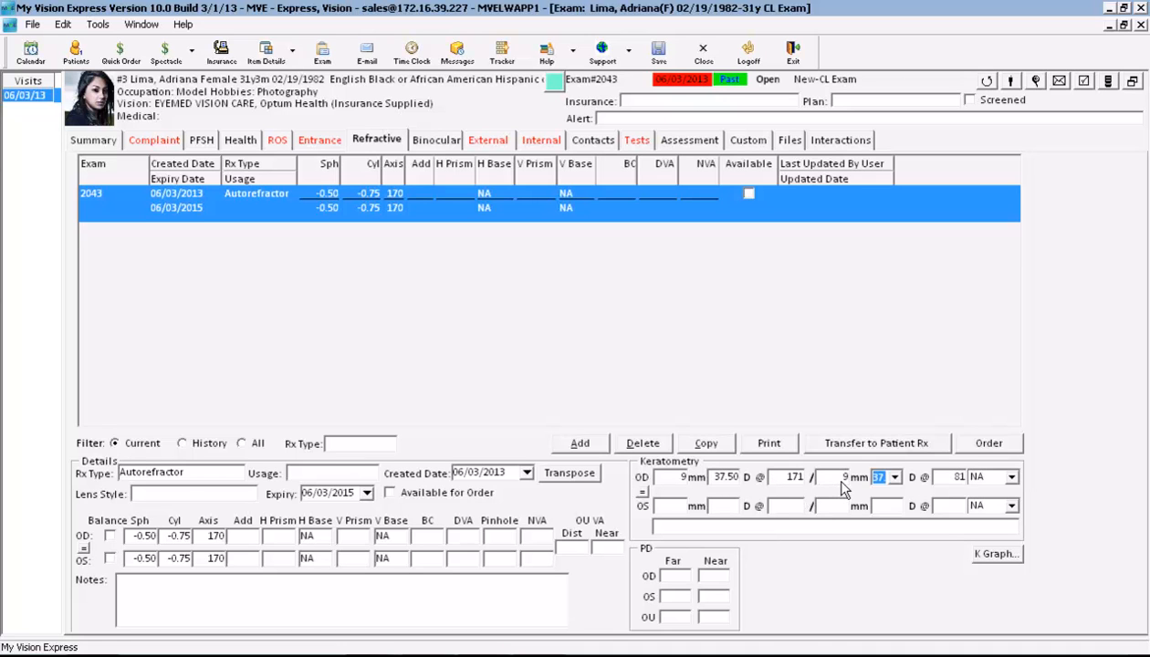
click(642, 493)
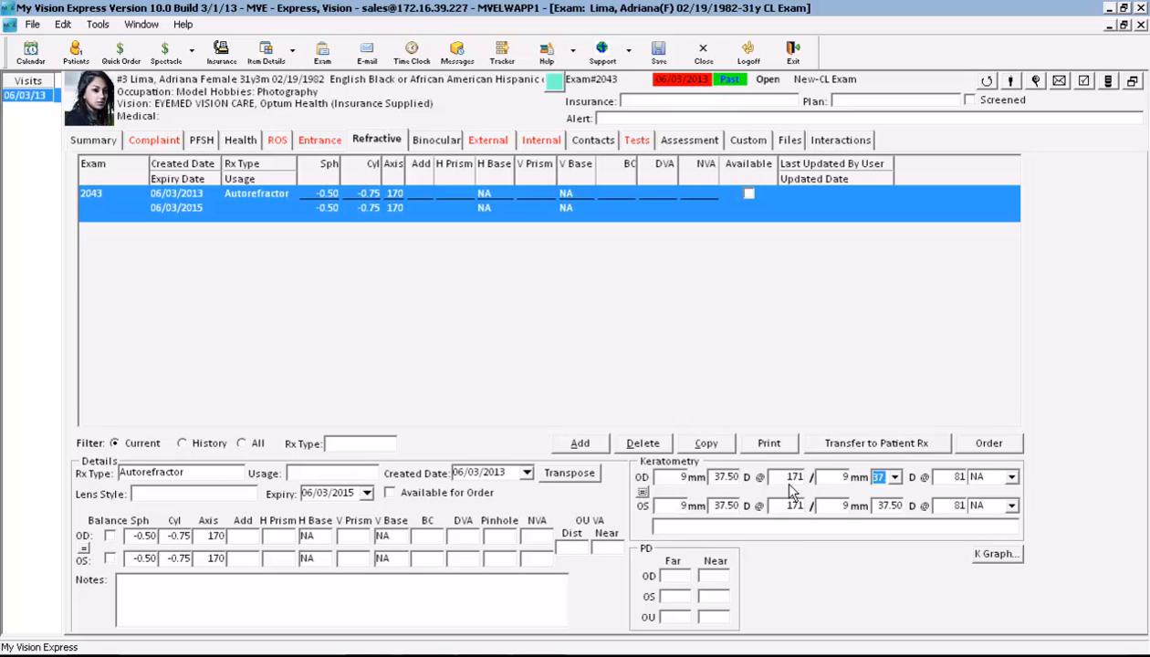
Step: Copy the Autorefractor refraction, set the copy's Rx type to Subjective and its Sph to -1.00 for both eyes
click(706, 443)
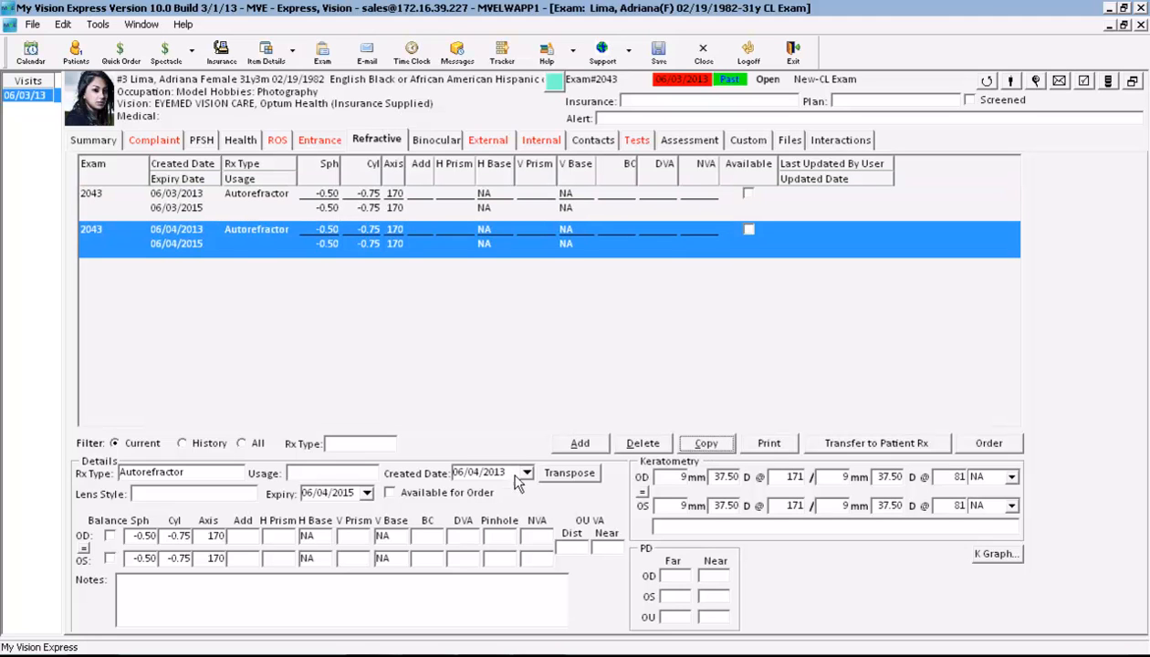
click(241, 476)
click(239, 473)
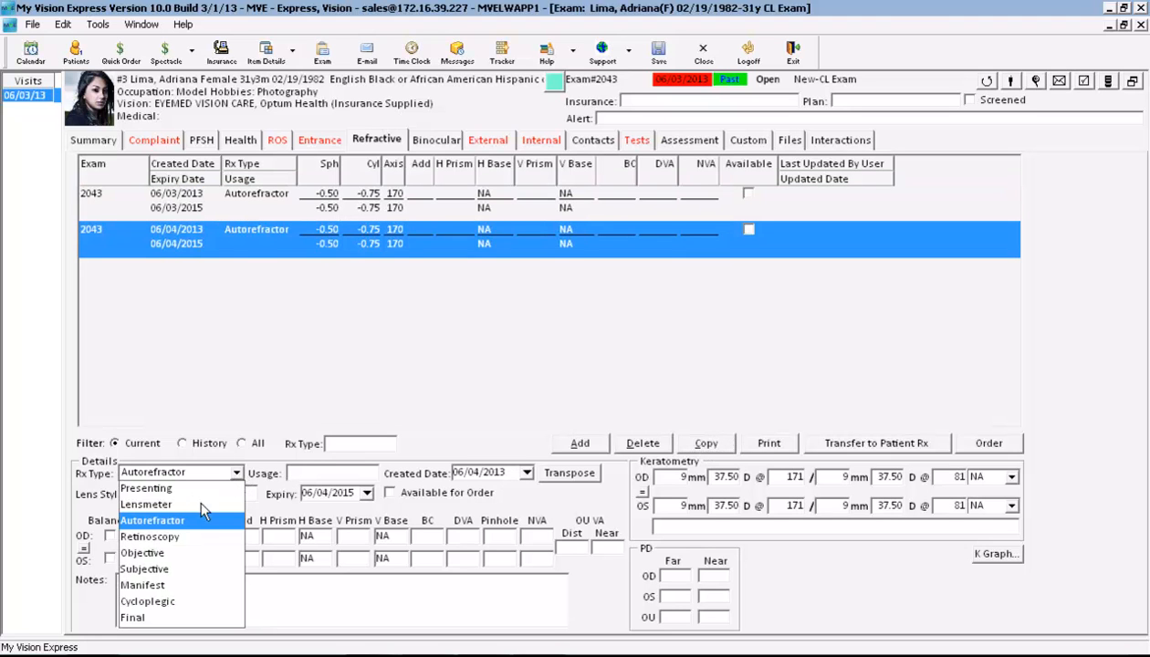
click(165, 561)
click(152, 541)
click(146, 605)
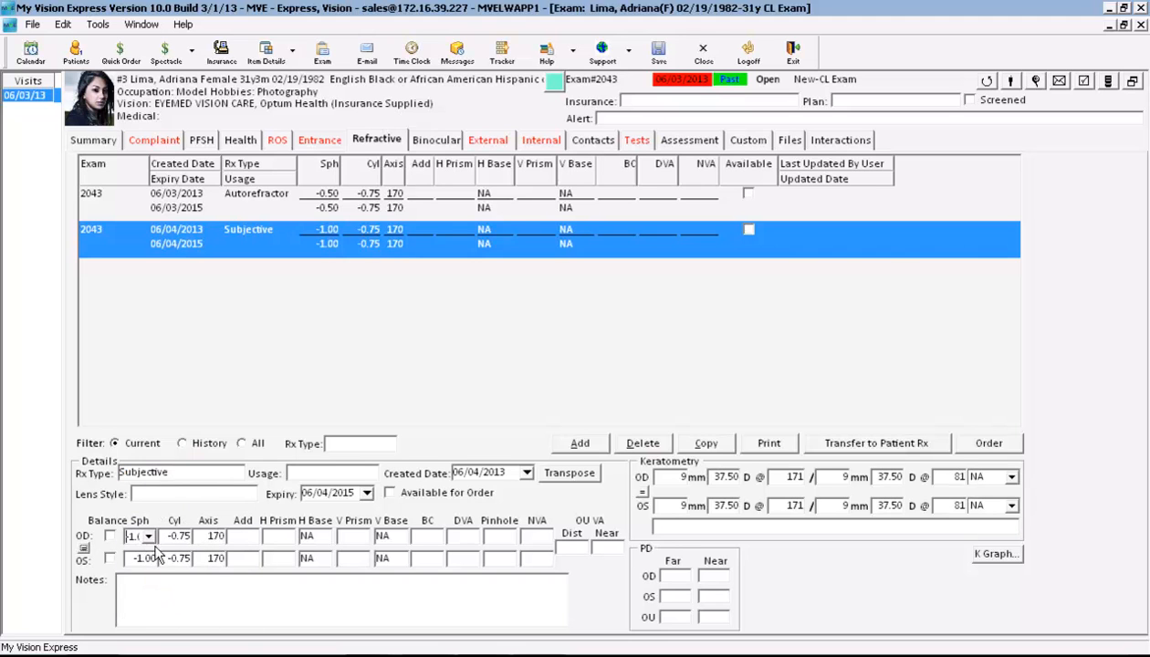
Step: Compare the Autorefractor and Subjective refractions, and copy the Subjective one as a record with Rx type Final
click(317, 250)
click(321, 199)
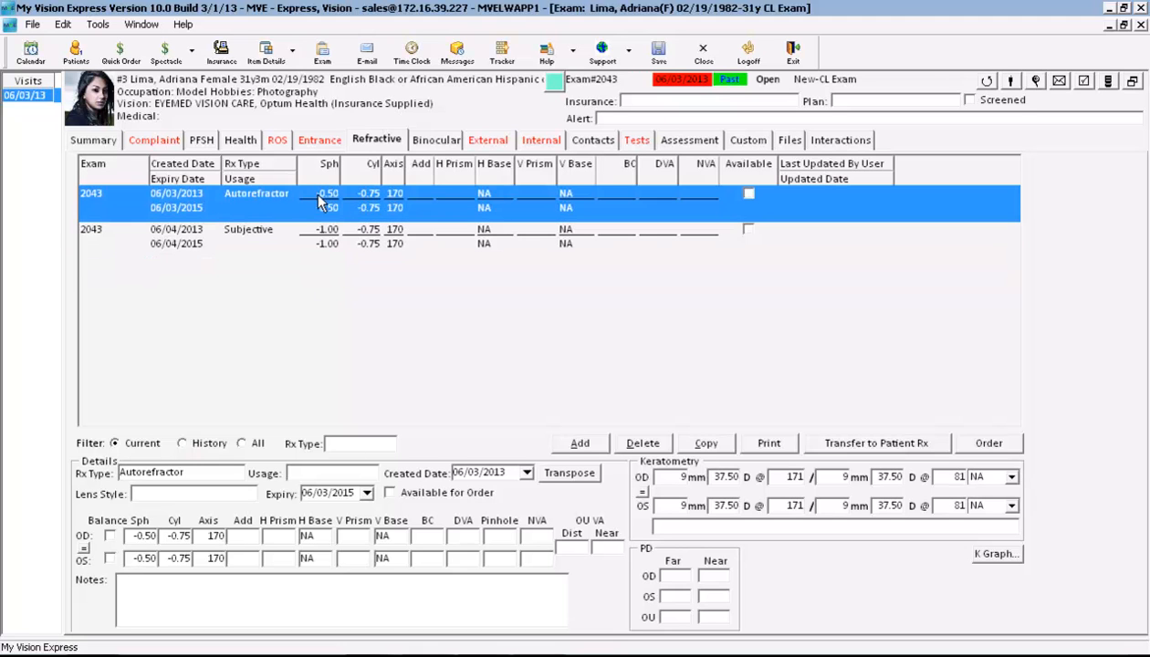
click(324, 244)
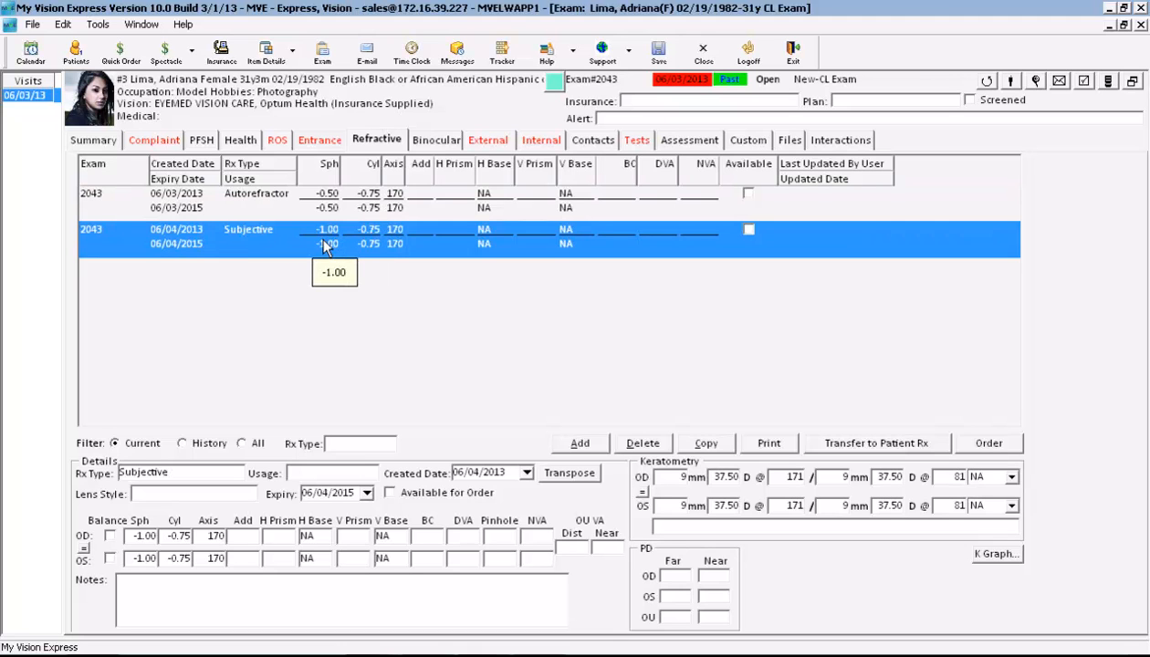
click(706, 444)
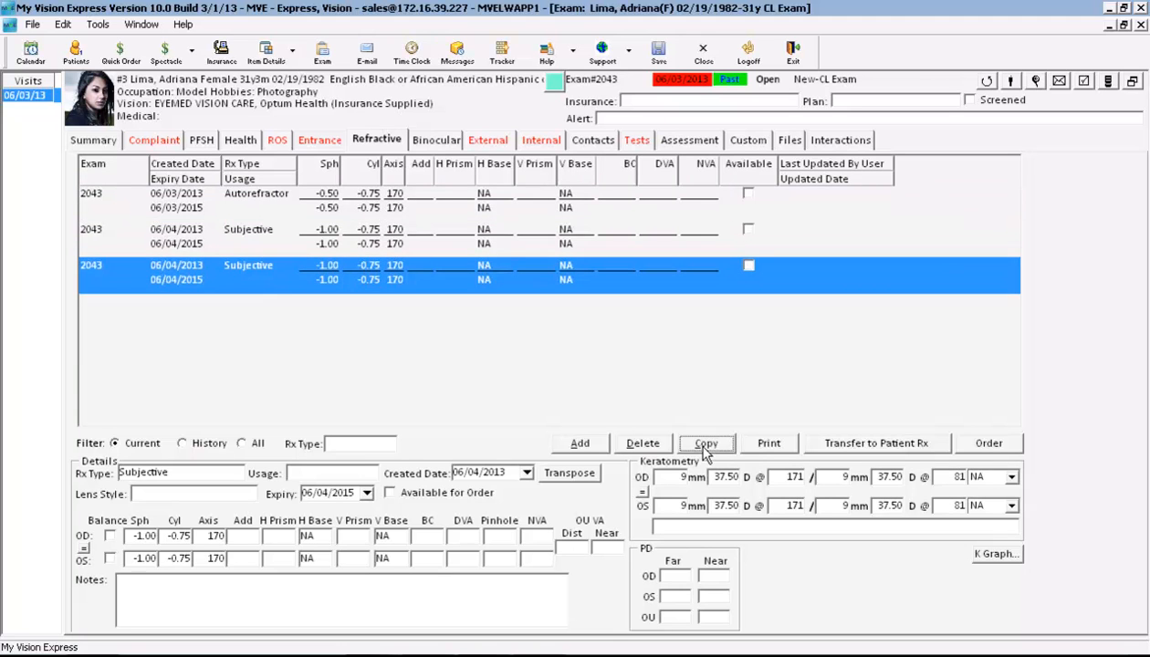
click(236, 472)
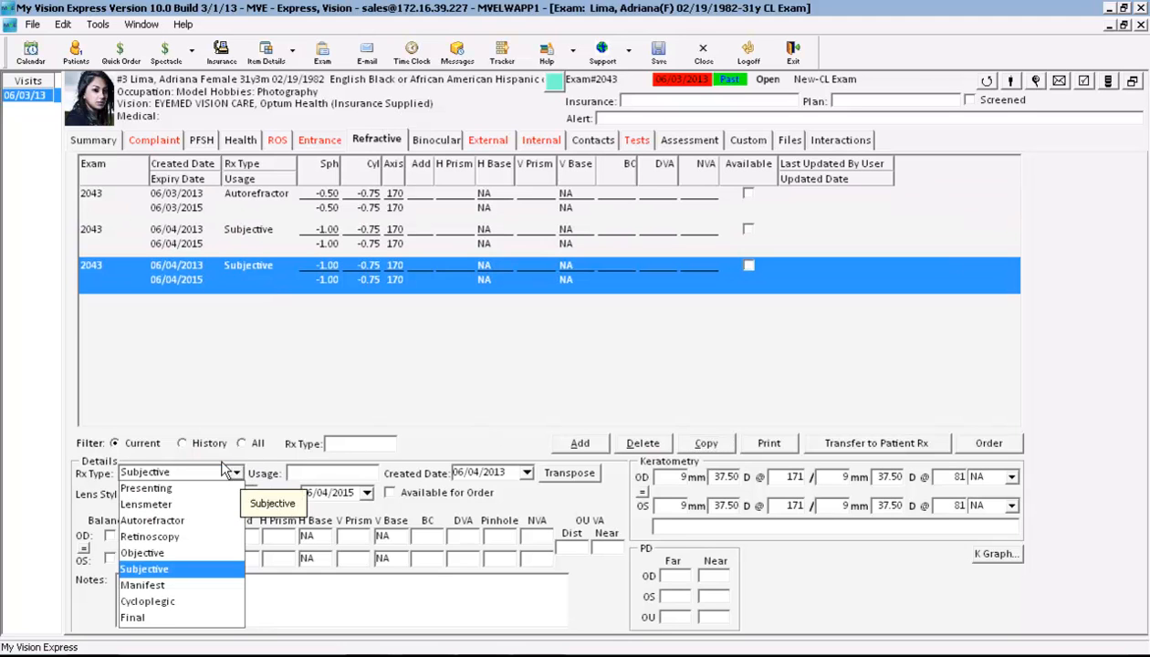
click(162, 618)
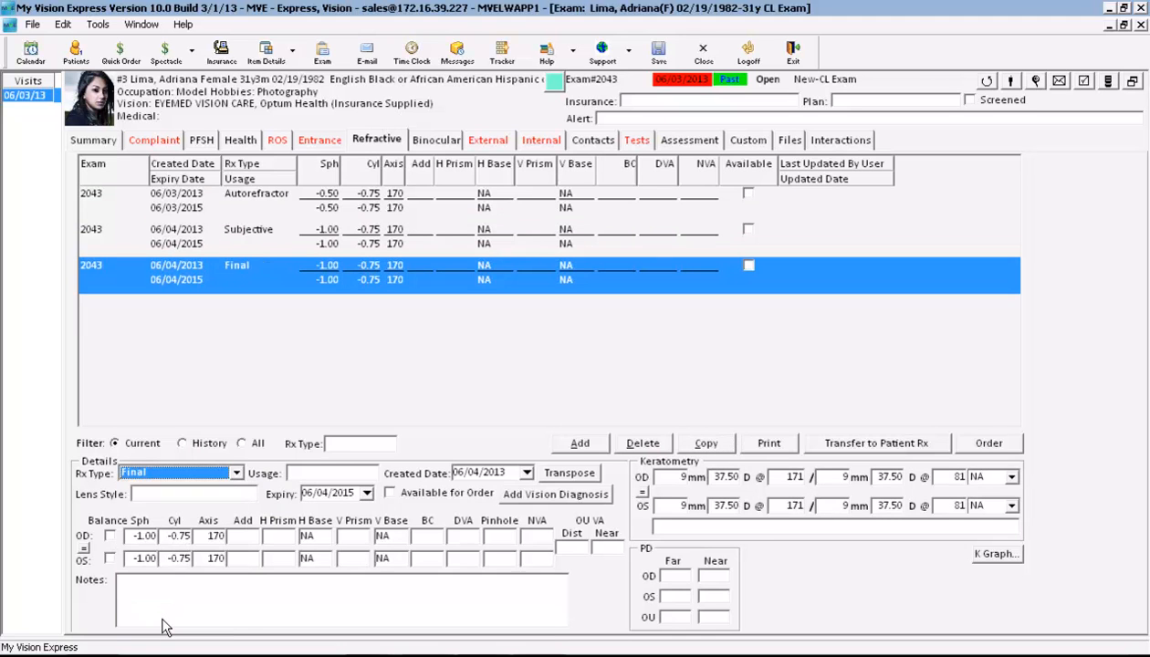
Step: Set the Final refraction's OD Sph to -1.75 and Axis to 100
click(157, 541)
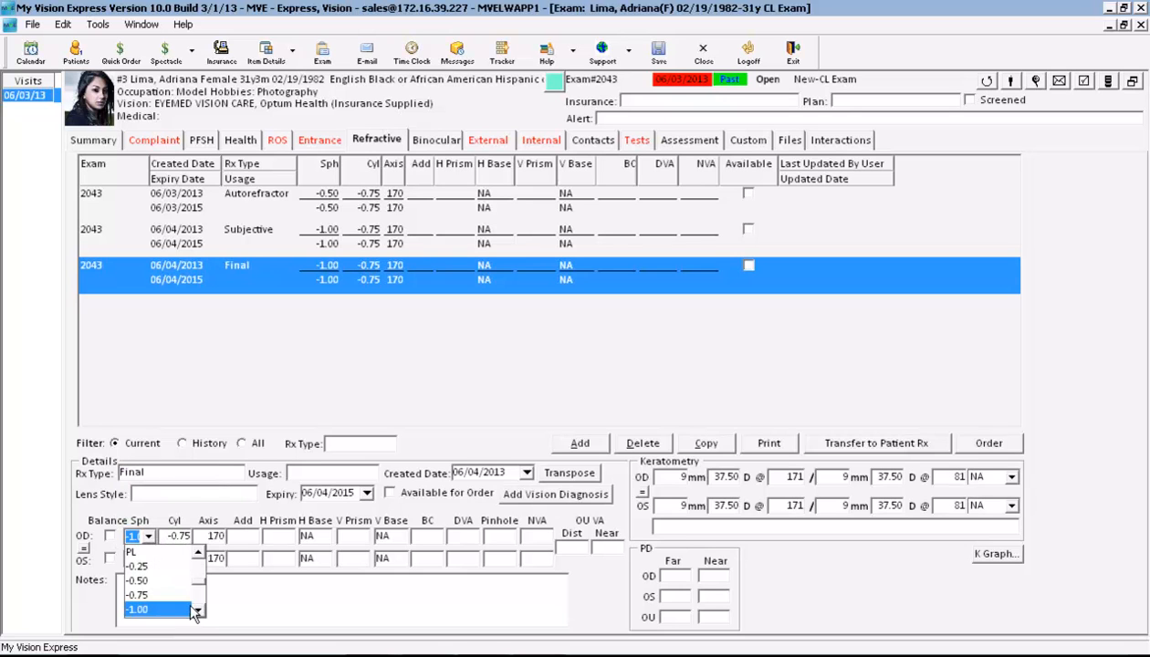
click(199, 609)
click(156, 610)
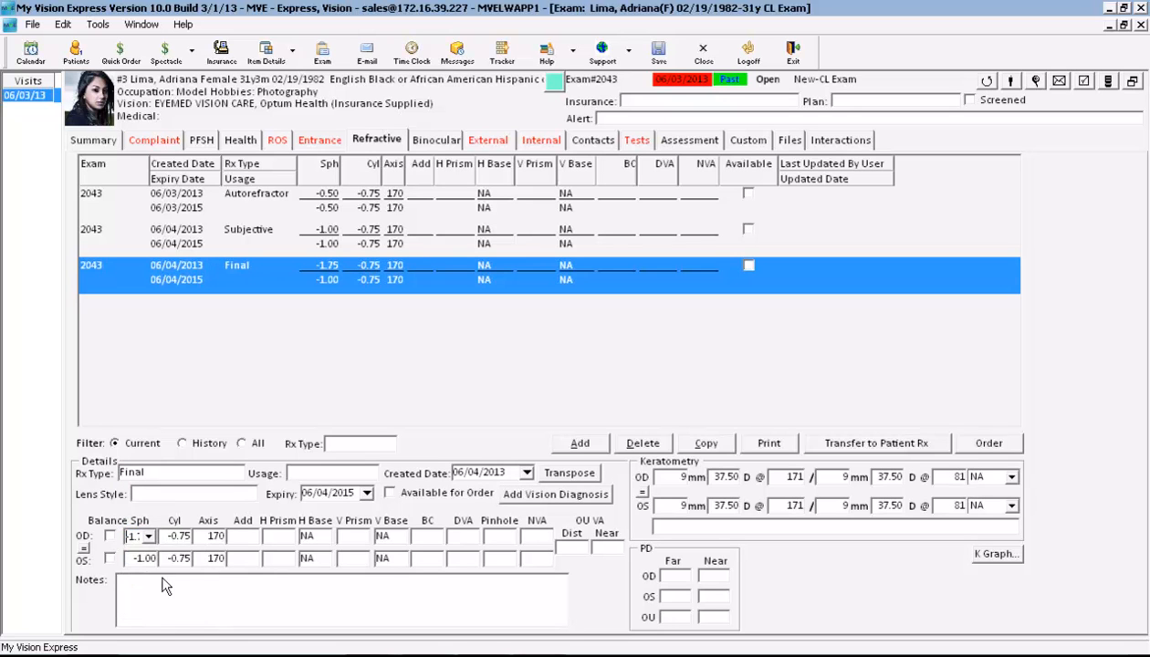
click(220, 538)
text(100)
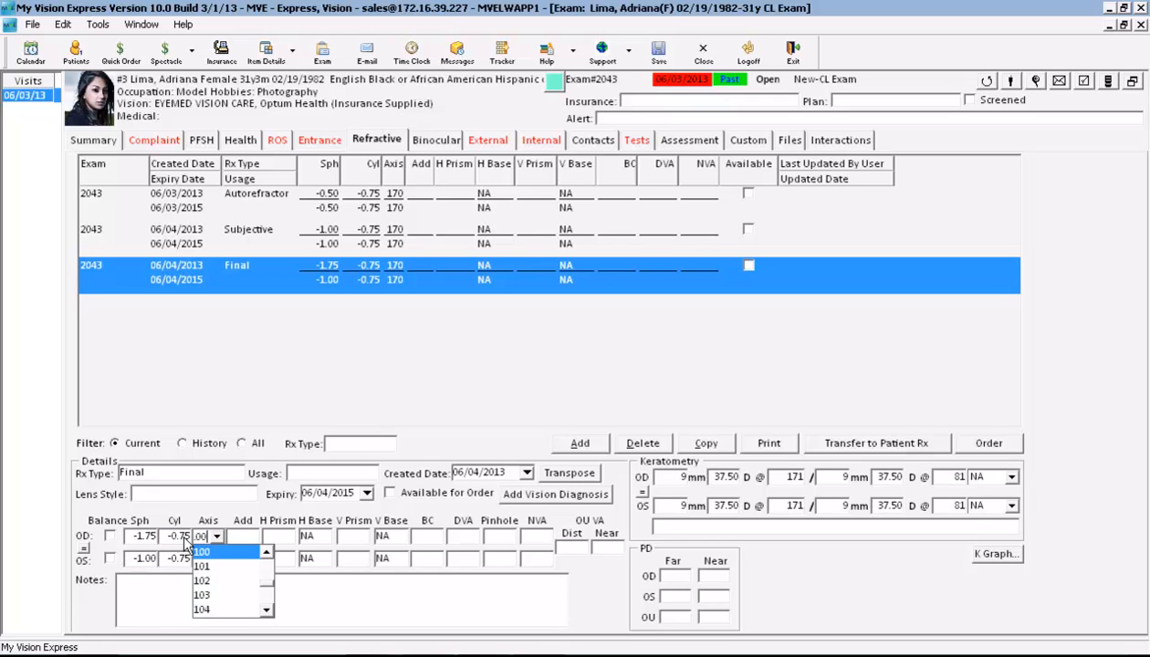
Step: Set the Final refraction's OS values to Sph +0.75, Cyl -1.25 and Axis 80
click(152, 559)
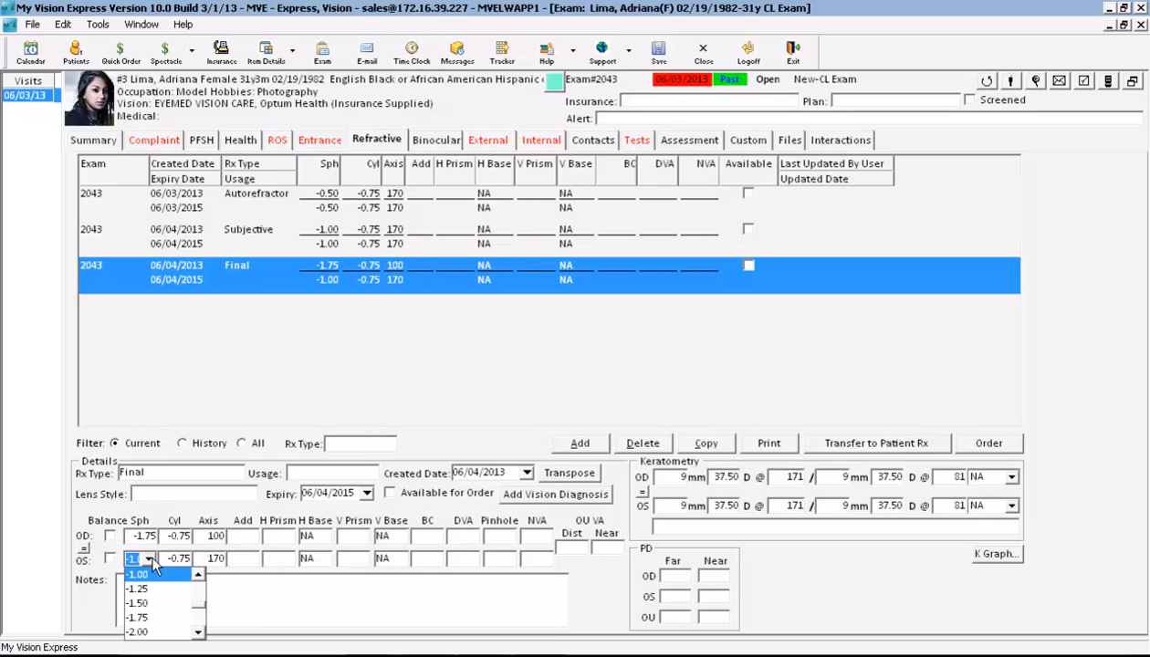
text(-1.75)
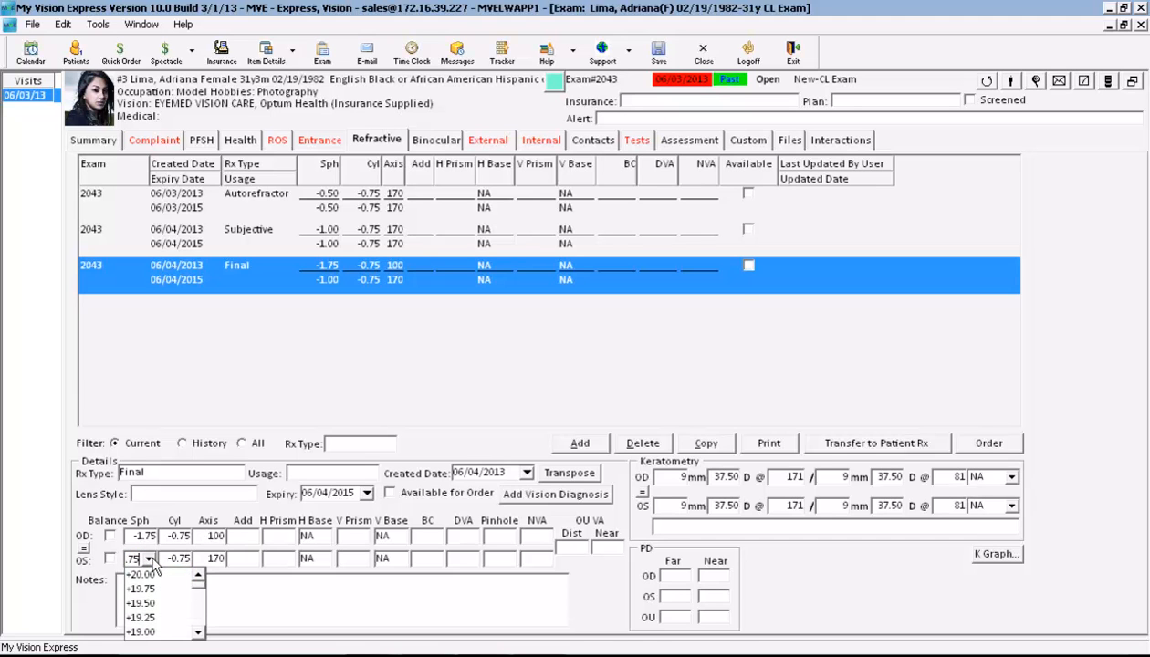
click(177, 559)
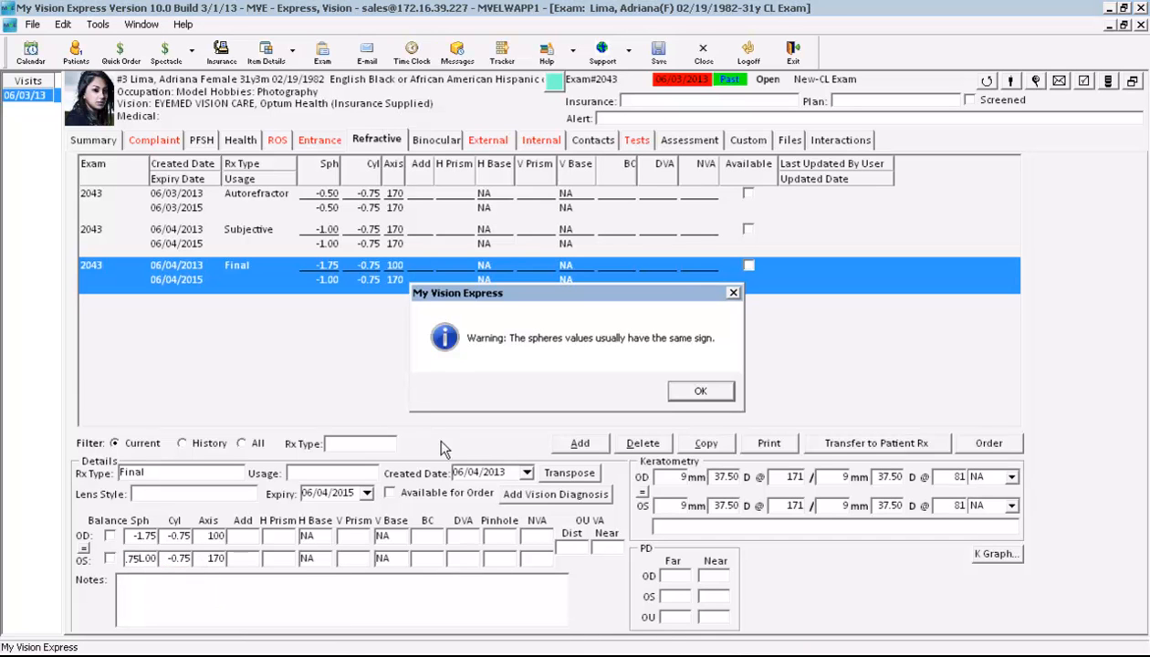
click(700, 391)
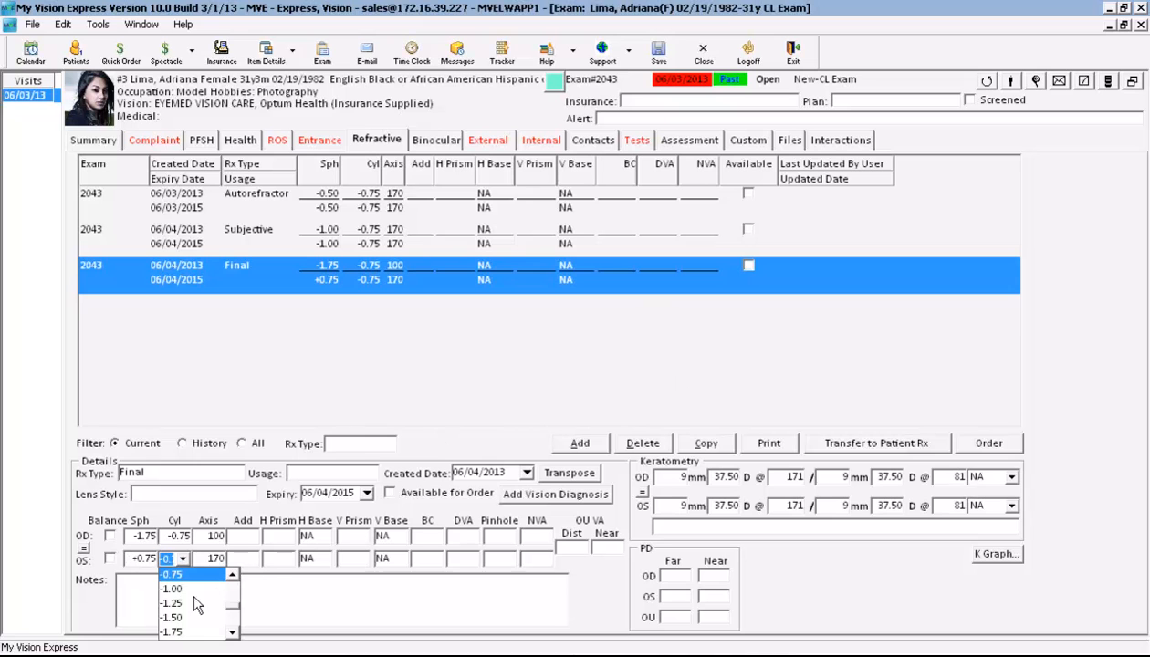
click(190, 603)
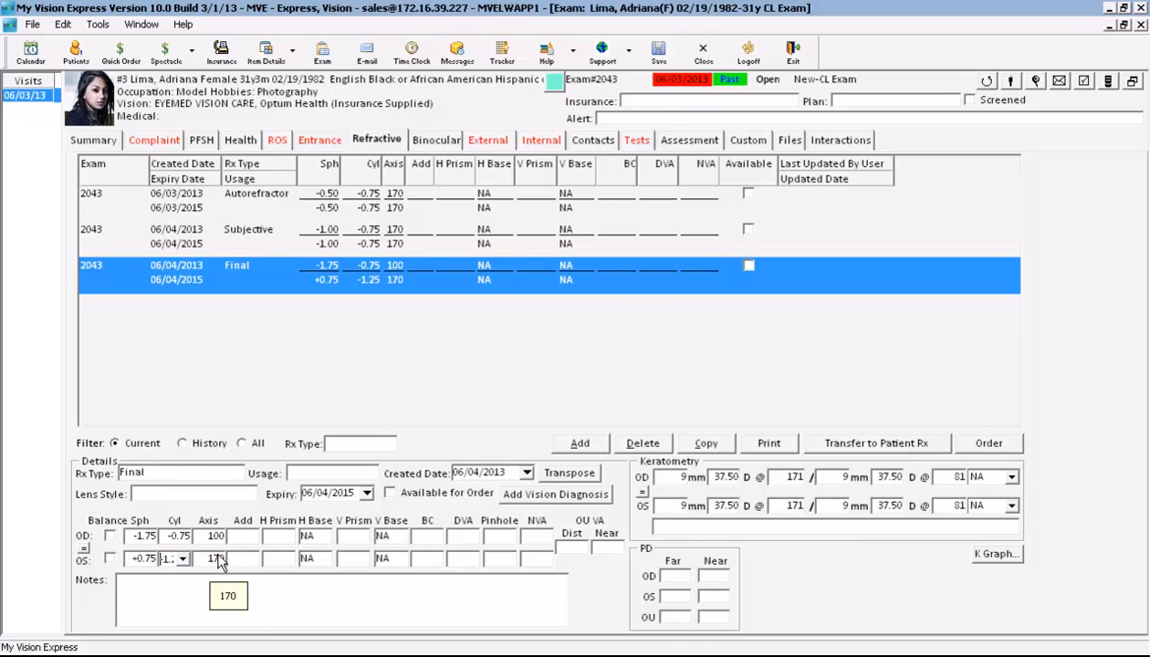
click(221, 561)
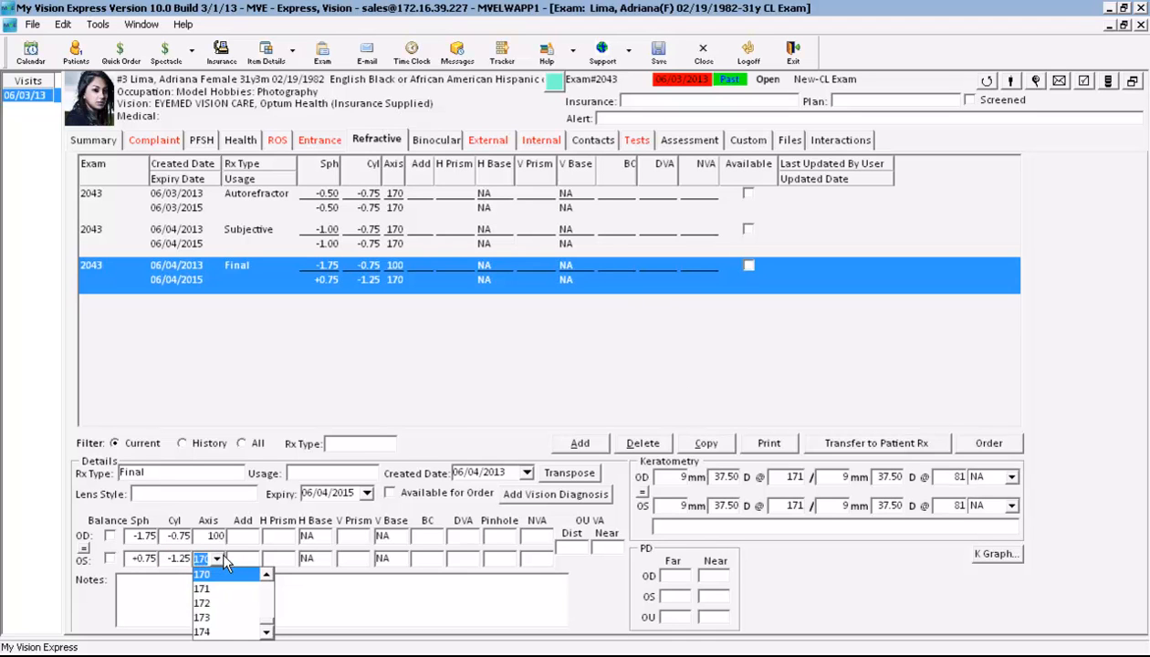
text(80)
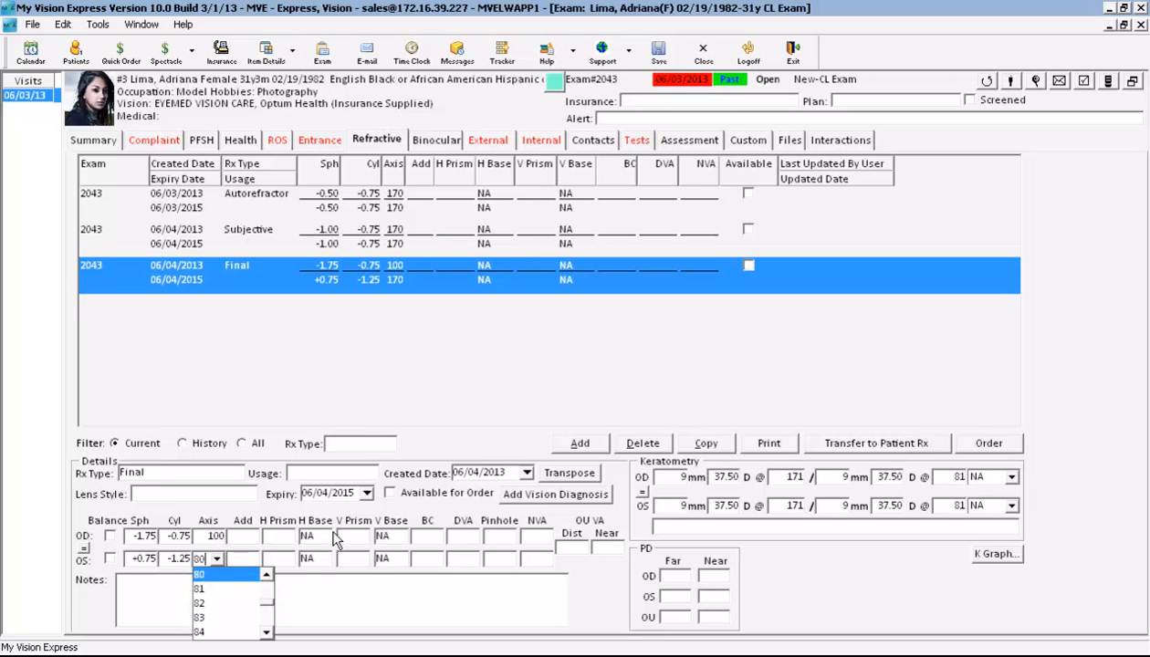
key(Return)
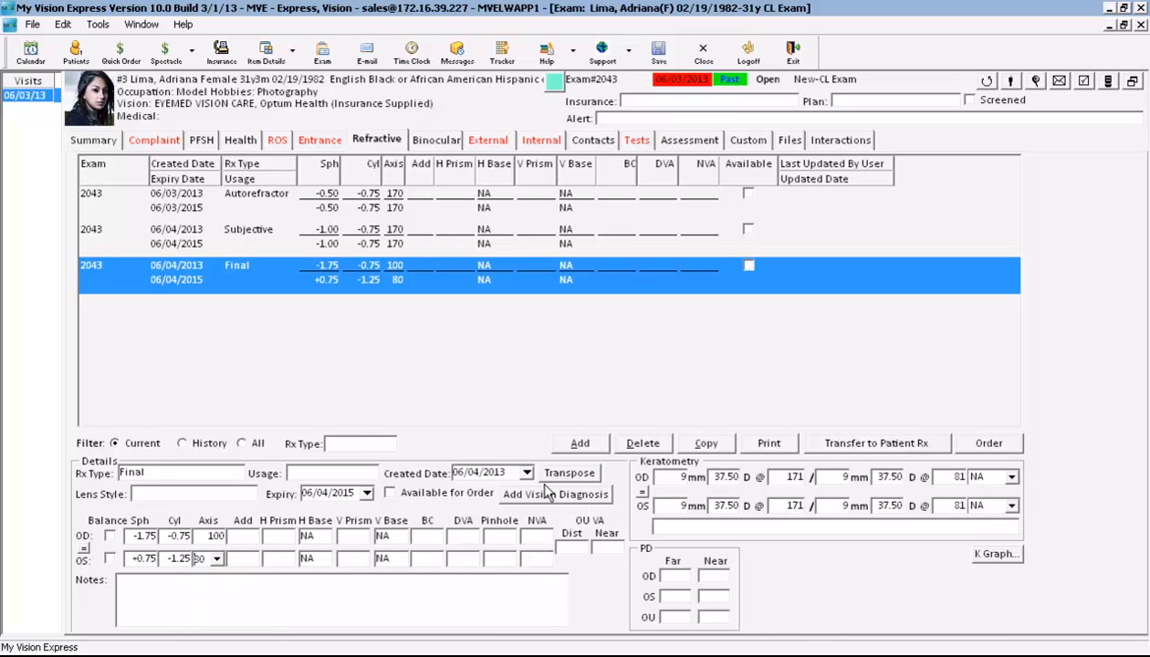
Step: Add the vision diagnosis for the Final refraction, accepting ICD code 367.1 and the Refractive charge
click(602, 504)
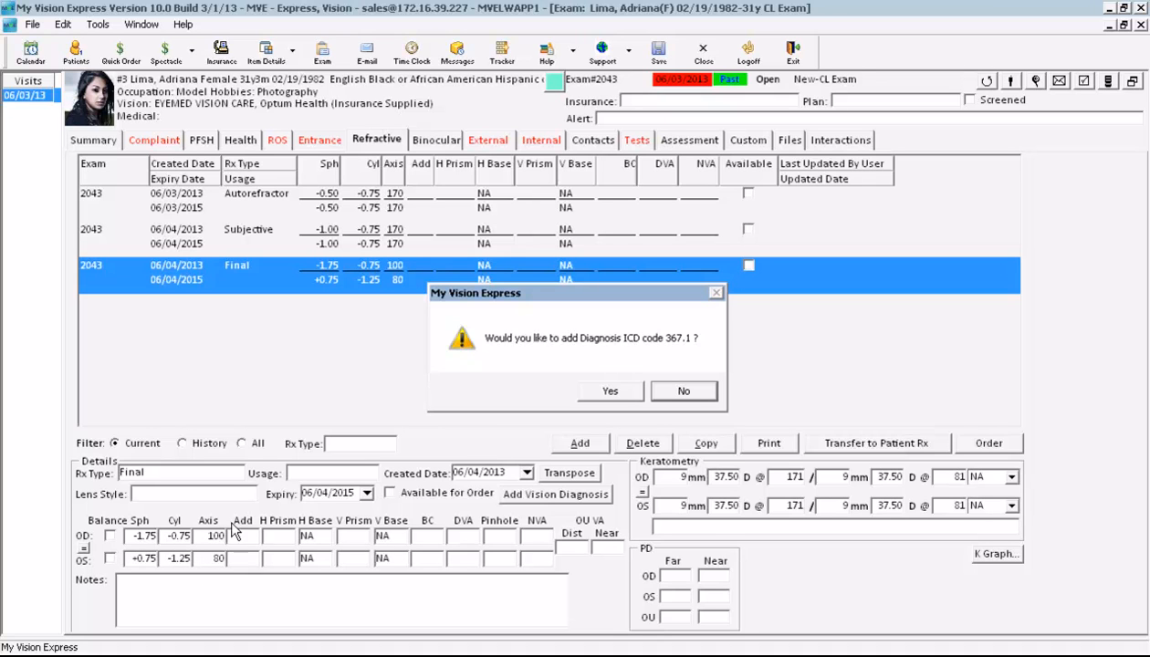
click(626, 394)
click(626, 392)
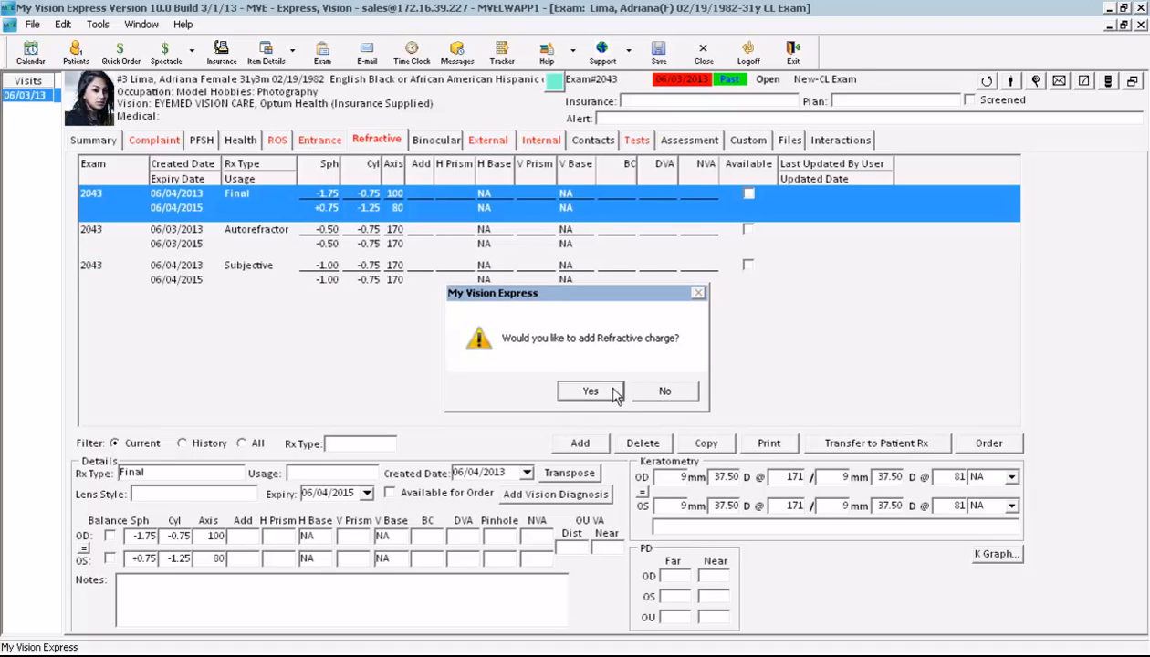
click(613, 391)
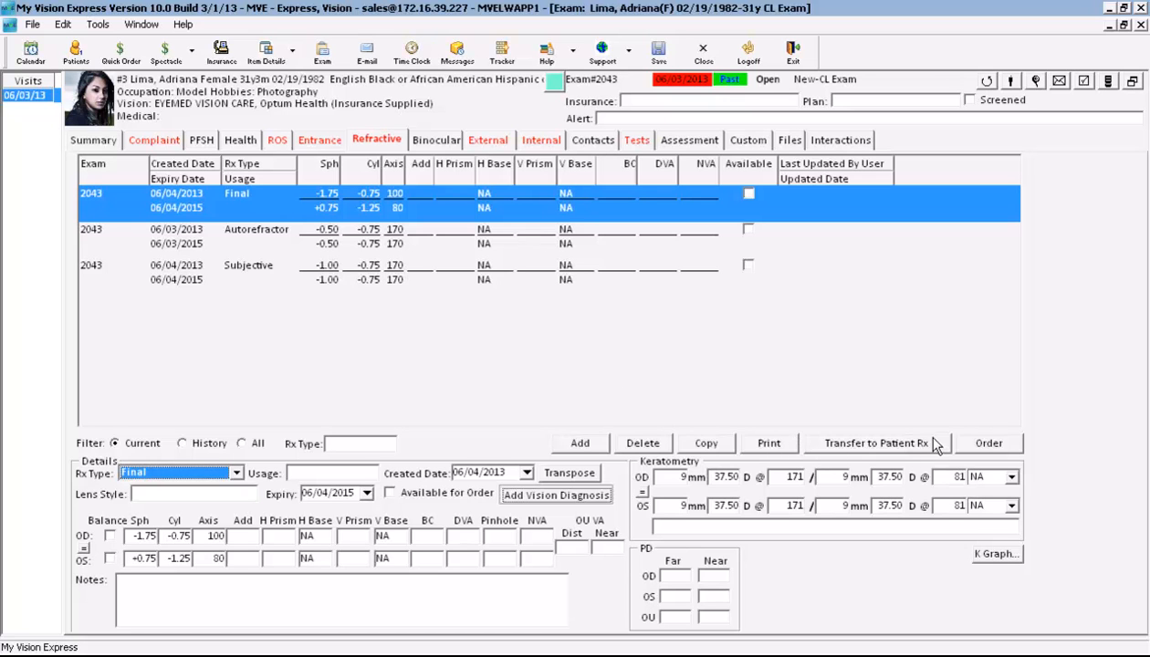
Step: Transfer the Final refraction to the patient's Rx, making it available for order and discontinuing the previous Vision Rx of the same type
click(825, 452)
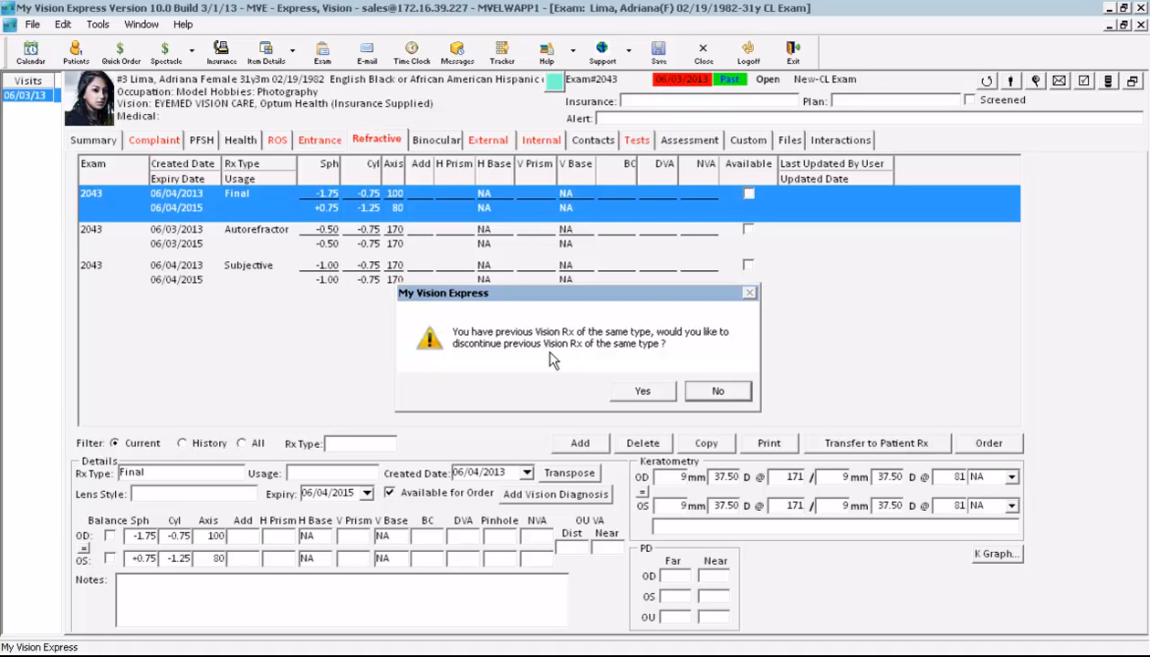
click(644, 391)
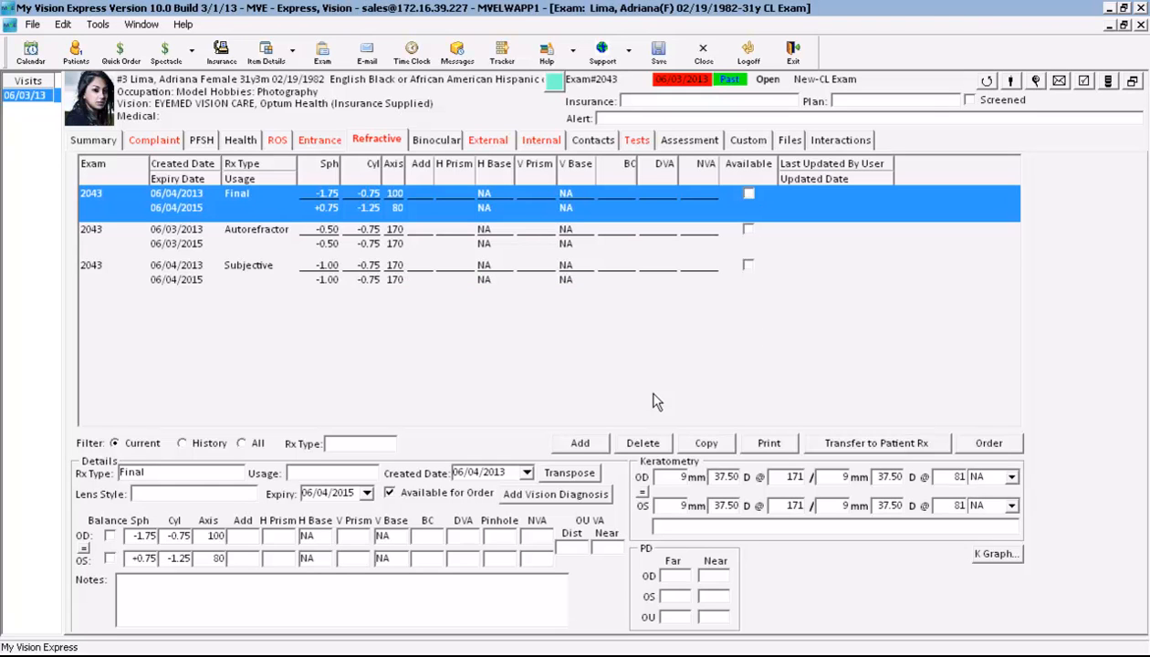
click(747, 194)
Step: Record the binocular phorias with the Von Graefe test as Ortho for horizontal distance and for vertical distance and near
click(442, 146)
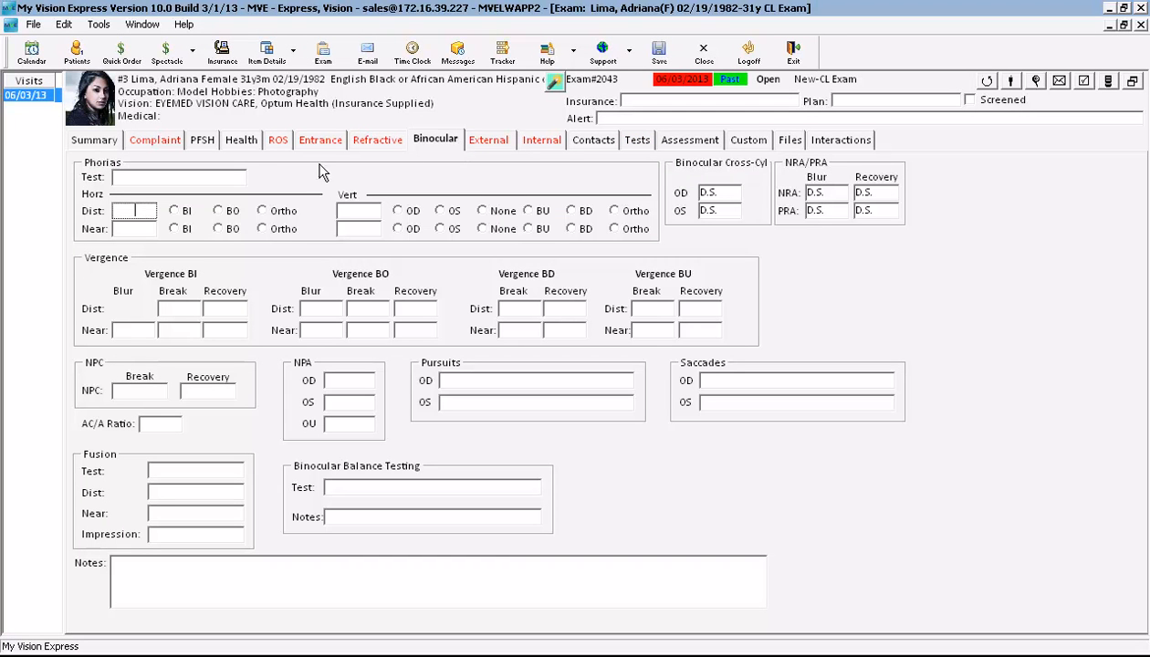
click(235, 177)
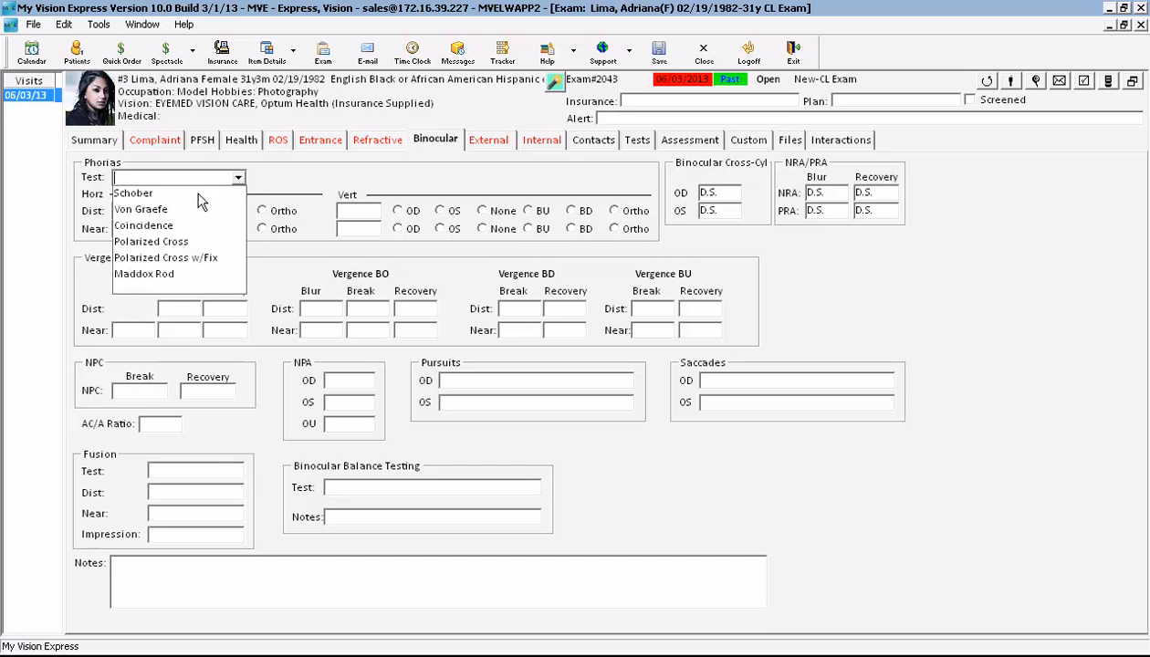
click(159, 208)
click(263, 211)
click(612, 211)
click(614, 228)
Step: Set the Binocular Cross-Cyl to -1.00 and the NRA blur and recovery to -0.75
click(726, 193)
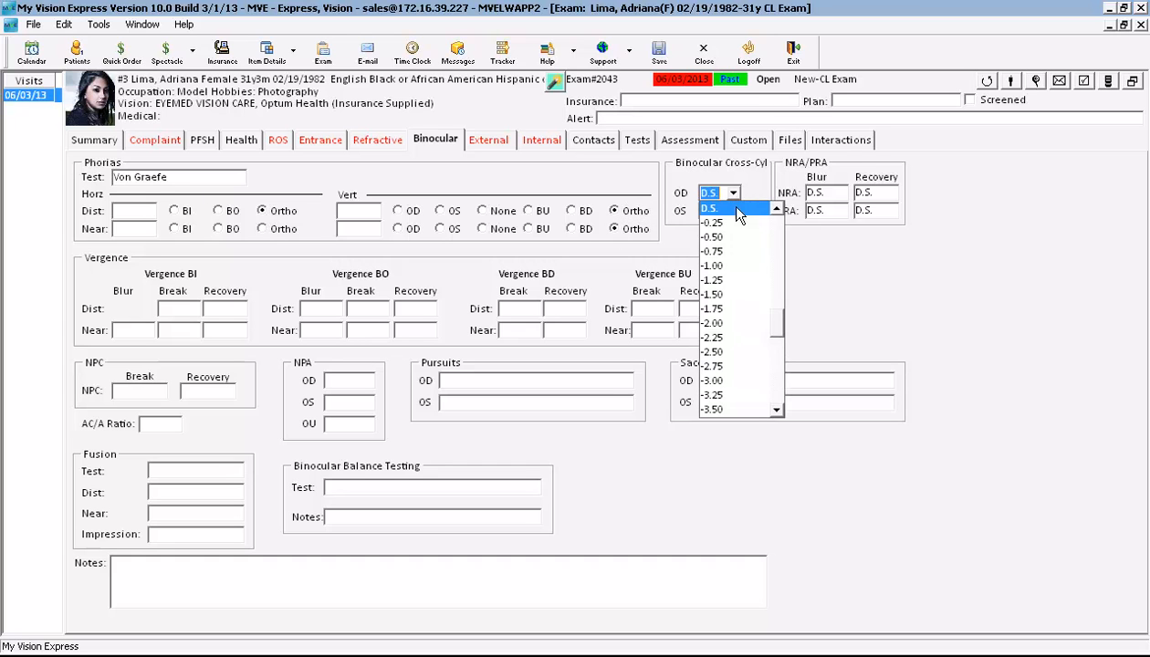
click(720, 265)
click(832, 195)
click(828, 255)
click(892, 201)
click(884, 252)
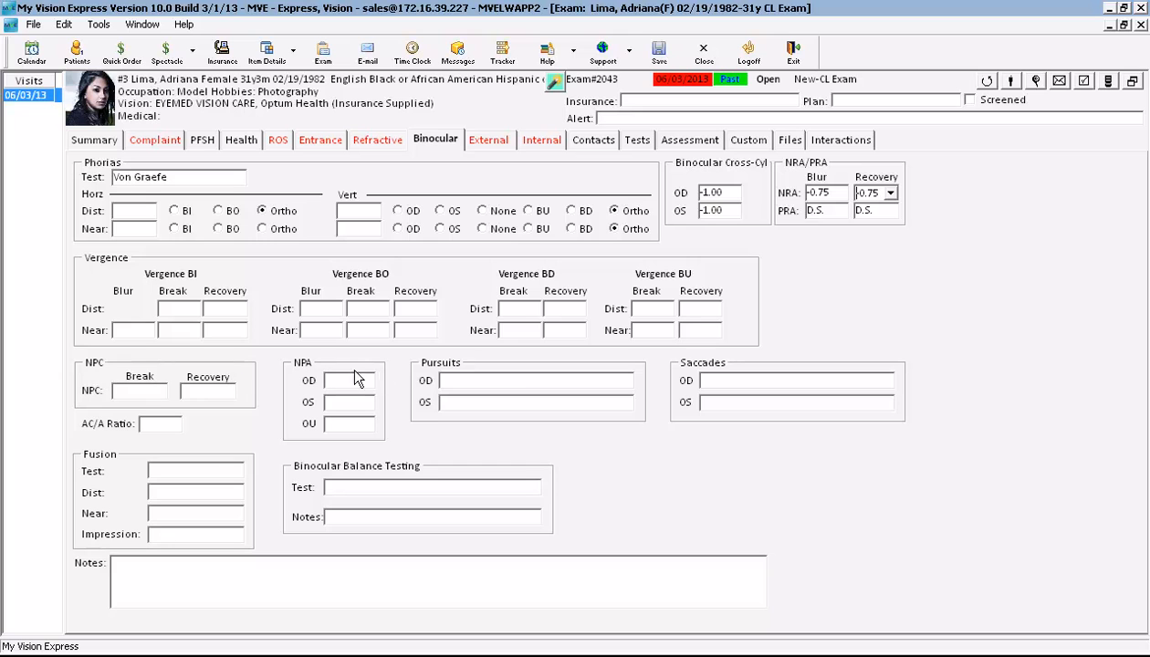
Step: Record the pursuits as Smooth and the saccades as Undershoot for both eyes
click(628, 381)
click(597, 396)
click(896, 388)
click(832, 420)
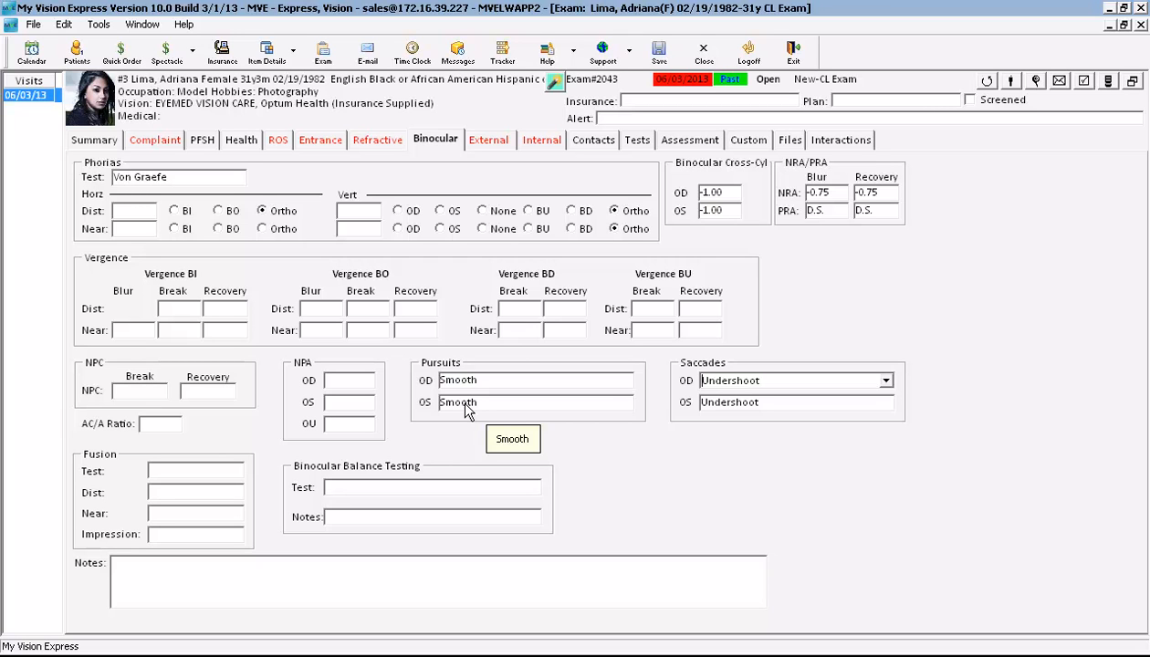
Step: Record the OD external findings as Arcus Senilis for the cornea and Hyperpigmentation for the sclera
click(498, 143)
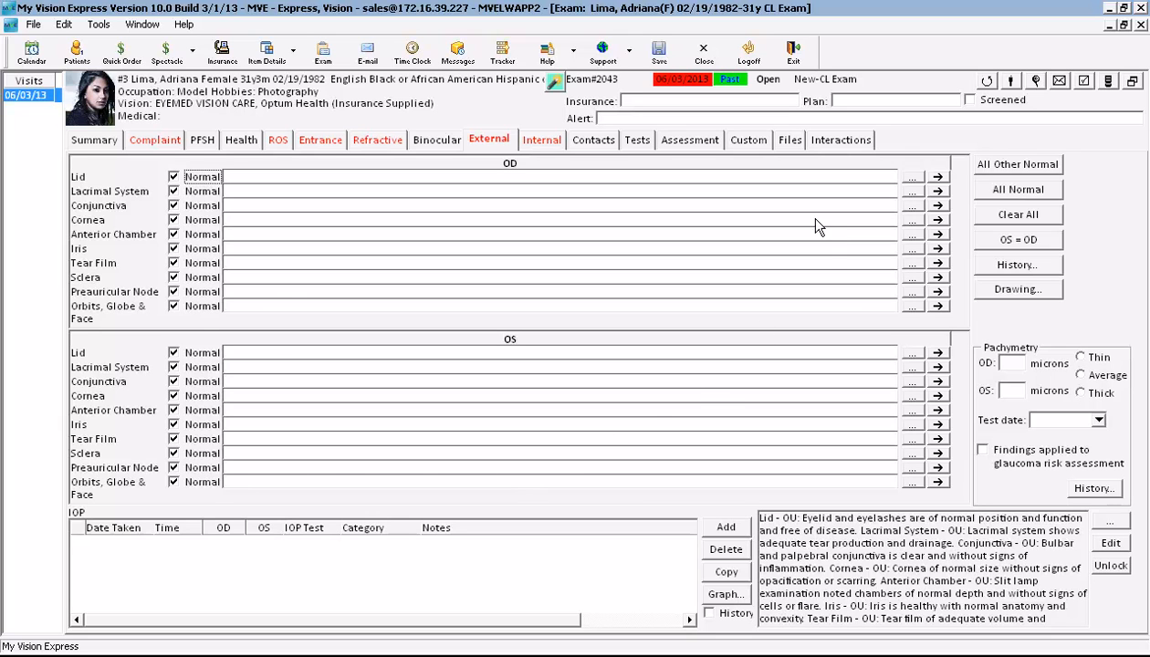
click(890, 223)
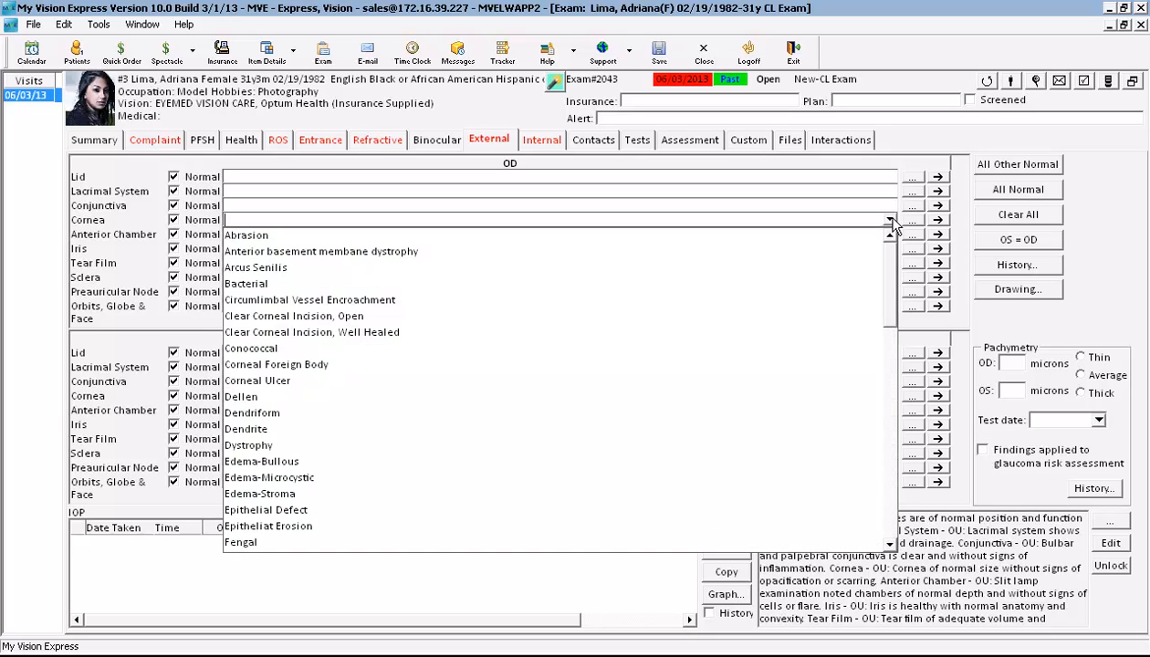
click(844, 268)
click(885, 276)
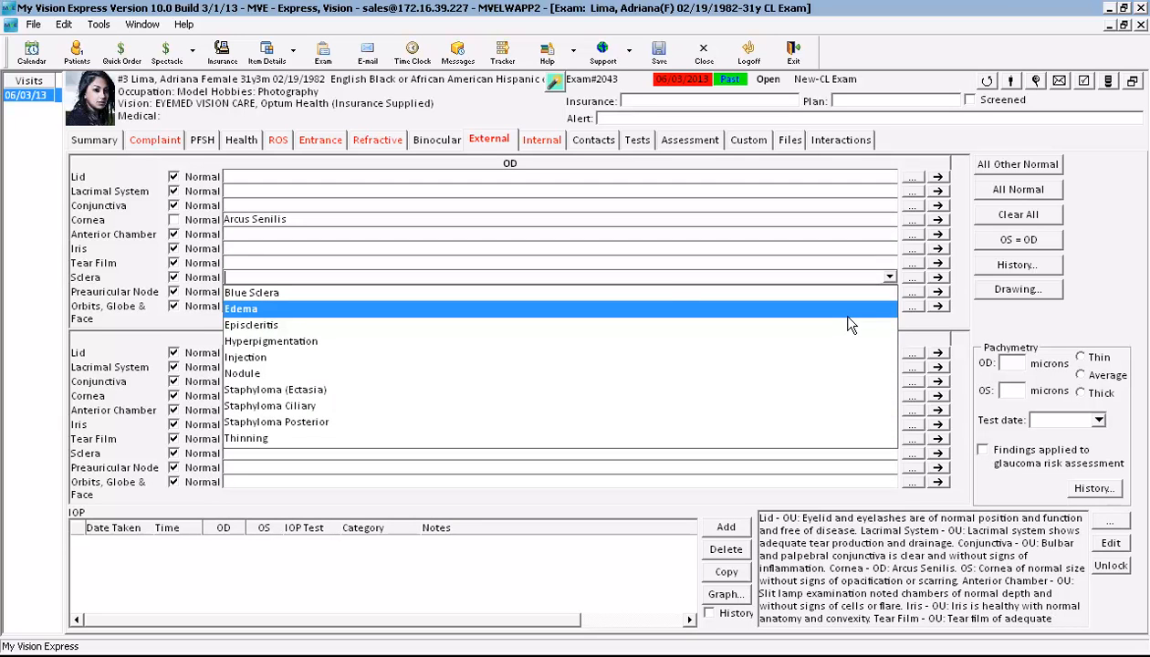
click(834, 340)
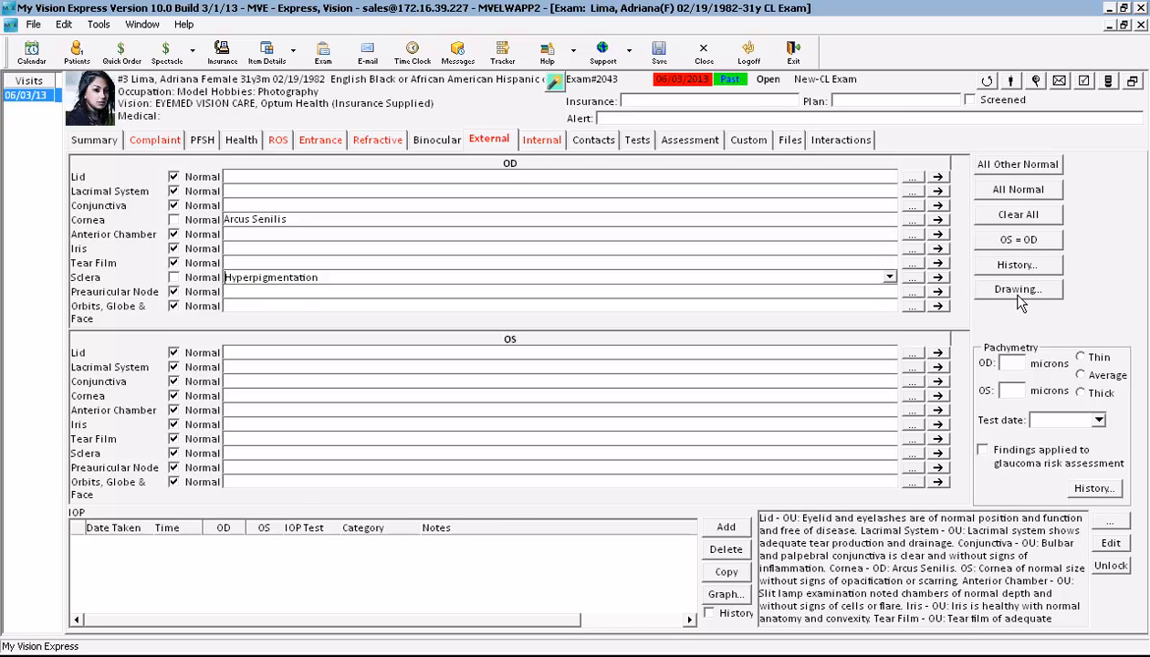
Step: Record the OD internal findings as Cataract Anterior Cortical 2+ for the lens and "You always type" for the vessels, and stamp the dilation time
click(543, 143)
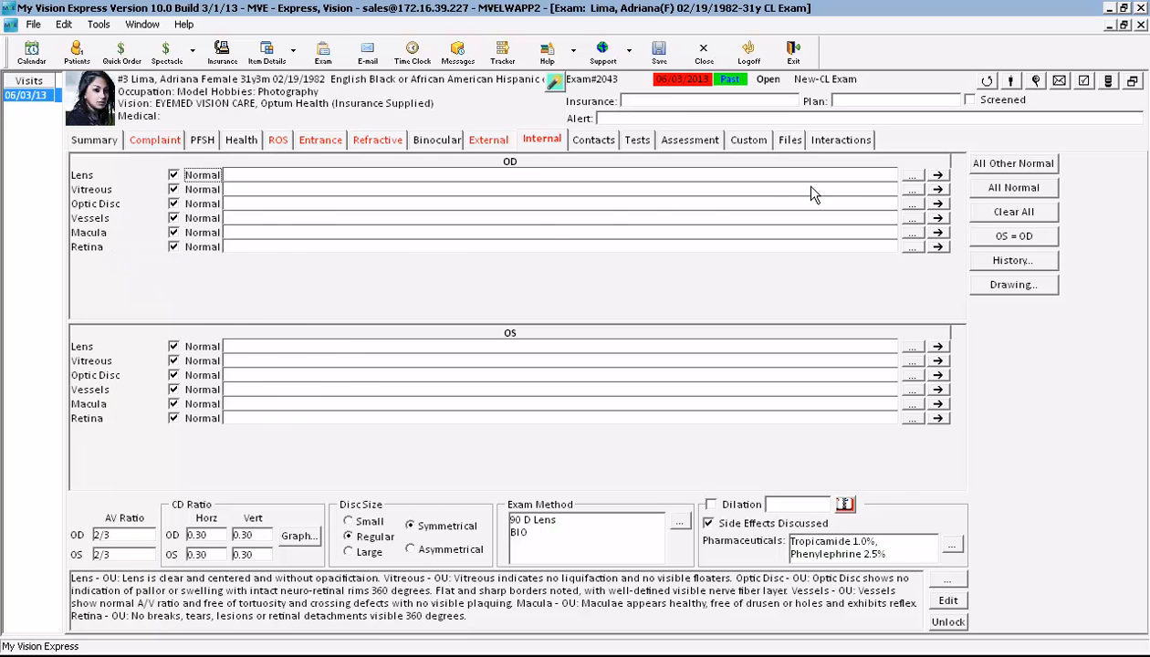
click(883, 175)
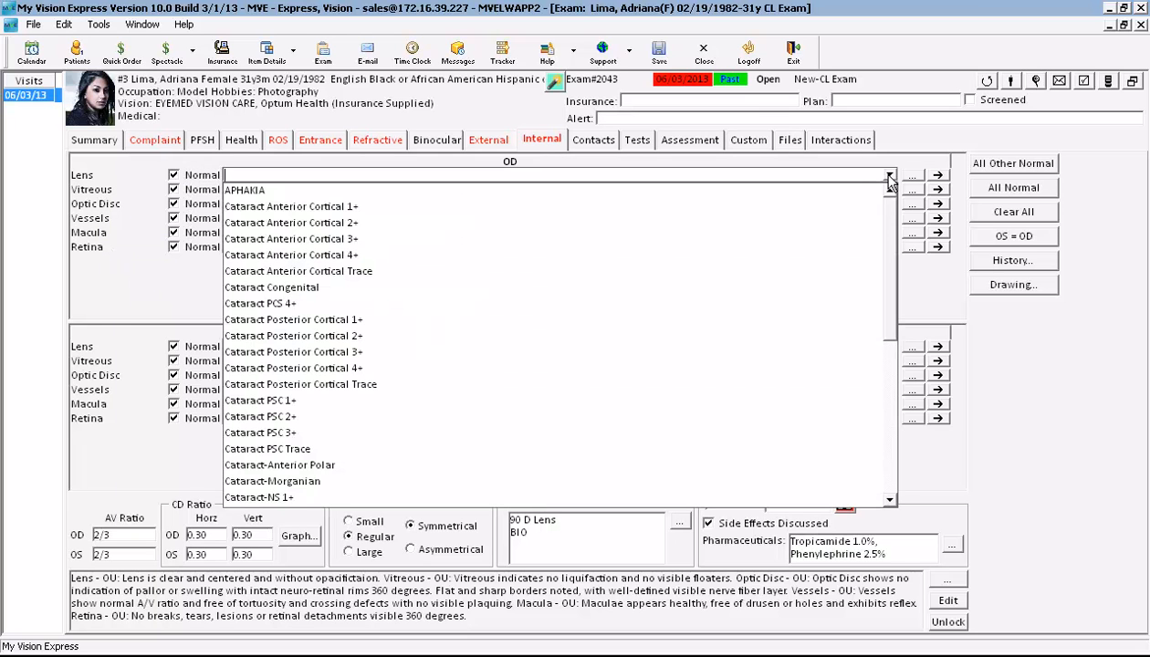
click(812, 222)
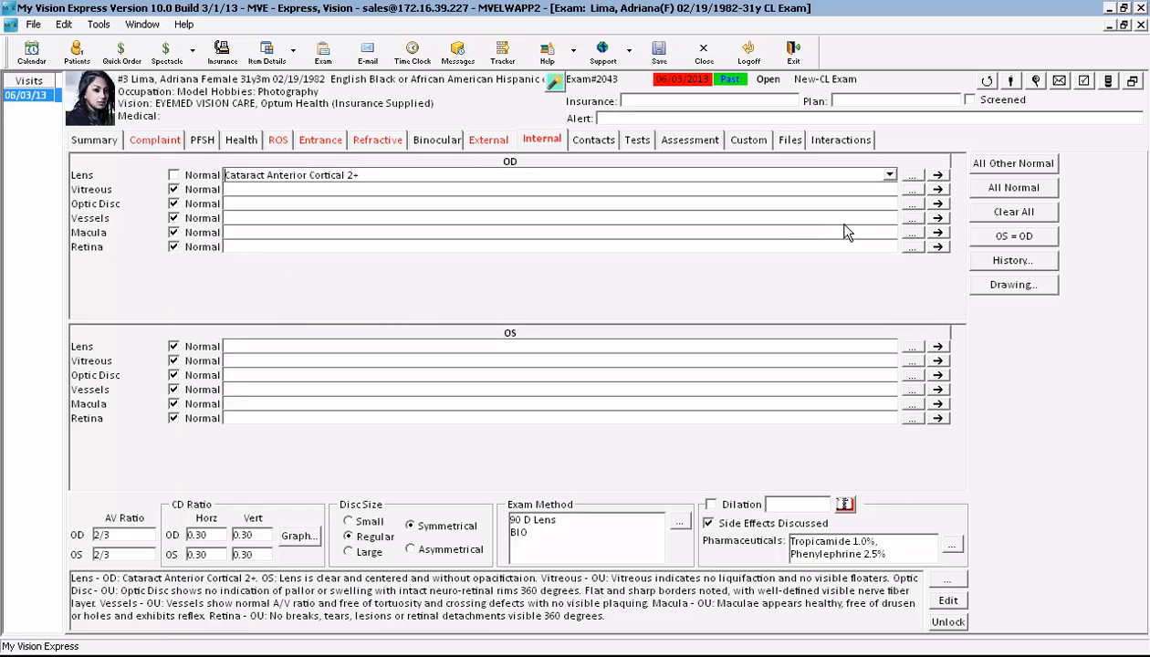
click(809, 218)
text(yo)
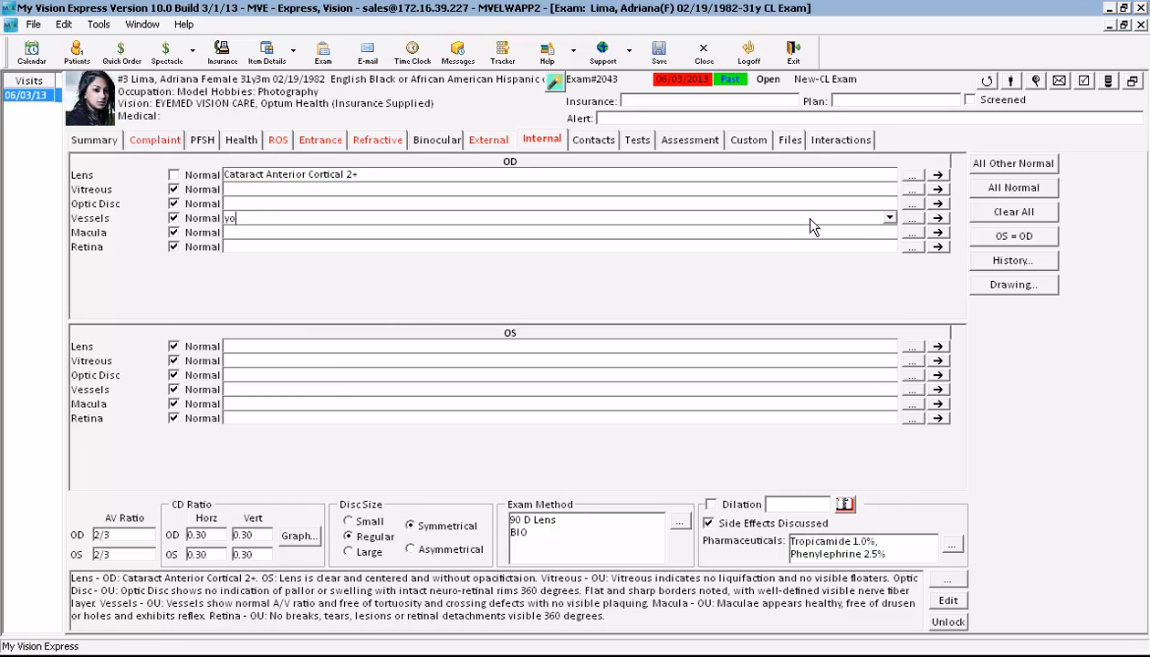
text(u always type)
click(845, 508)
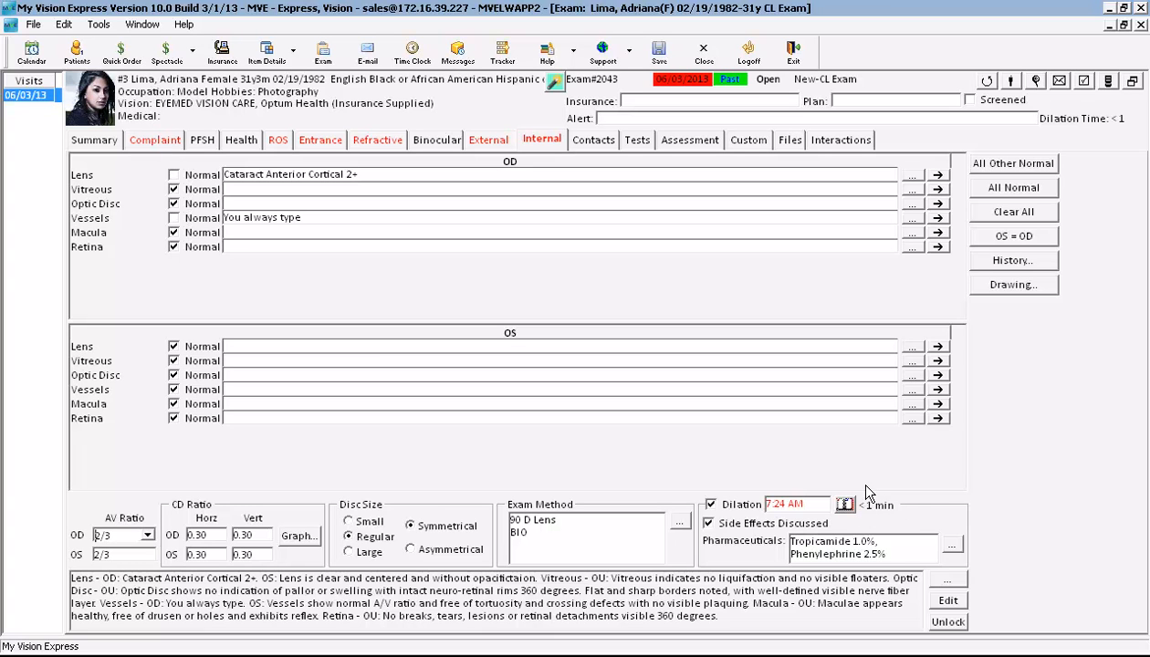
Step: Add a new soft contact lens prescription and copy the Final refraction's powers for both eyes into it
click(595, 143)
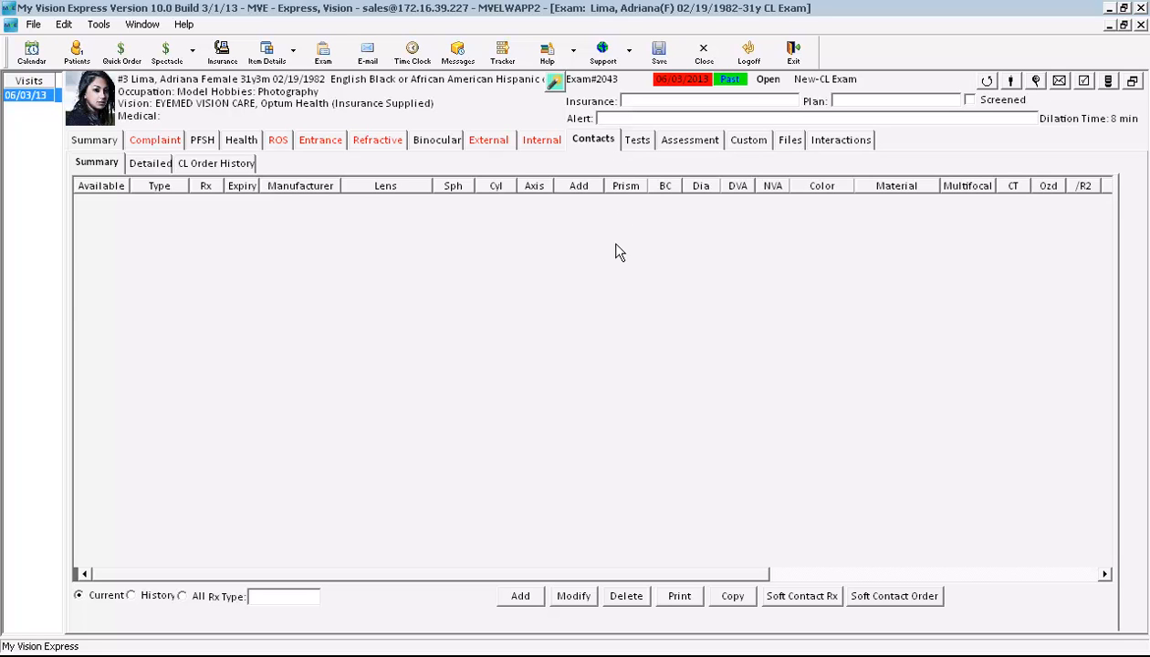
click(522, 596)
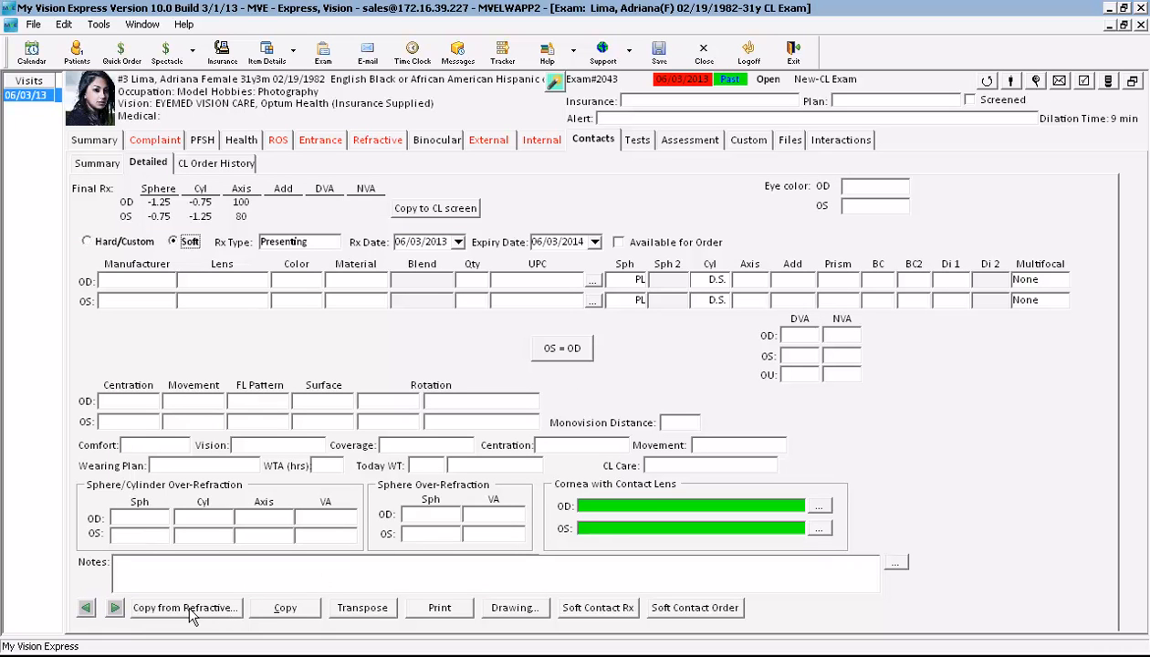
click(232, 613)
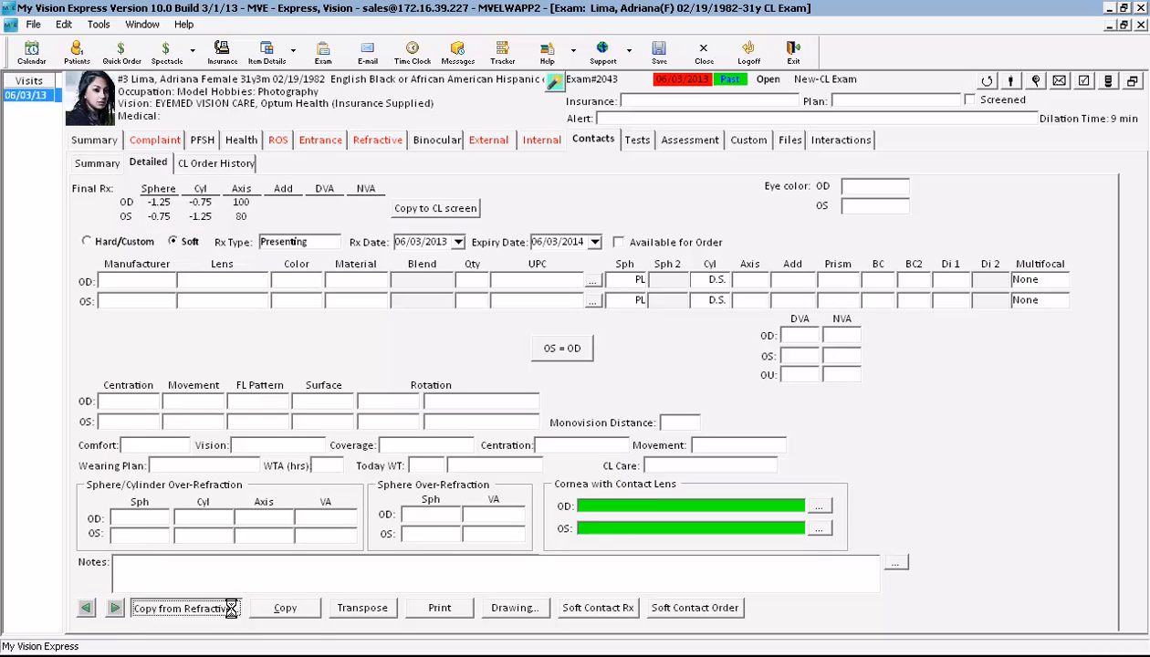
click(399, 251)
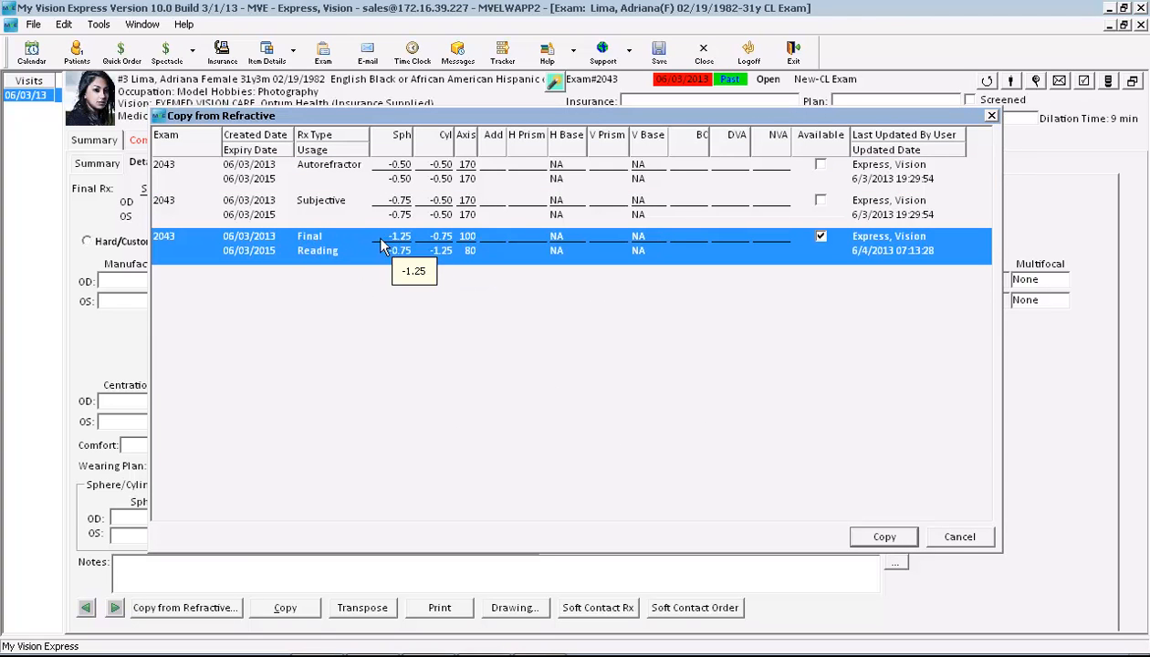
click(883, 536)
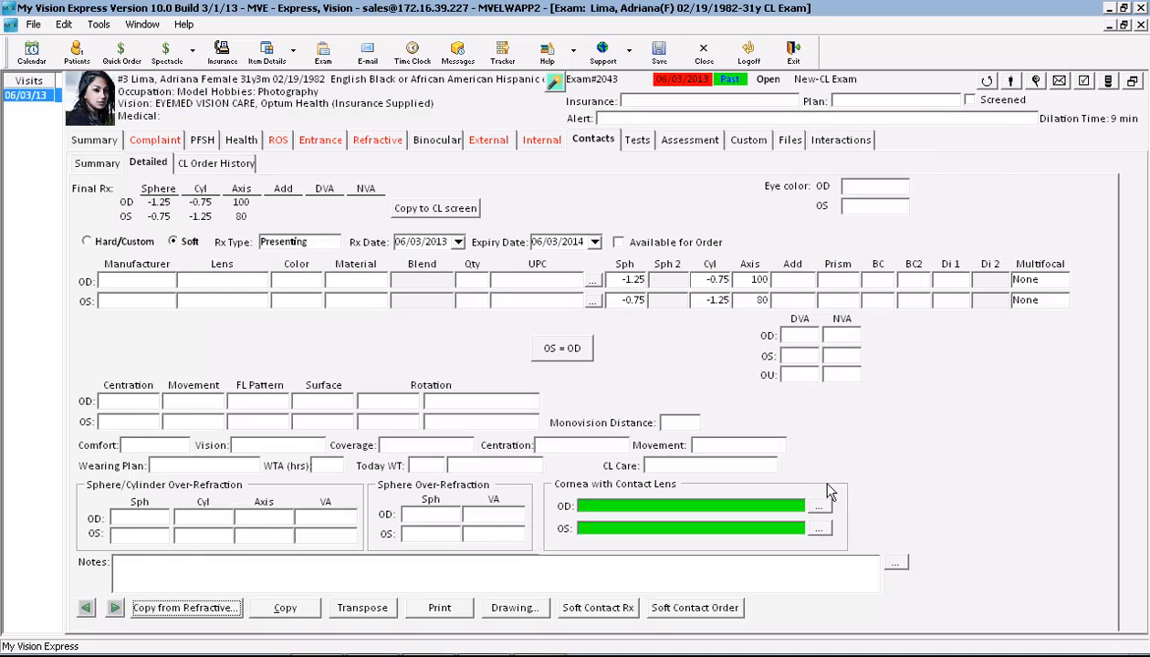
Step: Choose Vistakon Acuvue Oasys For Astigmatism from the inventory as the OD lens, in the Clear configuration with base curve 8.60 and diameter 14.50
click(595, 282)
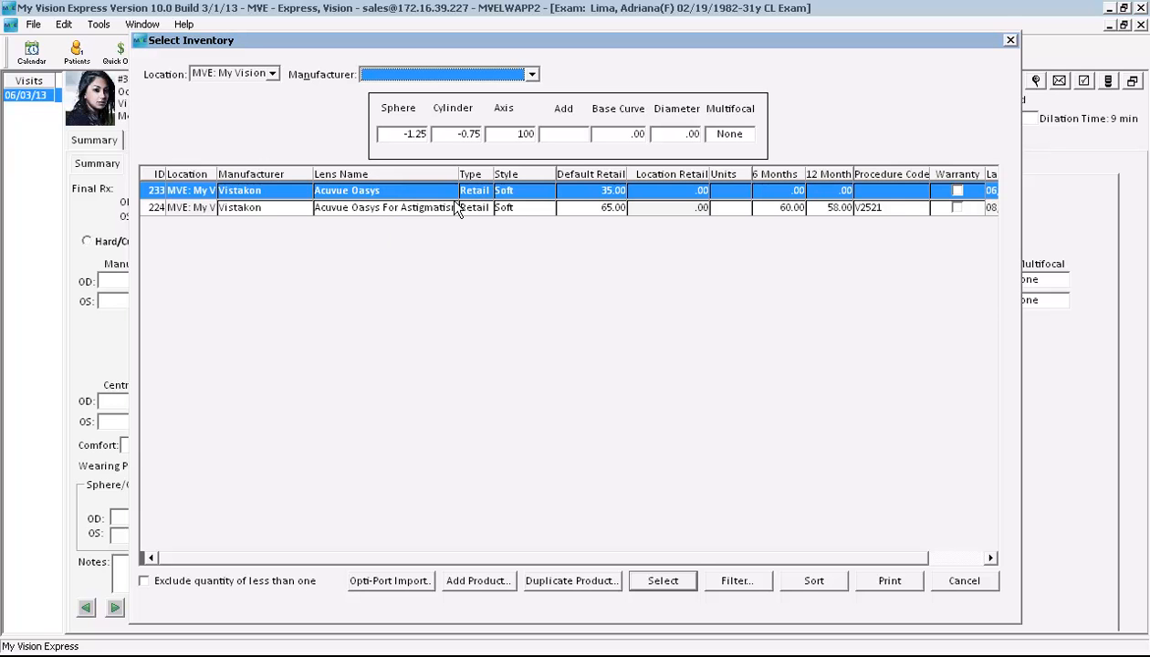
click(438, 213)
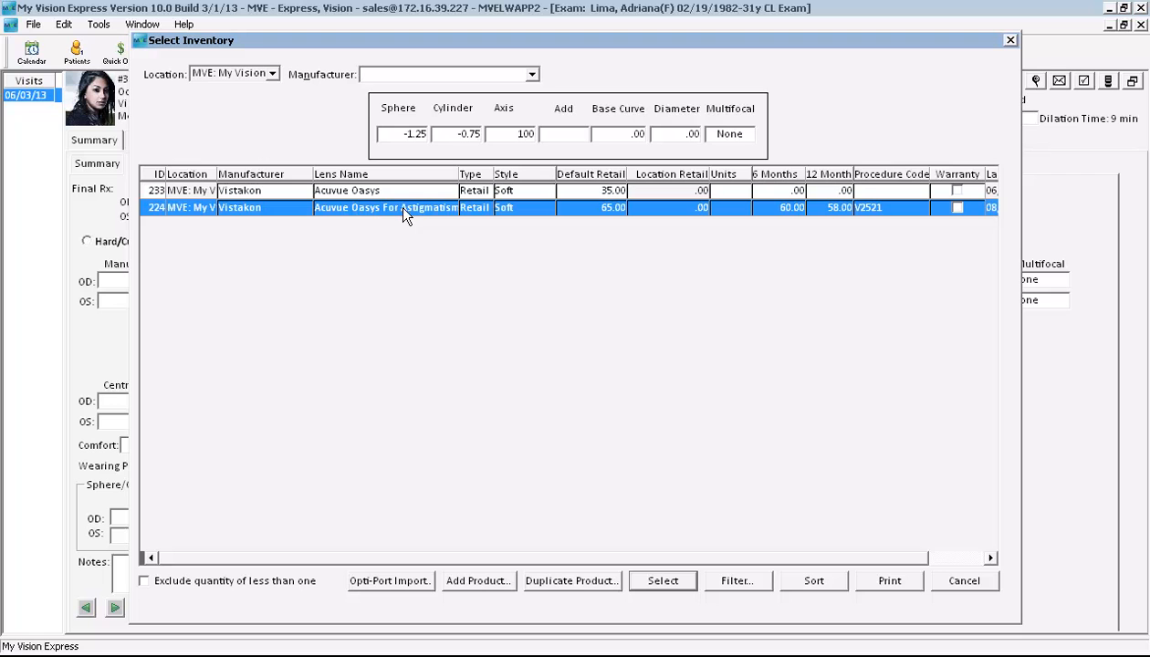
double_click(411, 209)
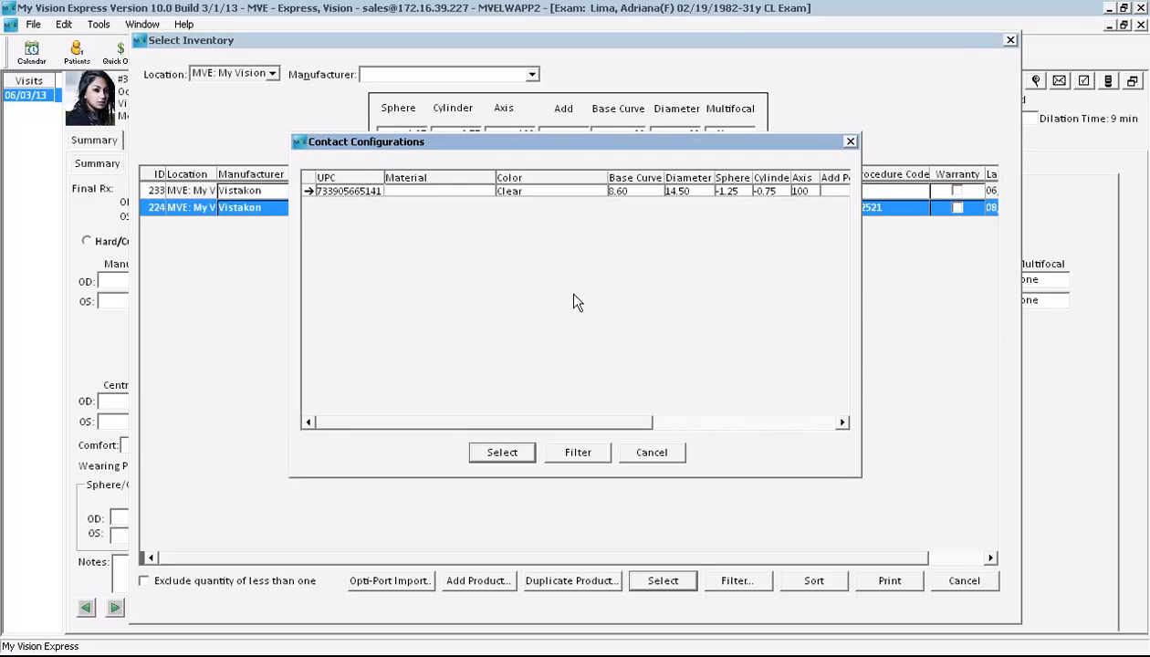
click(502, 452)
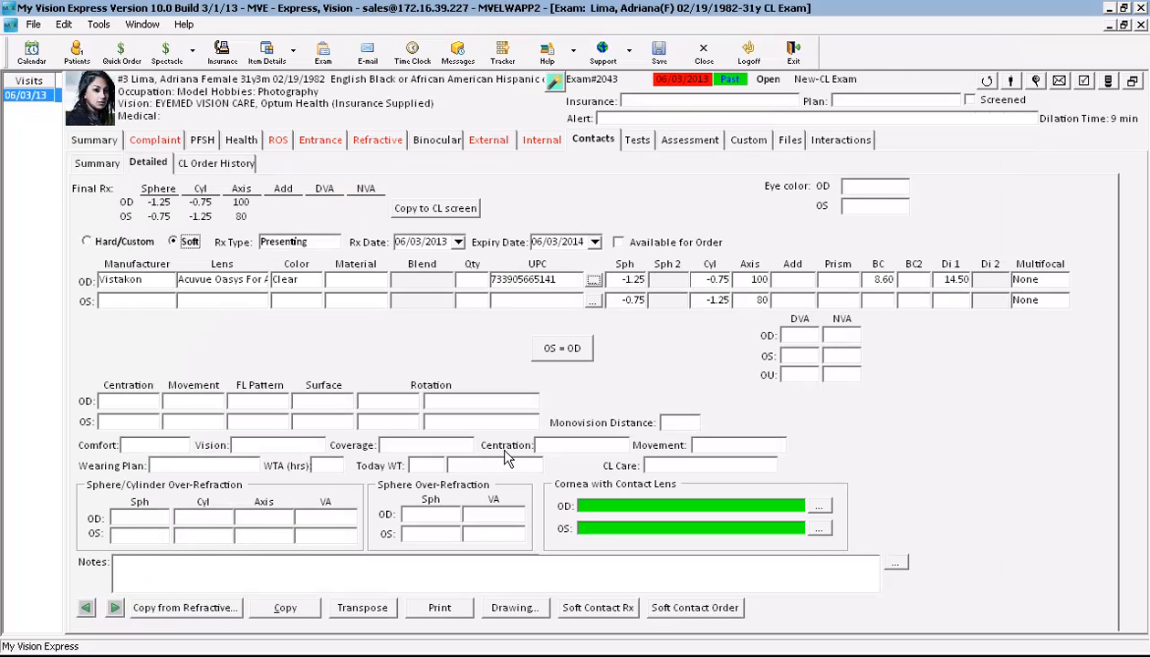
Step: Choose Vistakon Acuvue Oasys For Astigmatism from the inventory as the OS lens, using the Clear configuration with -0.75 sphere, -1.25 cylinder and axis 80
click(593, 300)
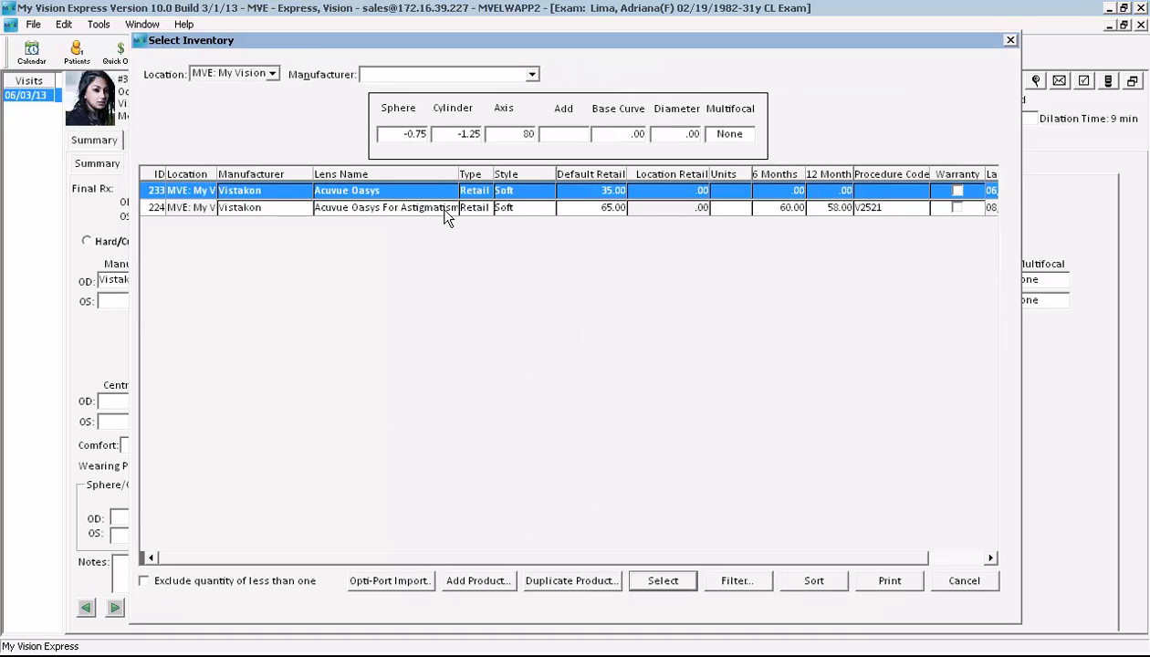
double_click(437, 207)
click(510, 192)
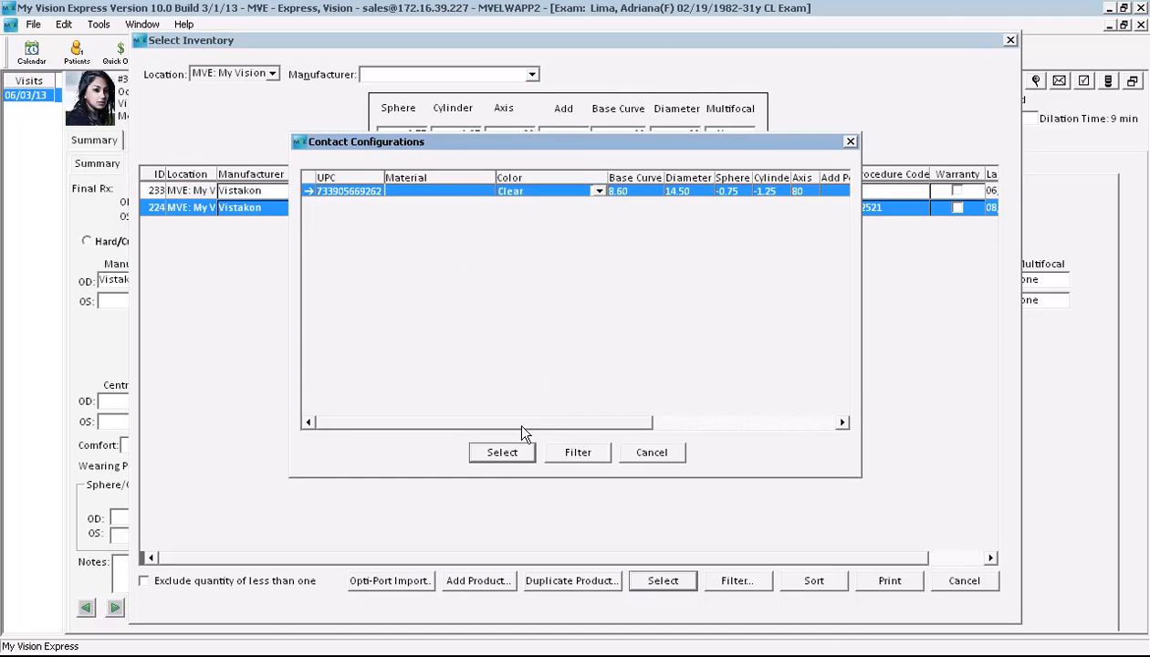
click(502, 453)
Step: Set the contact lens prescription's Rx Type to Trial
key(Tab)
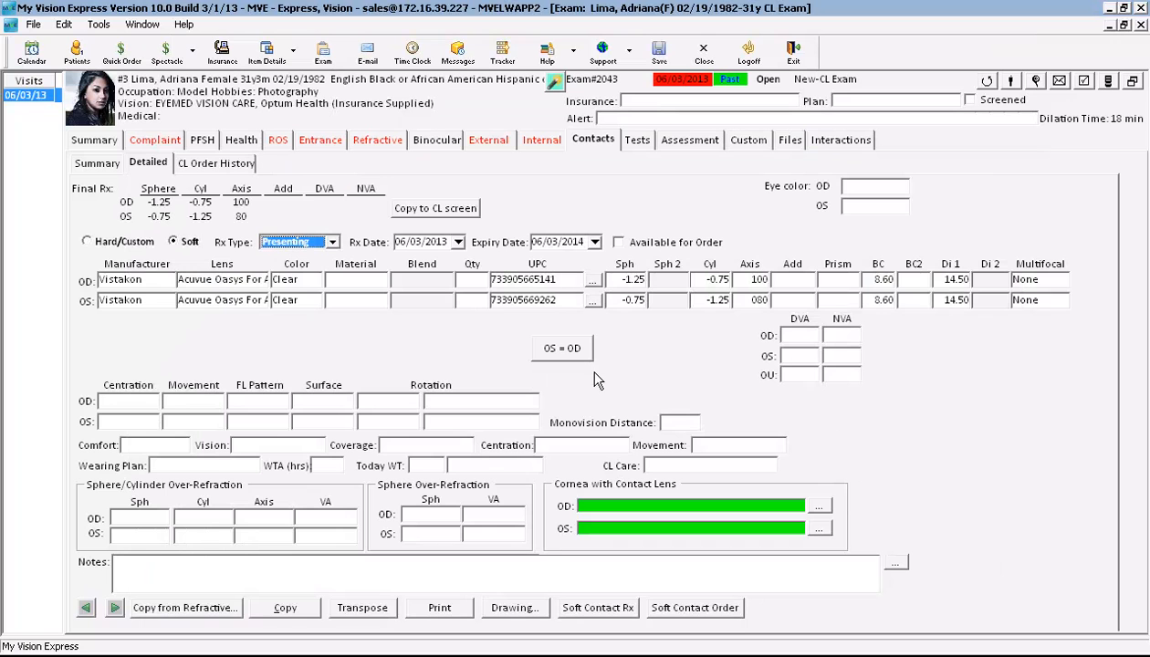
click(333, 243)
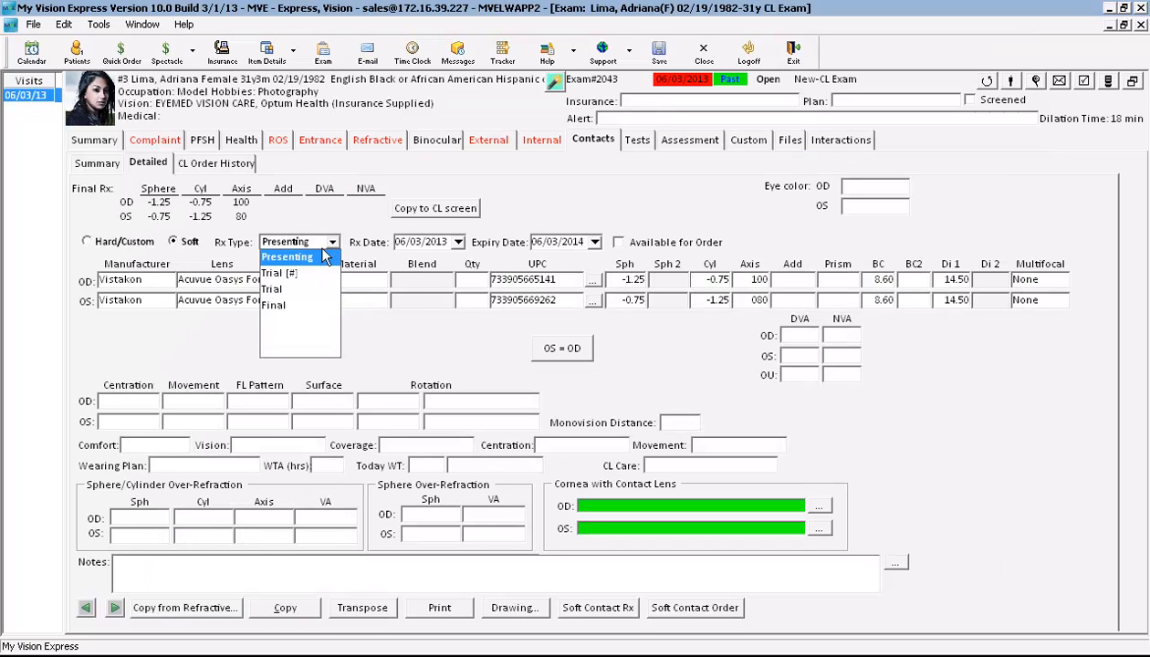
click(277, 303)
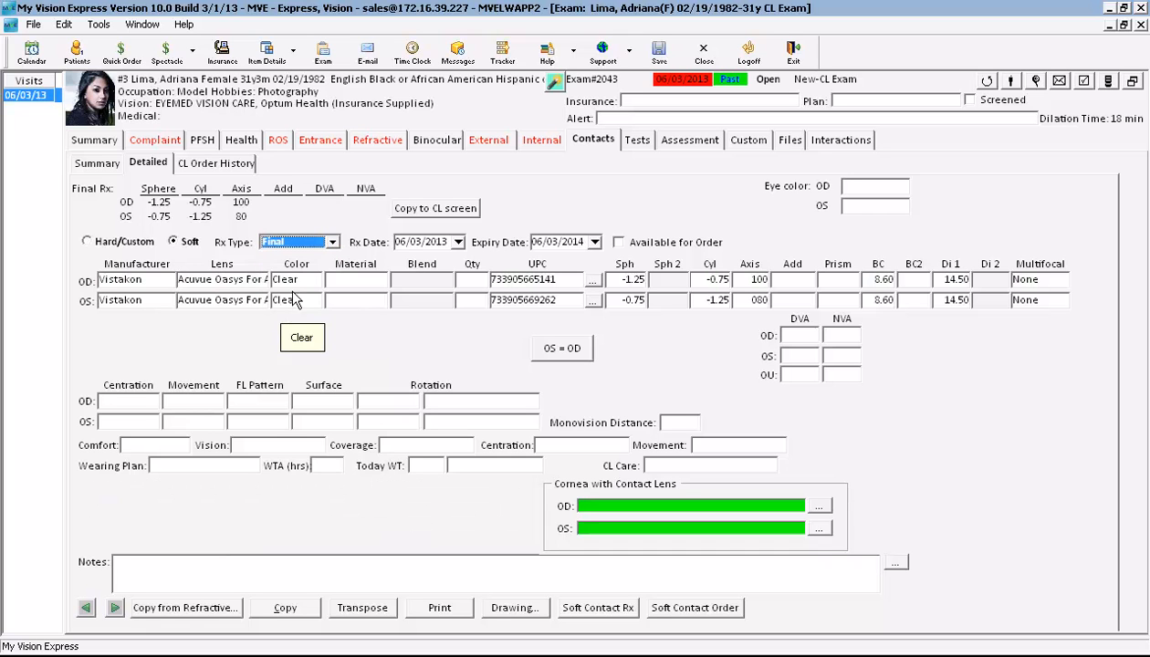
click(331, 242)
click(290, 284)
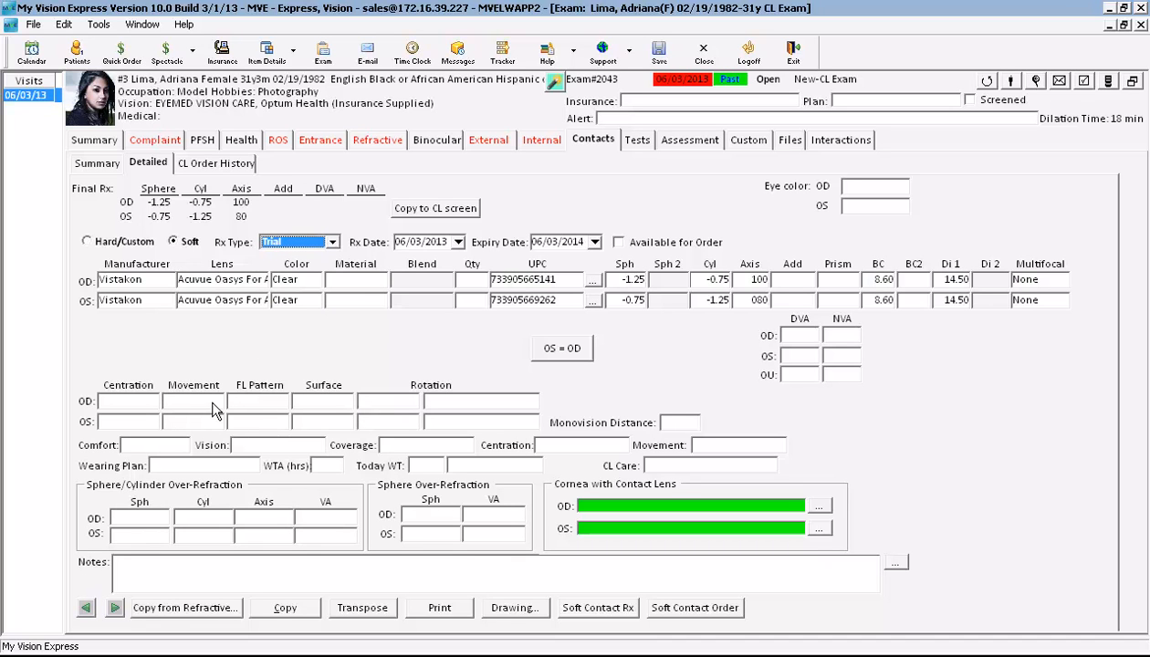
Step: Record the trial lens fit as Yes for vision, coverage, centration and movement
click(312, 447)
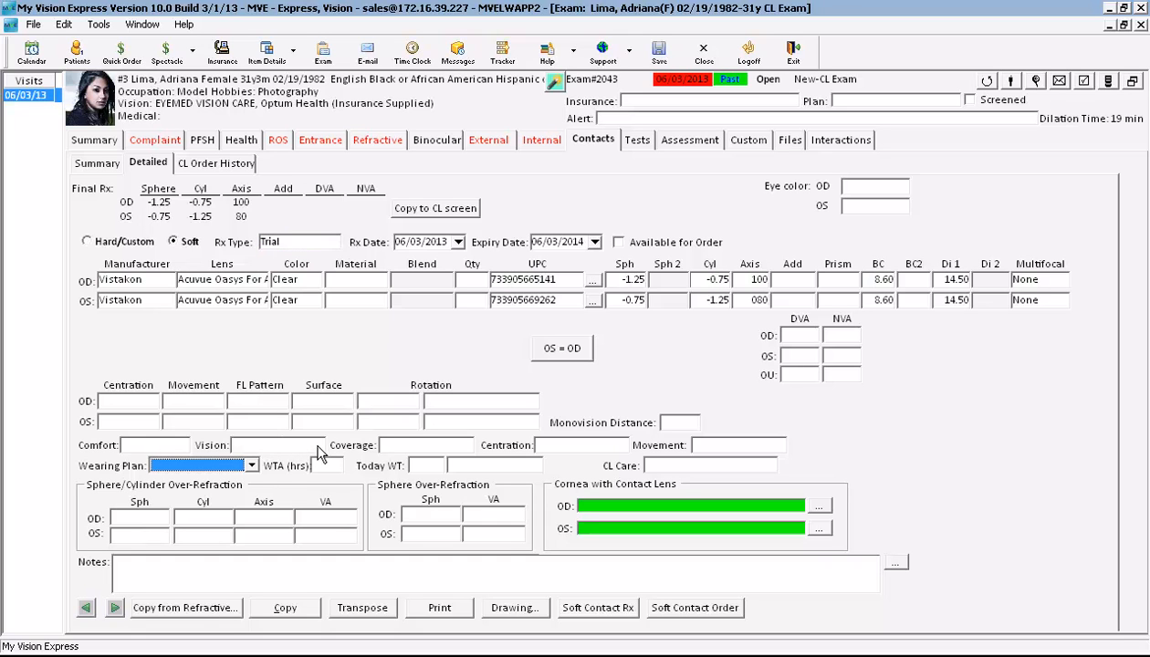
click(315, 447)
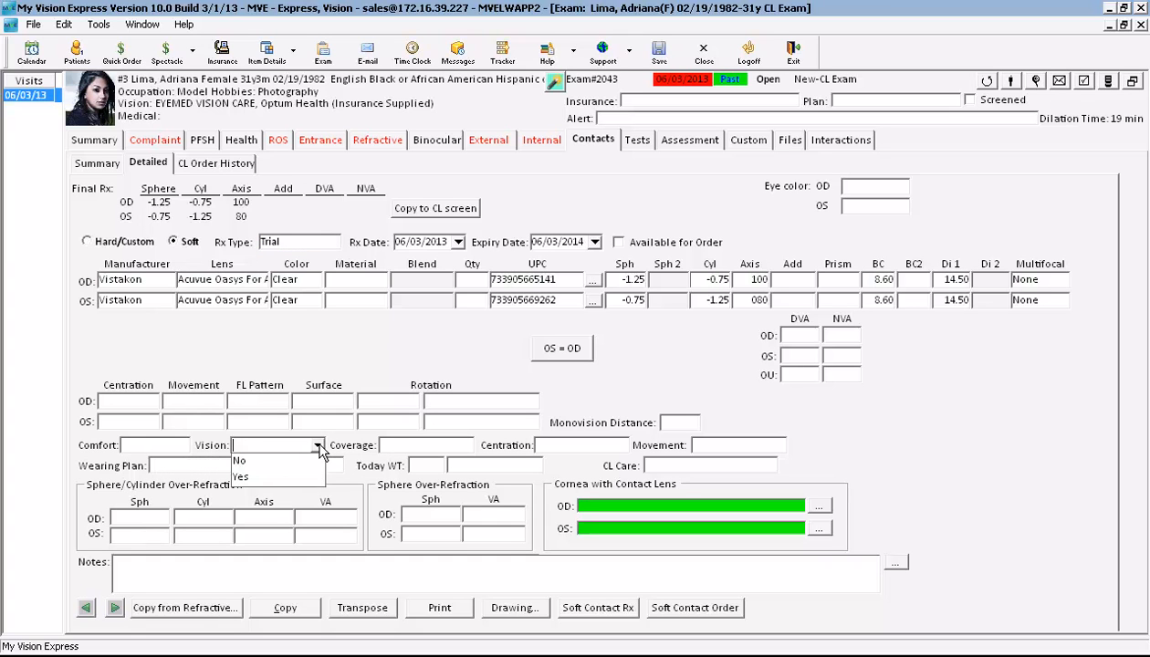
click(311, 467)
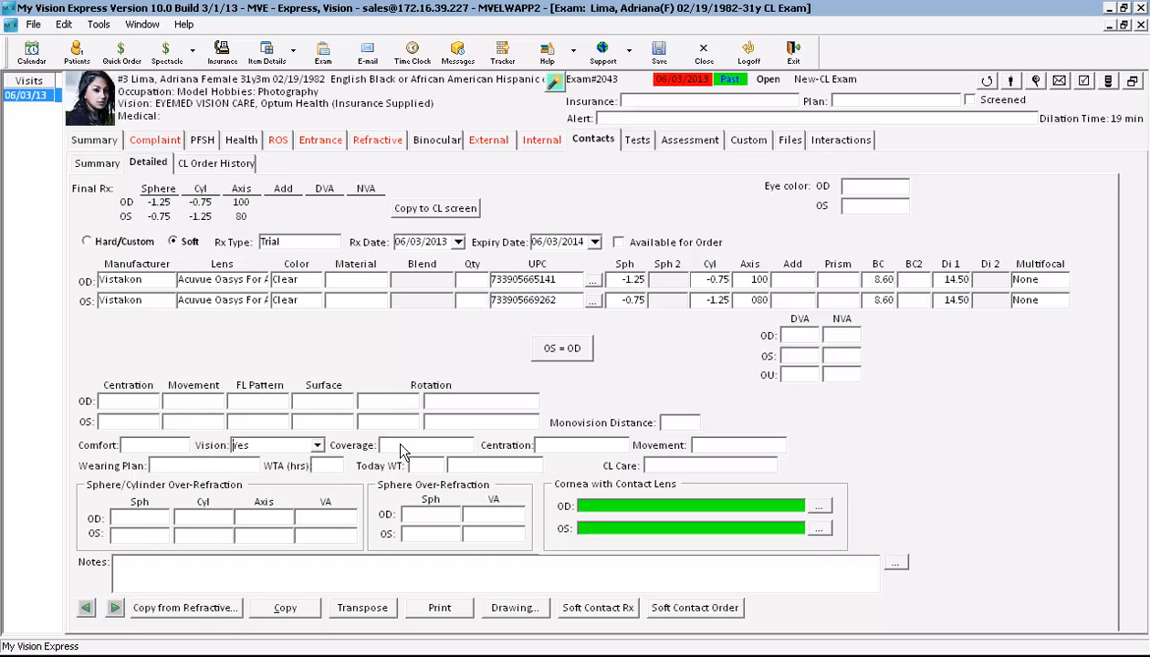
click(465, 447)
click(456, 478)
click(568, 445)
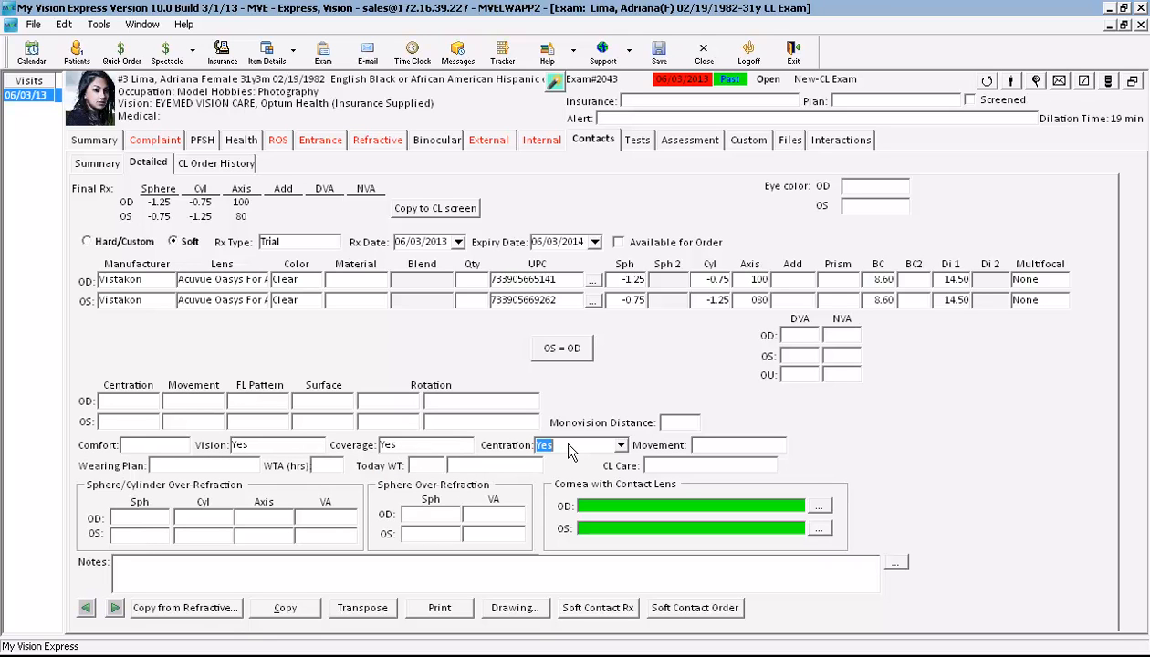
click(707, 447)
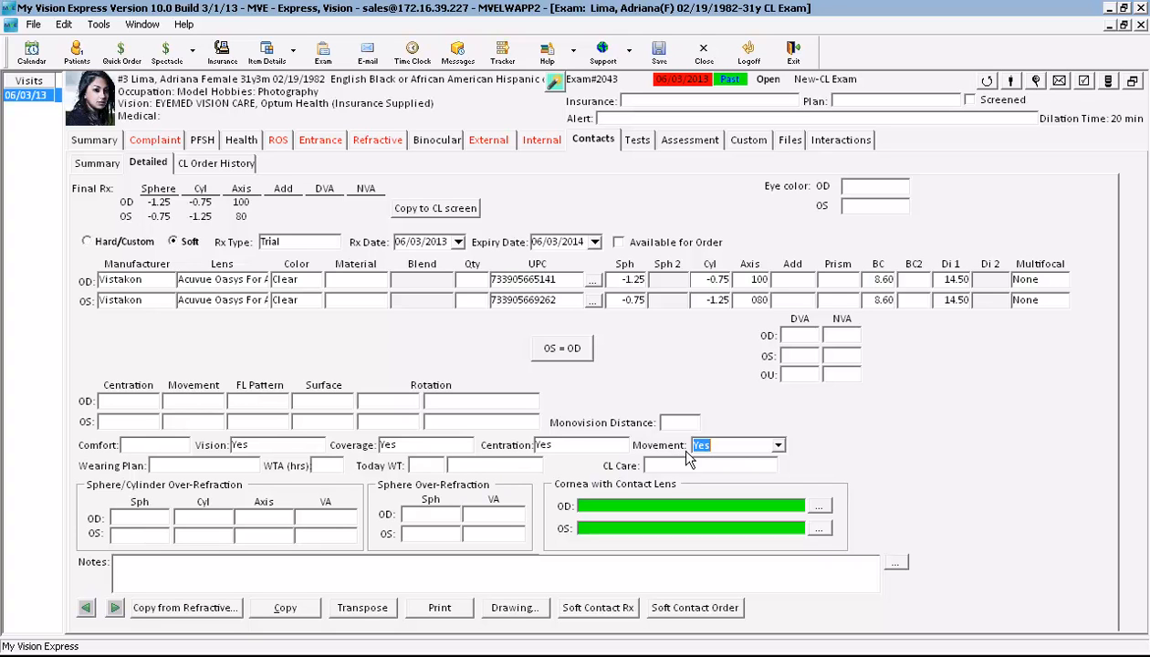
Step: Set the wearing plan to 2 Weeks and the CL care solution to Opti-Free Replenish
click(253, 467)
click(210, 512)
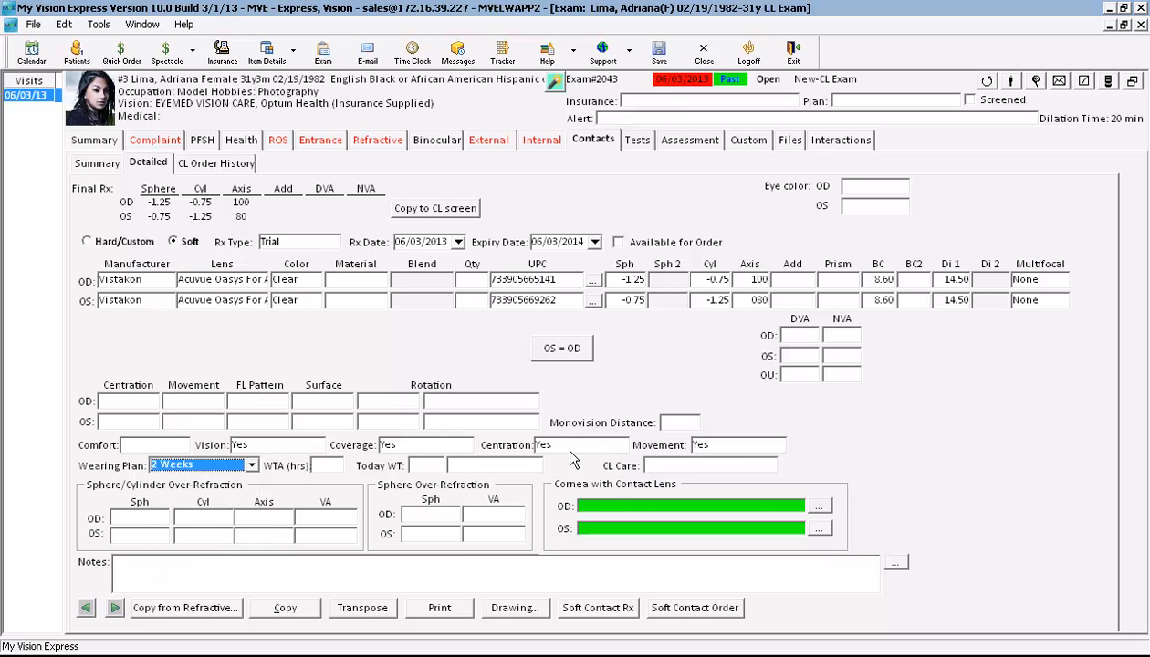
click(770, 468)
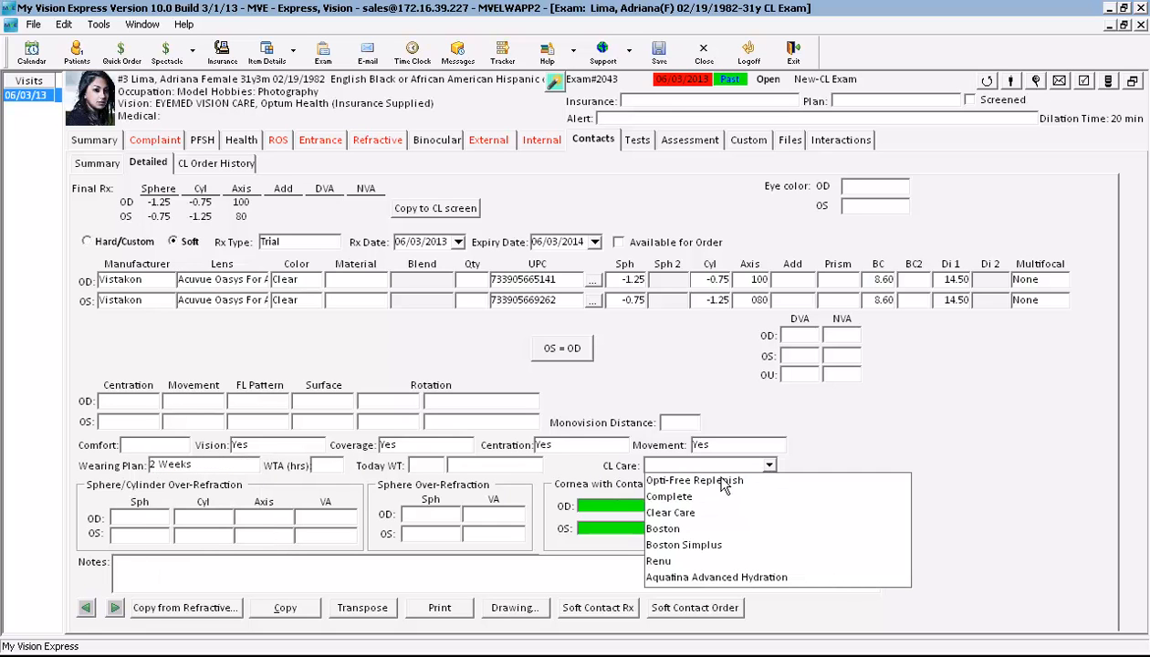
click(699, 483)
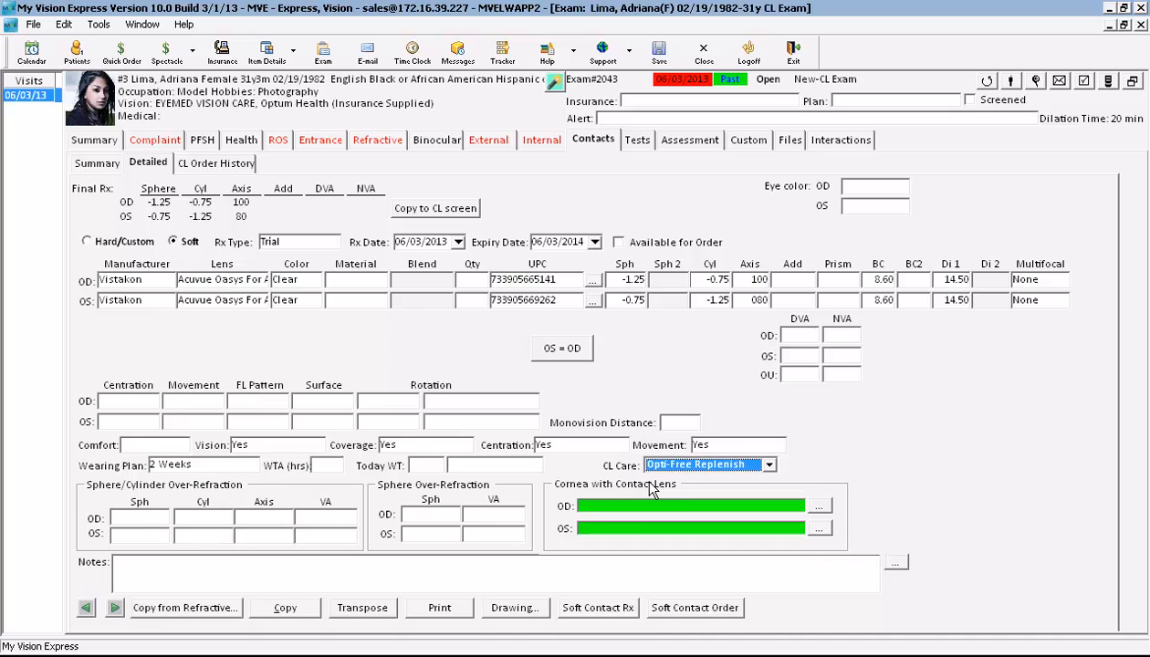
Step: Issue the soft contact Rx as available for order and discontinue the previous Vision Rx of the same type
click(628, 617)
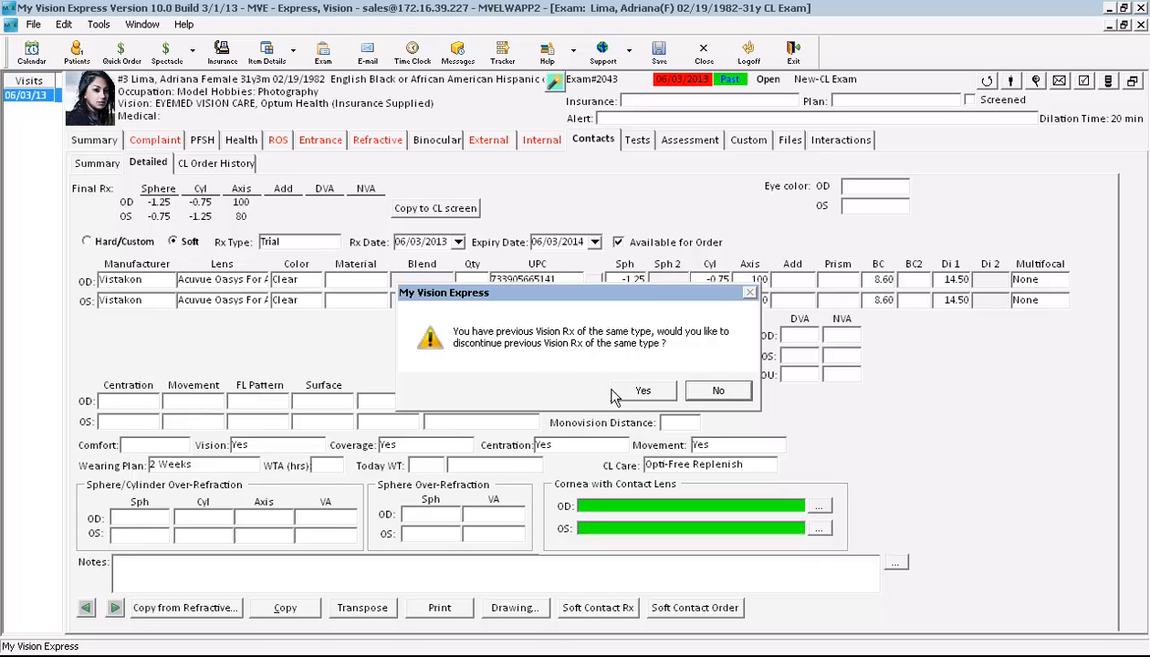
click(651, 390)
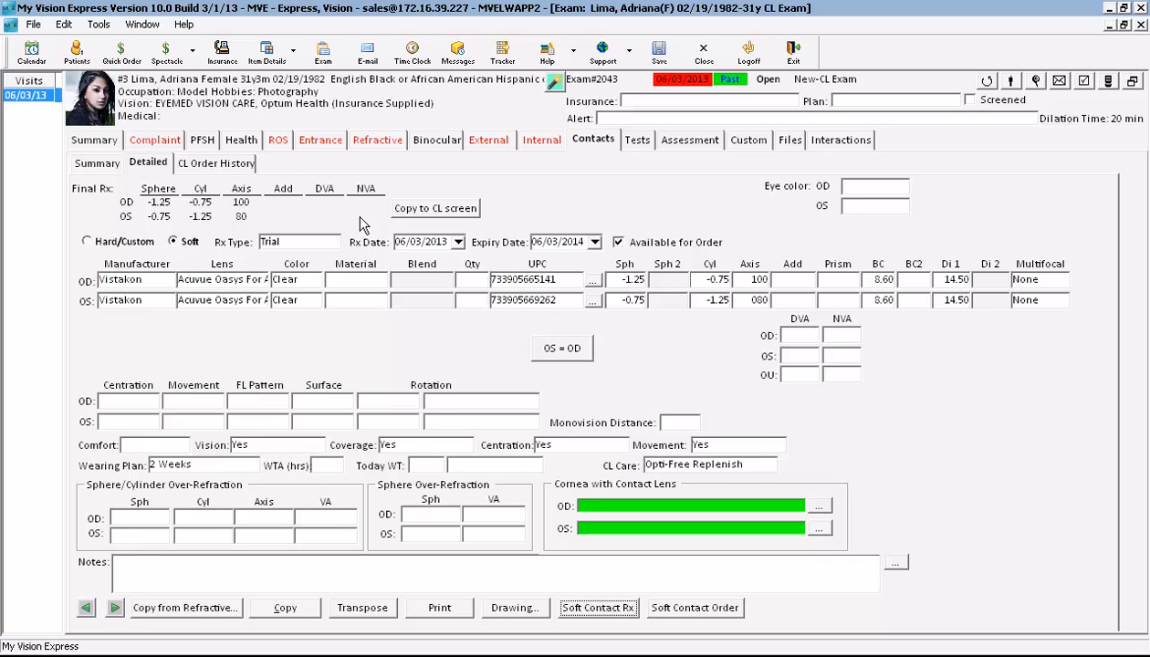
Step: Review the patient's past contact lens orders in the CL order history, from the oldest to the most recent
click(219, 163)
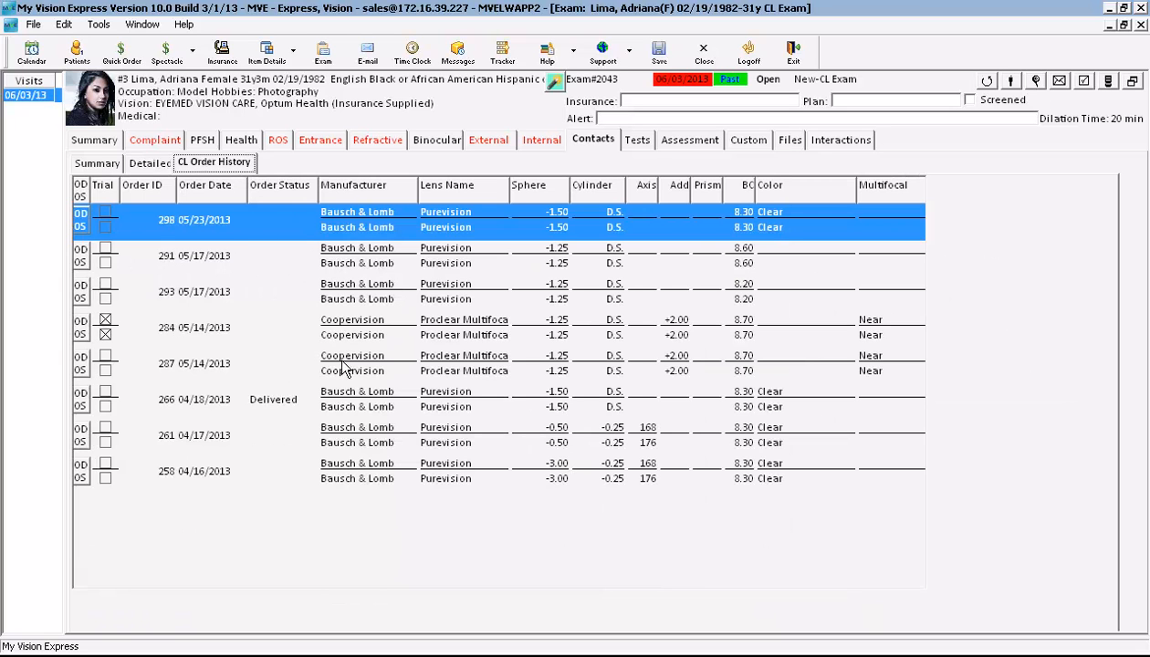
click(358, 466)
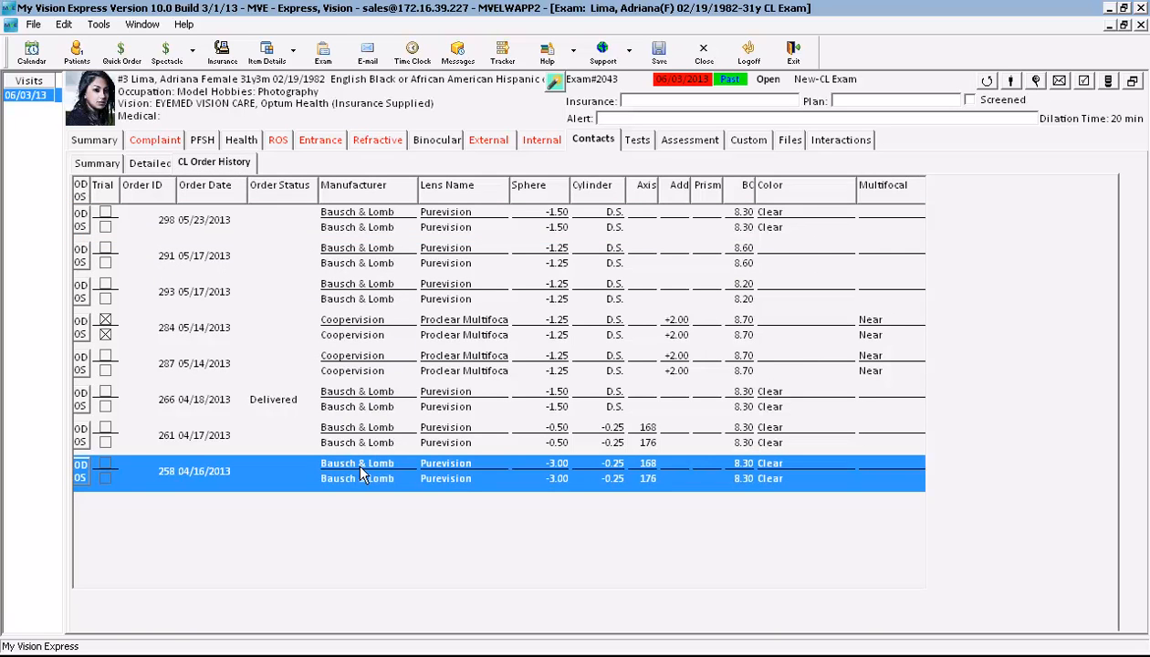
click(362, 443)
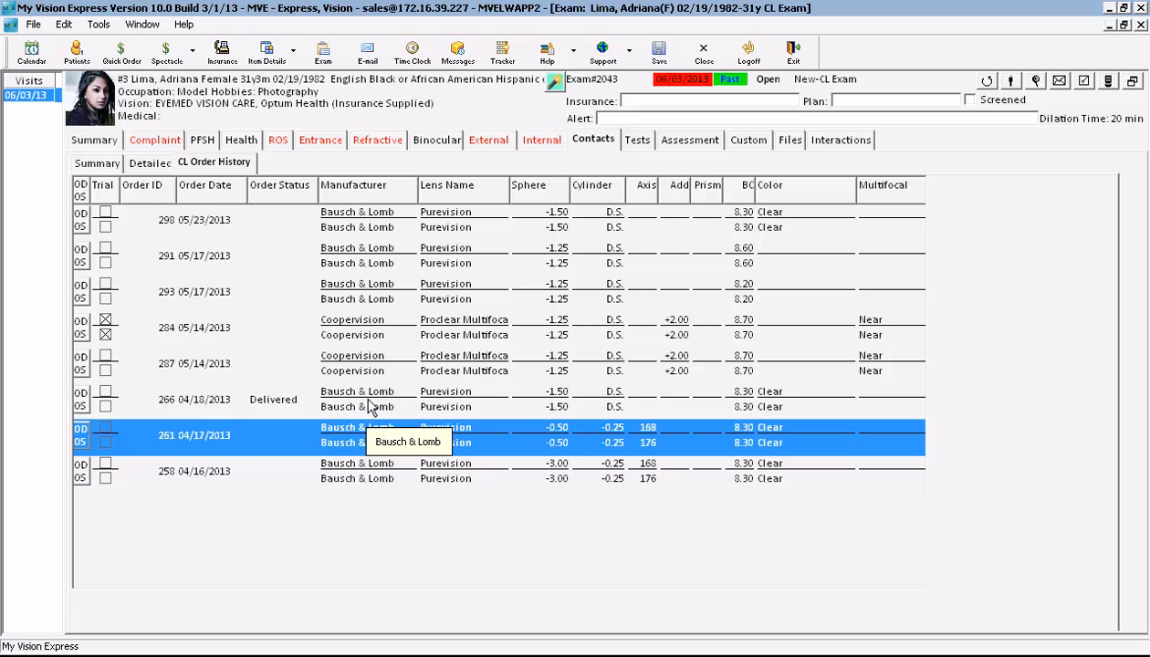
click(366, 396)
click(369, 370)
click(378, 330)
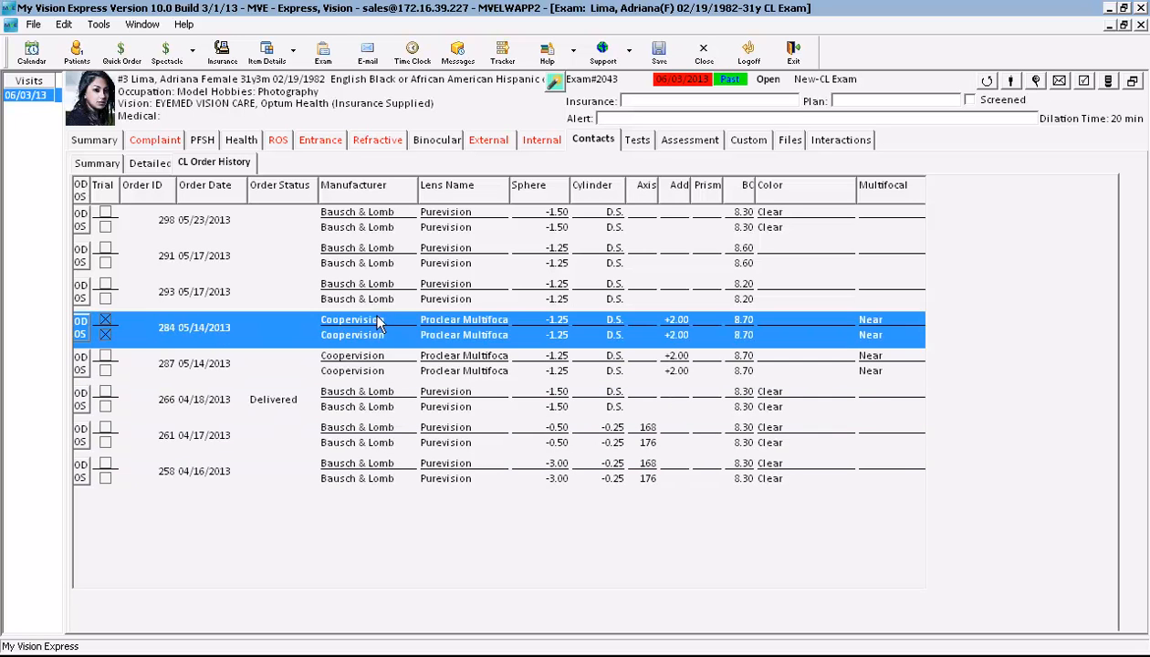
click(376, 299)
click(378, 254)
click(379, 228)
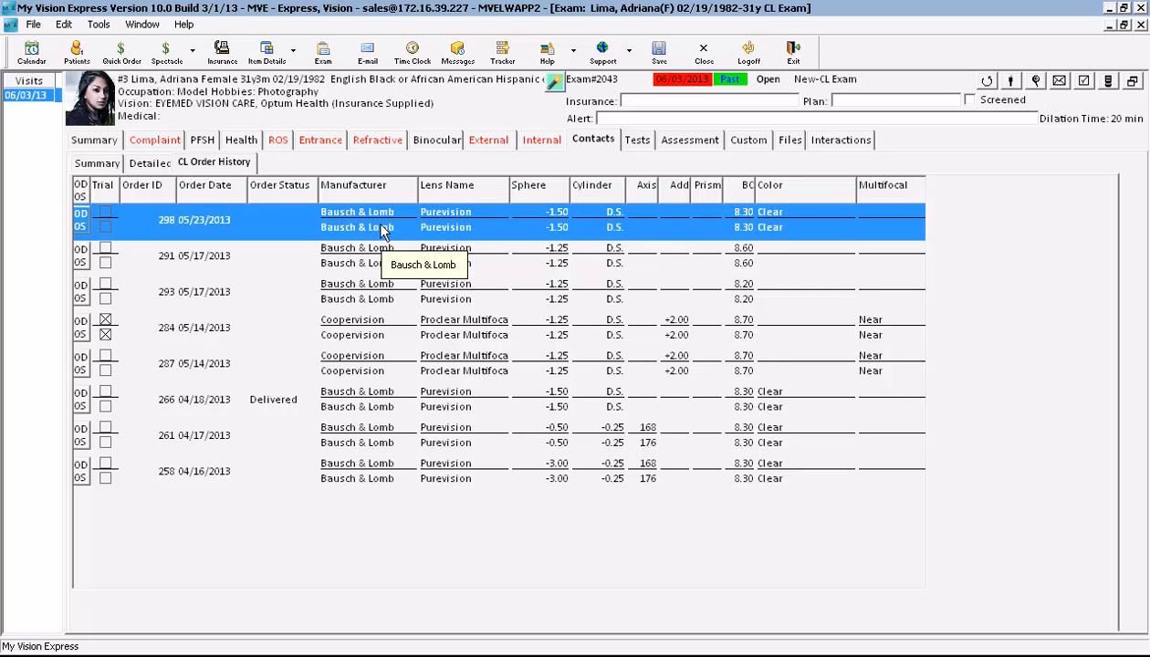
Step: Add an Optomap test to the exam's tests with the reason Annual, and mark it as tested
click(148, 163)
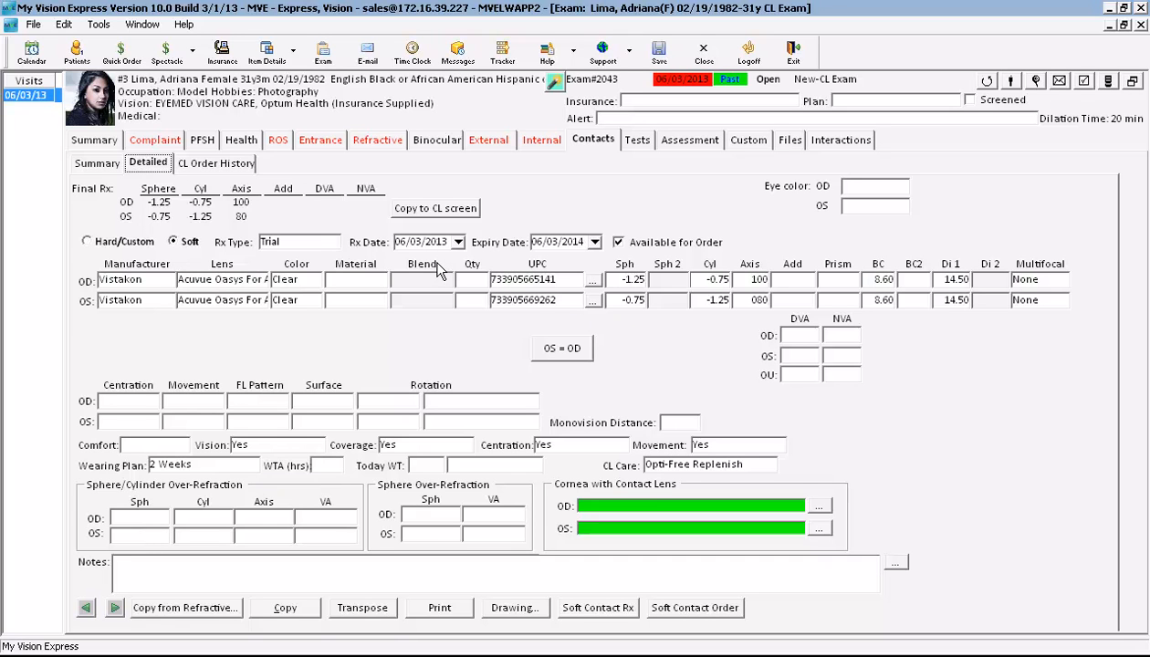
click(638, 141)
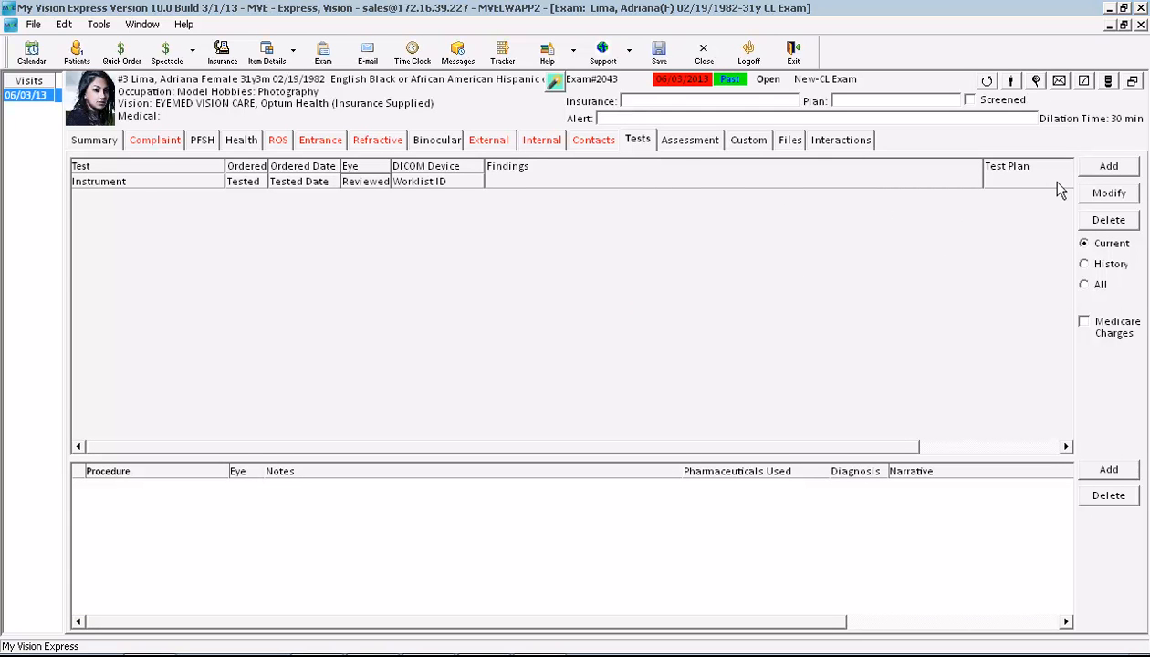
click(1100, 168)
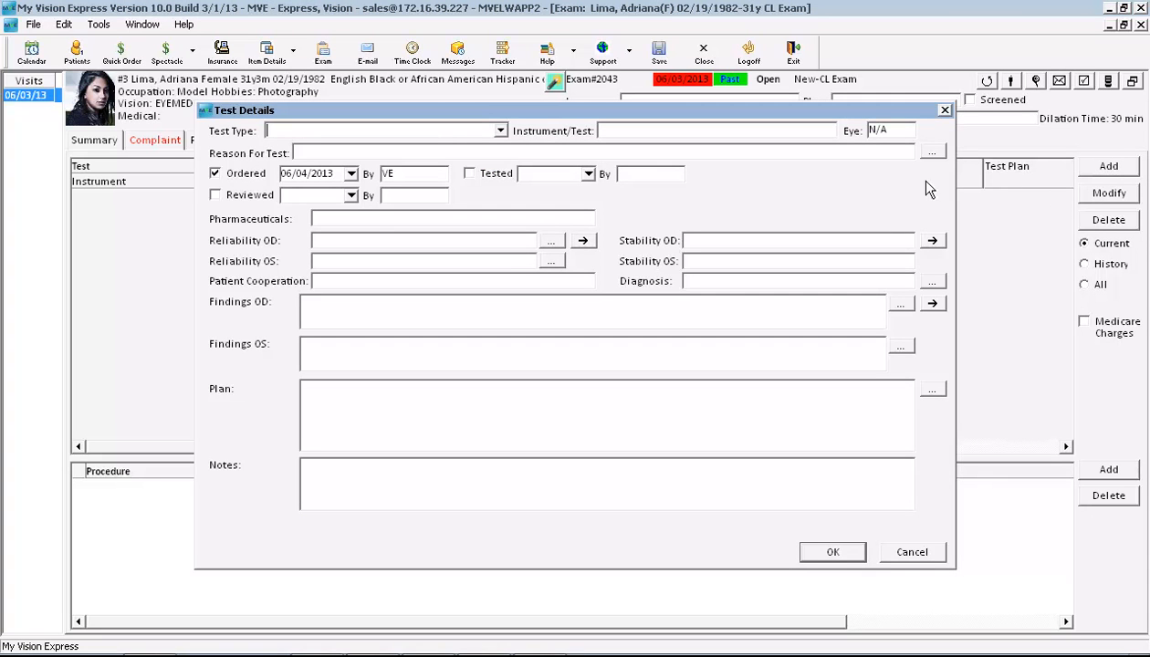
click(501, 132)
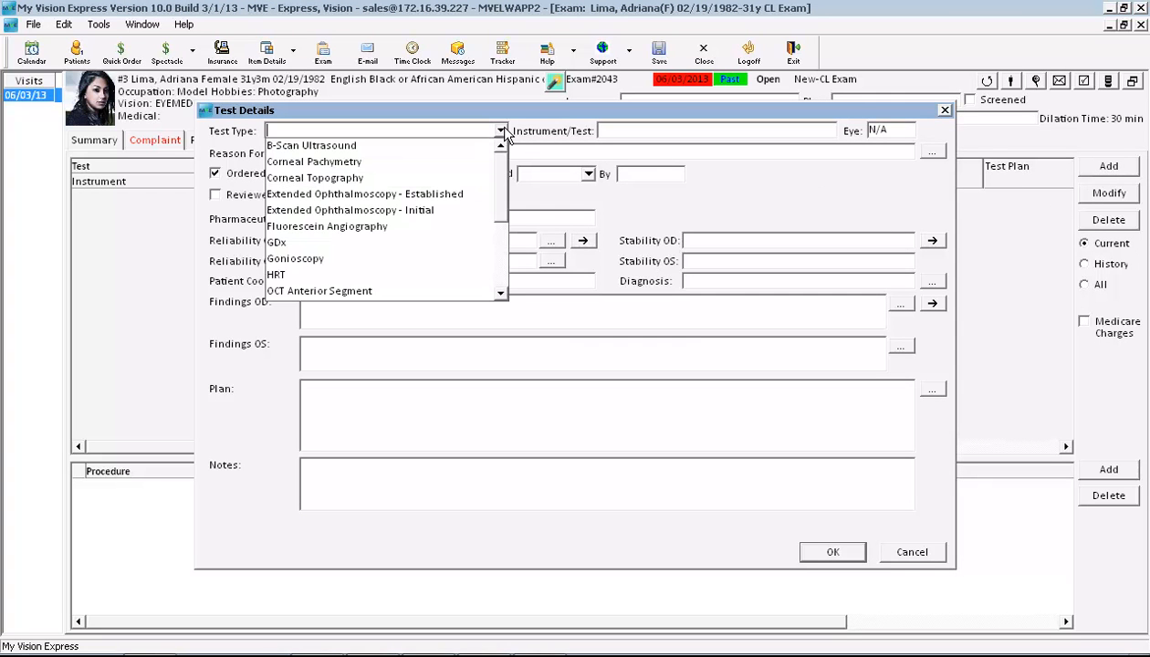
scroll(411, 261, down, 1)
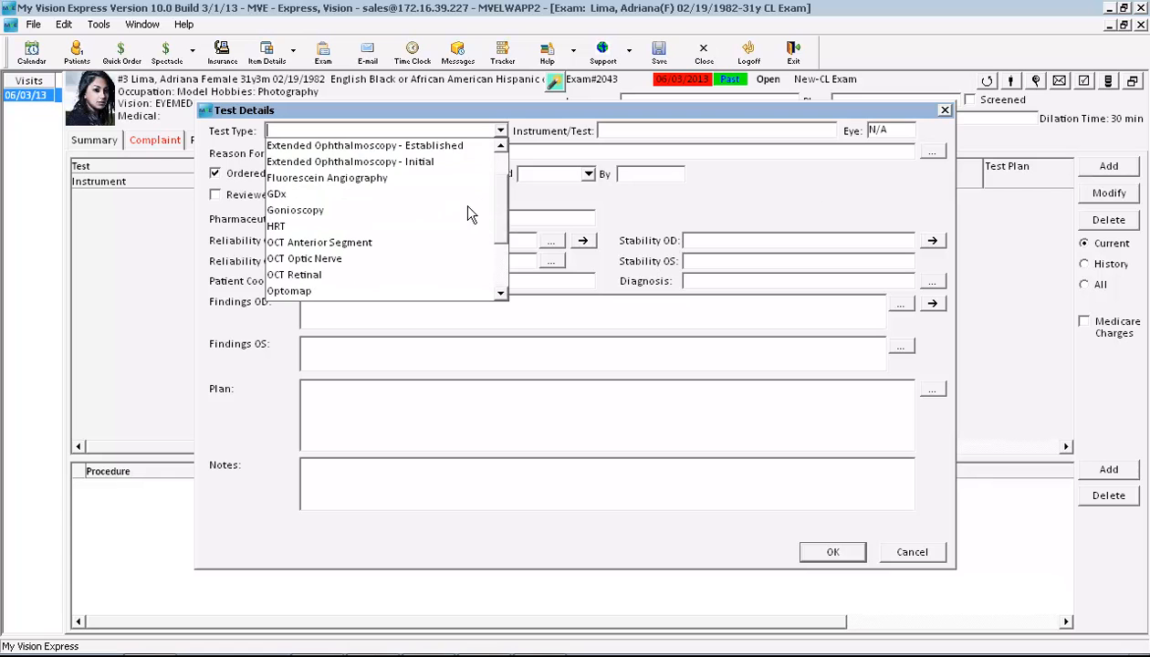
click(302, 292)
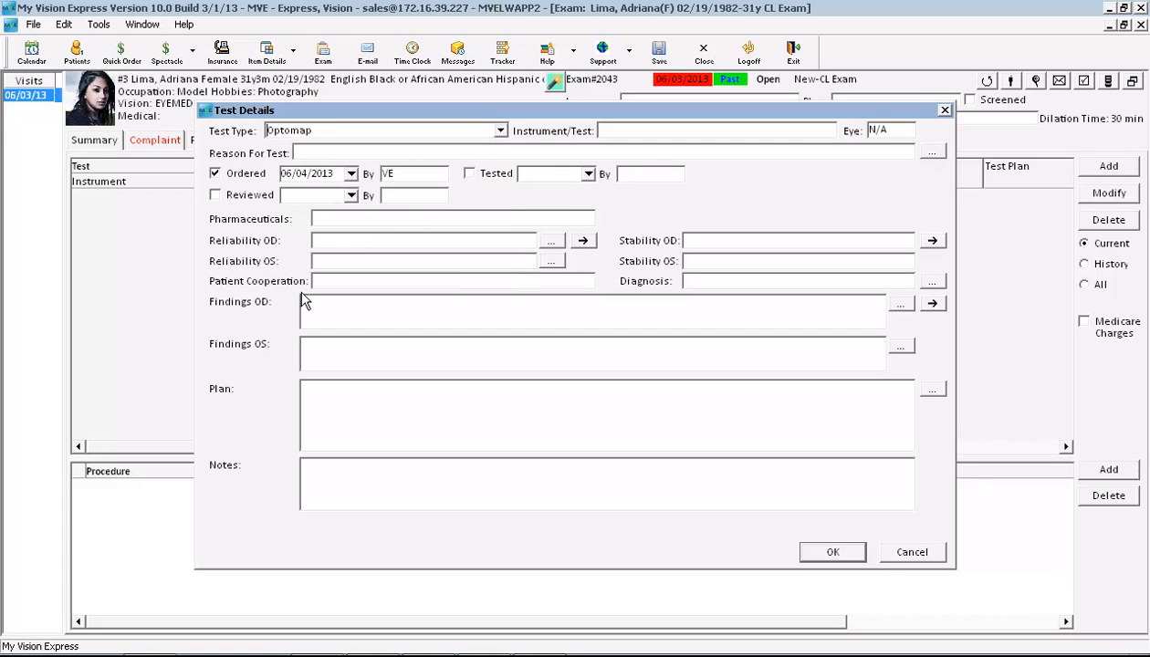
click(643, 157)
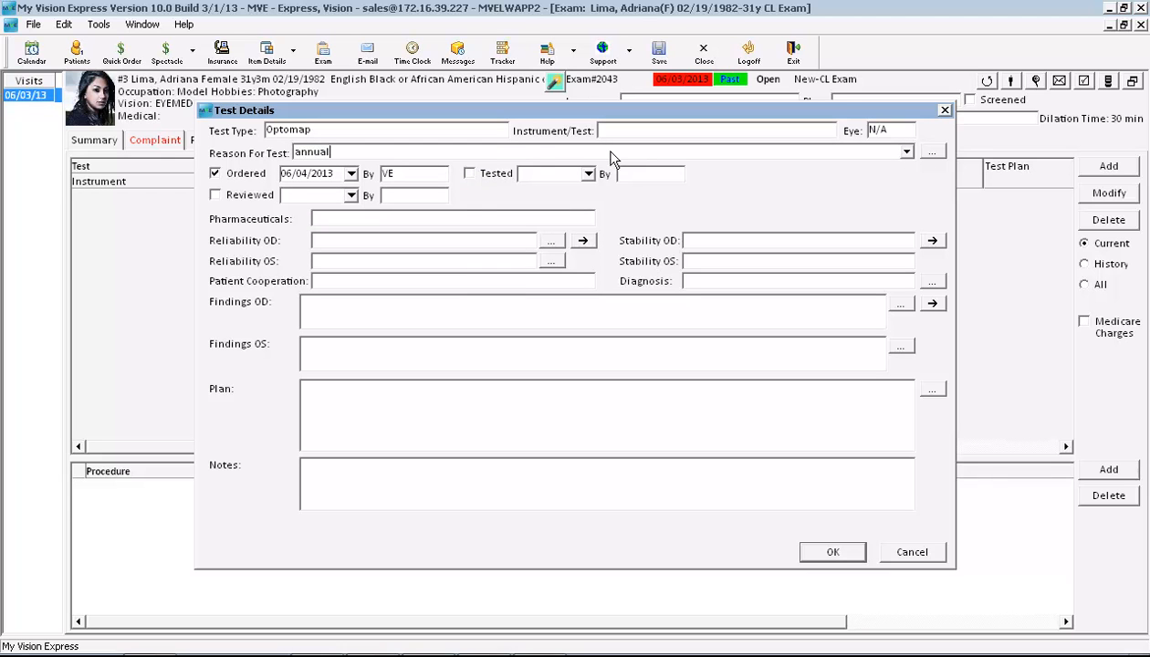
click(470, 173)
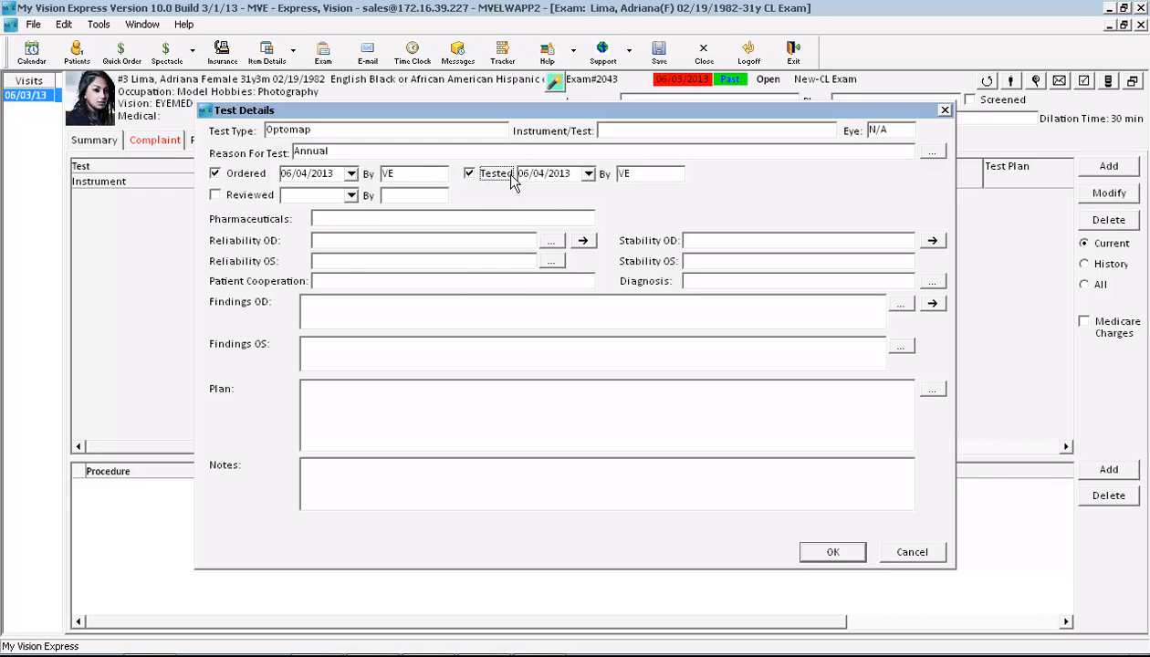
Step: Set the test reliability to Fair for both eyes and the patient cooperation to Good
click(532, 240)
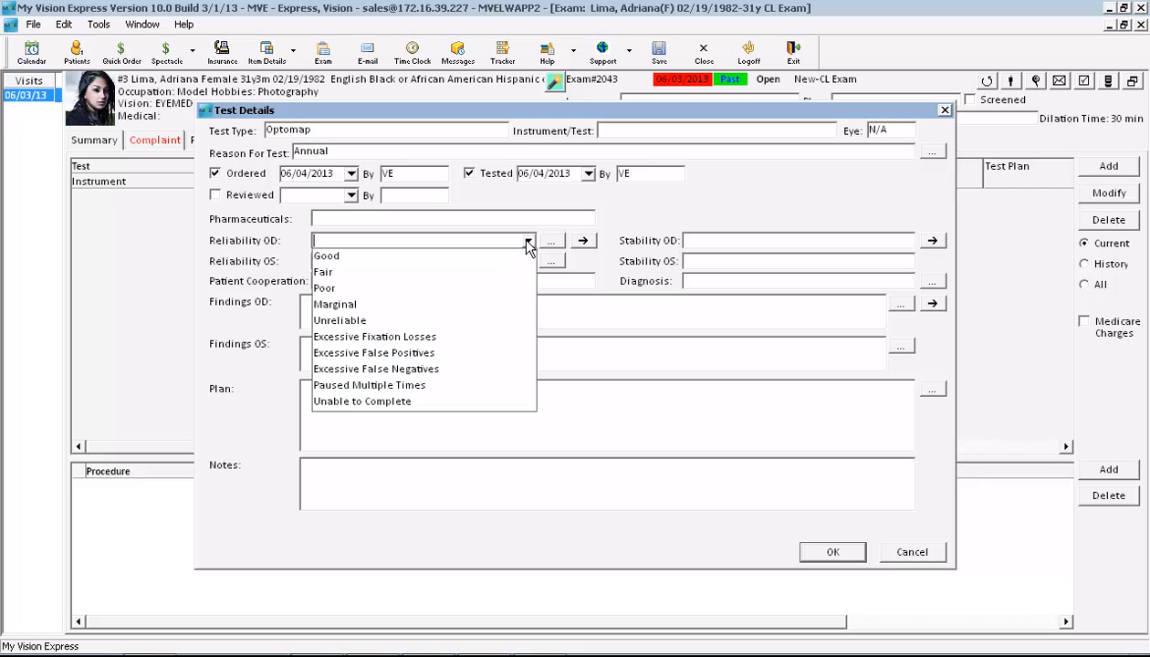
click(490, 278)
click(582, 240)
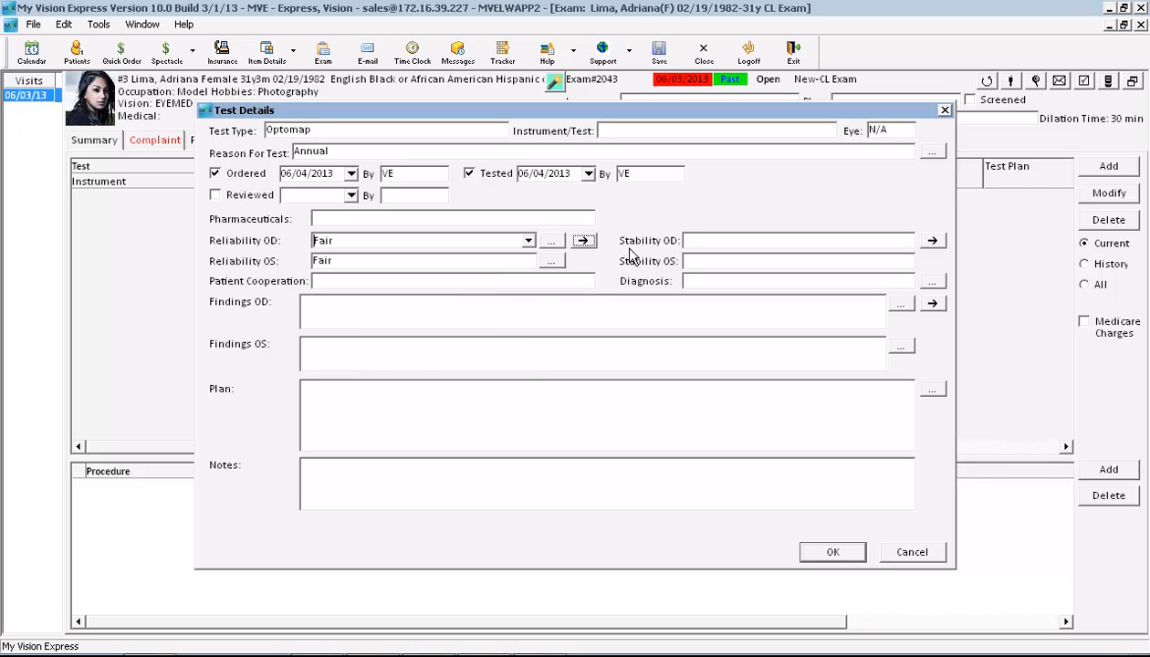
click(585, 283)
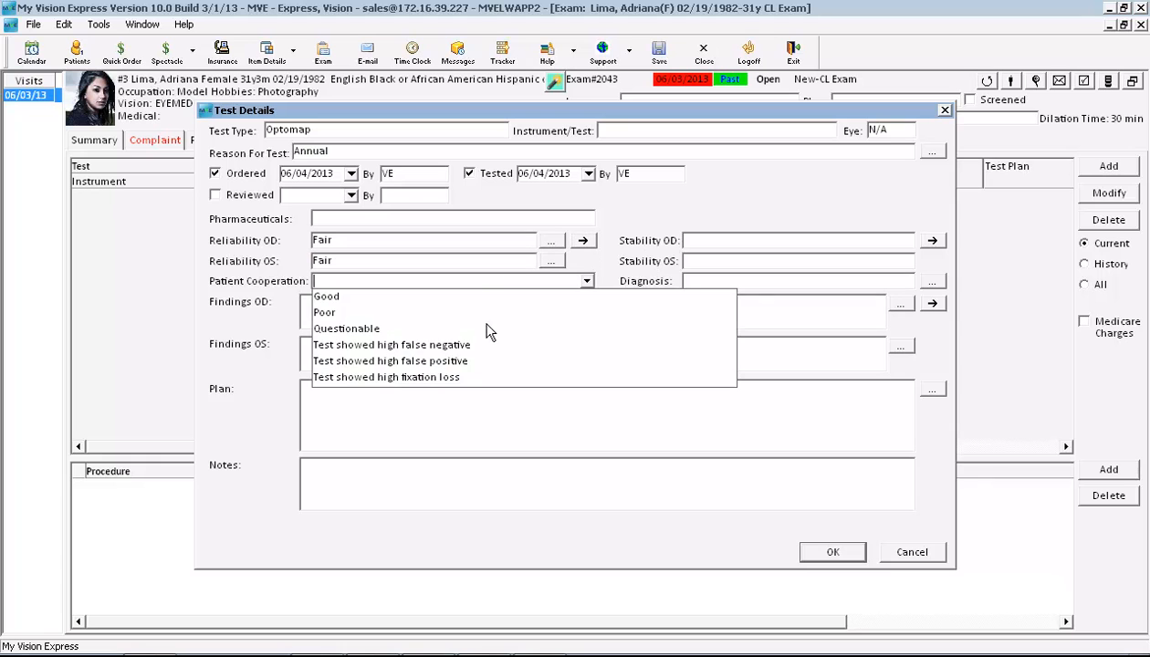
click(495, 300)
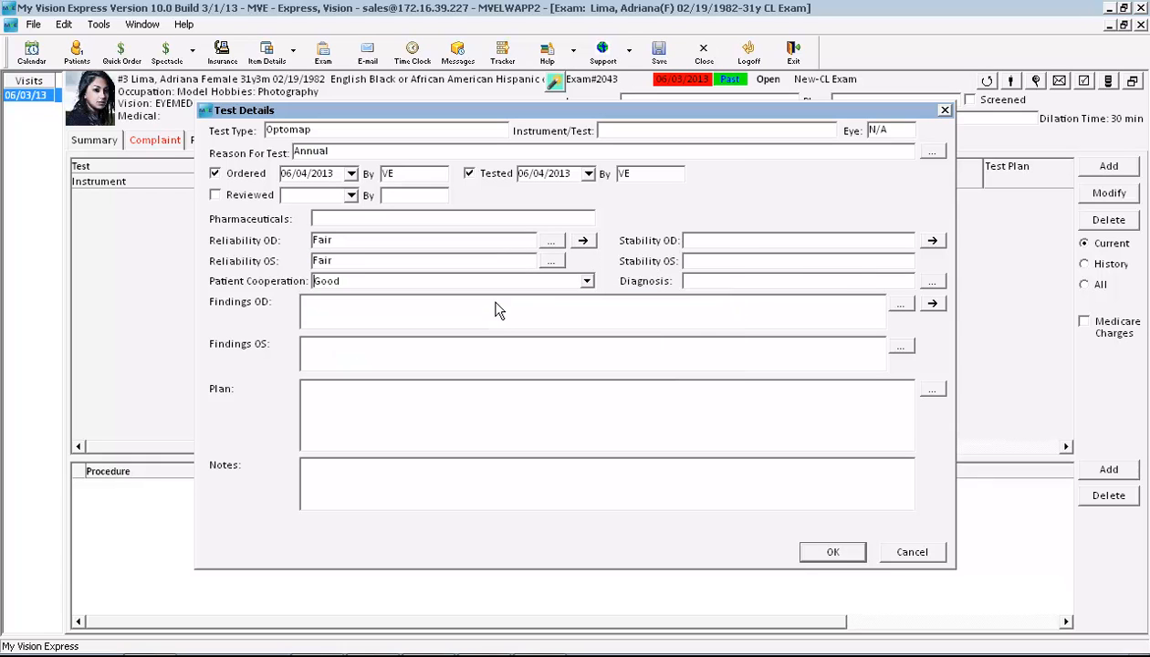
Step: Set the test diagnosis to 362.01 Retinopathy, Diabetic, Background, and accept adding the ICD code and the Optomap charge
click(747, 288)
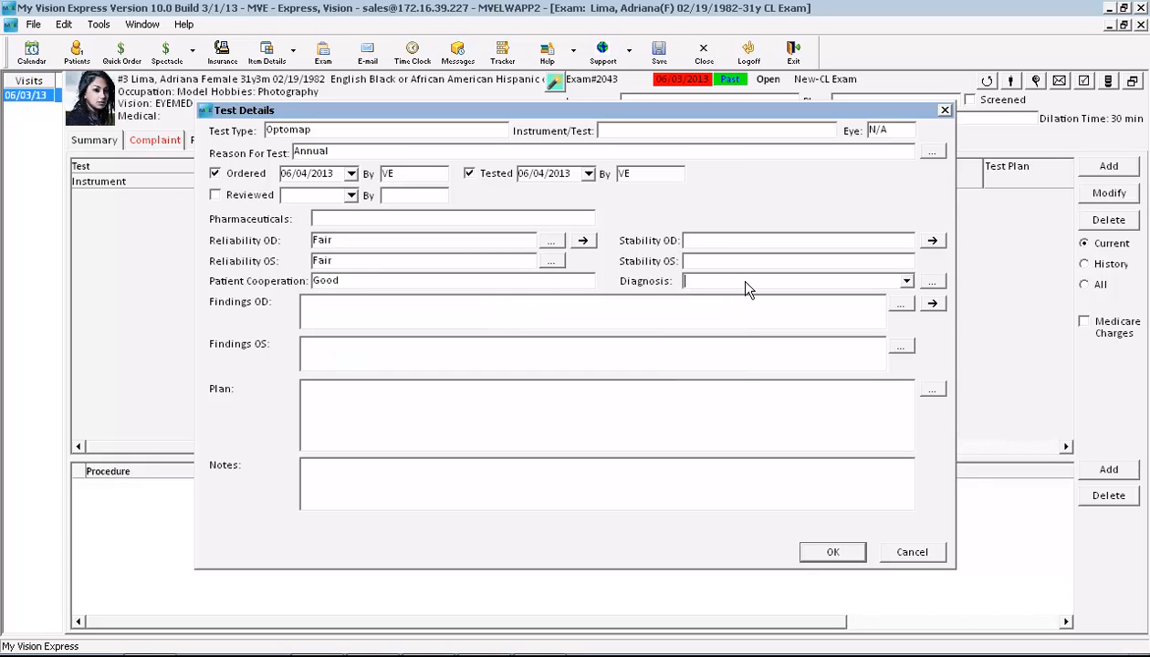
click(932, 283)
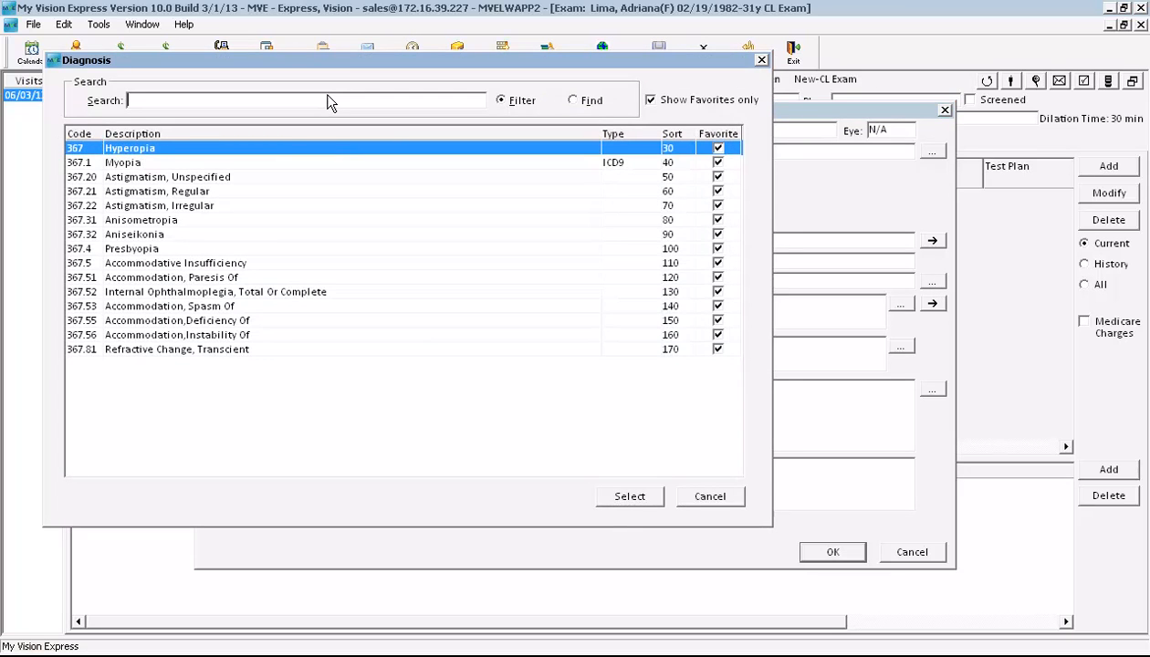
text(362.01)
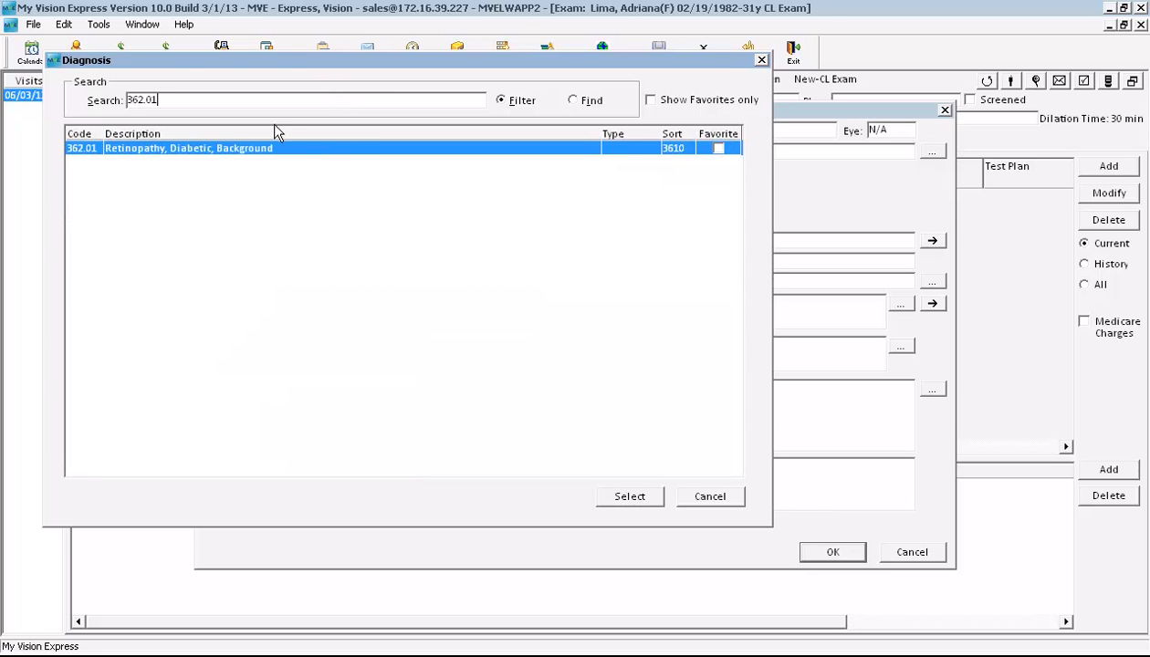
double_click(211, 149)
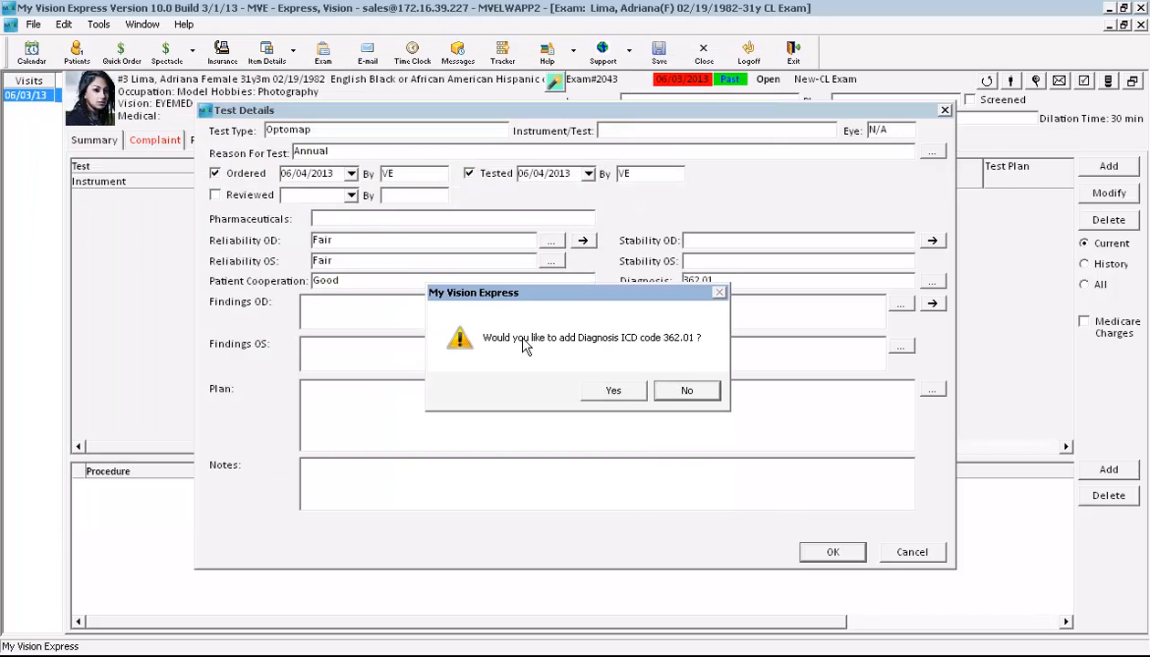
click(628, 394)
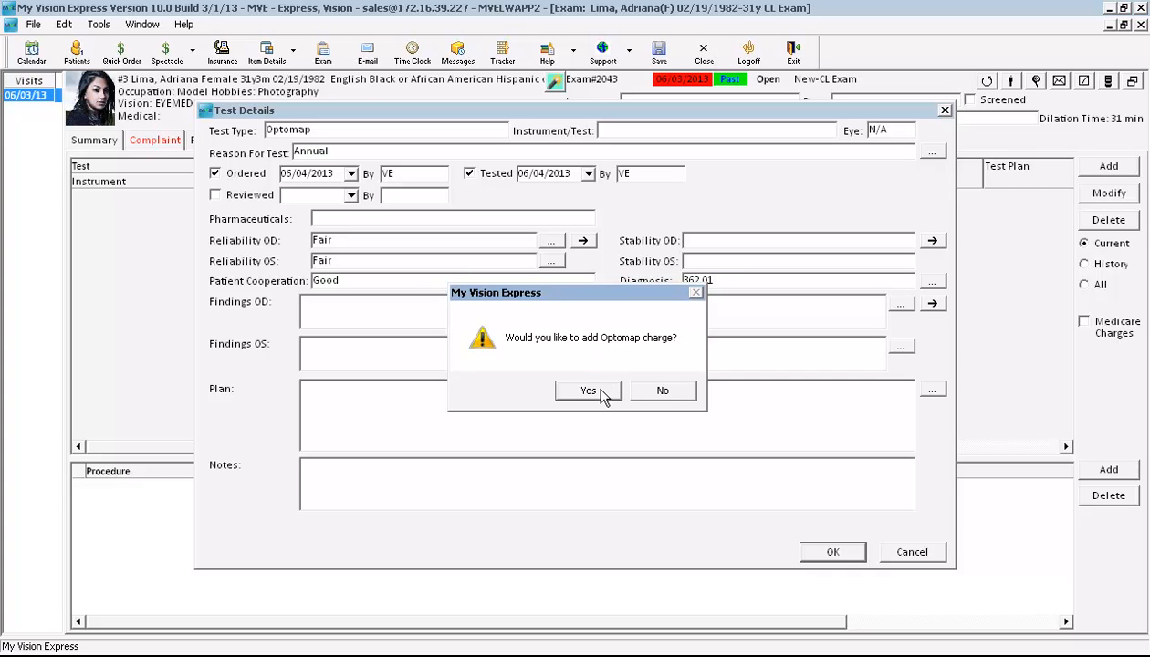
click(589, 390)
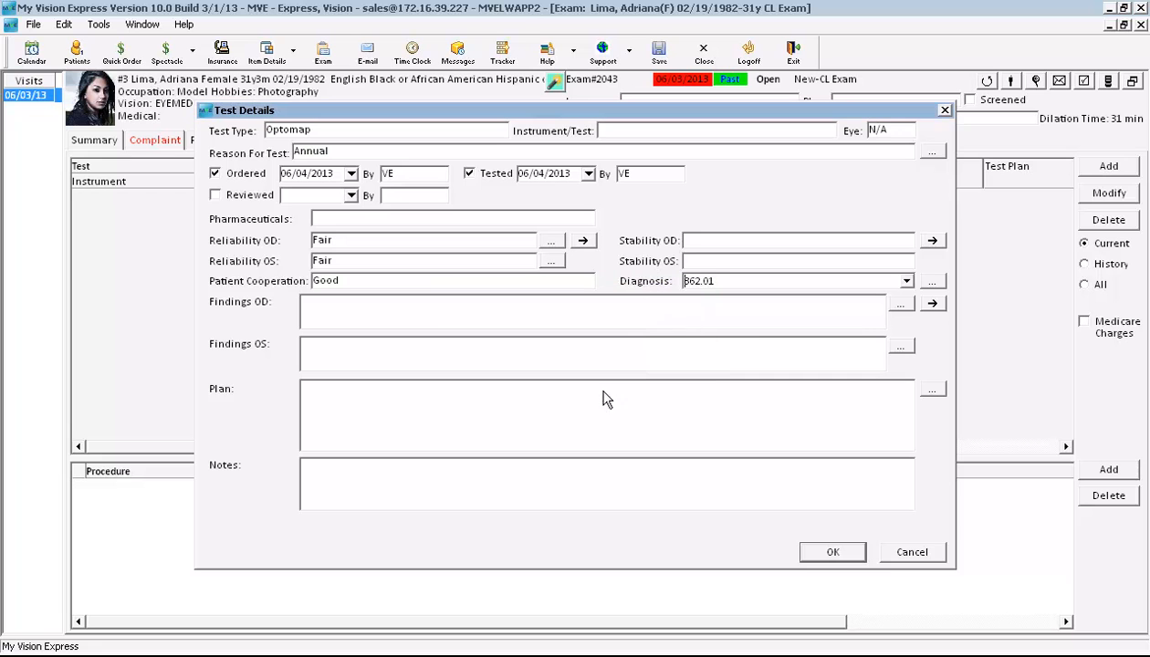
Step: Leave the Optomap findings, plan and notes blank and save the test details
click(881, 312)
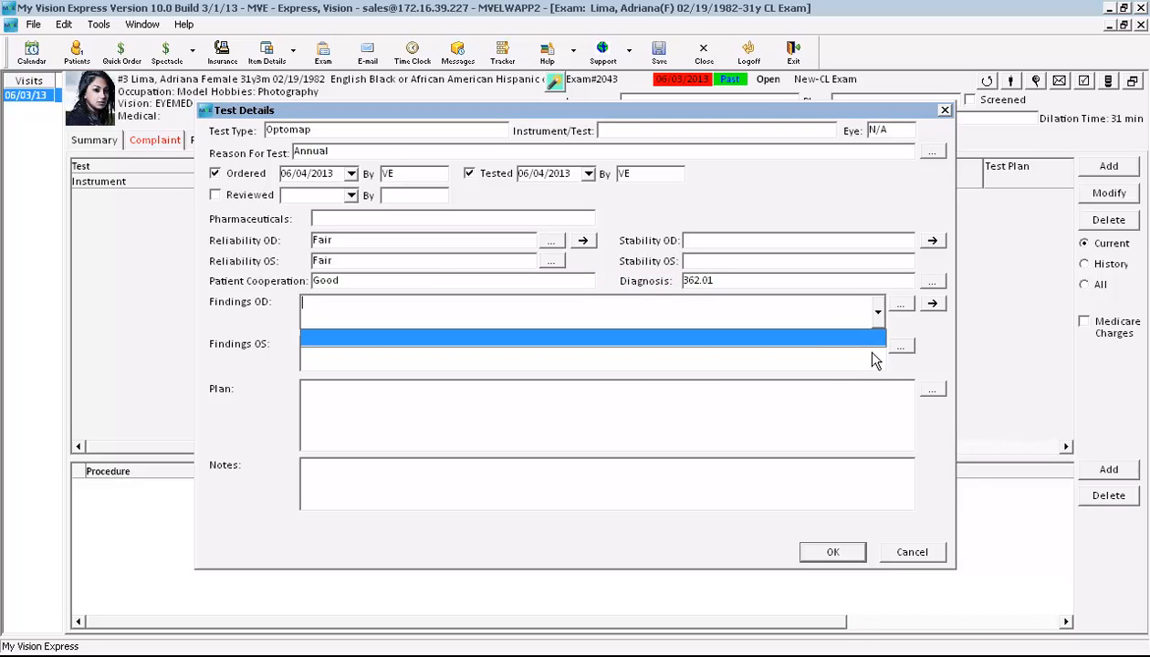
click(870, 357)
click(881, 409)
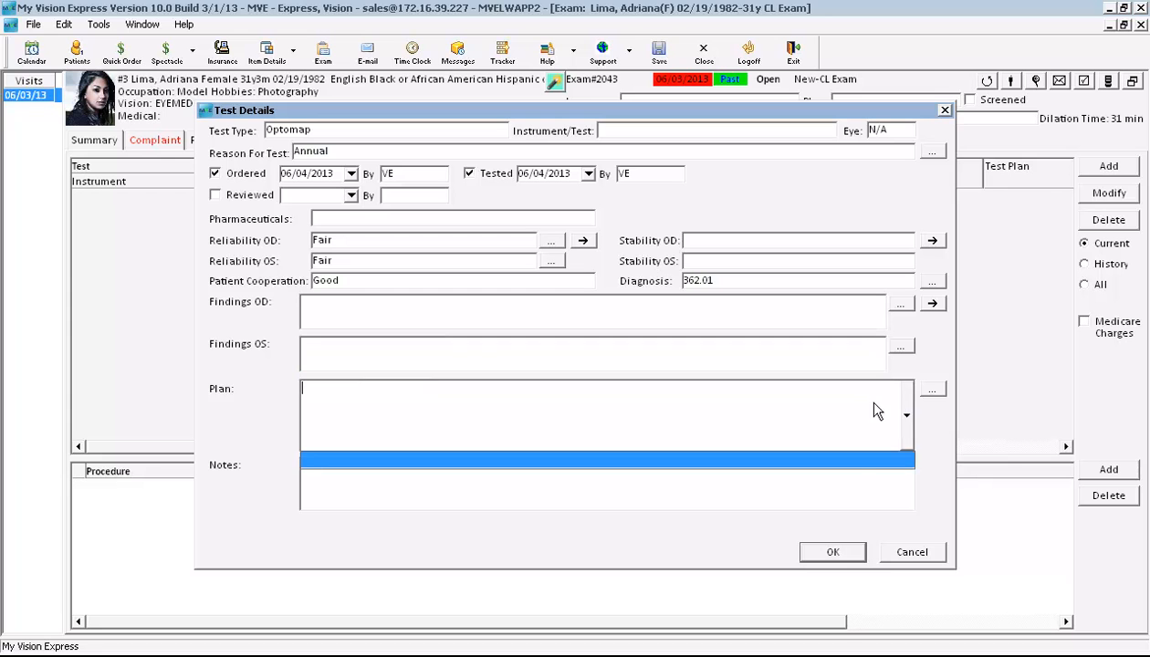
click(873, 490)
click(836, 549)
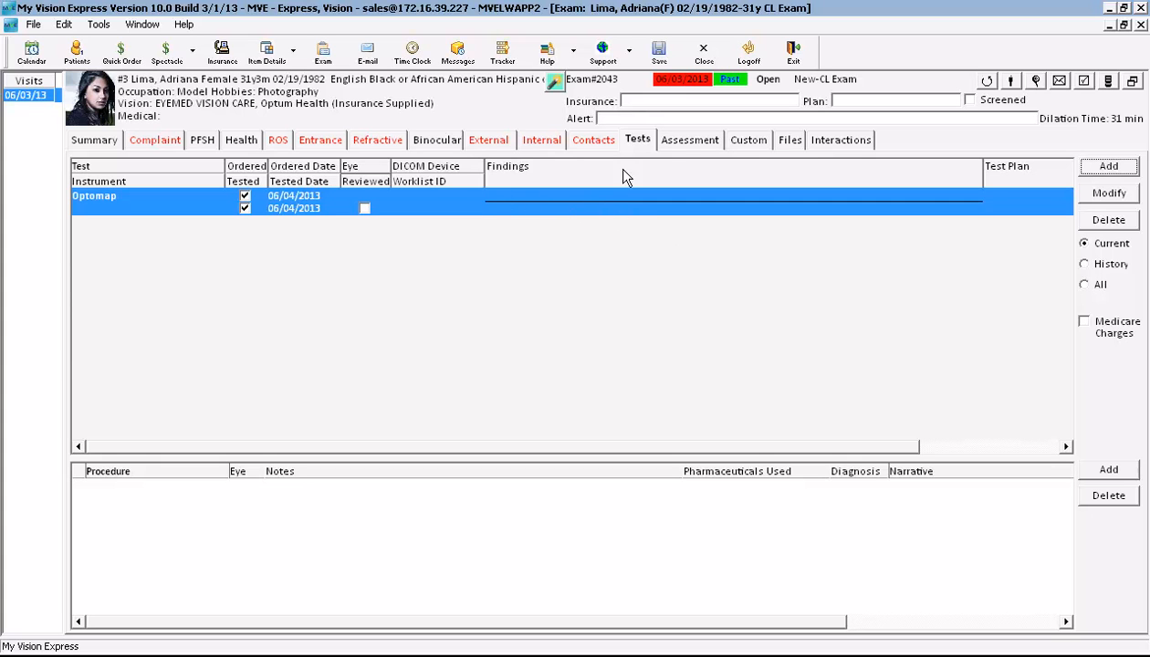
Step: Replace the 362.01 assessment plan with the Diabetes phrases that today's findings were reviewed with the patient and found retinopathy to be stable
click(682, 149)
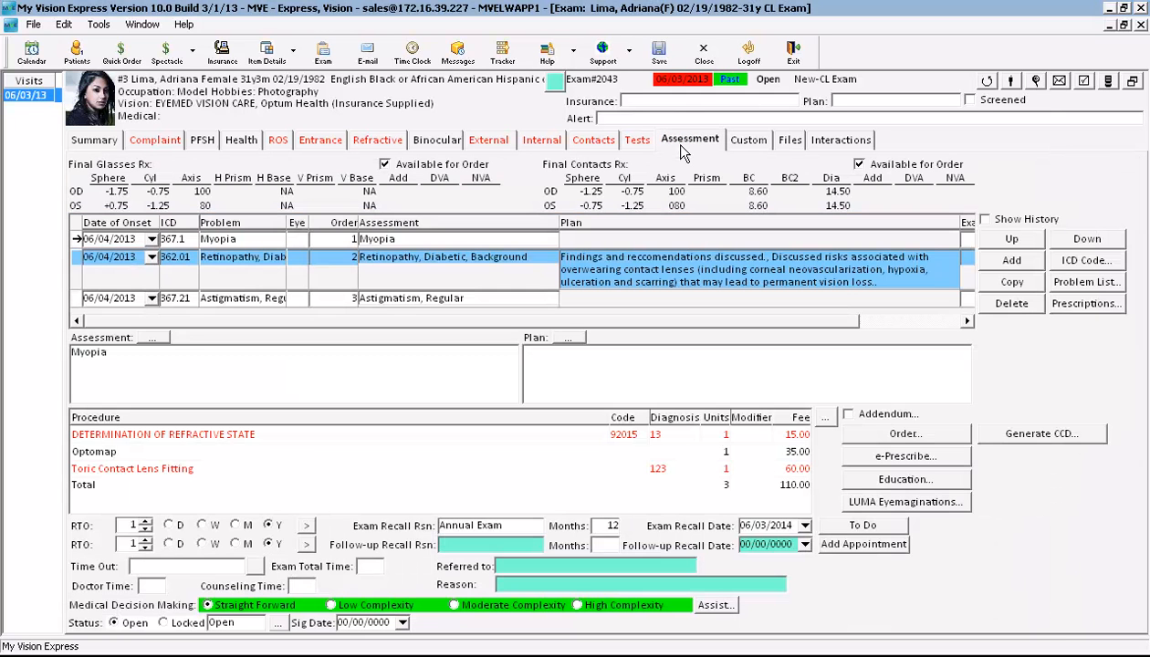
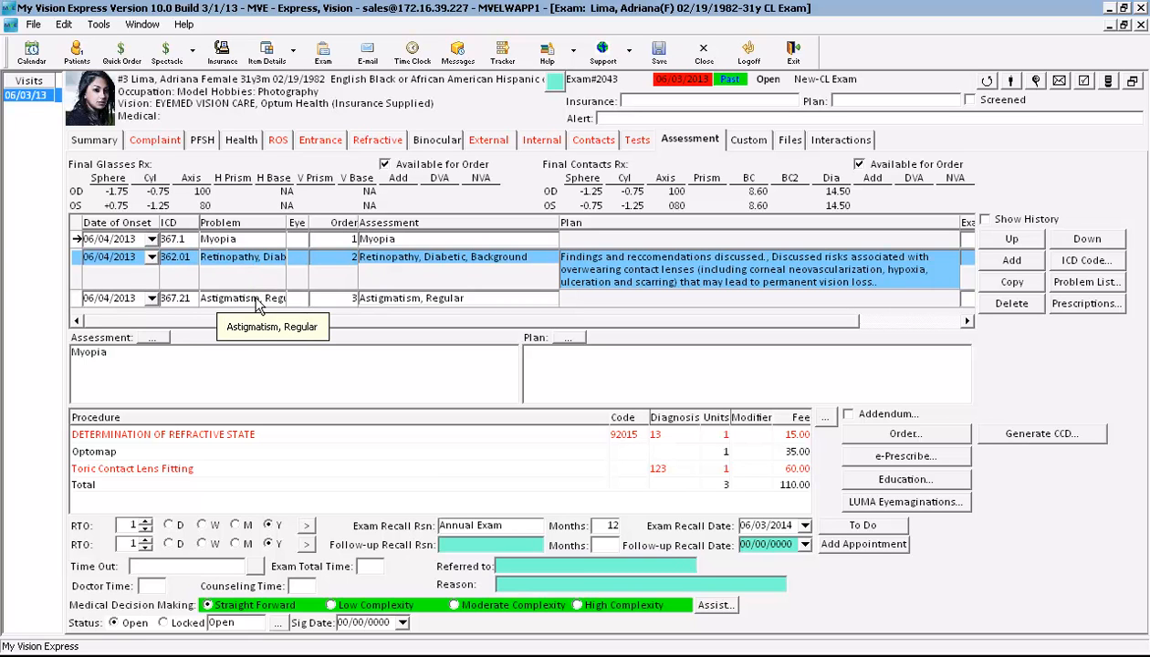
click(575, 339)
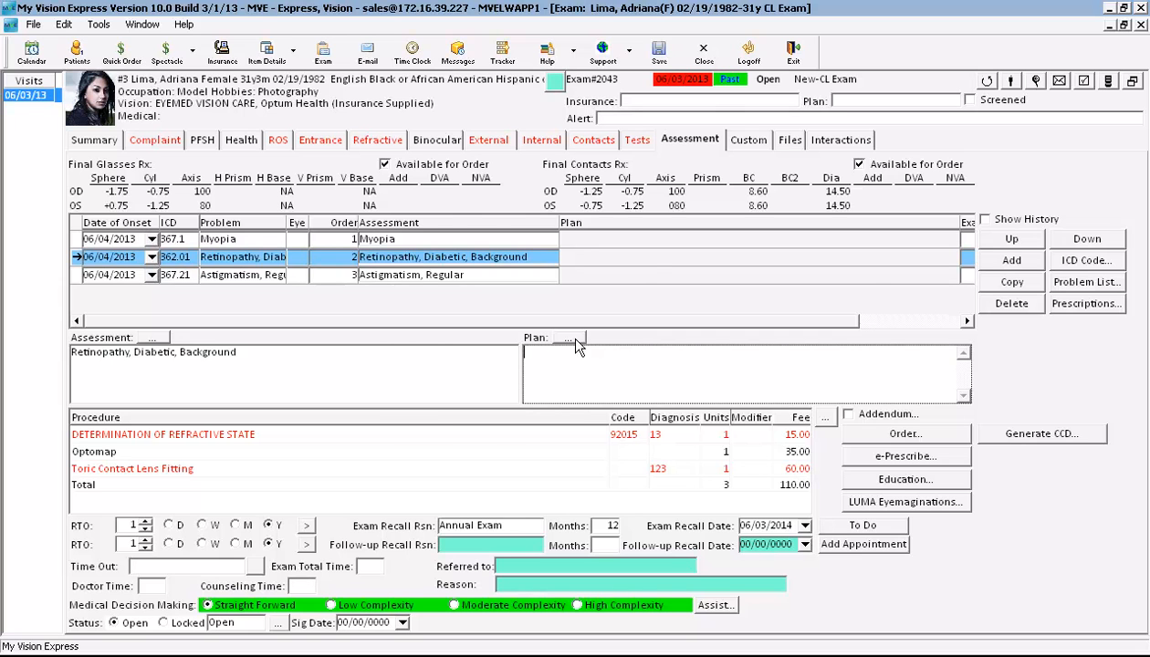
click(572, 339)
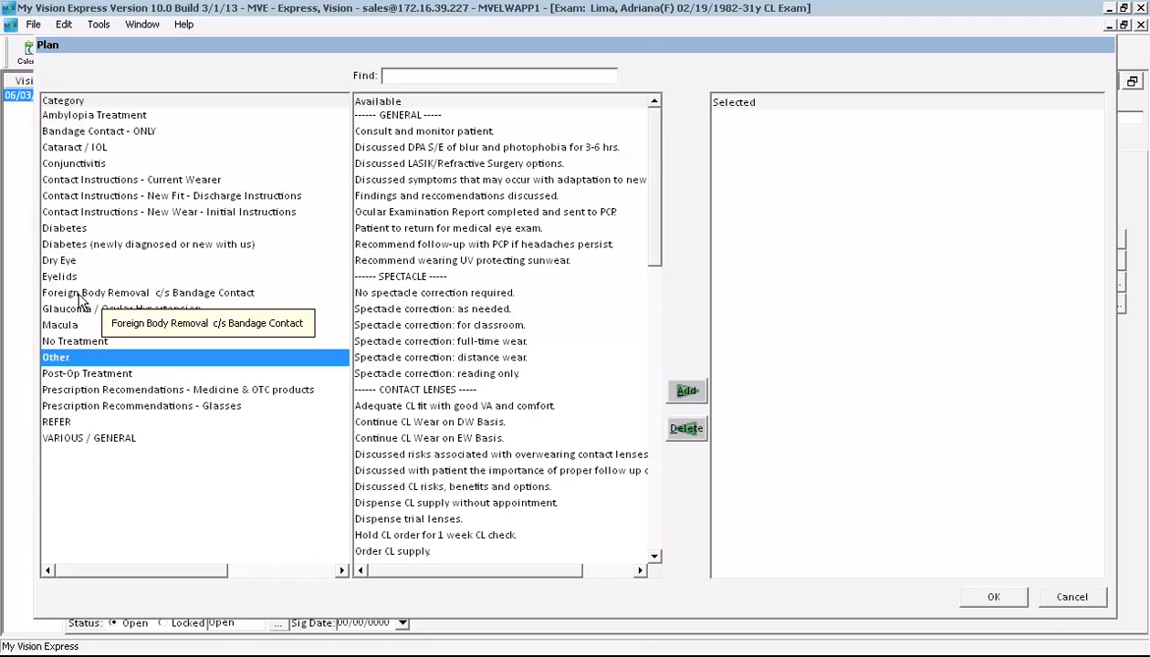
click(72, 228)
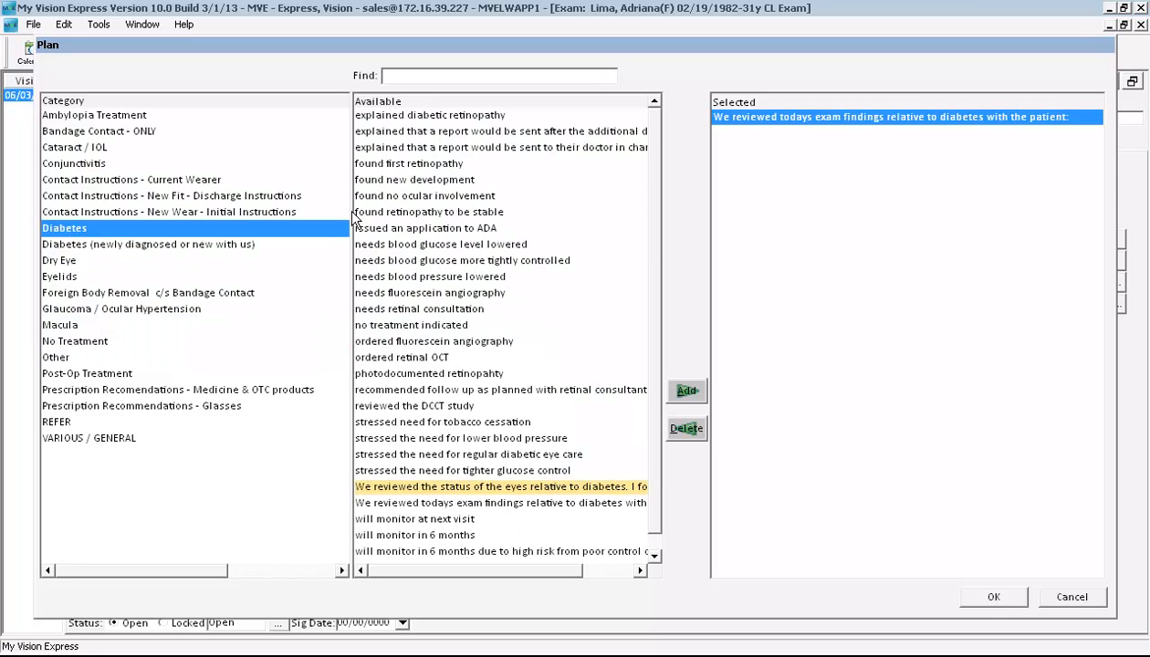
double_click(447, 213)
click(995, 597)
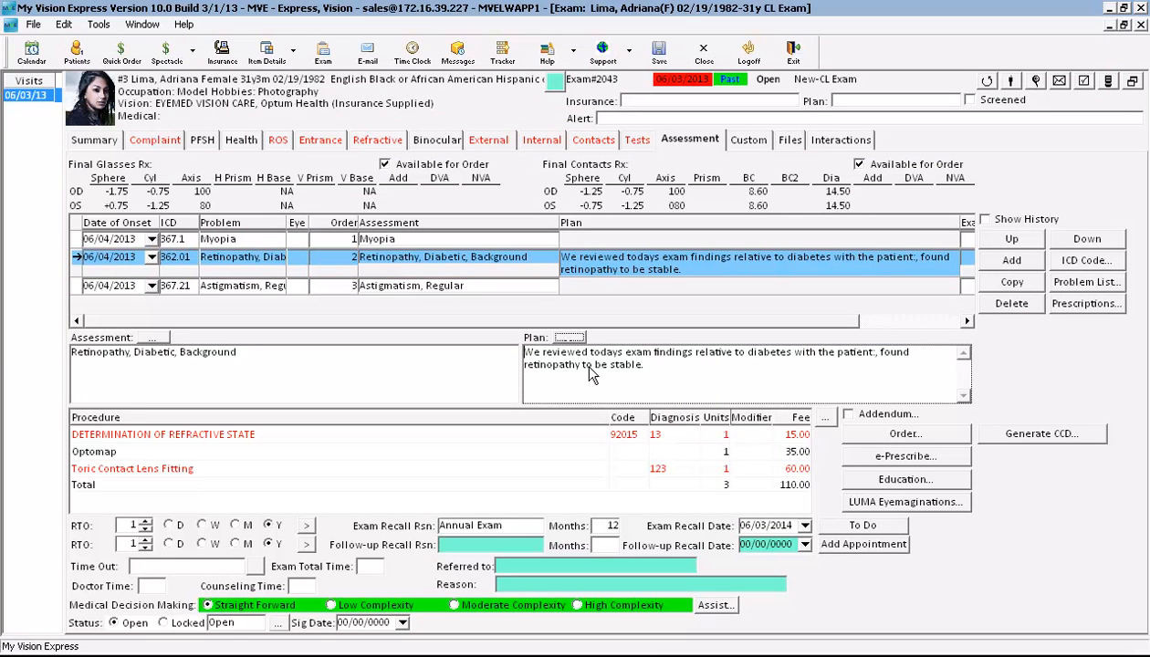
click(190, 239)
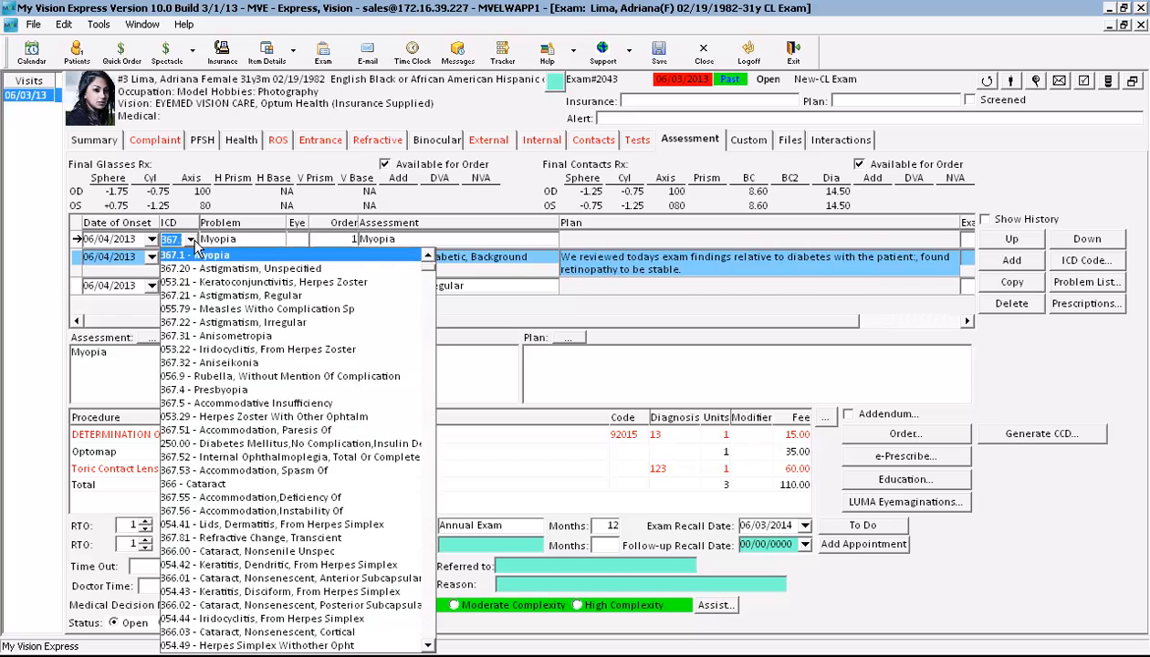
click(157, 317)
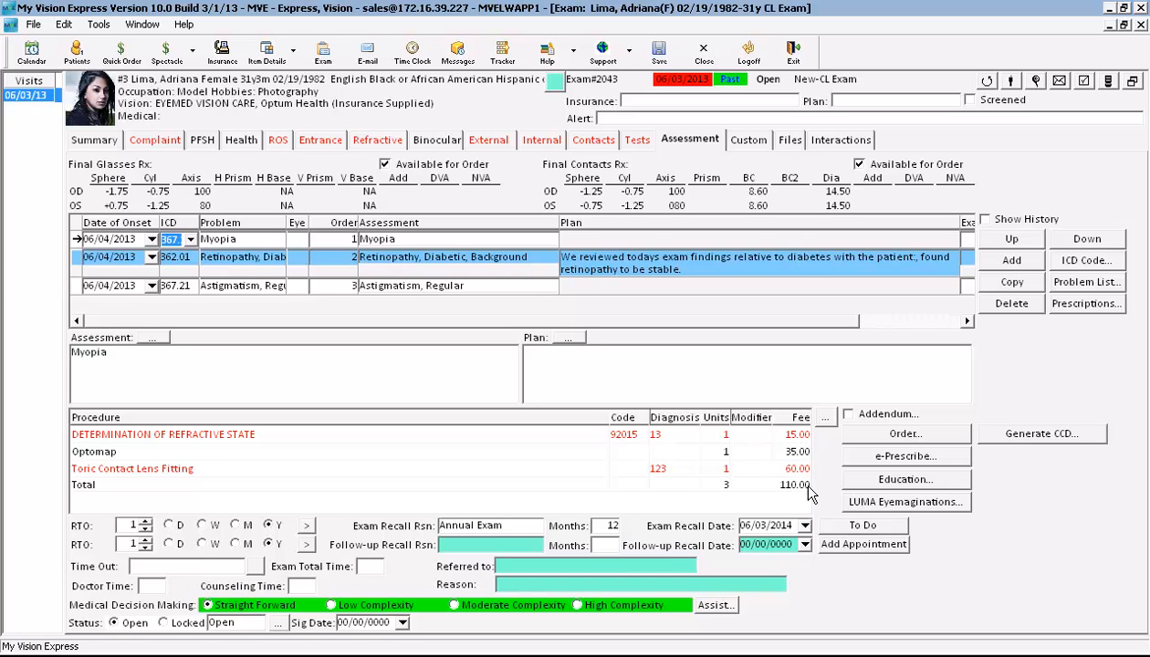
Step: Stamp the exam's time out with the current date and time and set the exam total time to 20
click(253, 565)
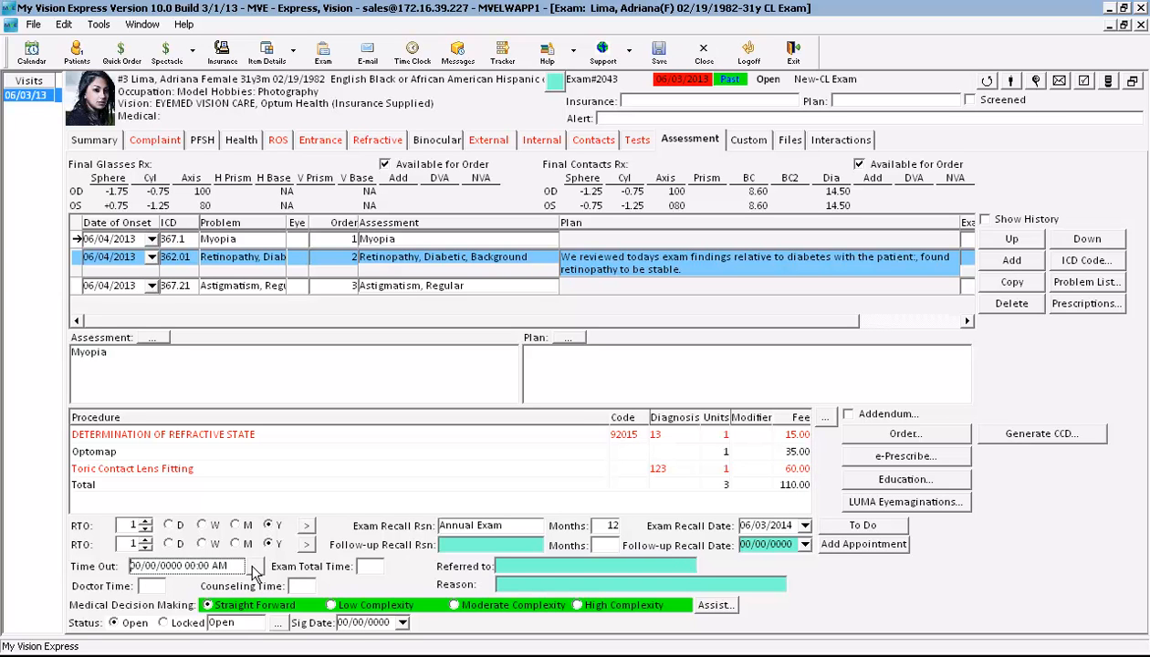
click(253, 564)
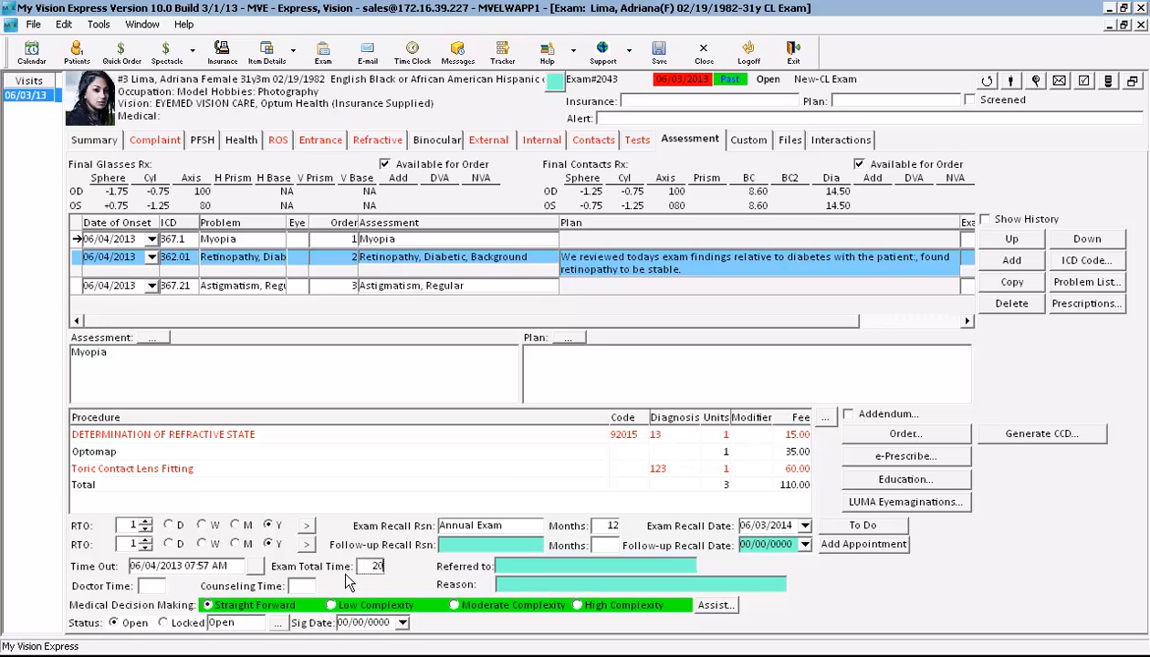
click(159, 589)
click(256, 623)
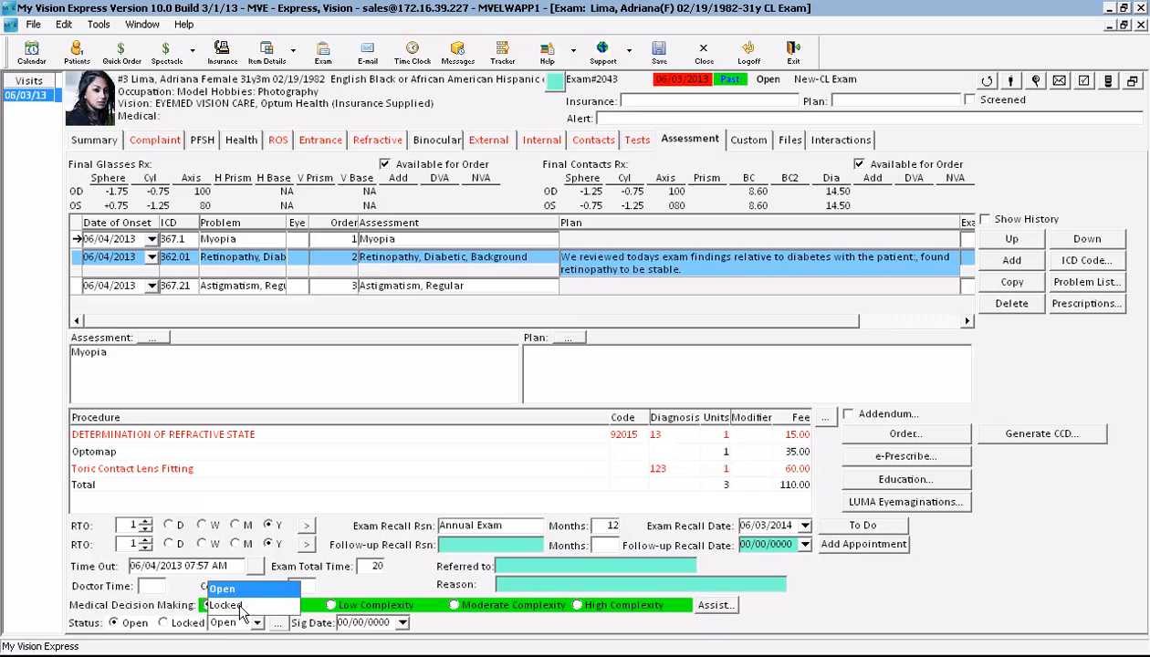
click(401, 570)
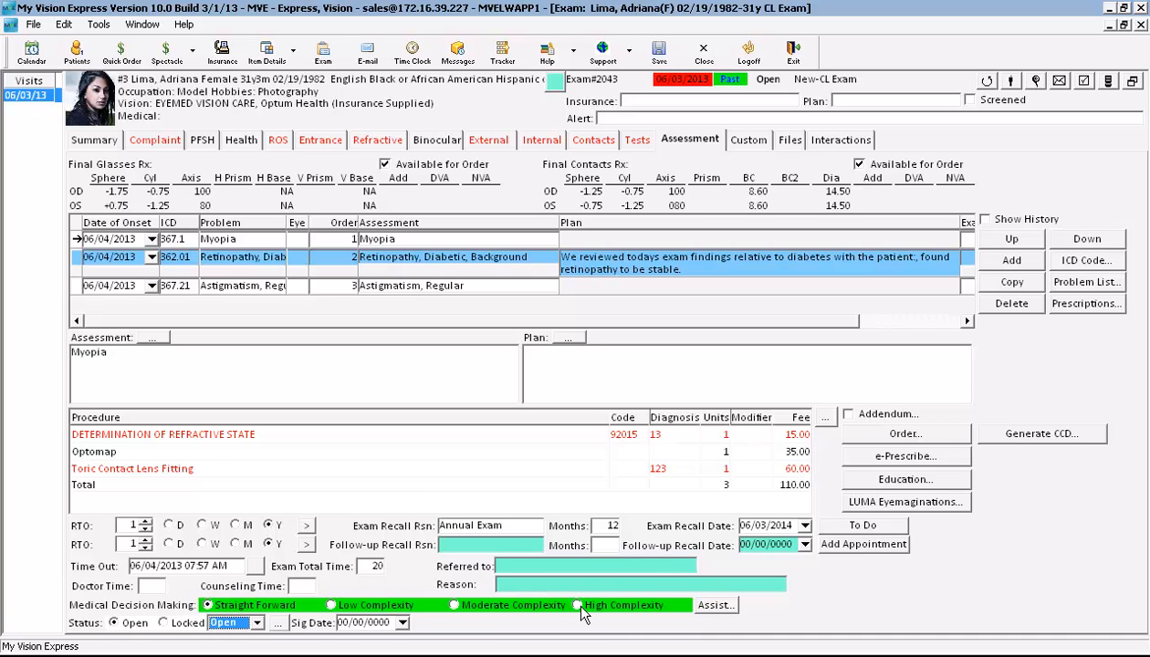
Step: Rate the medical decision making with Sx or Dx Multiple, Data Review Multiple and Risk High using the assist dialog
click(708, 609)
click(546, 291)
click(595, 290)
click(697, 312)
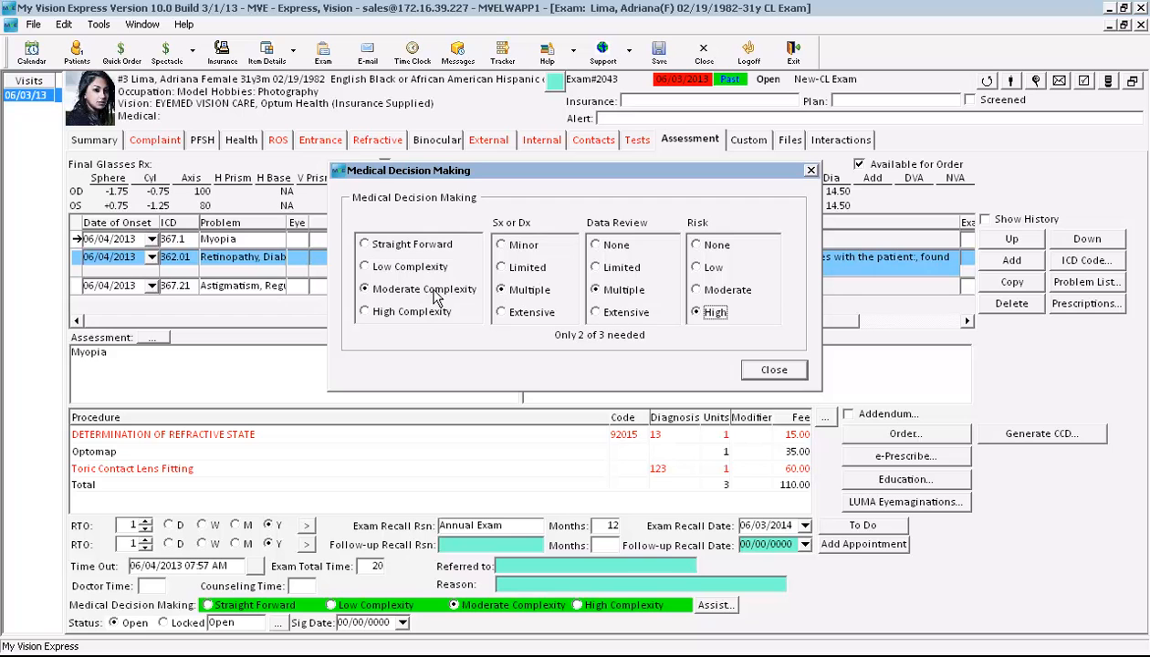
click(771, 369)
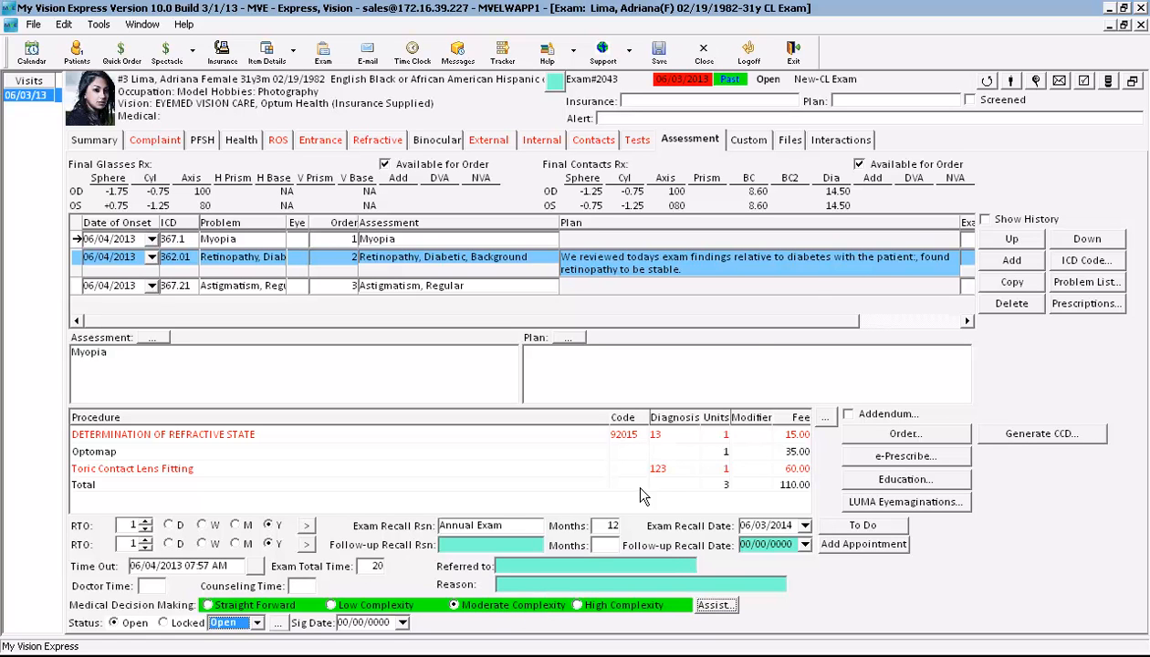
Step: Add the suggested new-patient exam code 99204 to the exam's procedures using the Exam Coder
click(1082, 84)
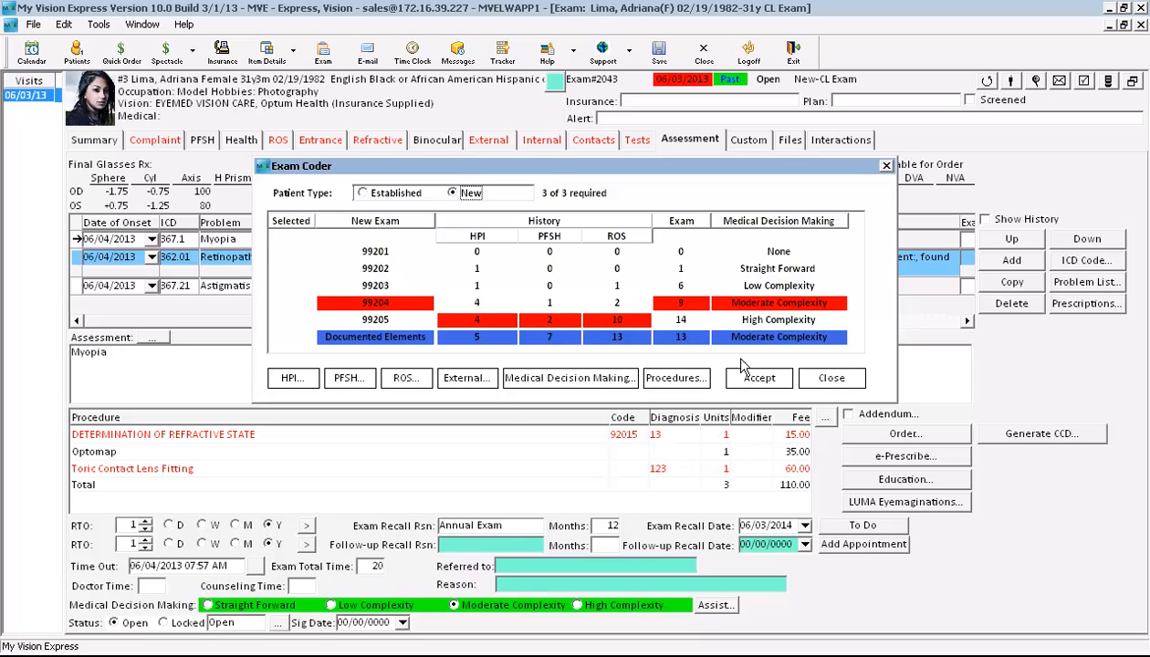
click(757, 381)
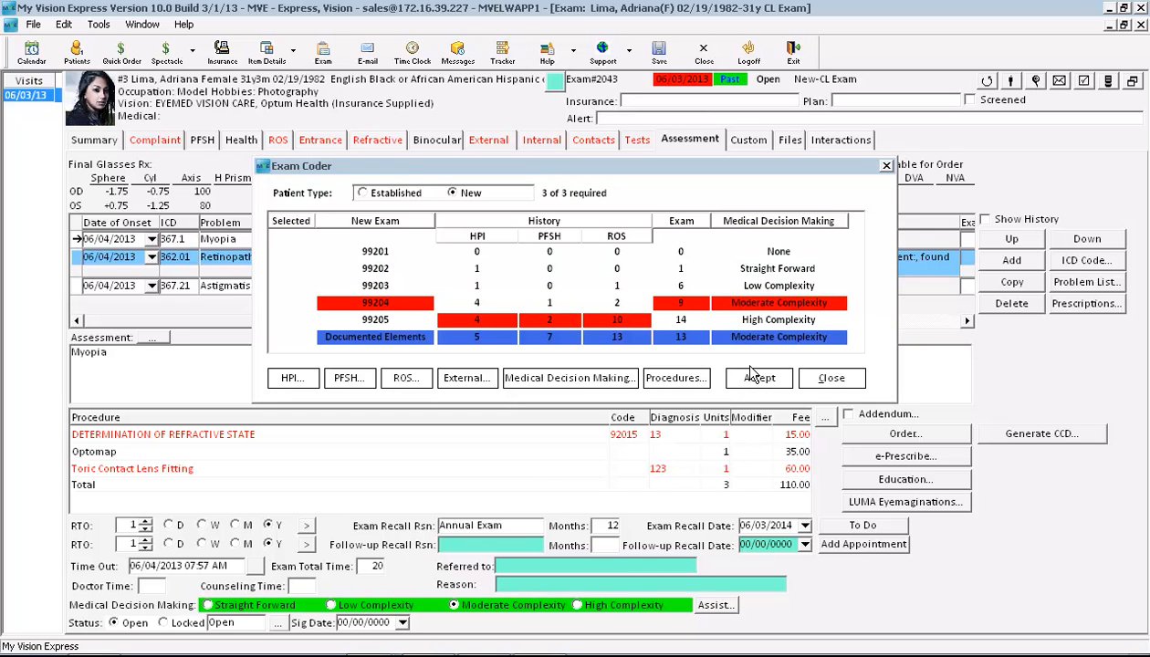
click(754, 383)
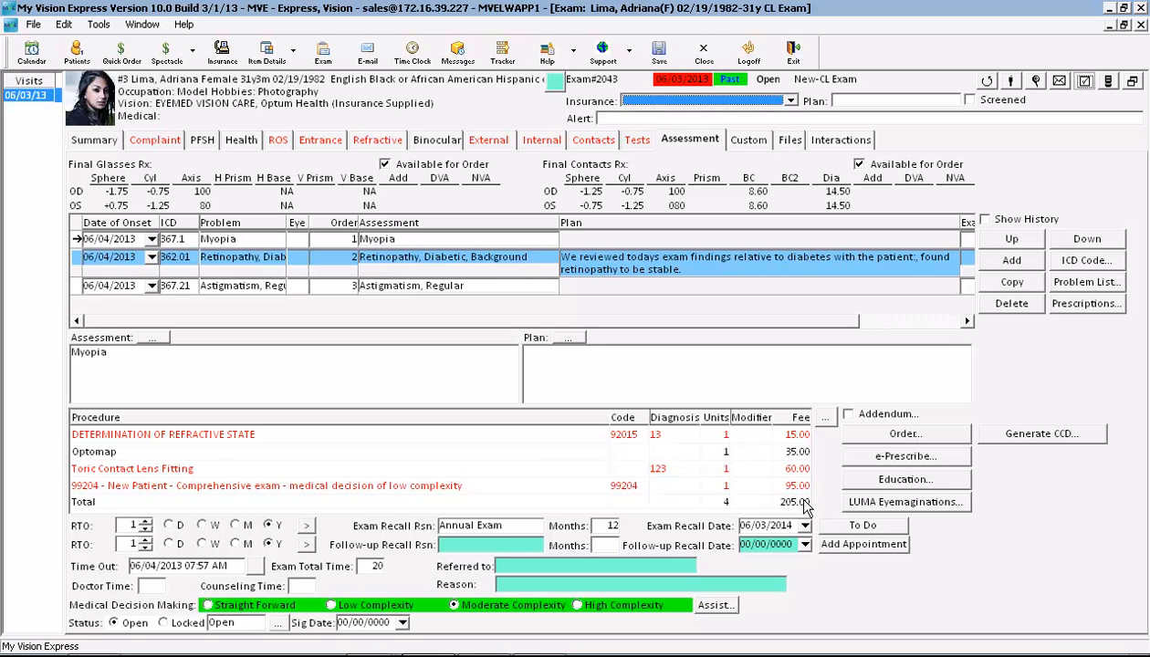
Step: Record the exam's referral to the listed MD, with Diabetic Retinopathy as the reason
click(688, 566)
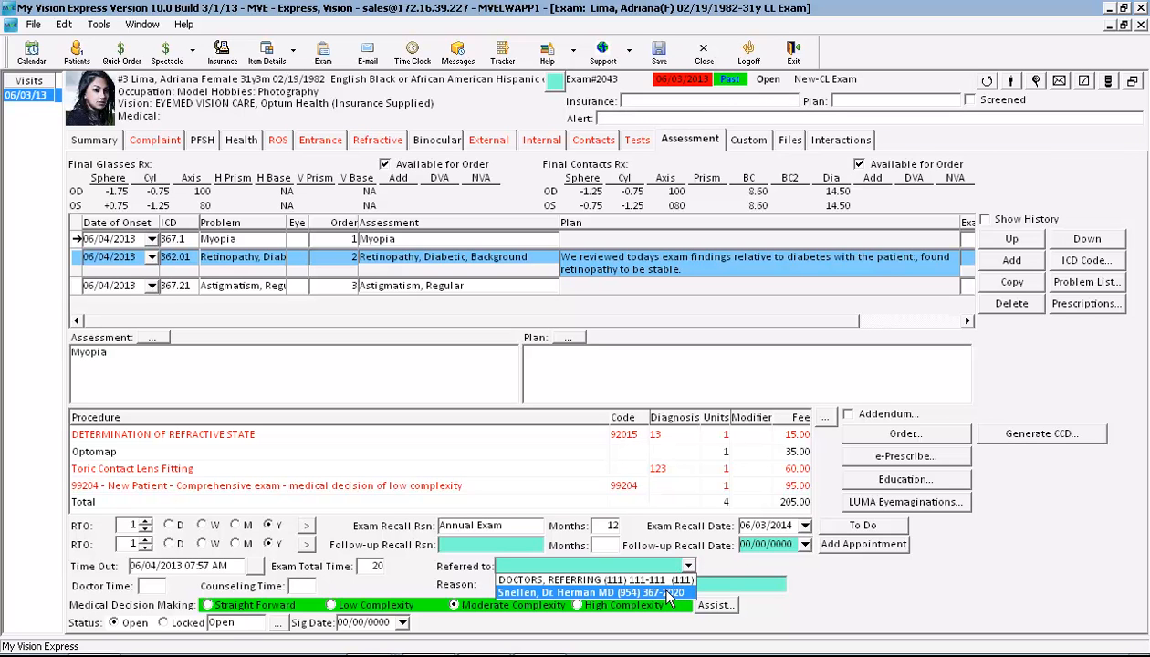
click(671, 593)
click(778, 586)
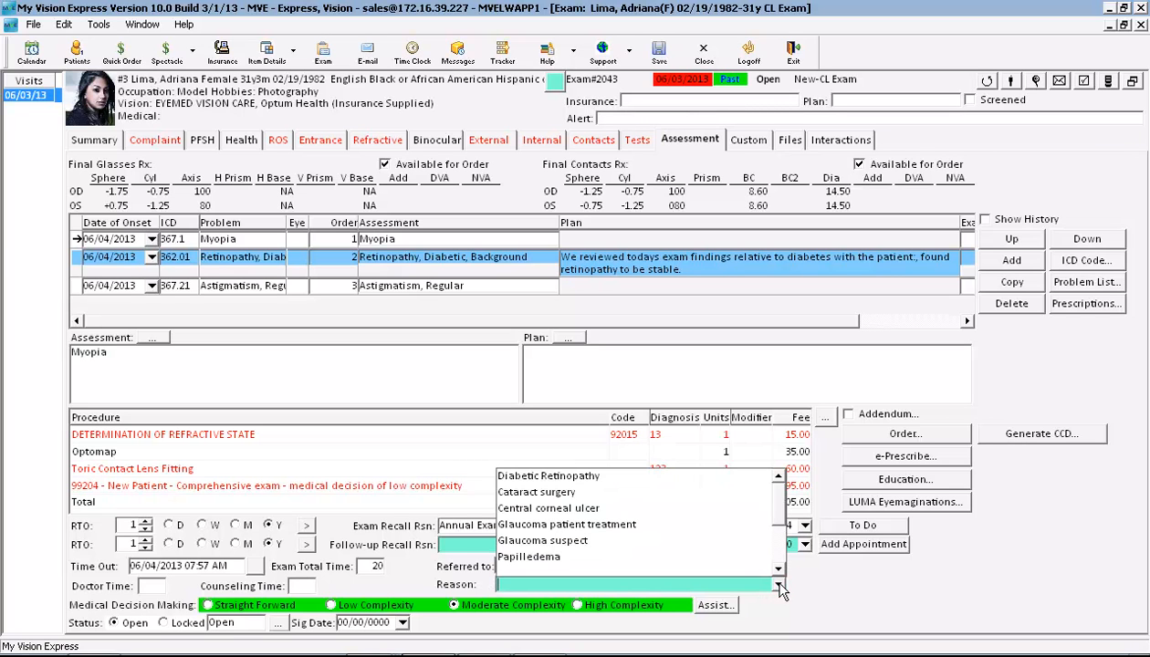
click(580, 476)
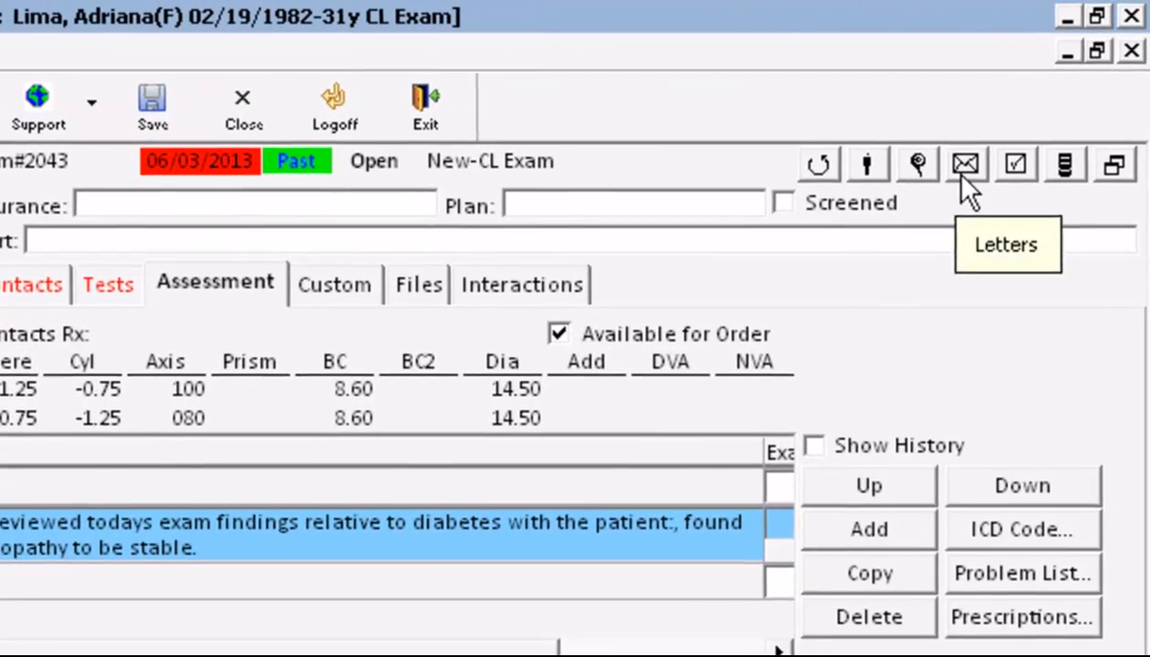
Step: Preview the Referral - Other Referral letter for this exam, examining its addressee, patient details and assessment list, and close the letters
click(1022, 116)
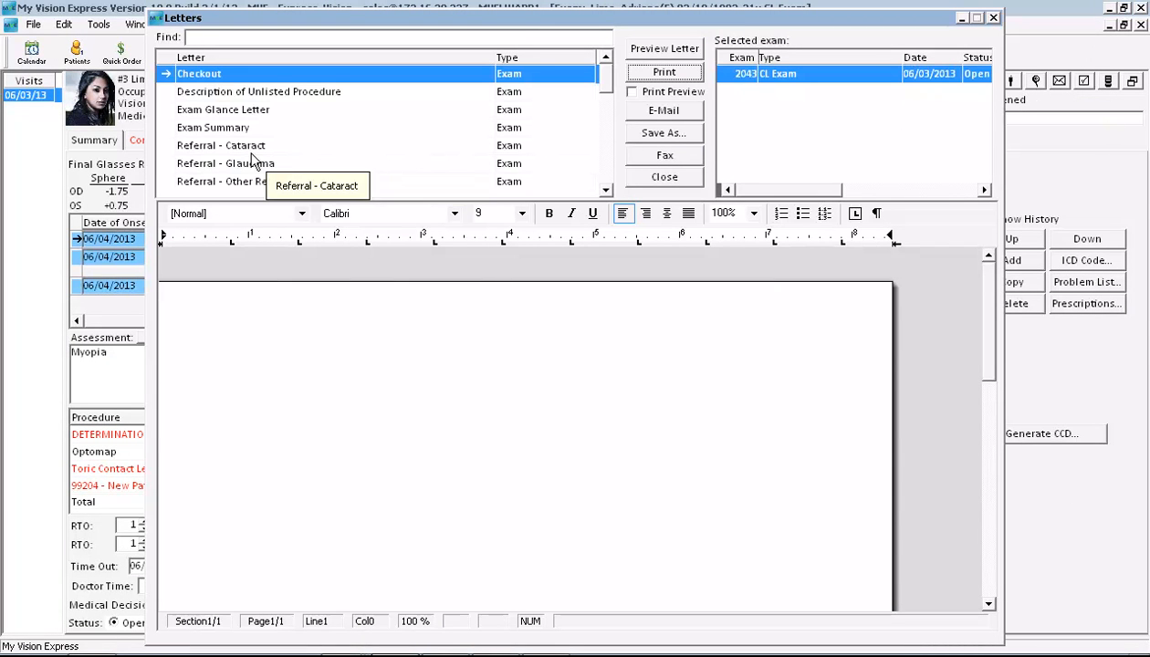
click(245, 182)
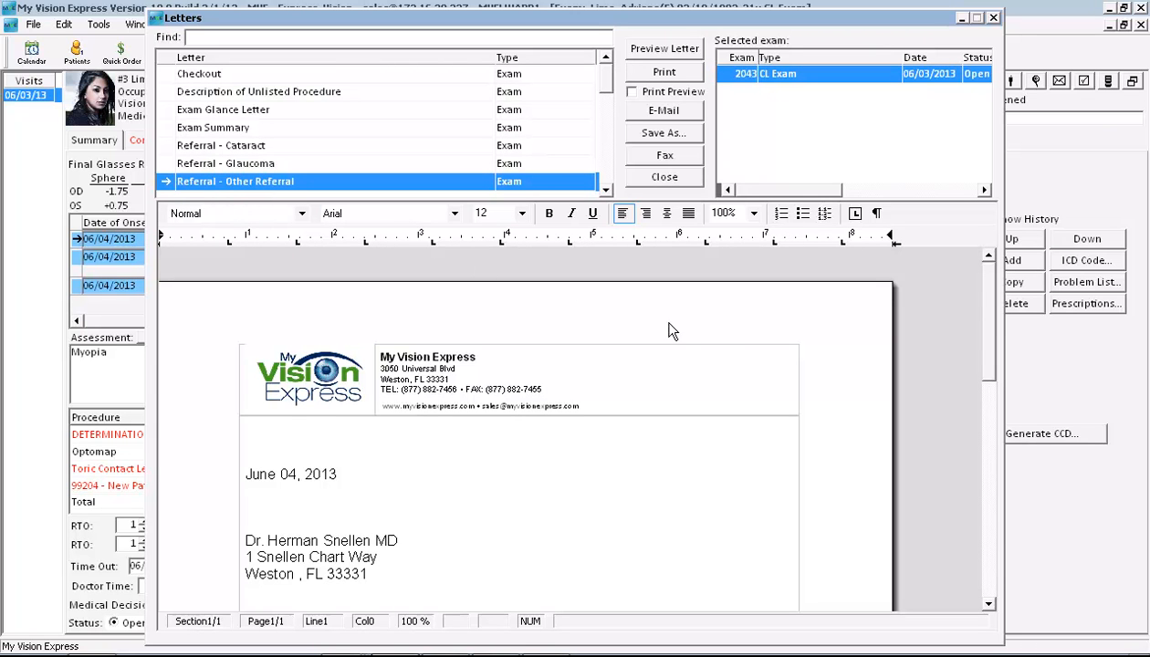
scroll(992, 301, down, 1)
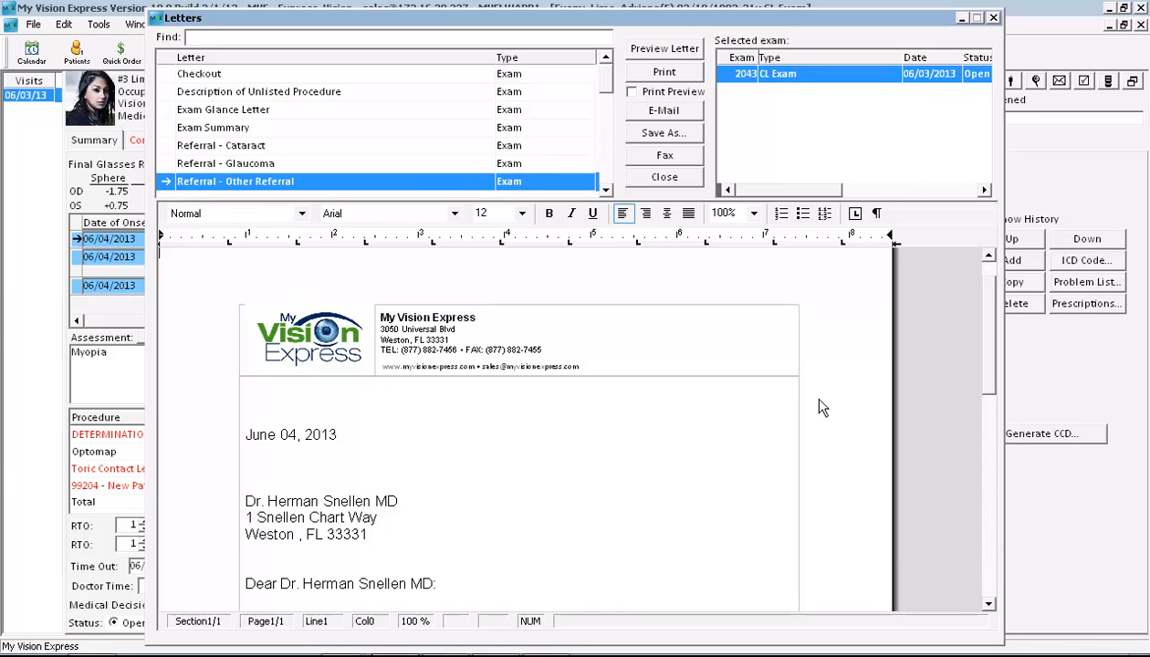
drag(987, 339, 986, 387)
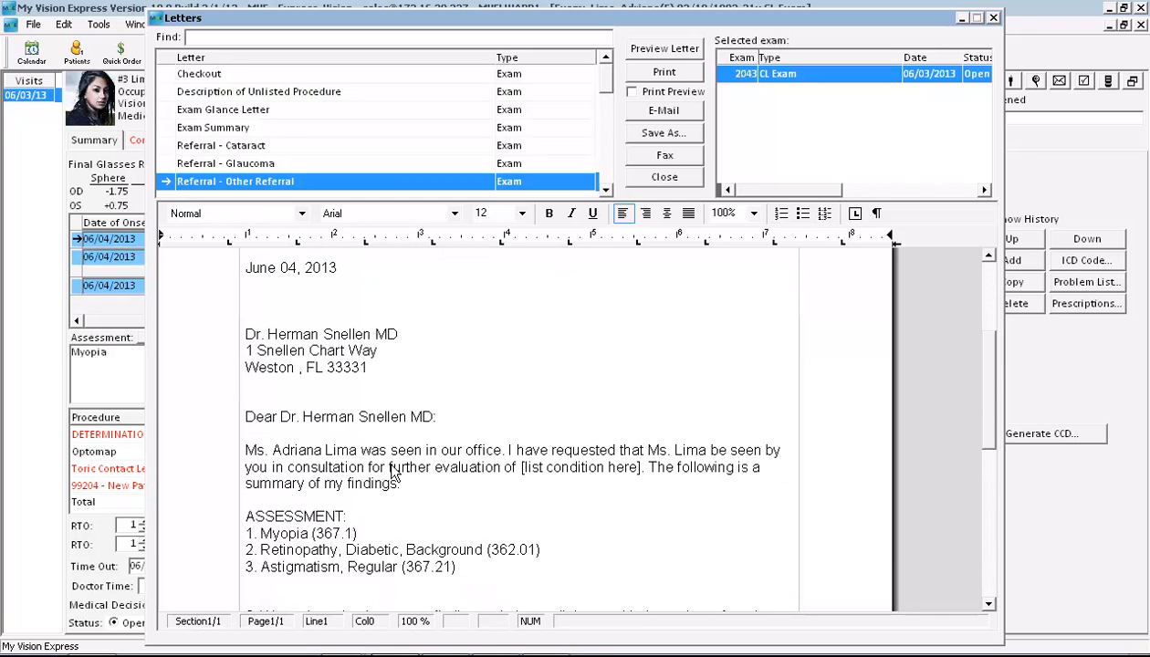
drag(362, 452, 244, 452)
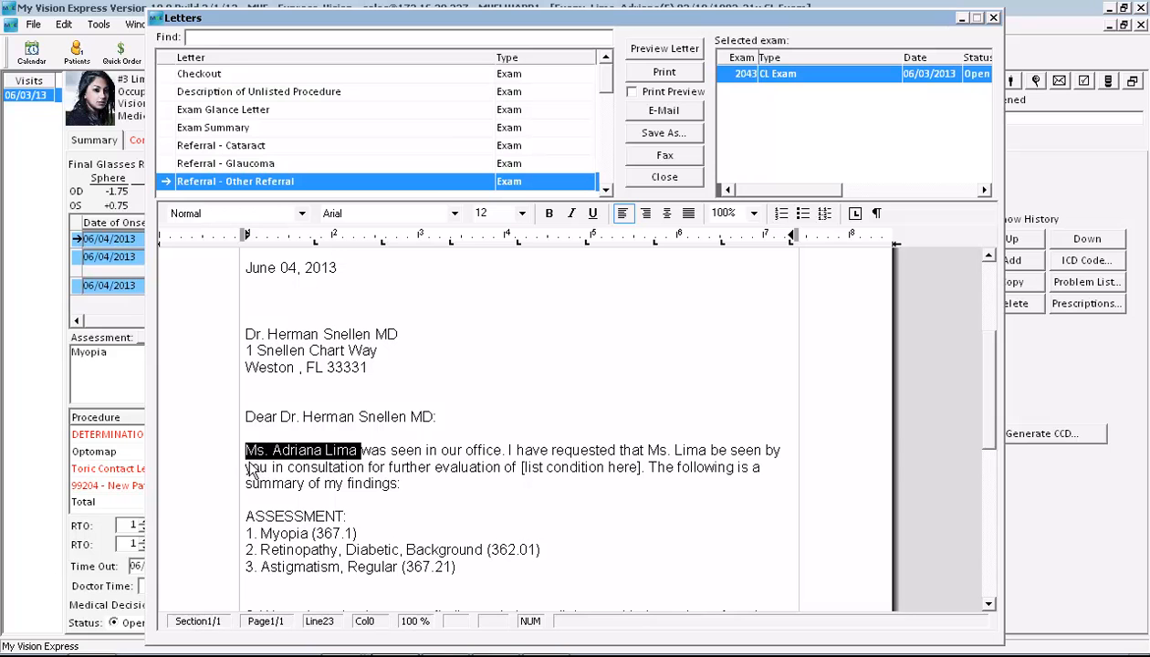
drag(246, 500, 245, 516)
drag(324, 536, 467, 565)
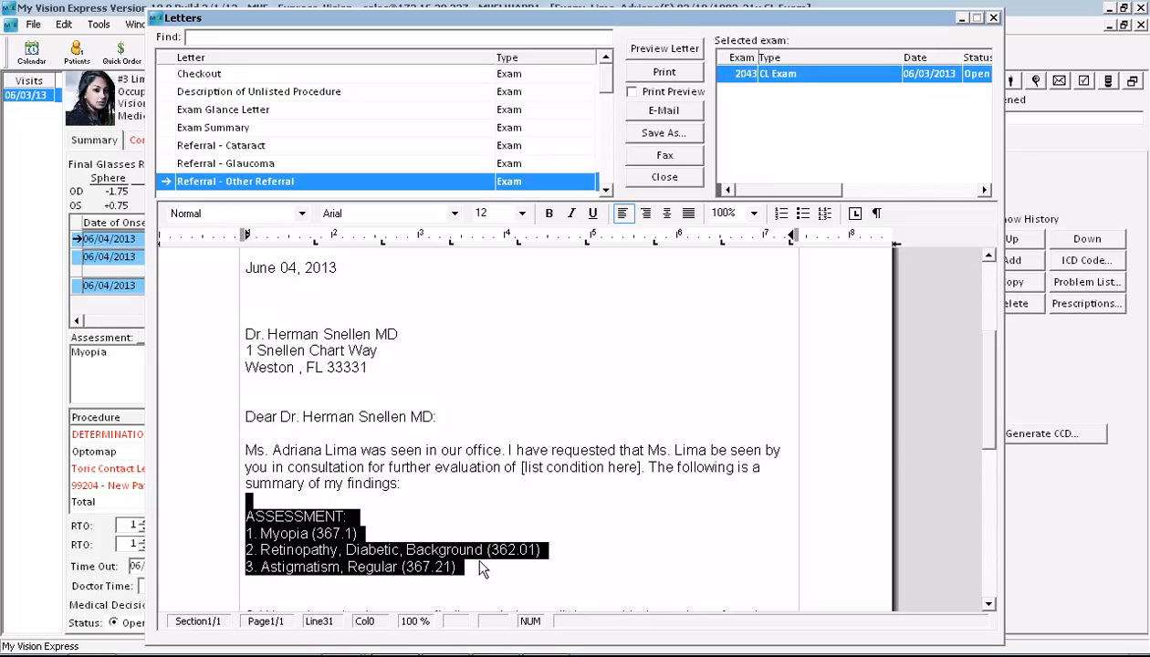
click(483, 527)
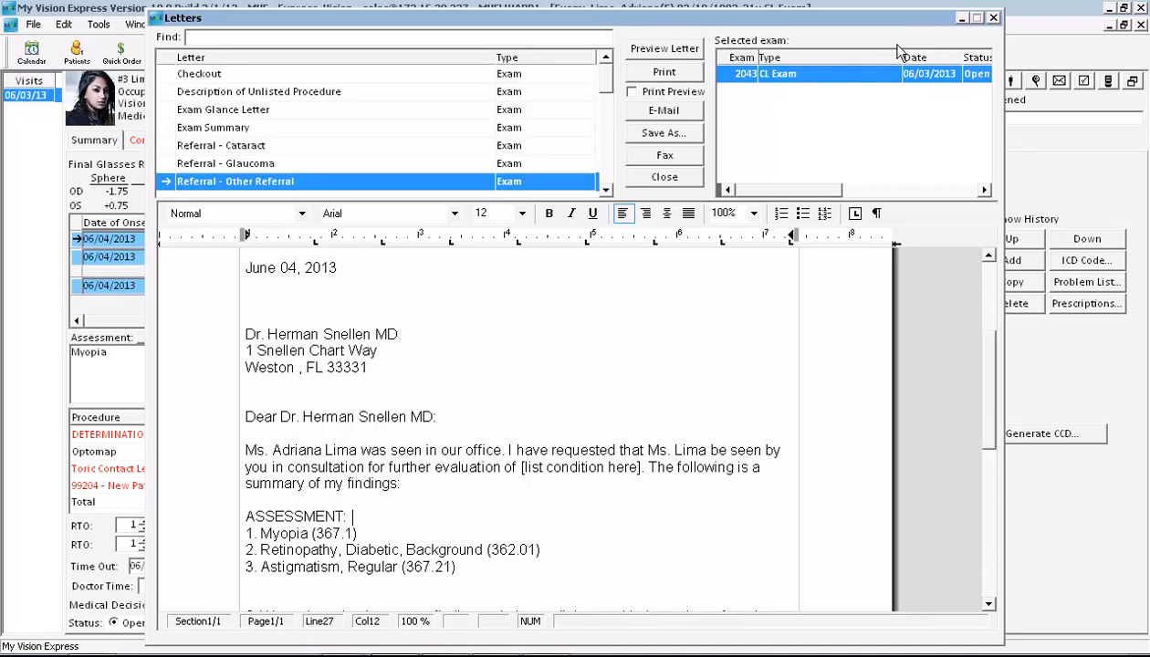
click(993, 19)
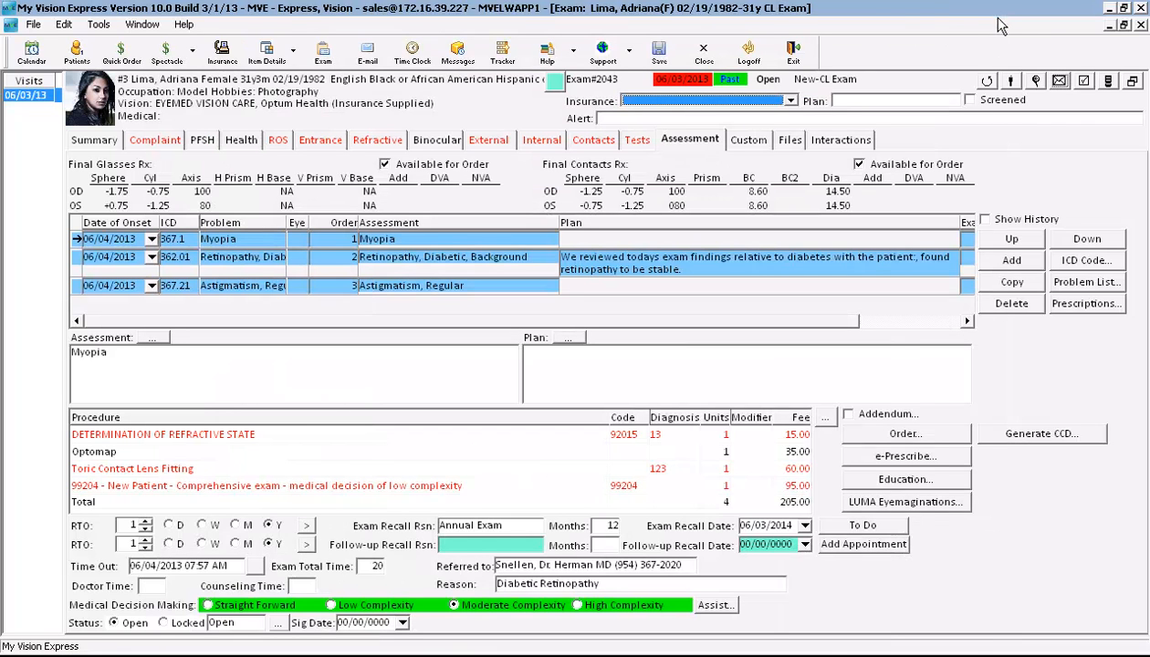
Step: Run the attached Dry Eye patient education document, look through its pages, and close the exam education list
click(899, 484)
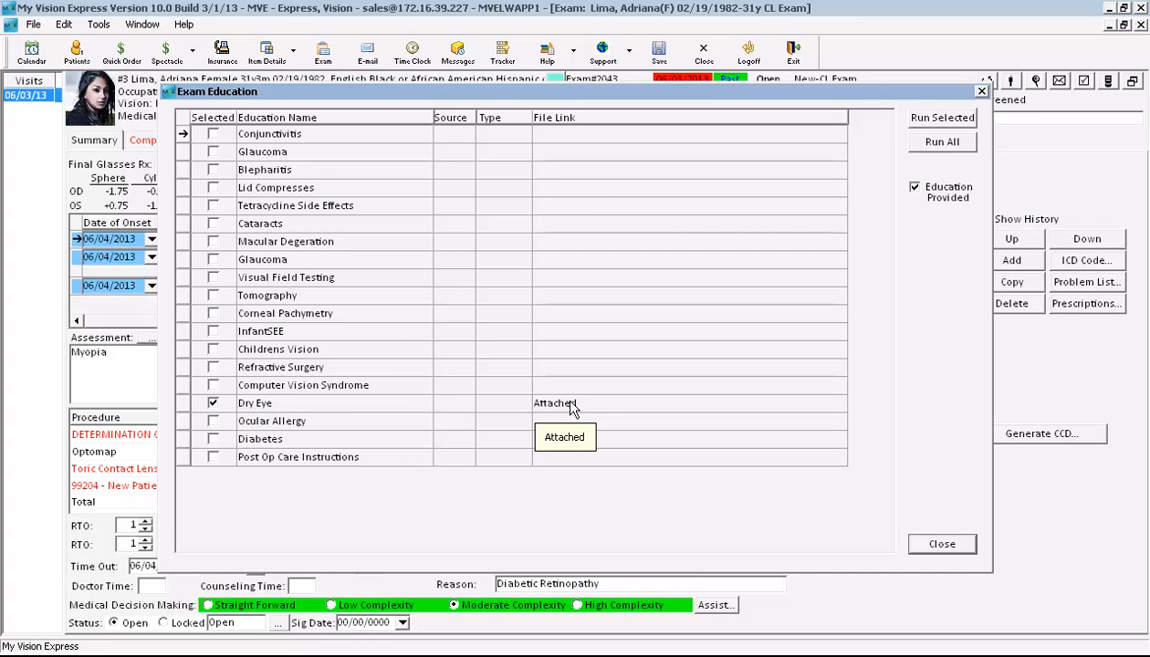
click(944, 126)
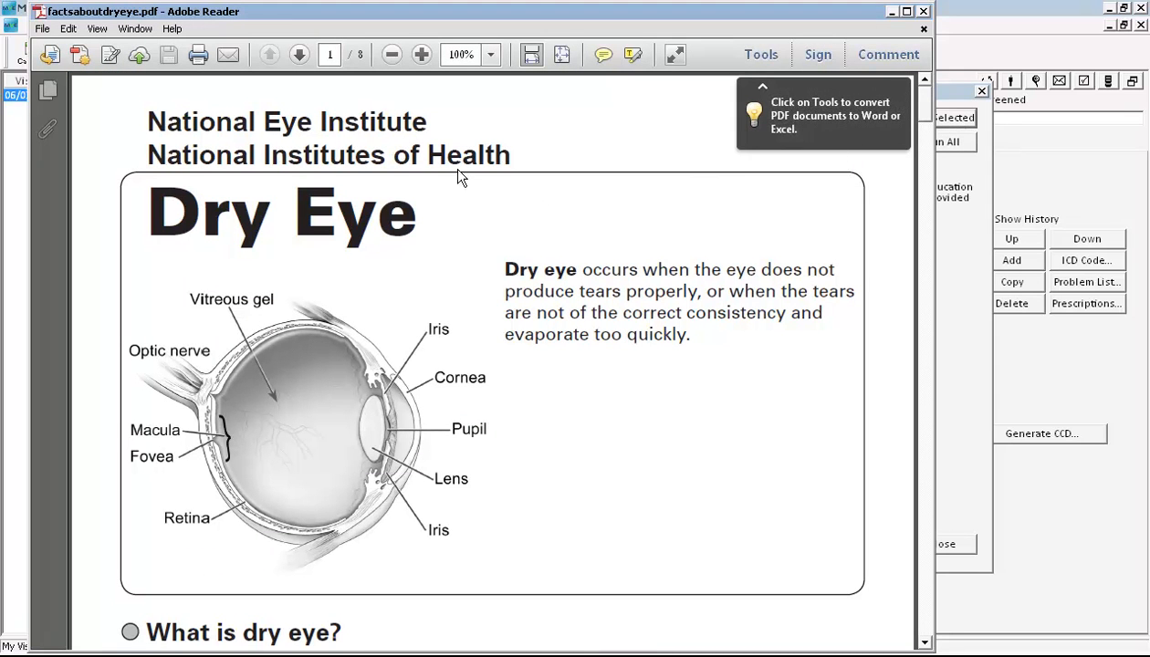
scroll(927, 119, down, 5)
scroll(926, 173, down, 7)
scroll(916, 190, down, 2)
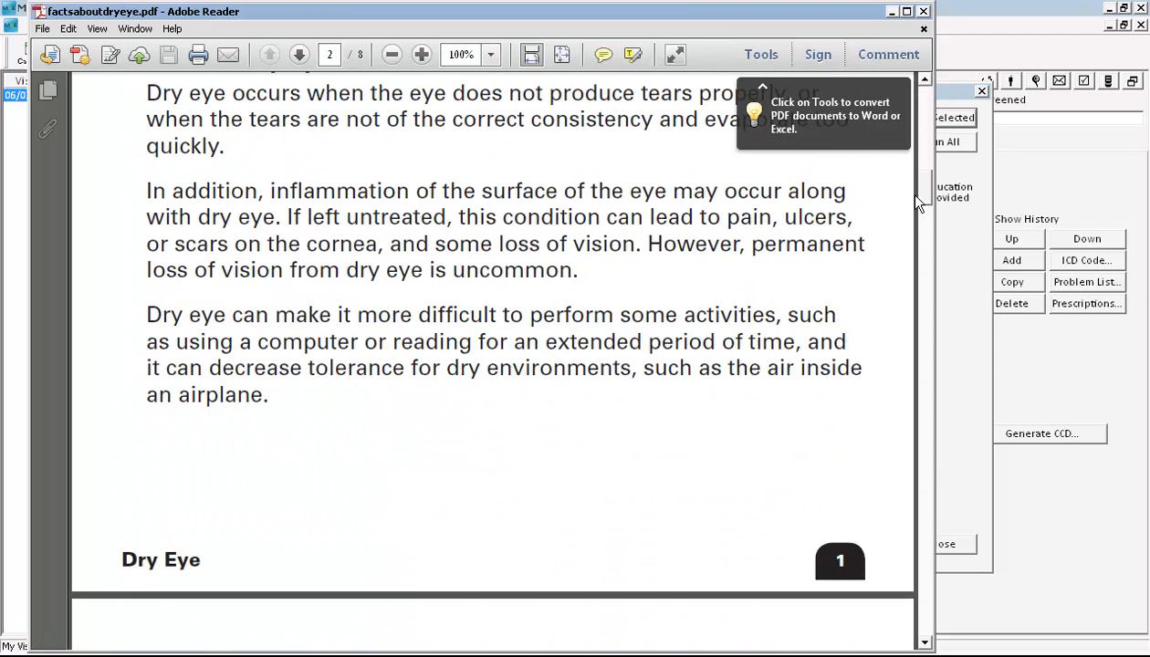
scroll(918, 202, down, 10)
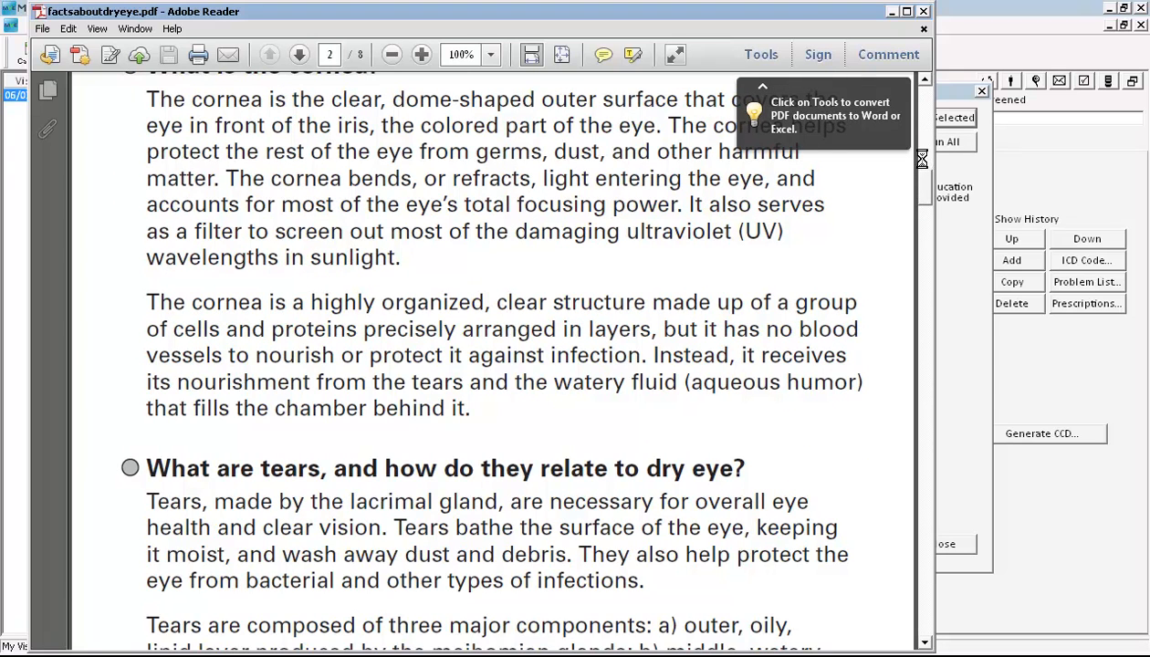
drag(922, 162, 903, 128)
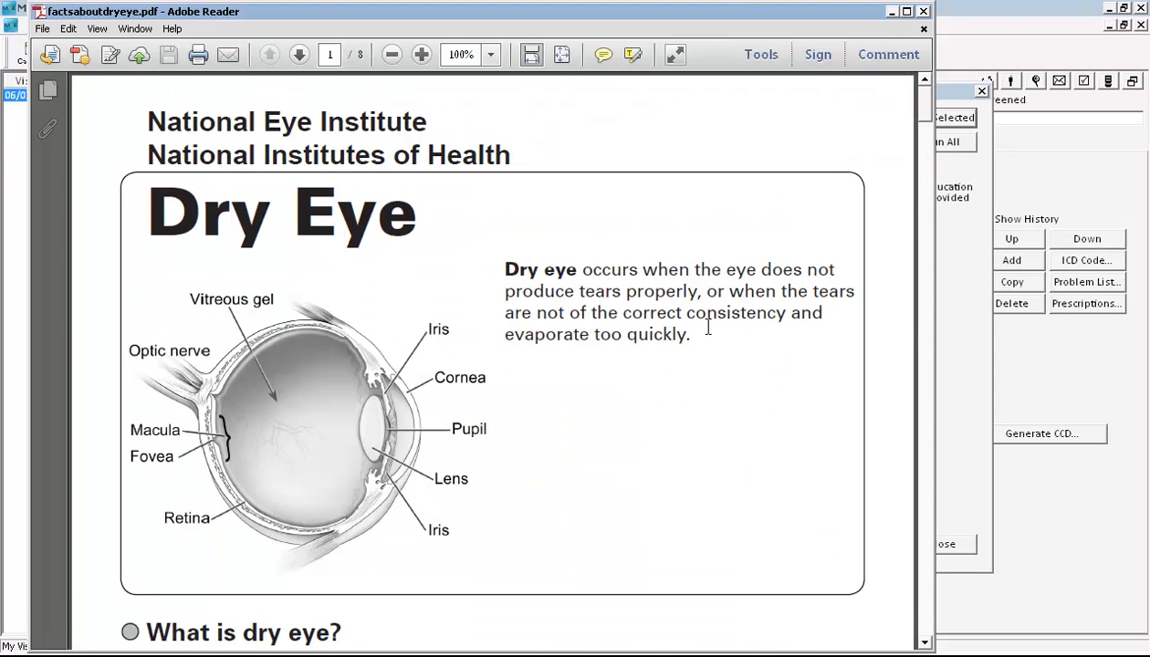
click(923, 13)
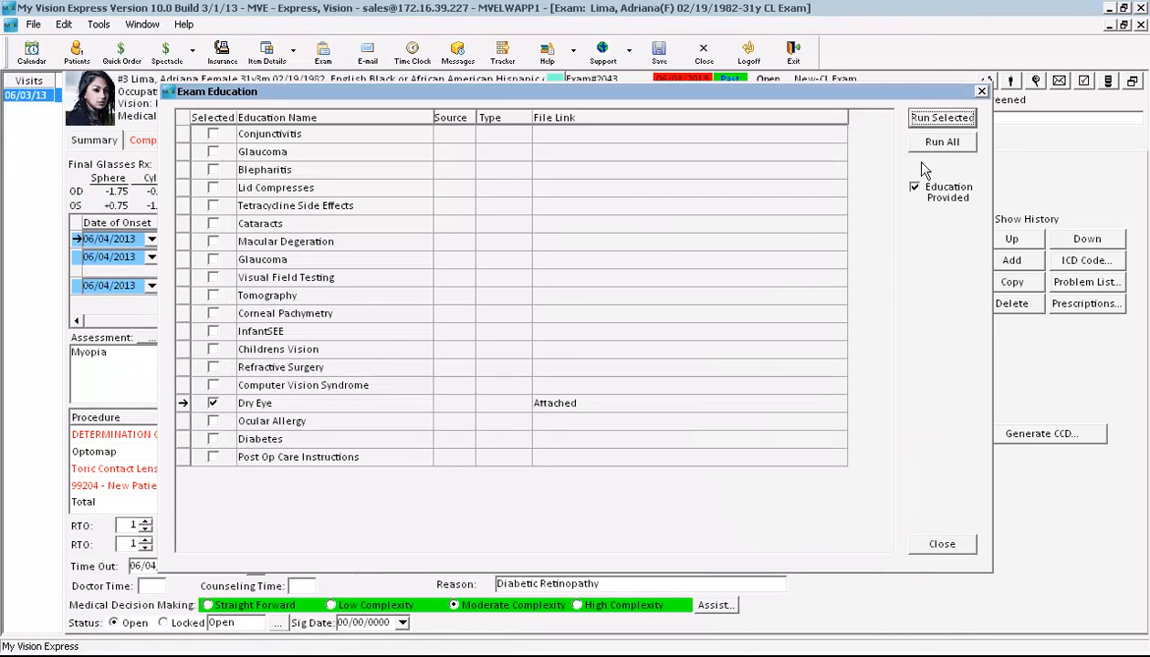
click(942, 544)
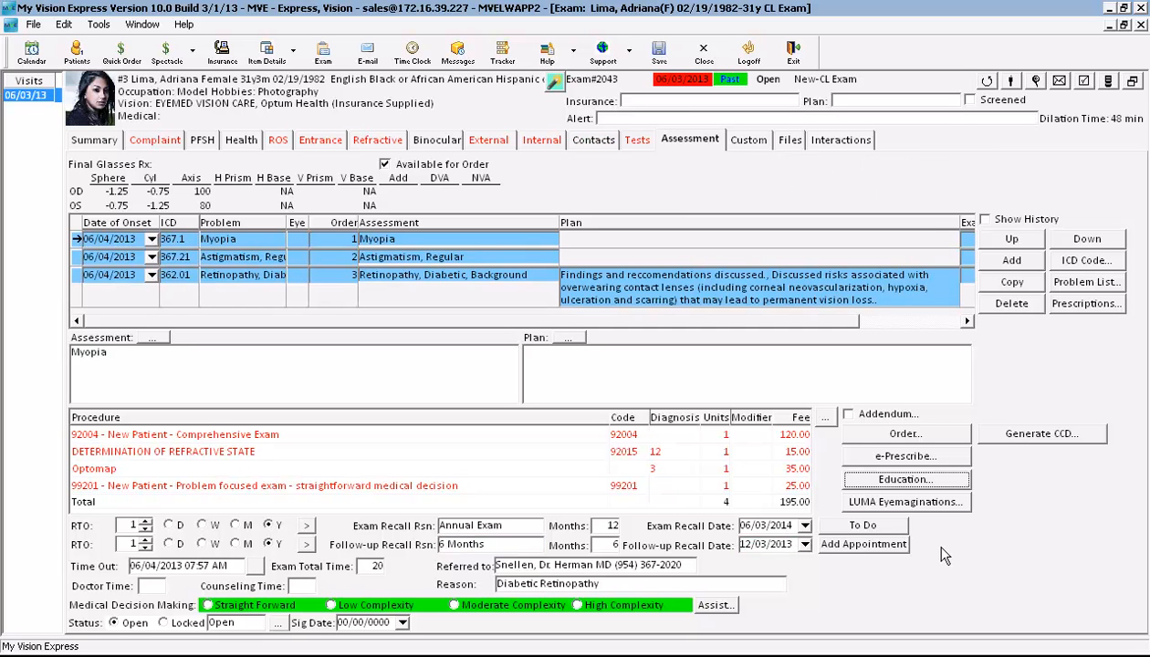
Step: Look over the exam's custom fields and view the attached file Visual_Field_test_right.jpg
click(756, 144)
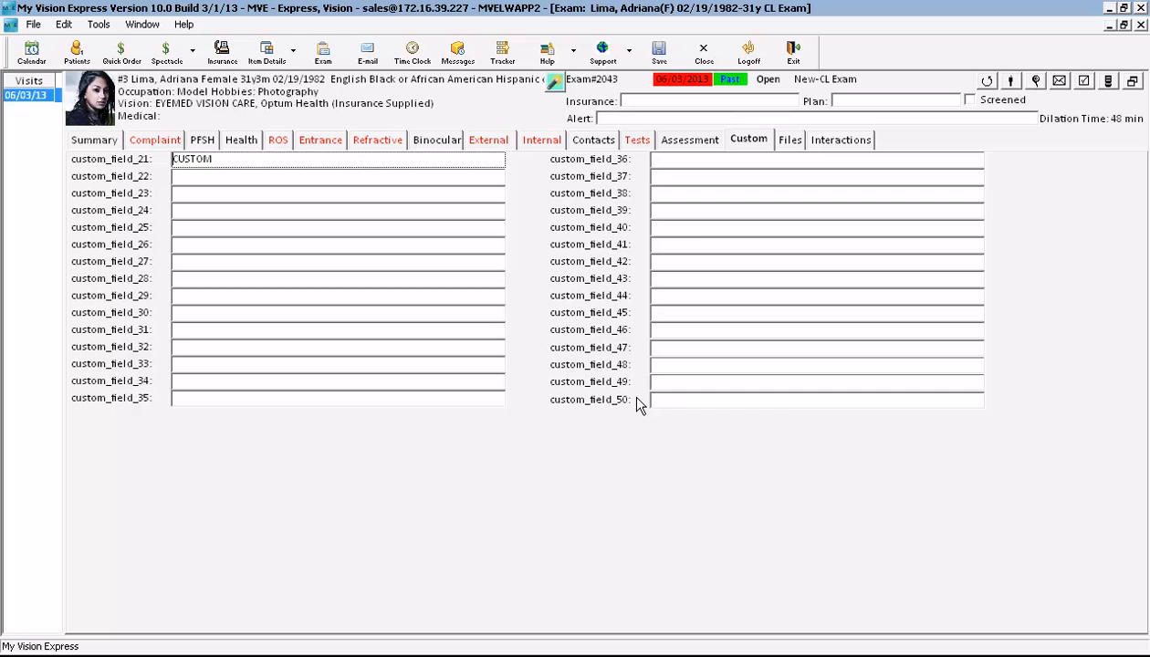
click(788, 141)
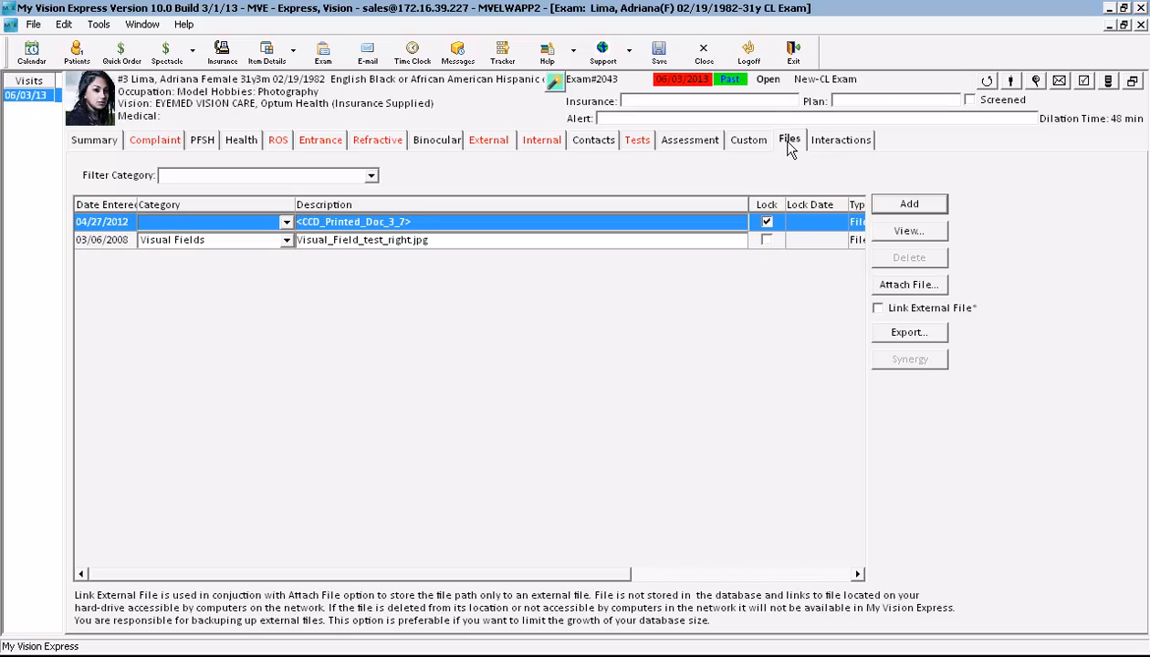
click(566, 239)
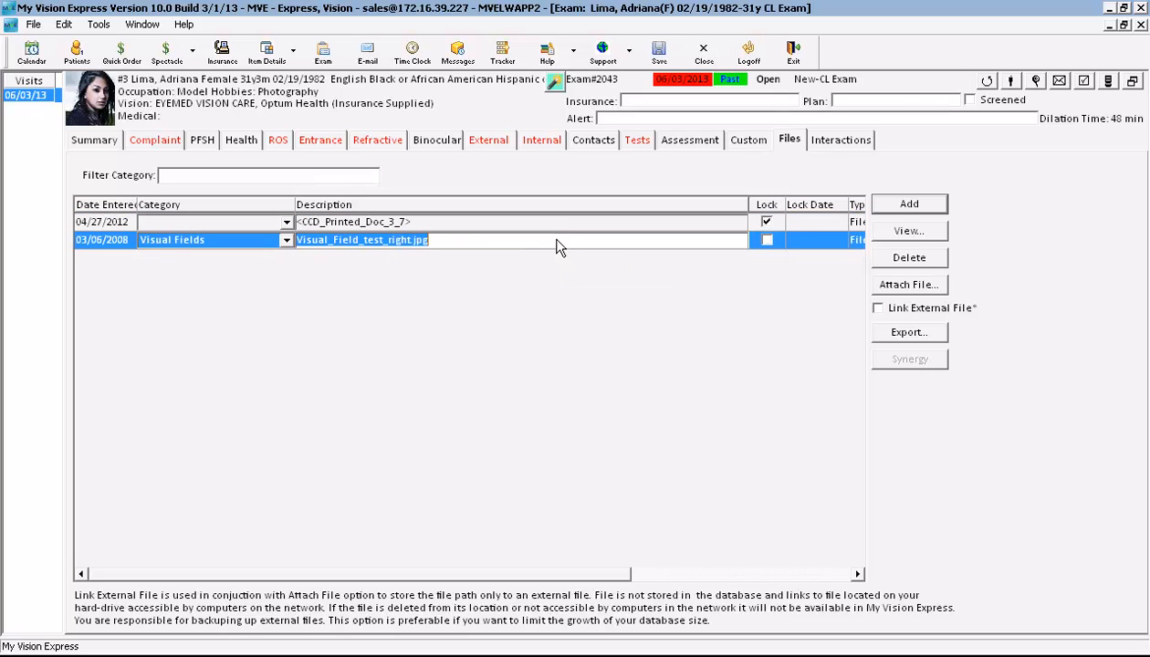
click(911, 233)
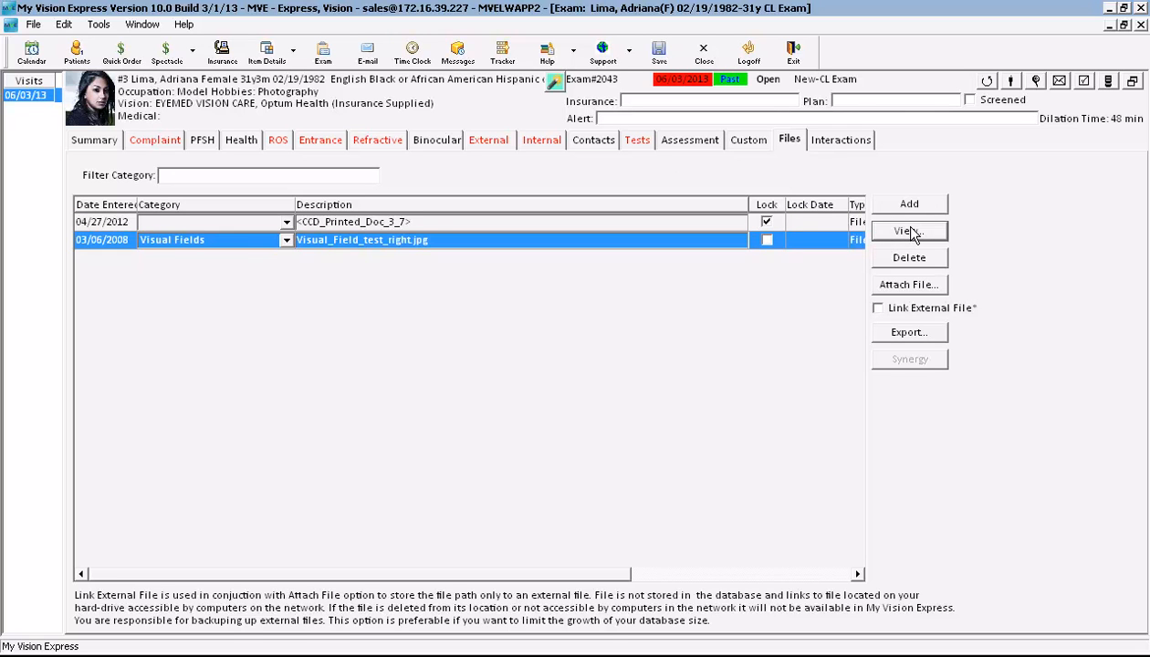
click(913, 232)
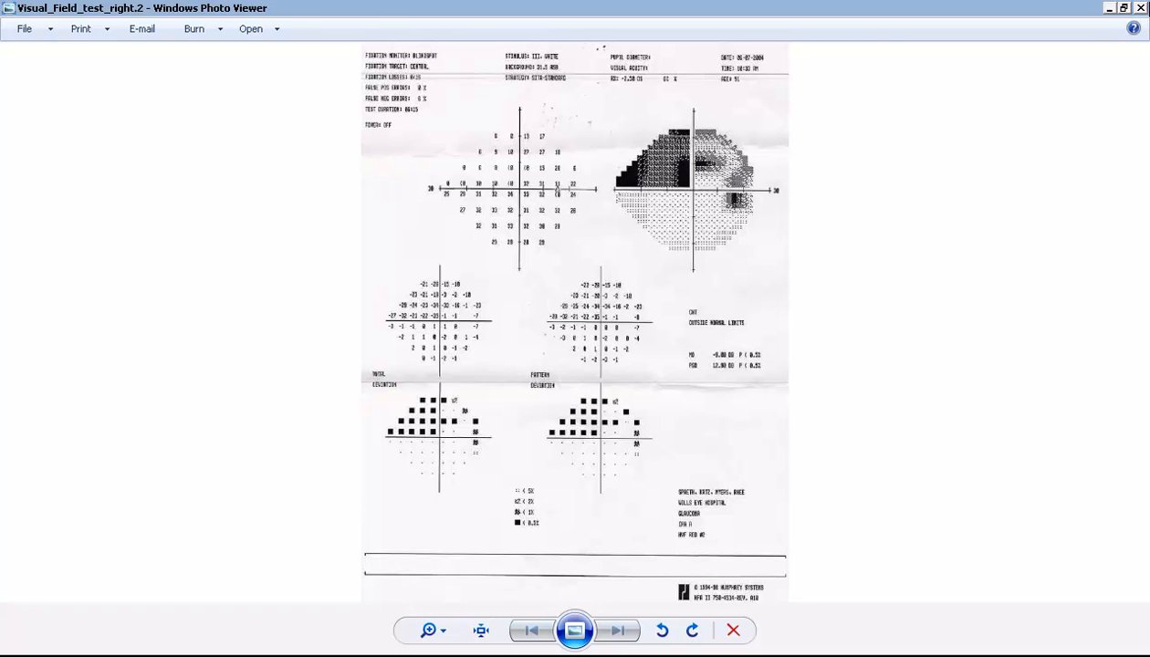
click(1138, 9)
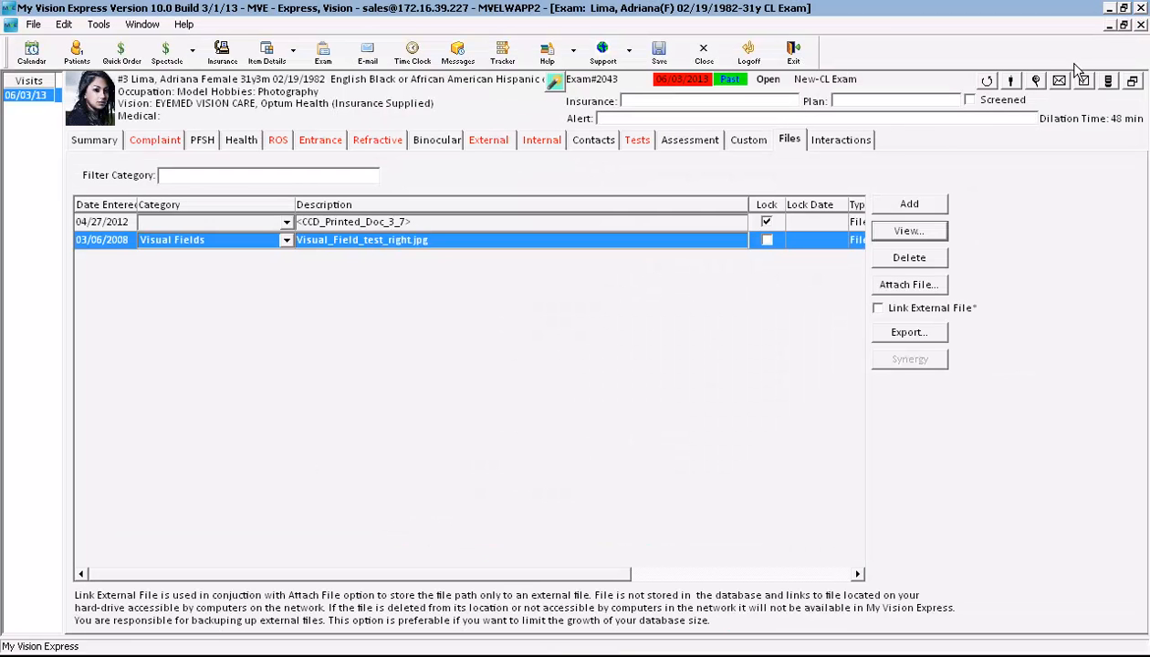
Step: Give the 04-Jun-2013 7:05 AM exam interaction the category Status and the note "pat is ok"
click(828, 142)
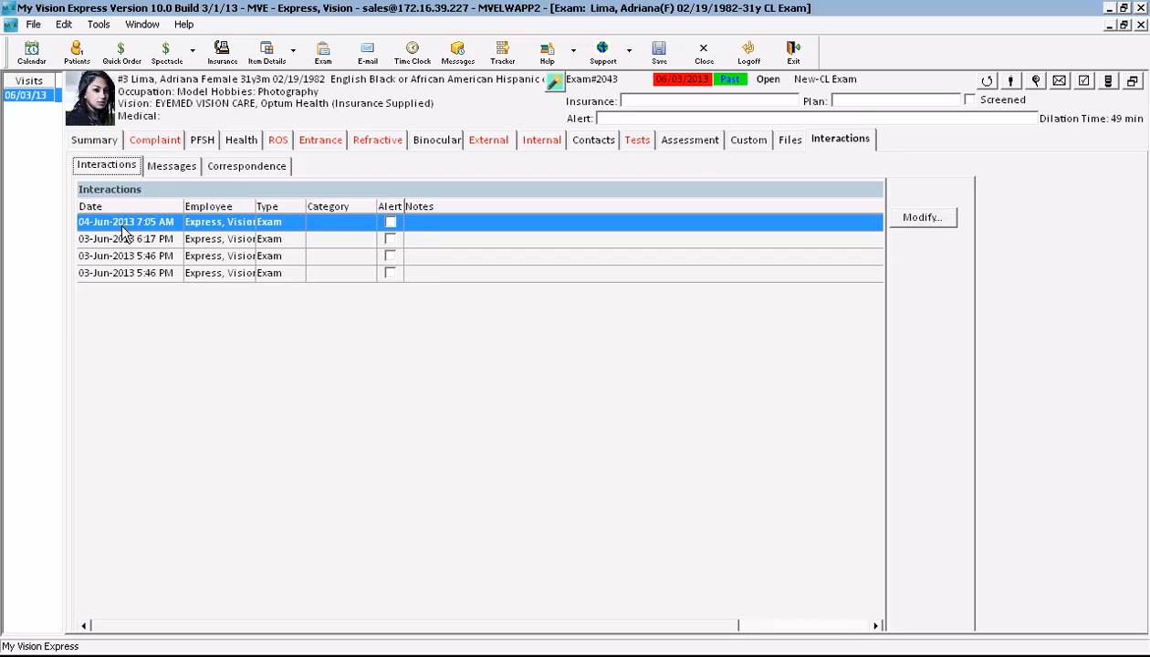
double_click(434, 226)
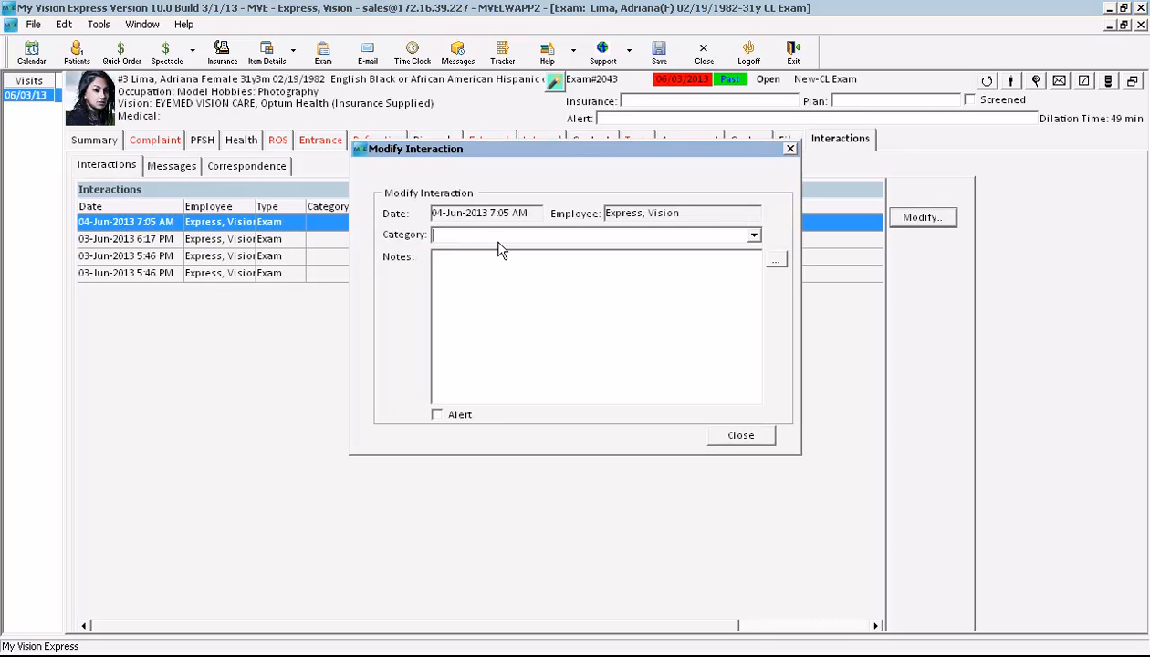
text(Sta)
key(Tab)
text(pat is ok)
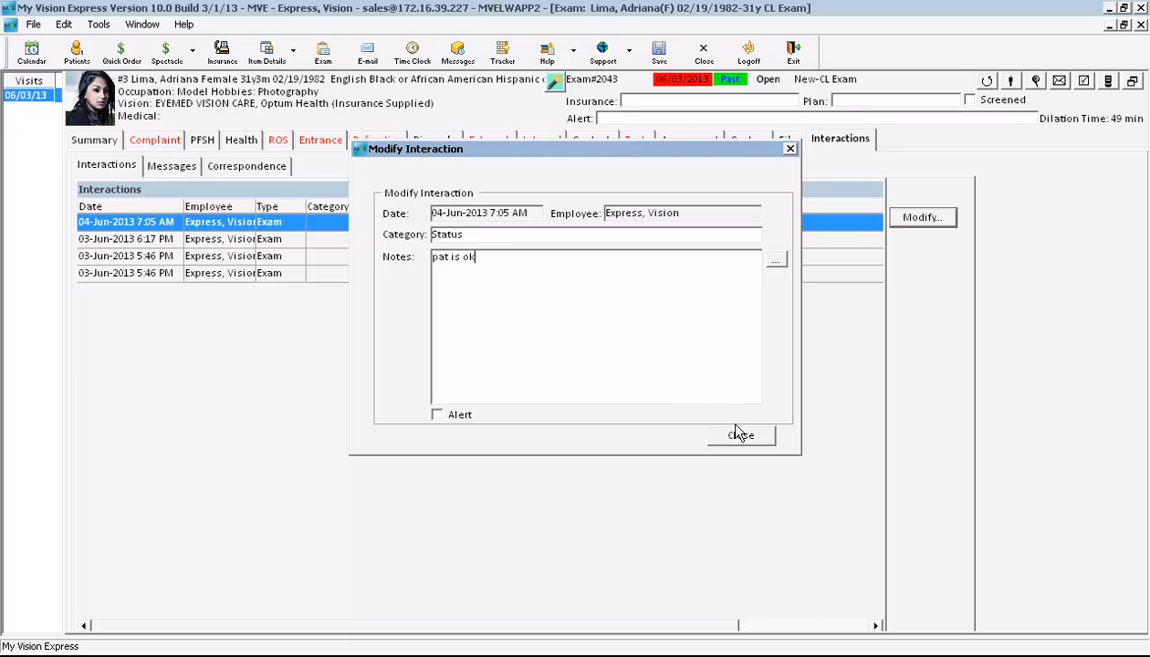
click(736, 434)
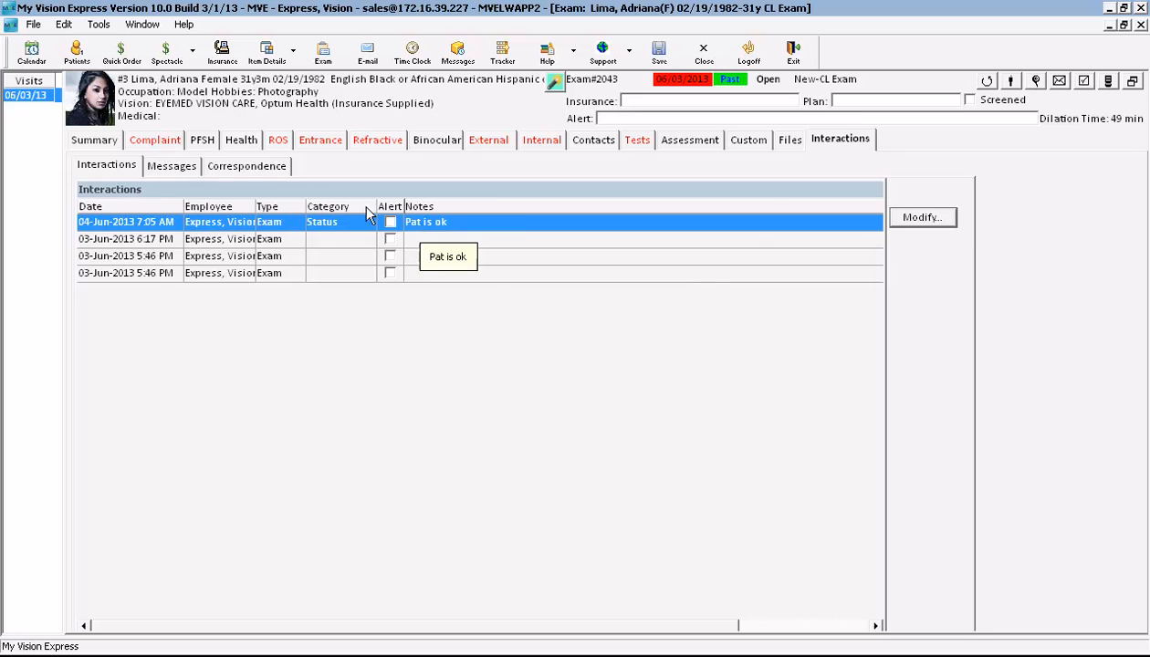
Step: Review the employee messages and the printed correspondence history for this patient
click(185, 173)
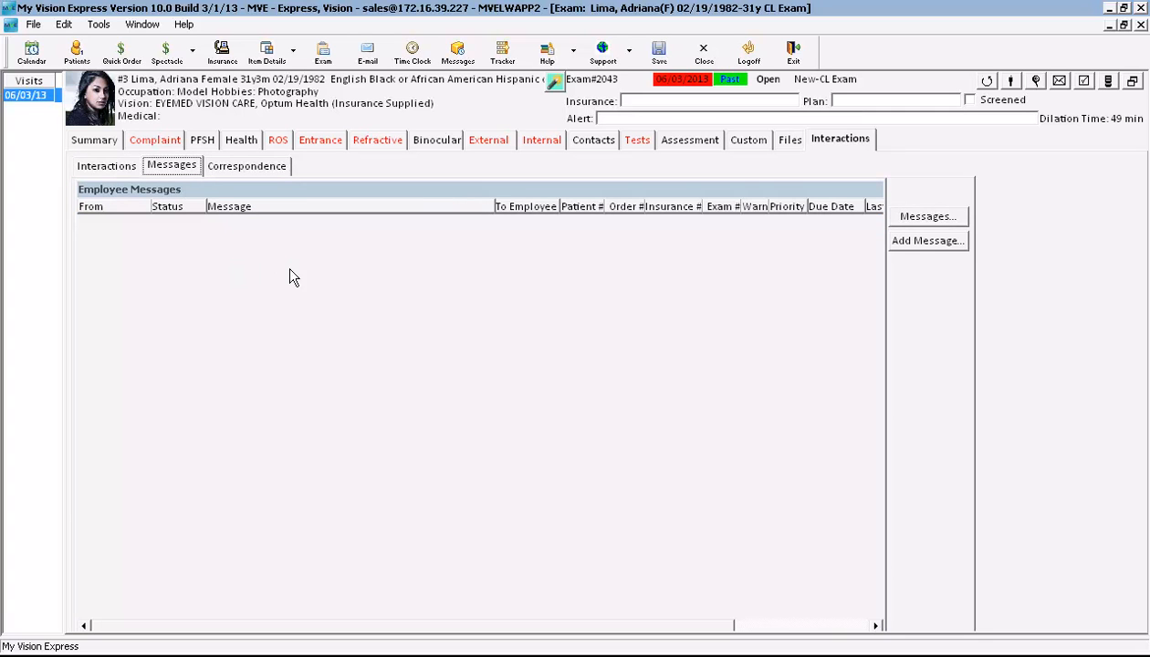
click(273, 171)
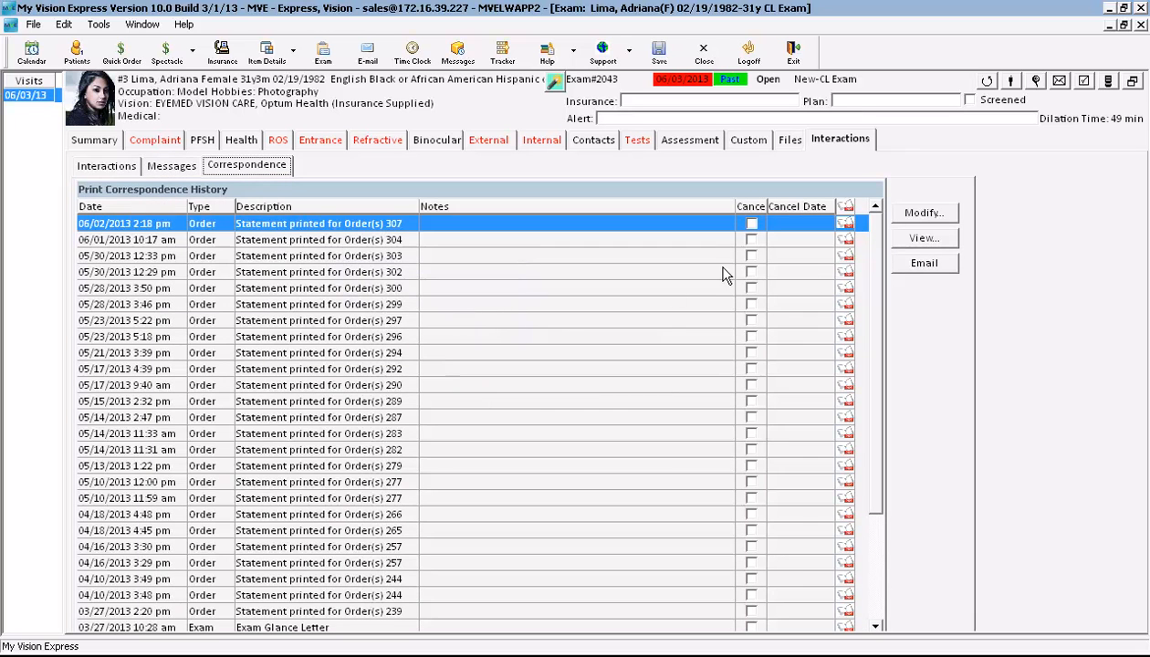
drag(876, 251, 873, 326)
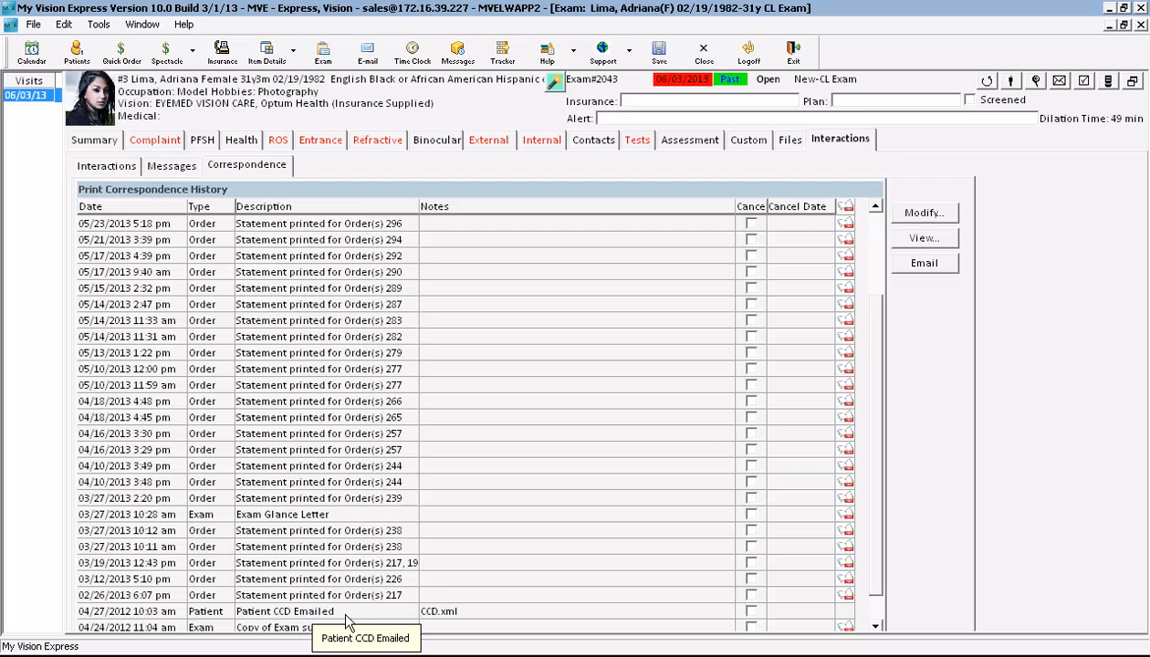
drag(872, 378, 873, 273)
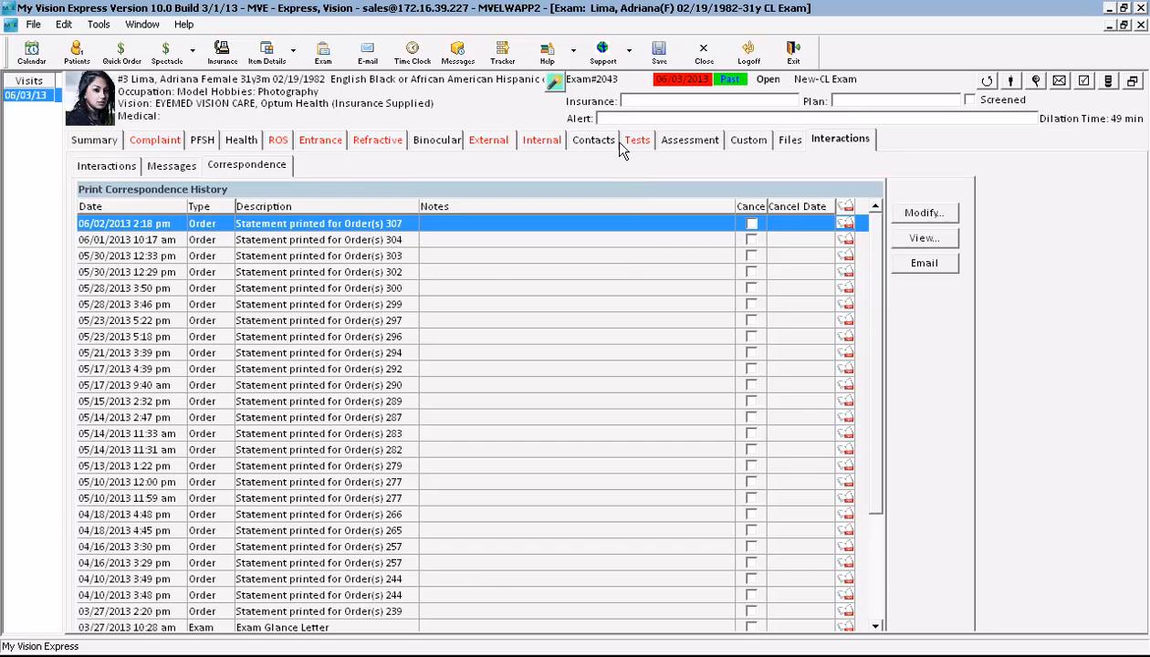
Step: Return to the exam's assessment and filter its Meaningful Use Checklist to the Fail criteria
click(674, 141)
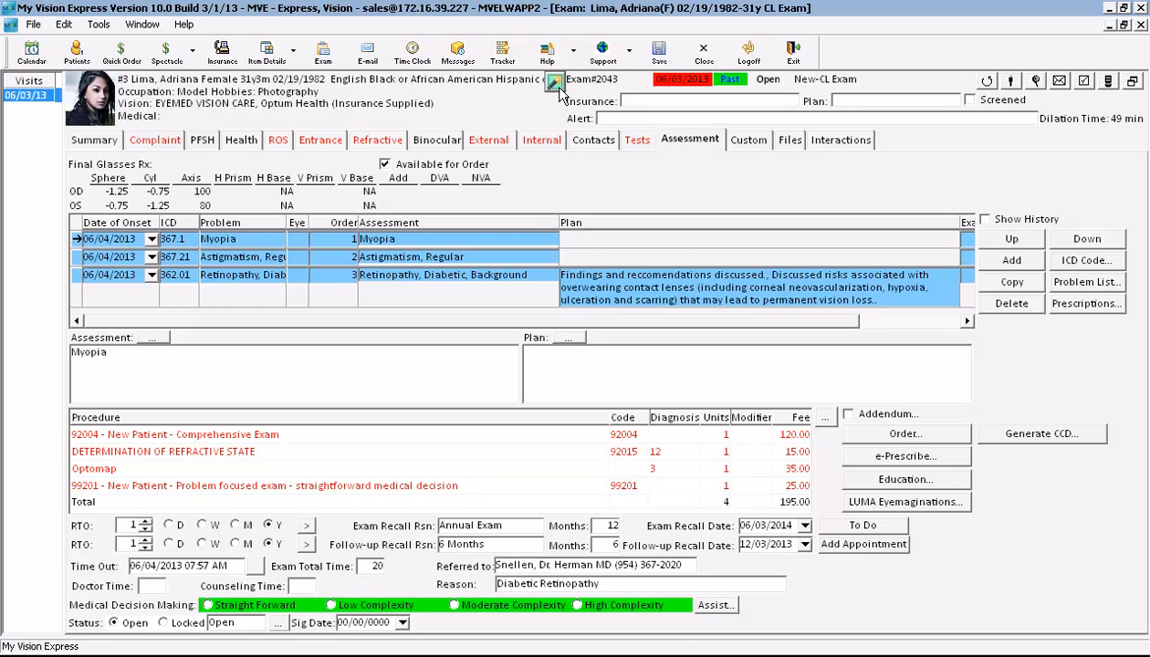
click(554, 83)
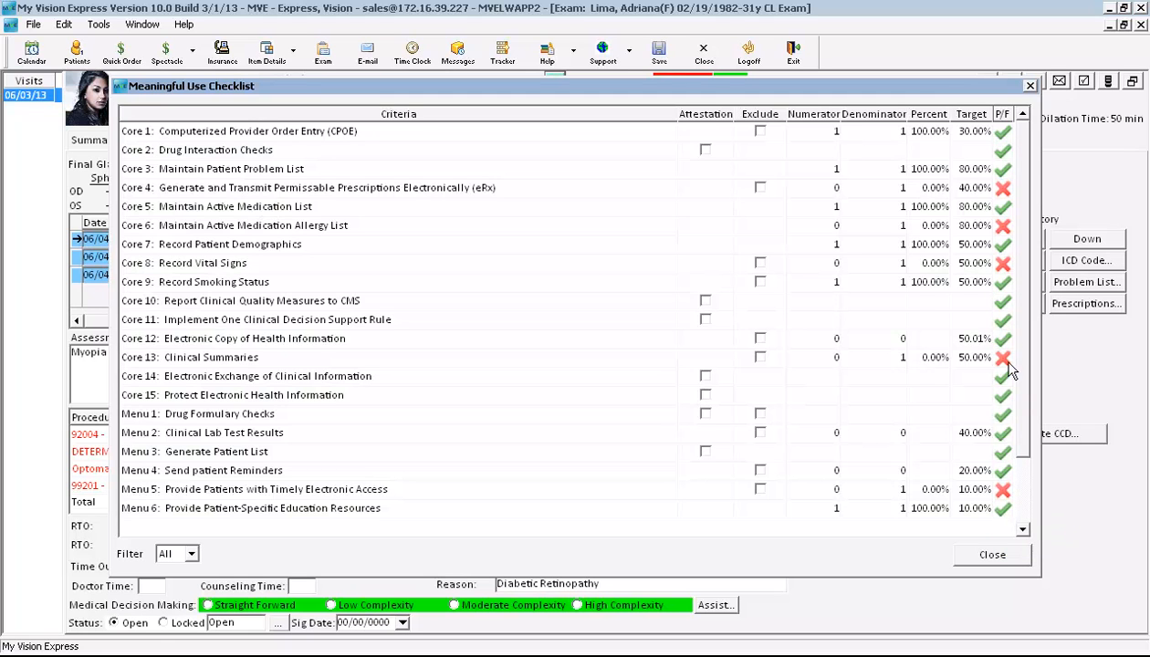
click(191, 554)
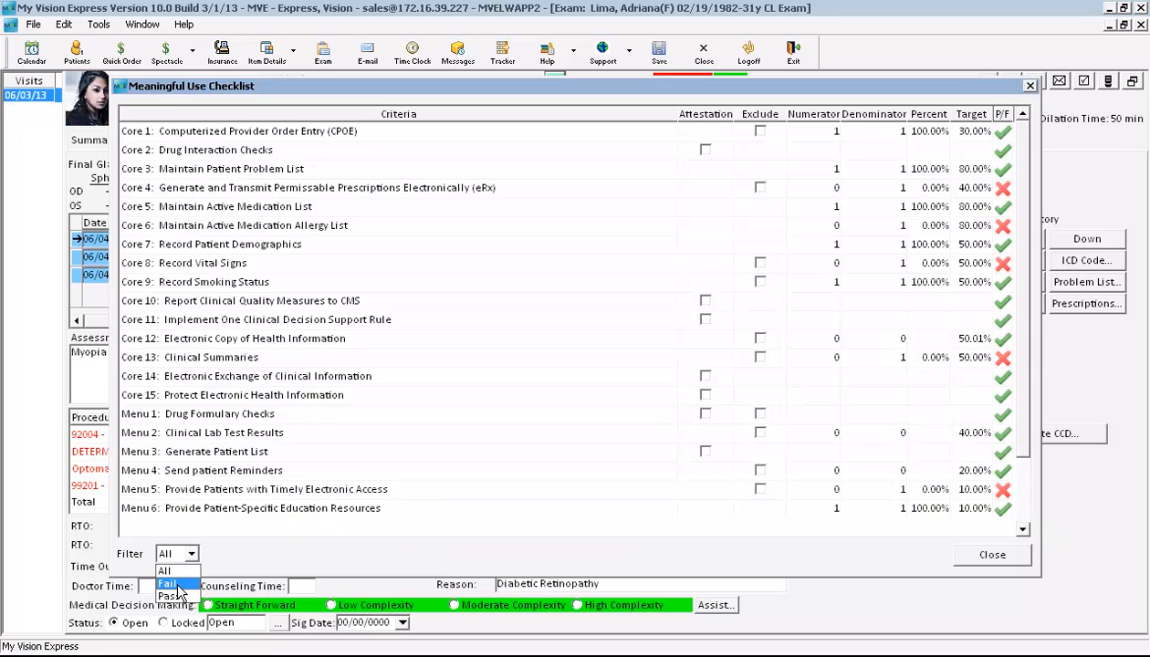
click(179, 589)
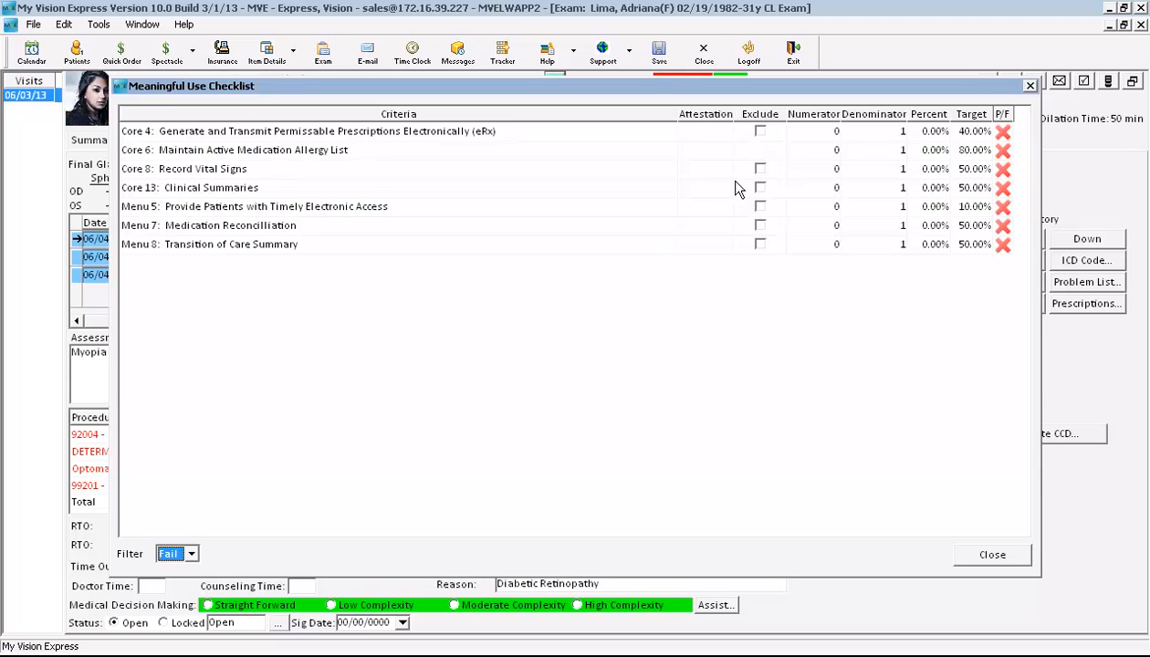
Step: Exclude the Transition of Care Summary, Medication Reconciliation and Timely Electronic Access criteria, and close the Meaningful Use Checklist
click(760, 244)
click(760, 226)
click(760, 206)
click(990, 555)
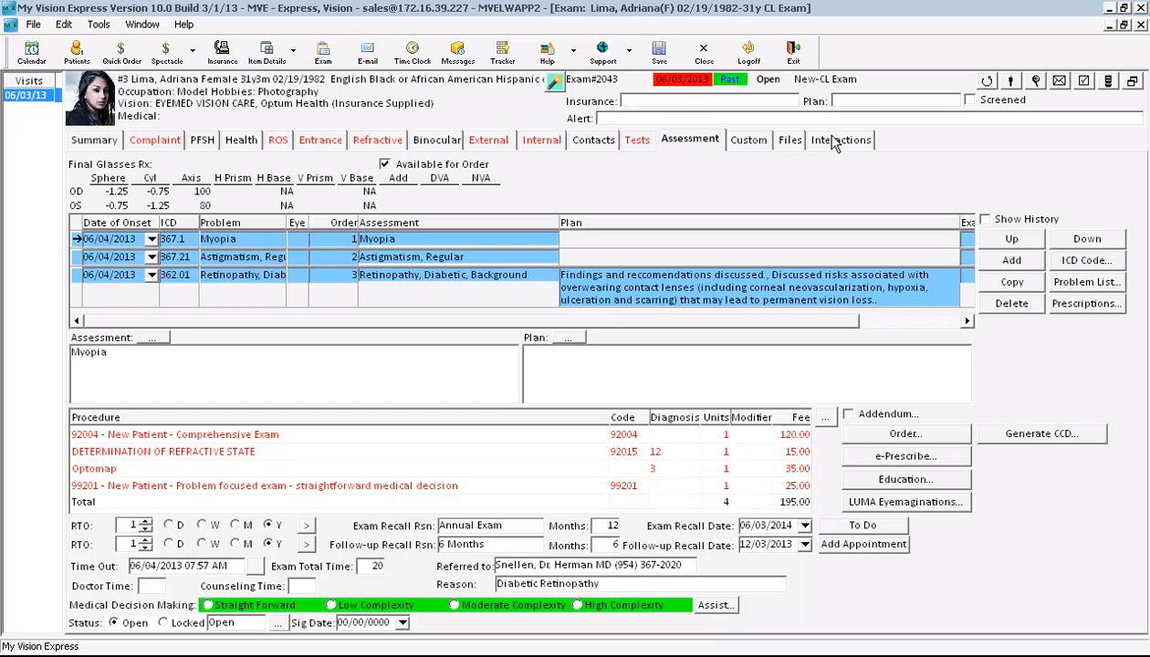
Step: Start a new exam from the Contact lens follow-up template described as Pearle Vision CL Follow Up
click(1013, 81)
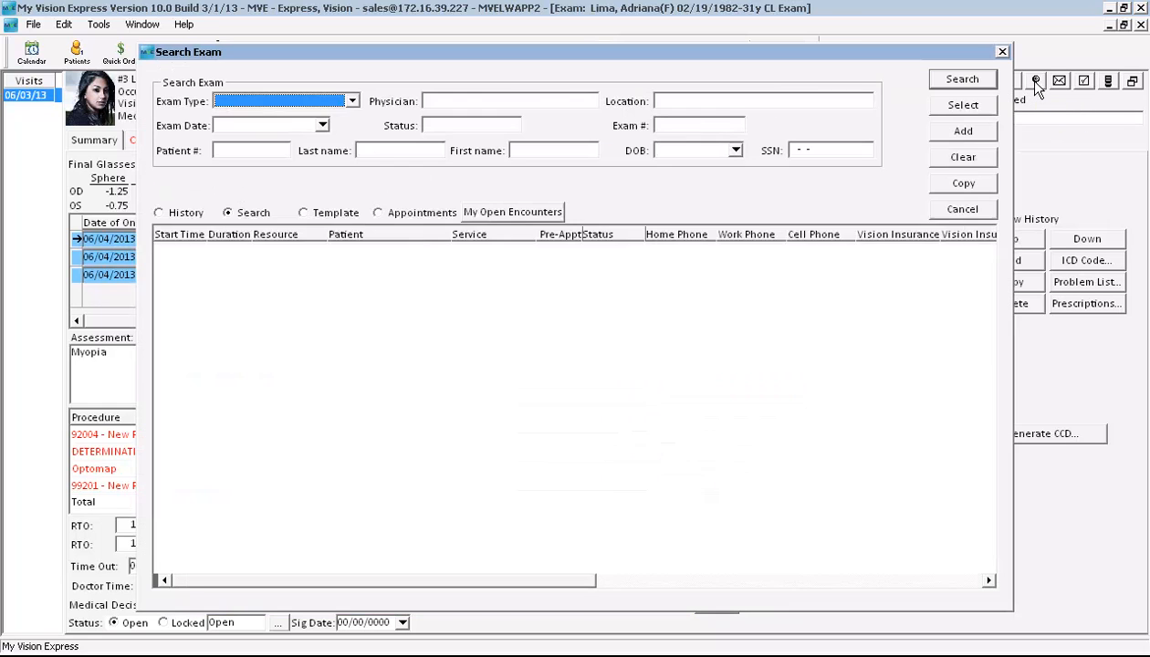
click(310, 216)
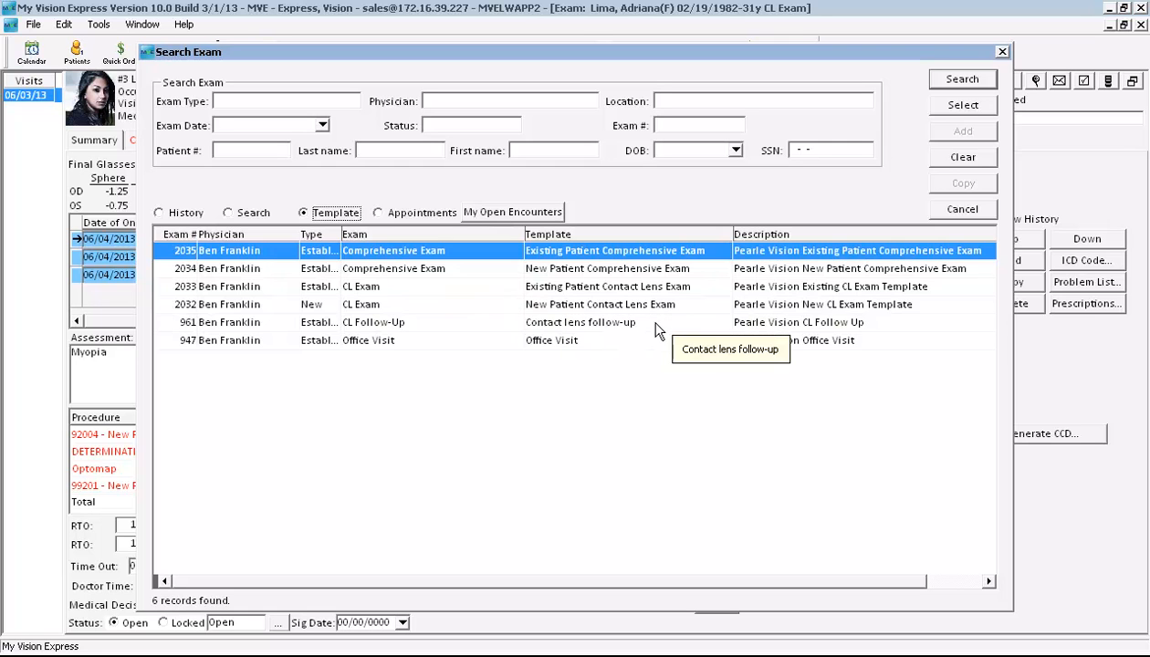
click(644, 330)
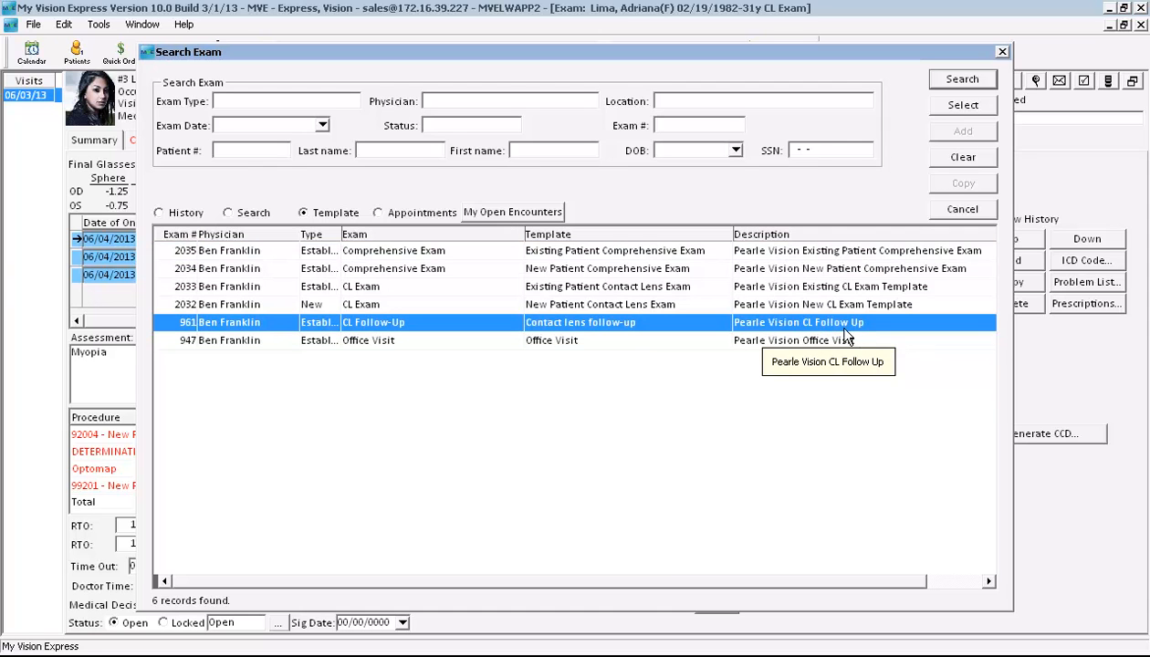
double_click(709, 325)
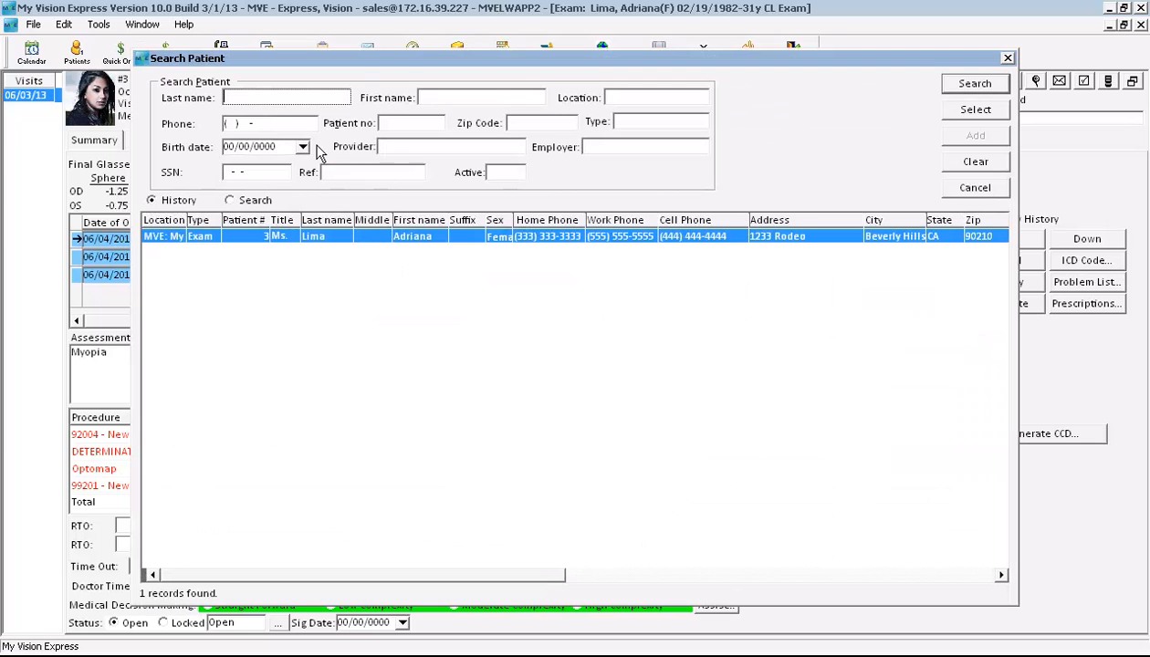
Step: Find the follow-up patient by partial last and first name, select her for the exam, and look over the exam summary
text(b)
key(Tab)
text(Gis)
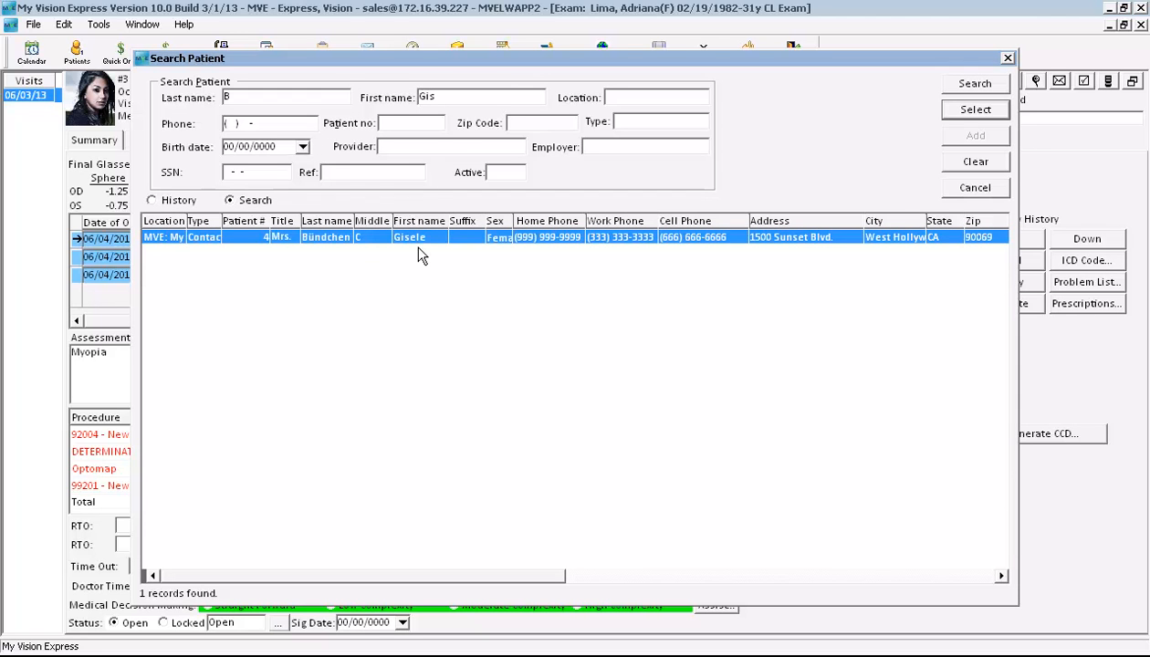
mouse_move(421, 248)
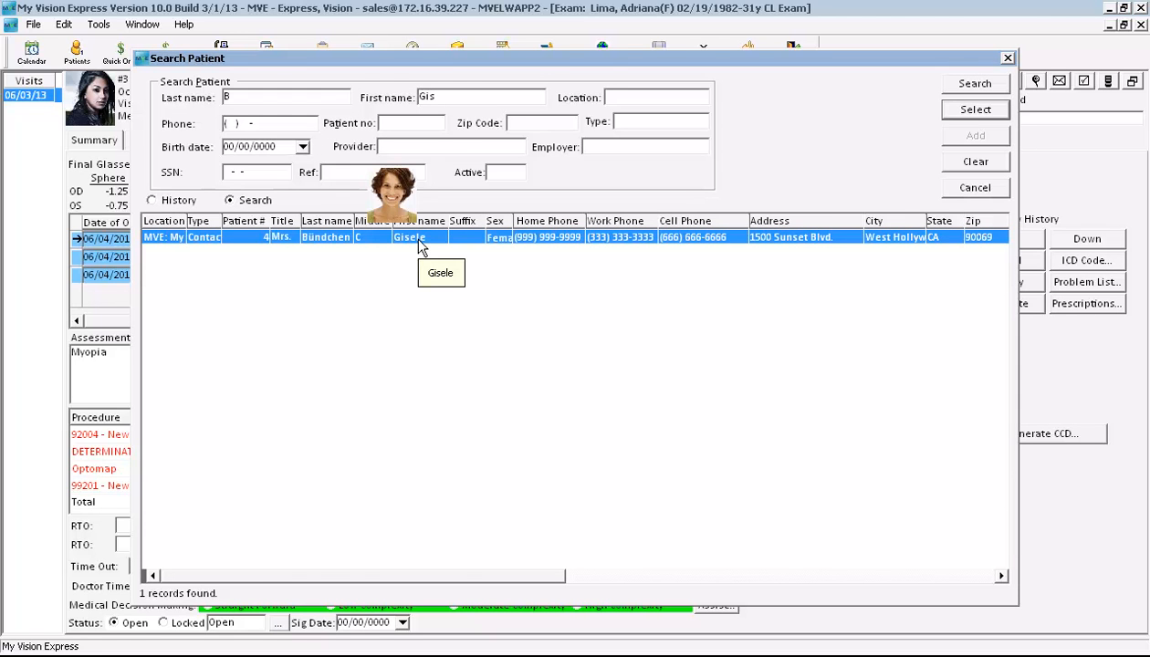
double_click(420, 243)
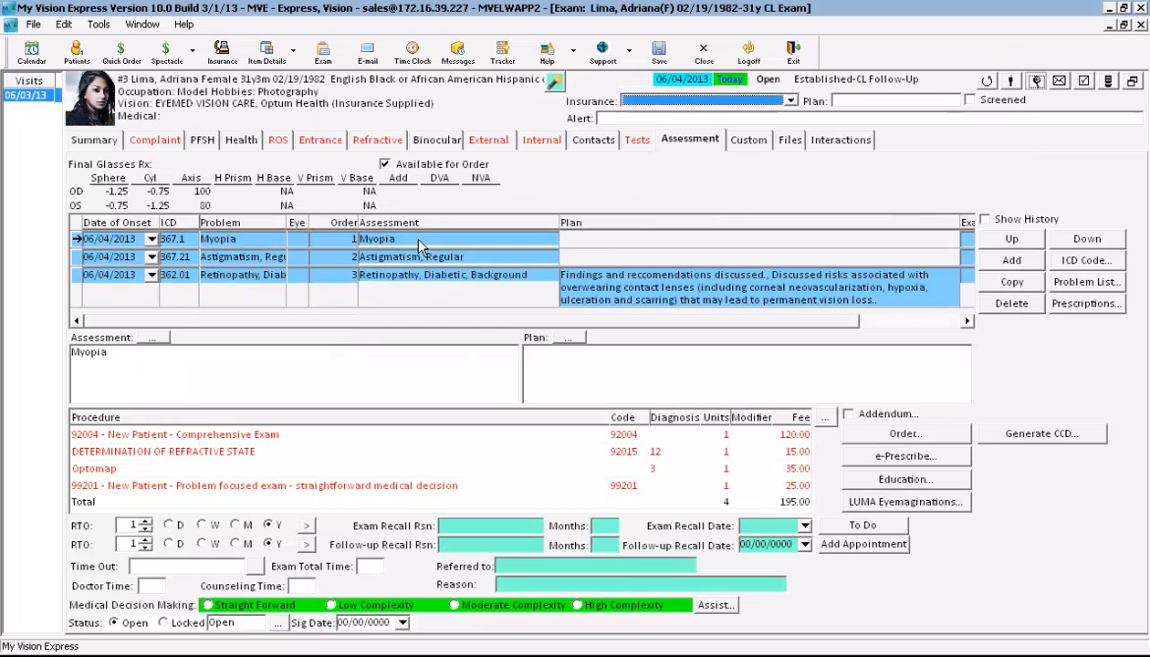
click(96, 140)
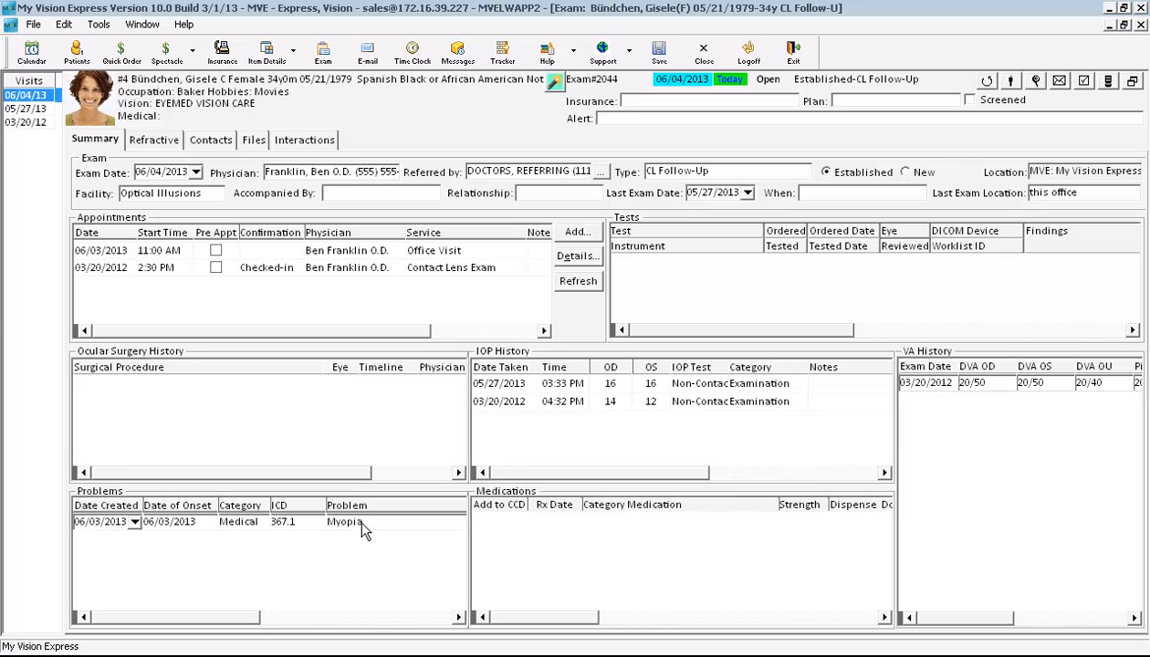
Step: Add a refractive prescription to the follow-up exam with the Rx type Final
click(165, 143)
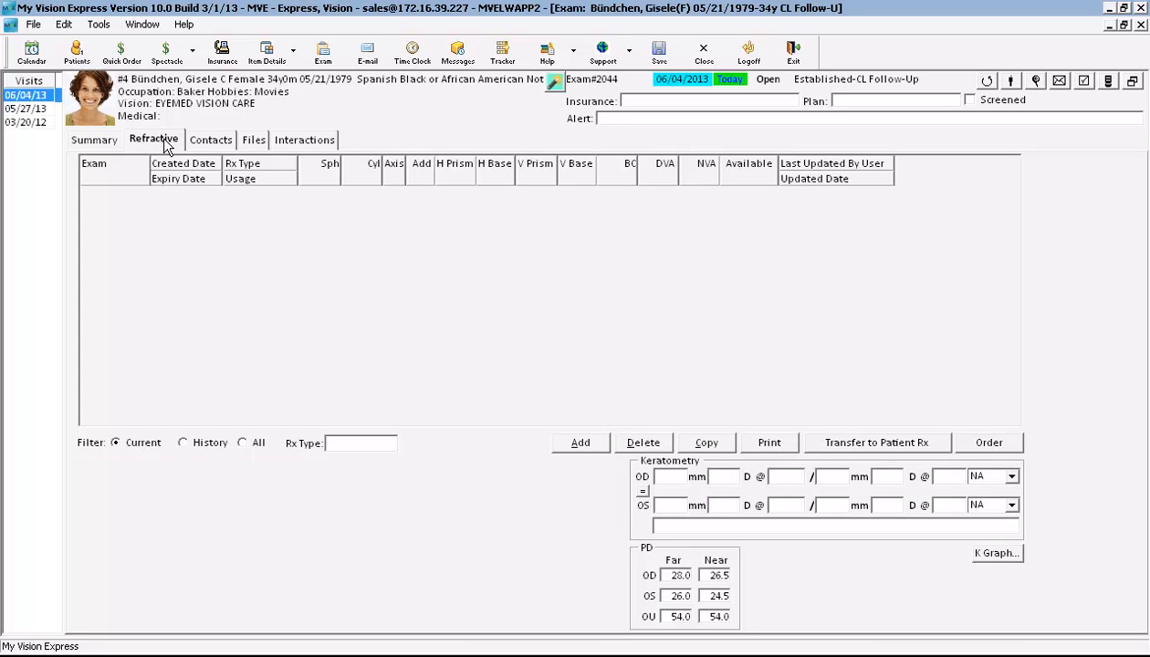
click(580, 441)
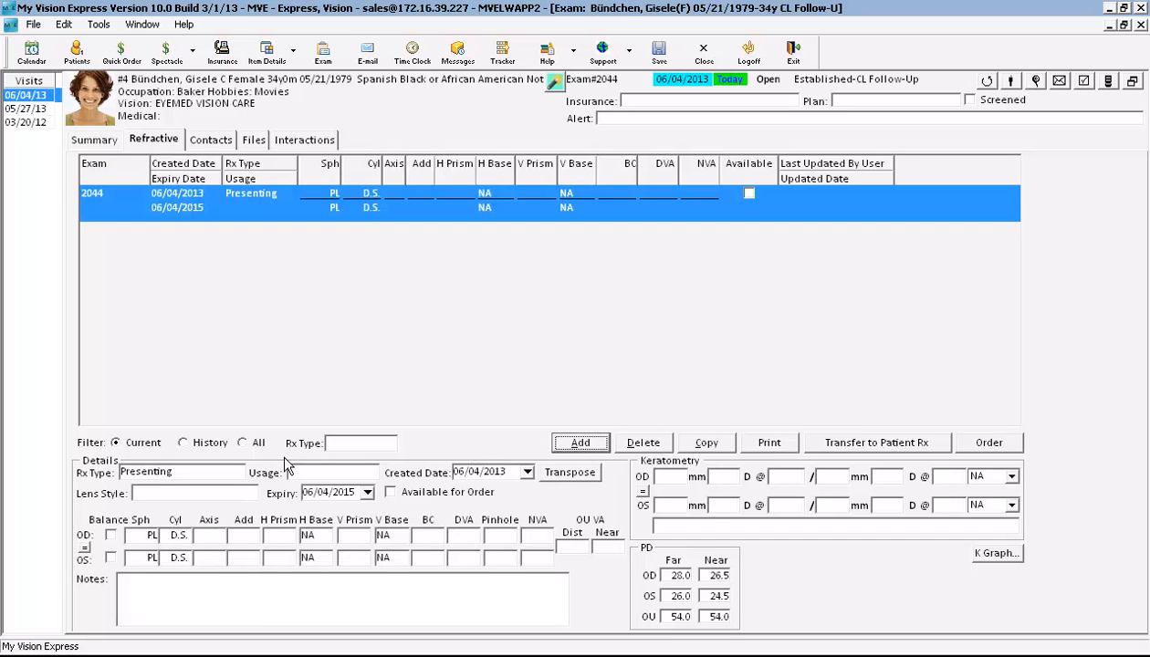
click(237, 472)
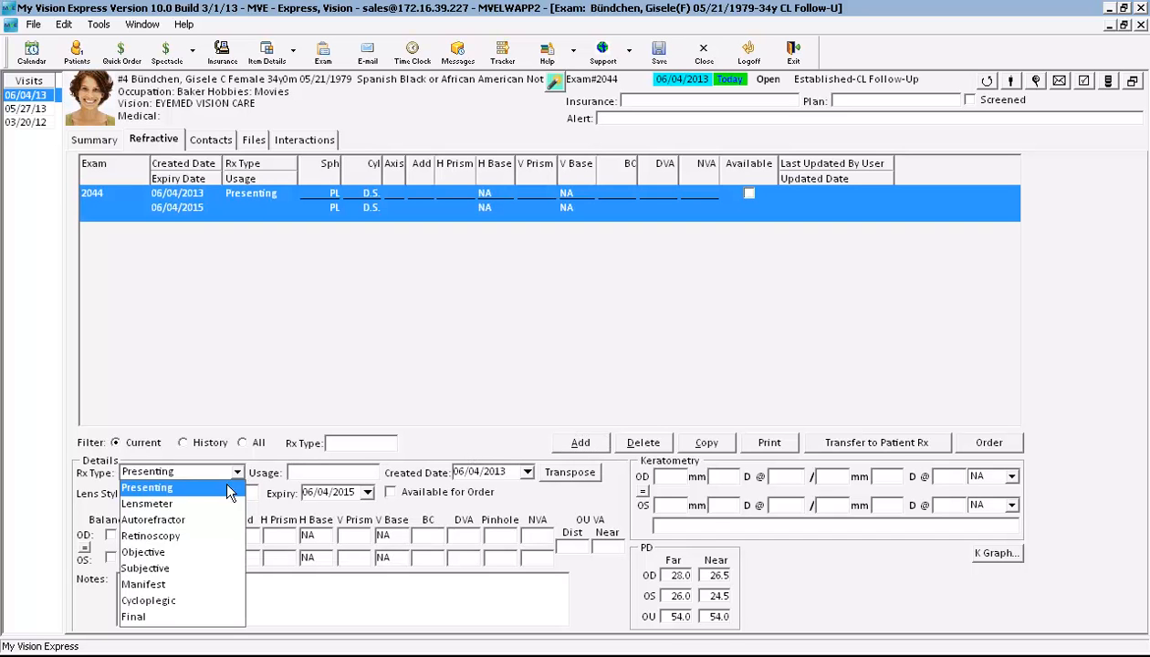
click(174, 616)
Step: Copy the Trial soft lens prescription dated 05/27/2013 from the contact lens history into the current exam
click(224, 144)
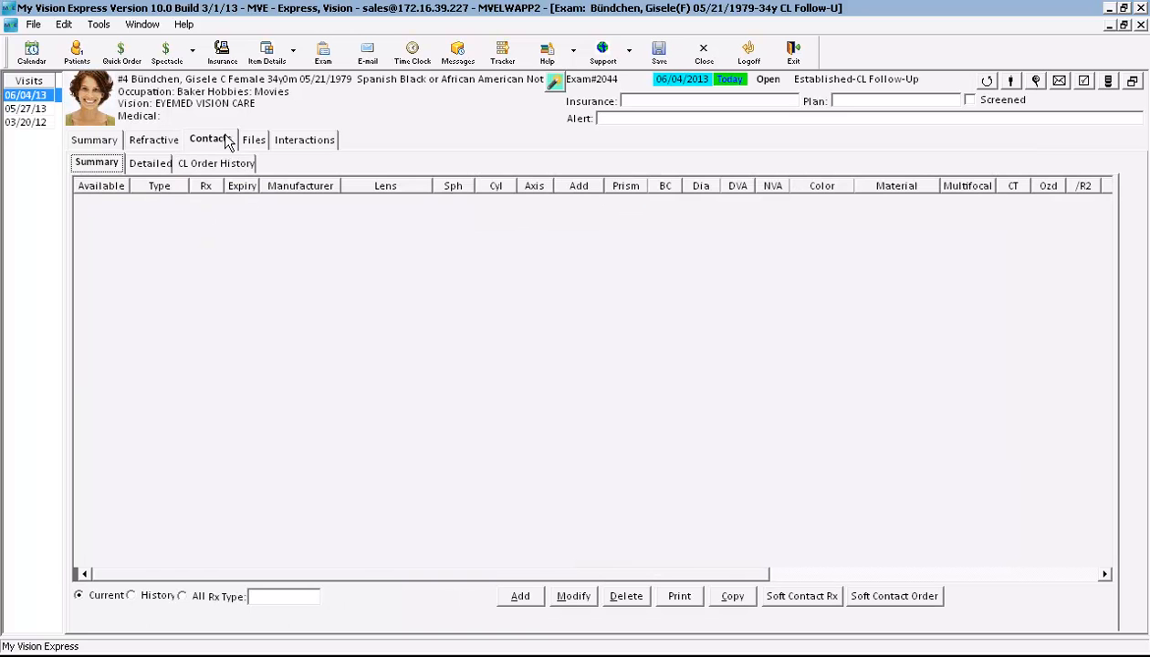
click(132, 596)
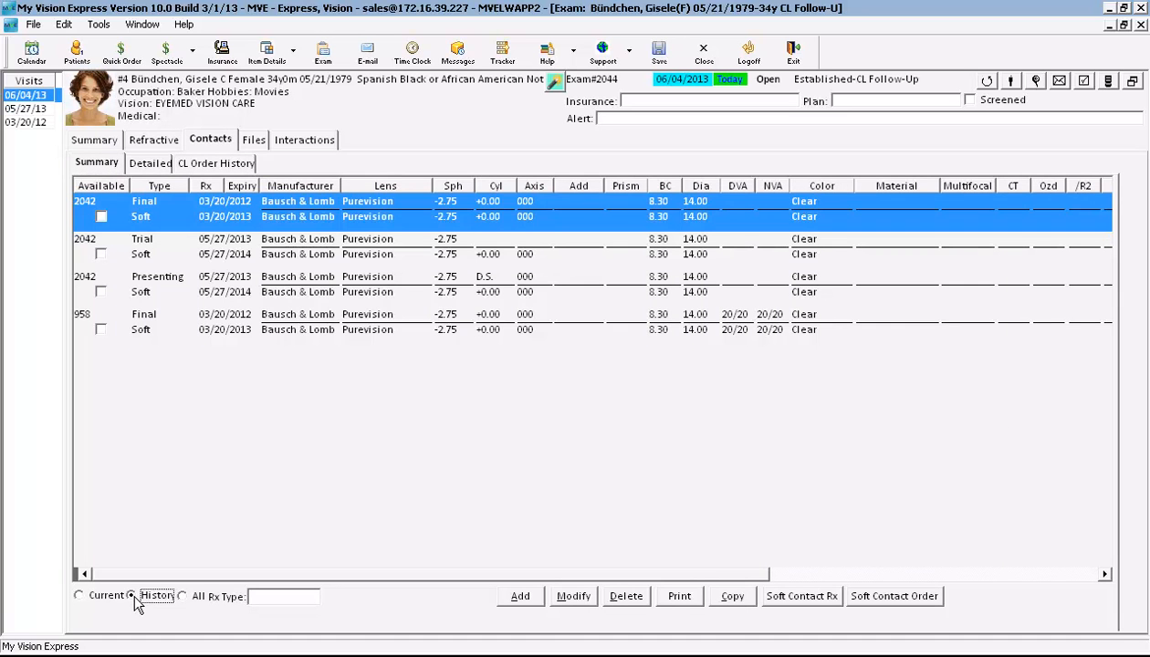
click(201, 320)
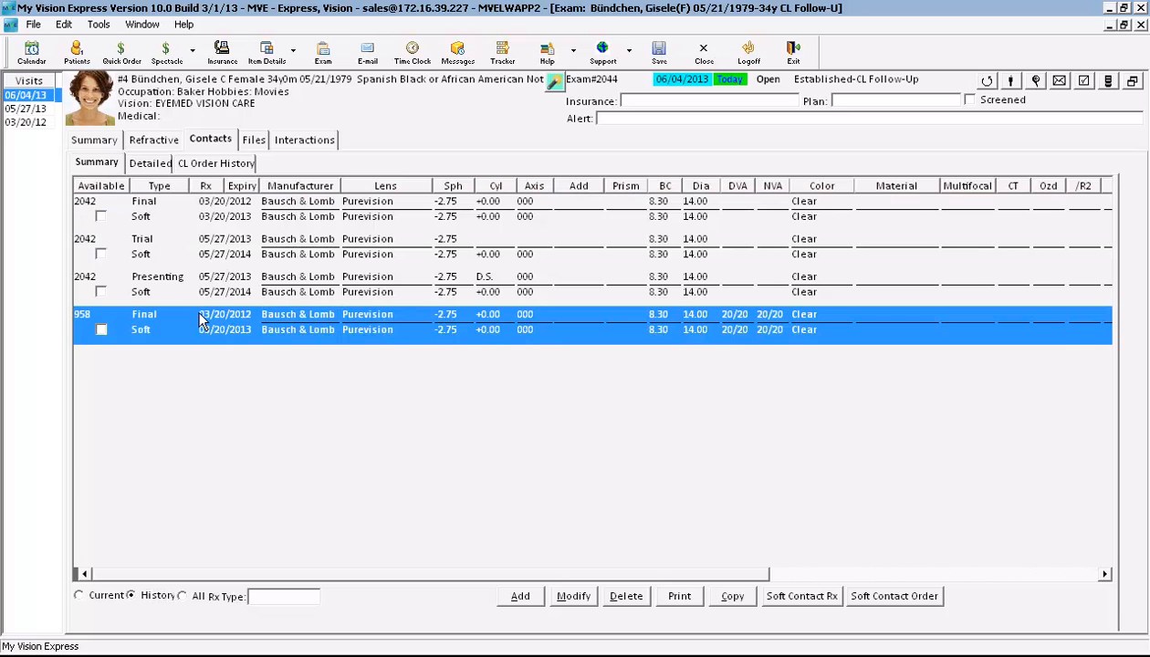
click(200, 254)
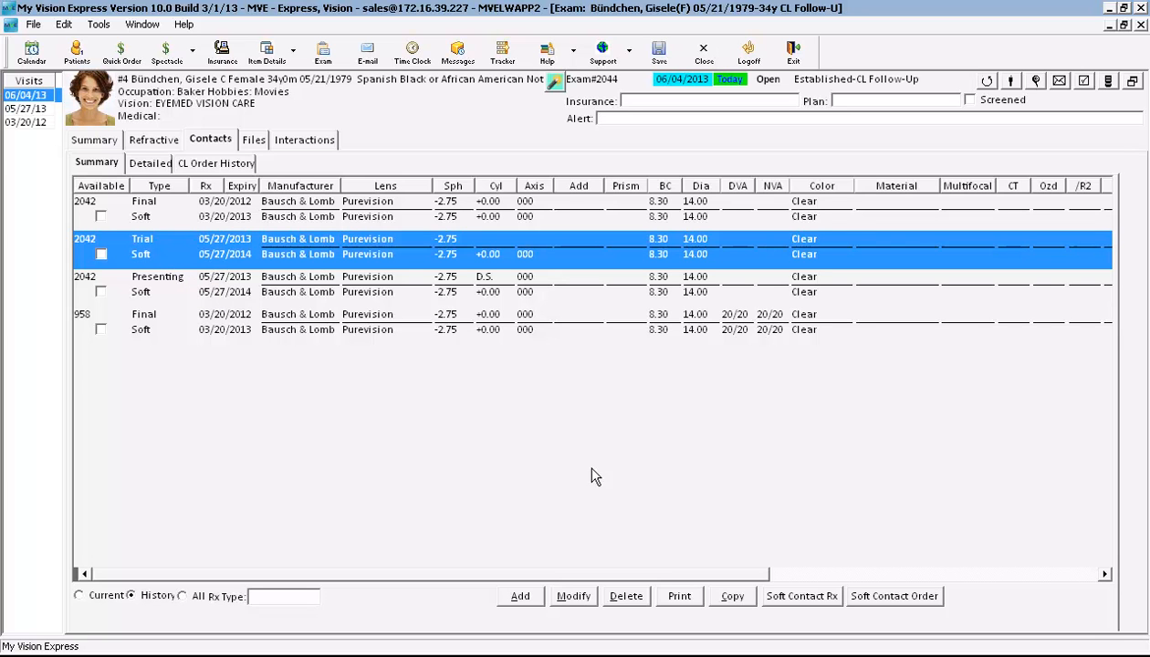
click(735, 599)
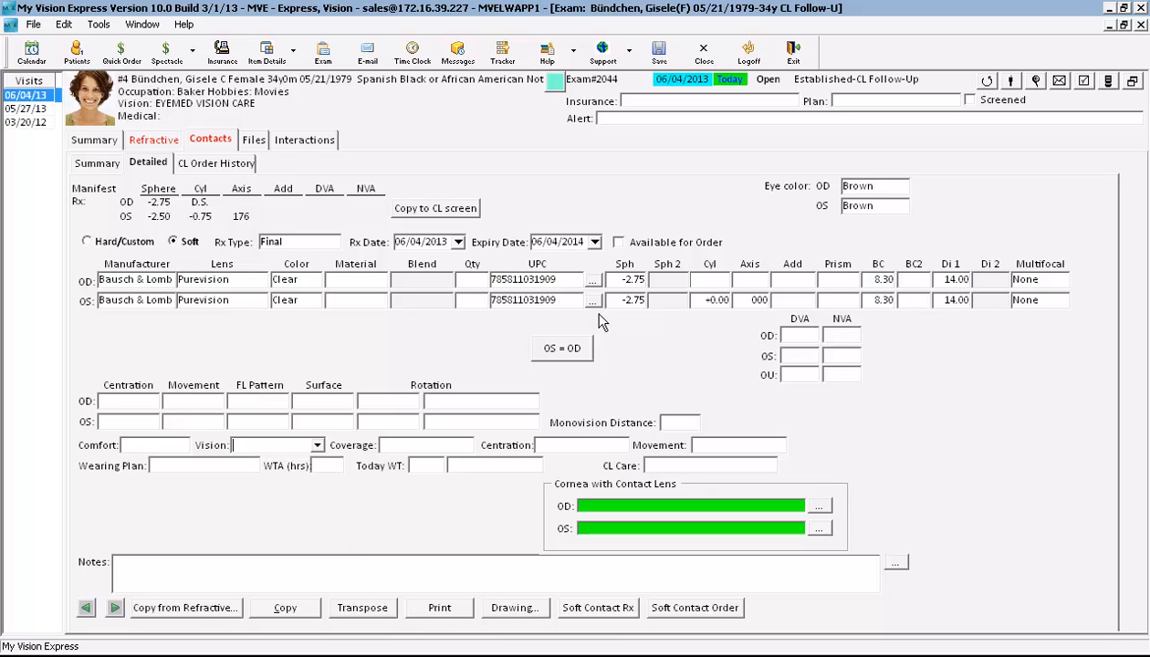
Step: Record the OD lens fit as Centered, .25 mm movement, Flat pattern, Clear surface and 0 rotation with No Rotation
click(153, 407)
click(137, 415)
click(194, 400)
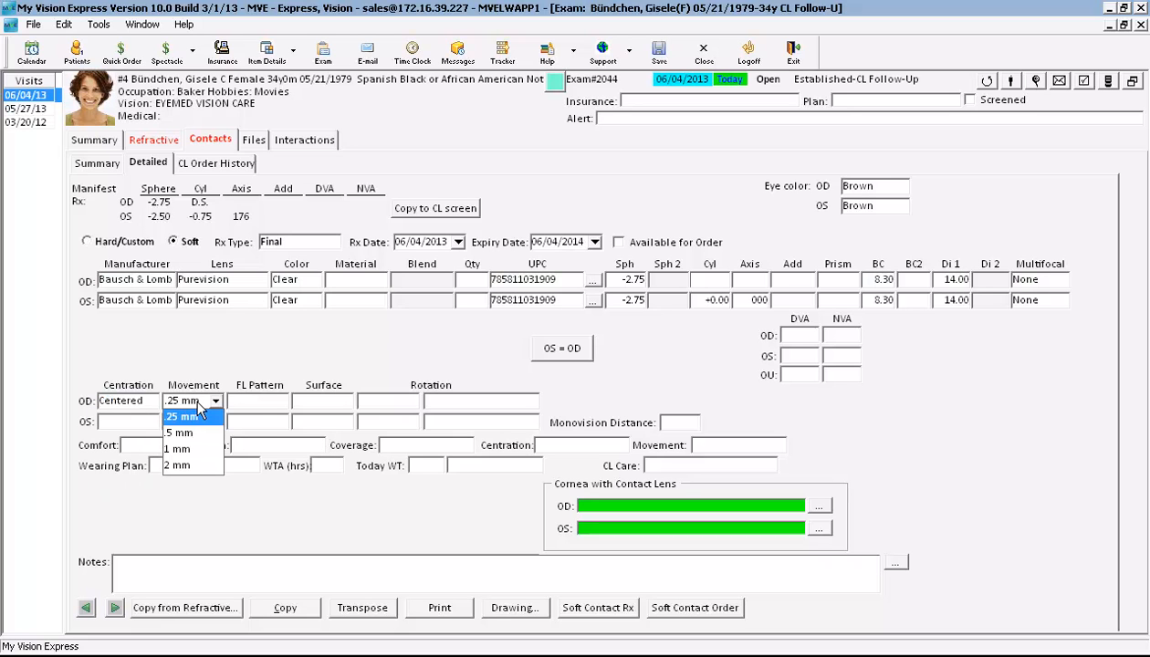
click(261, 401)
click(317, 398)
click(388, 402)
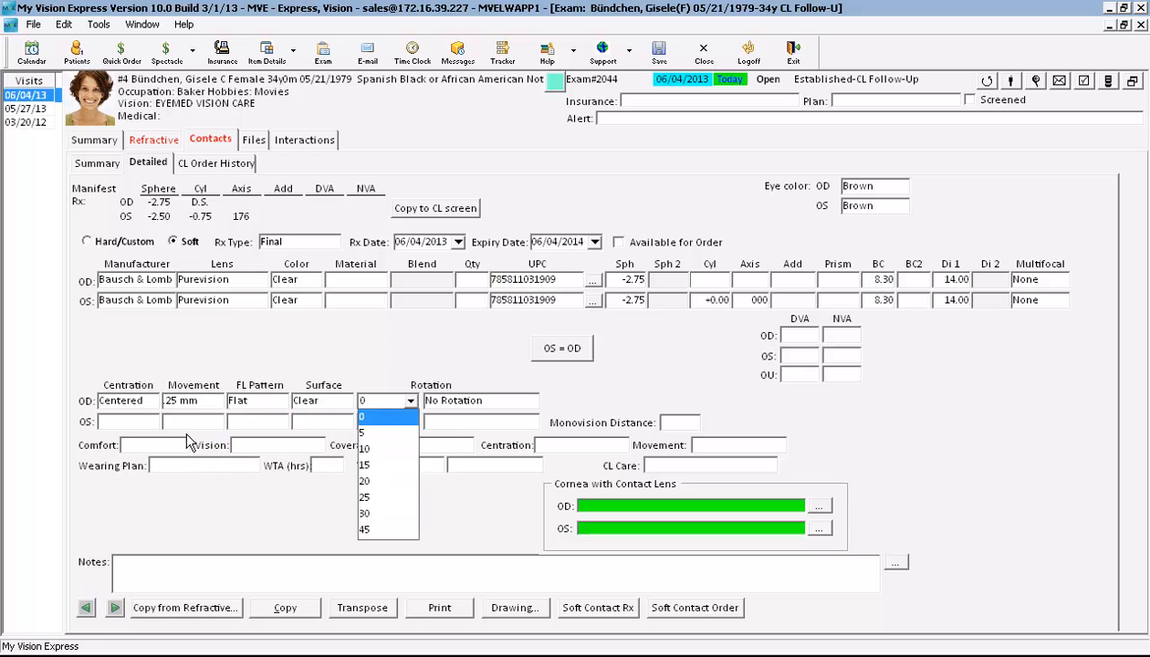
Step: Set the contact lens Vision, Coverage, Centration and Movement to Yes, and check the contact lens order history
click(275, 446)
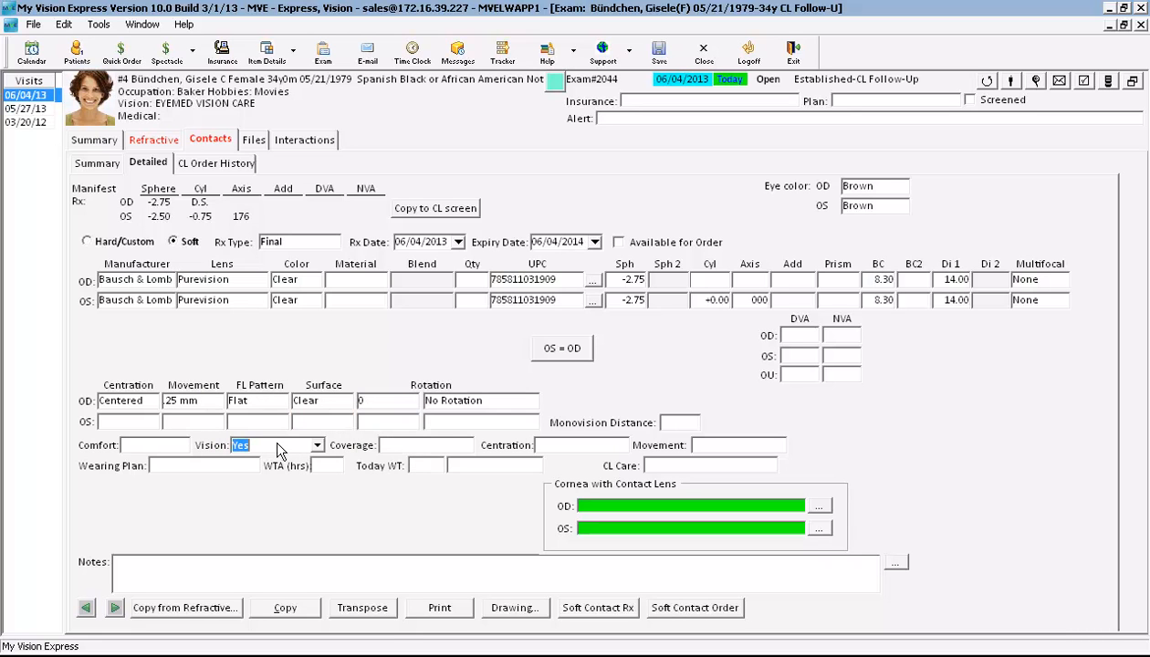
click(436, 444)
click(548, 446)
click(732, 447)
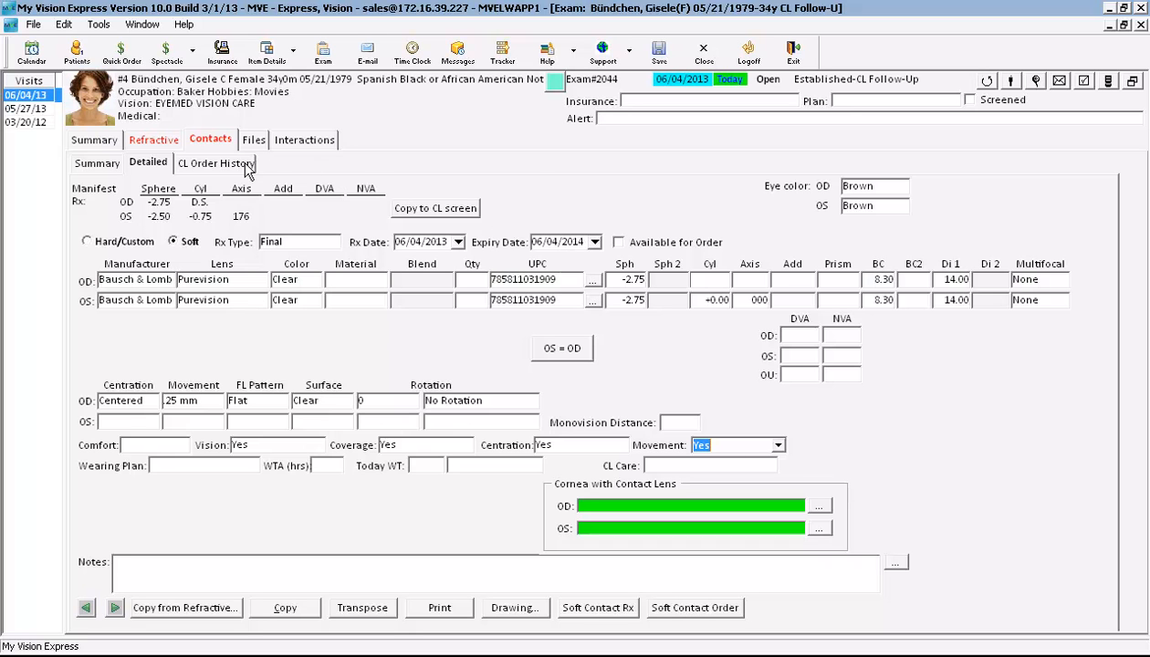
click(235, 169)
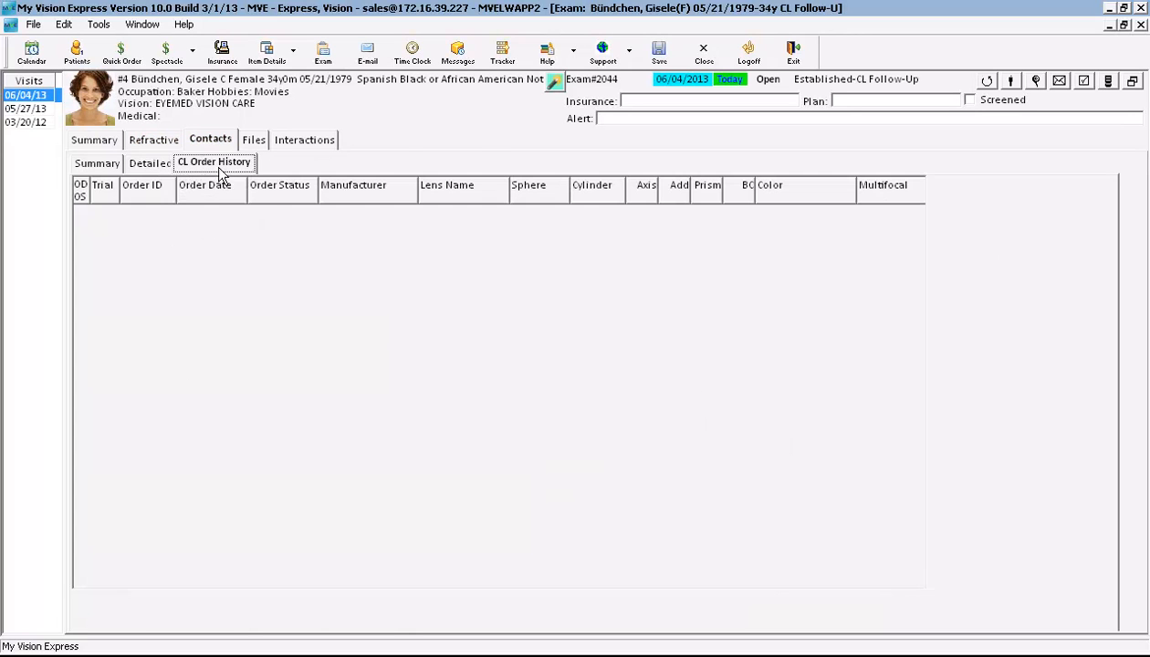
click(165, 164)
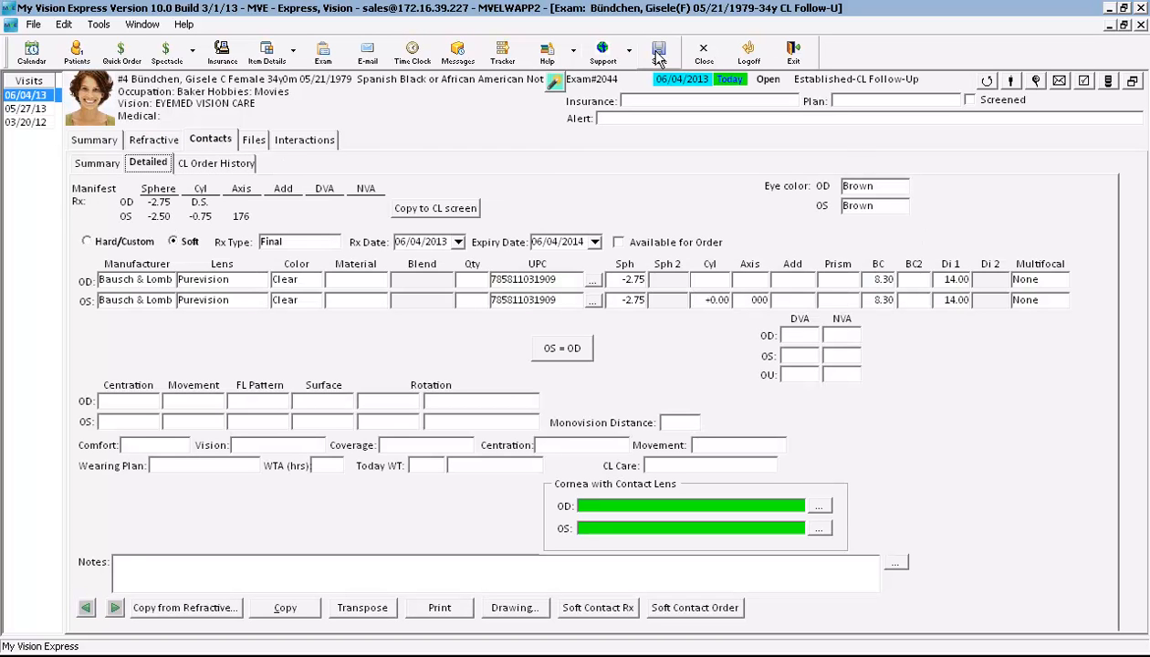
Step: Start another new exam from the Office Visit template described as Pearle Vision Office Visit
click(1035, 82)
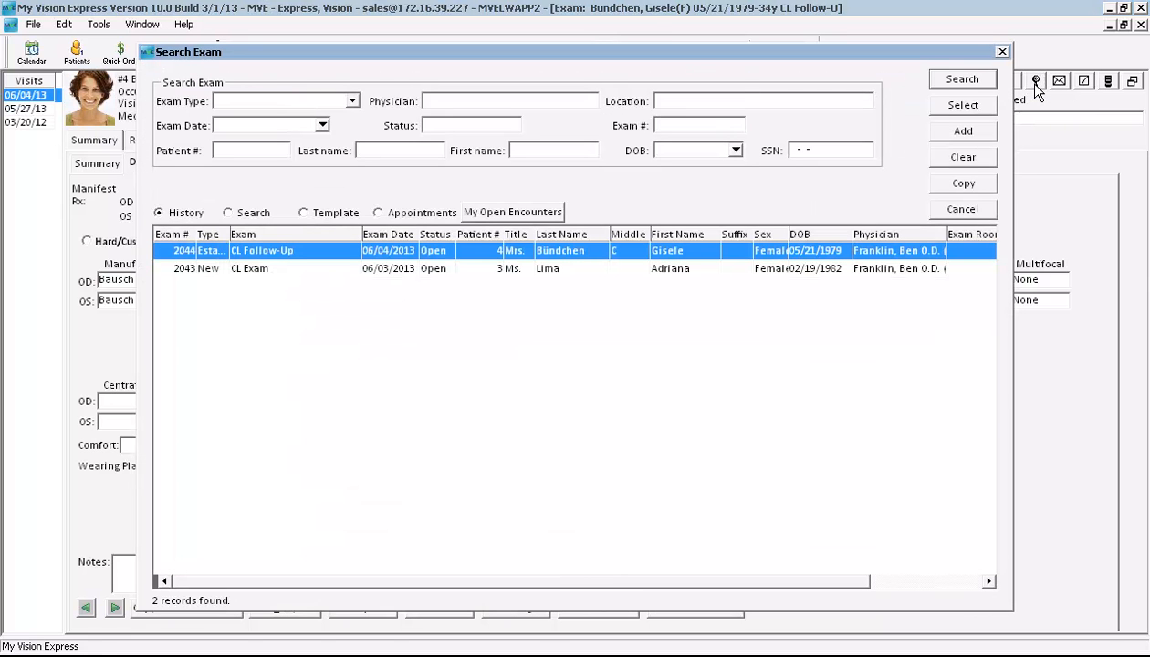
click(303, 212)
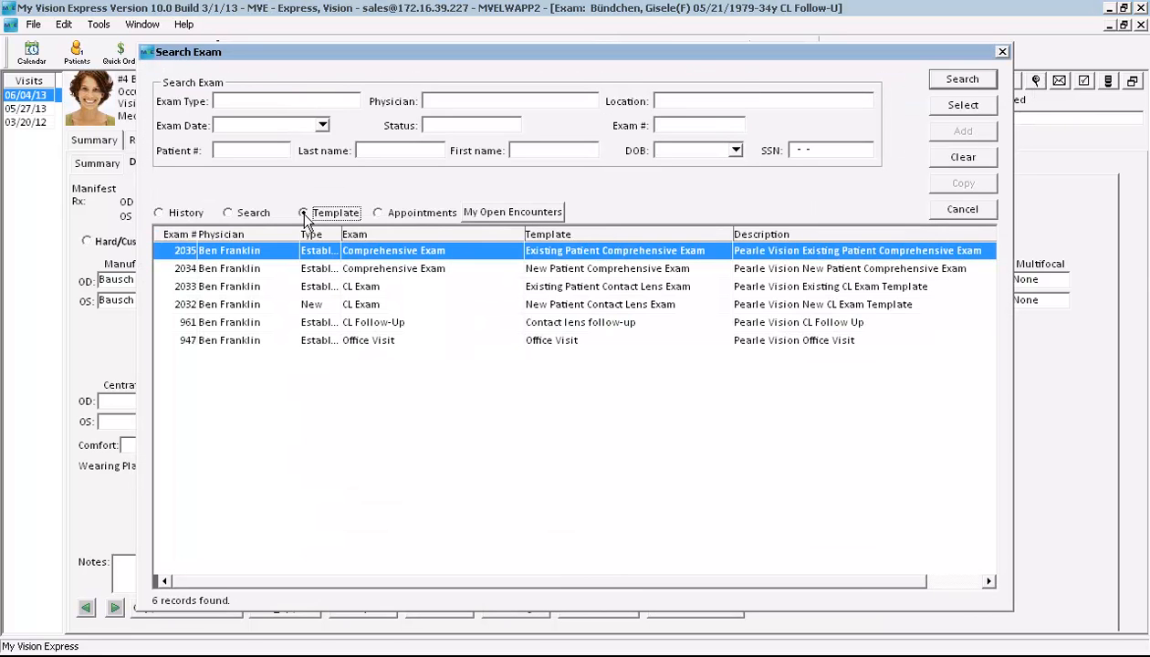
click(749, 341)
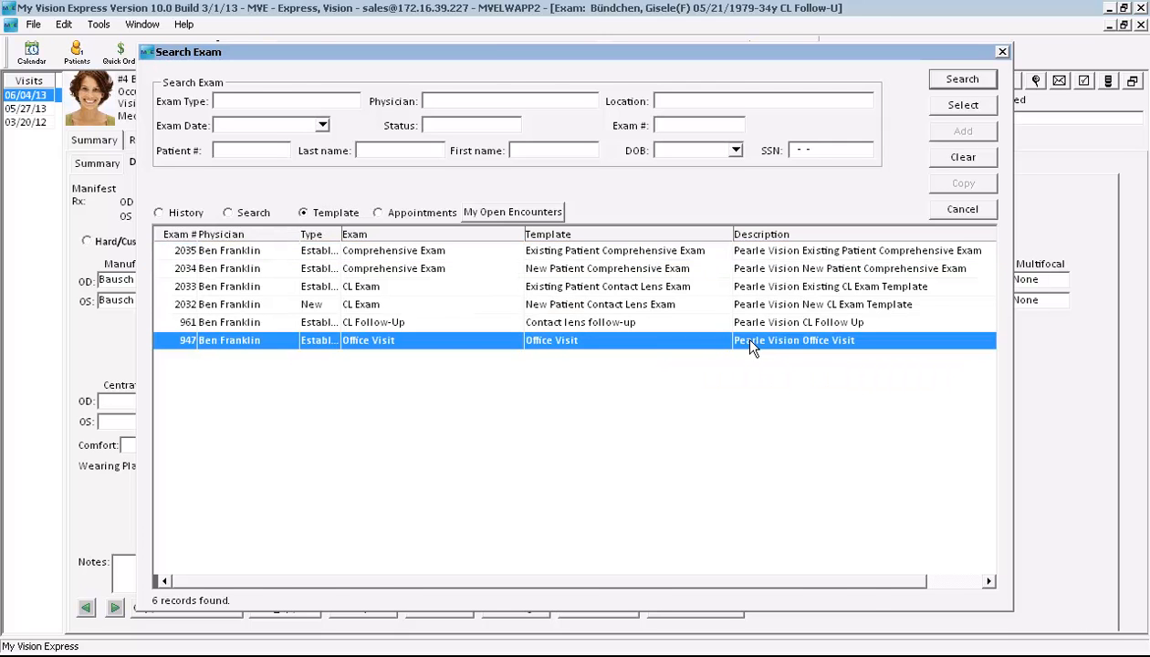
double_click(749, 340)
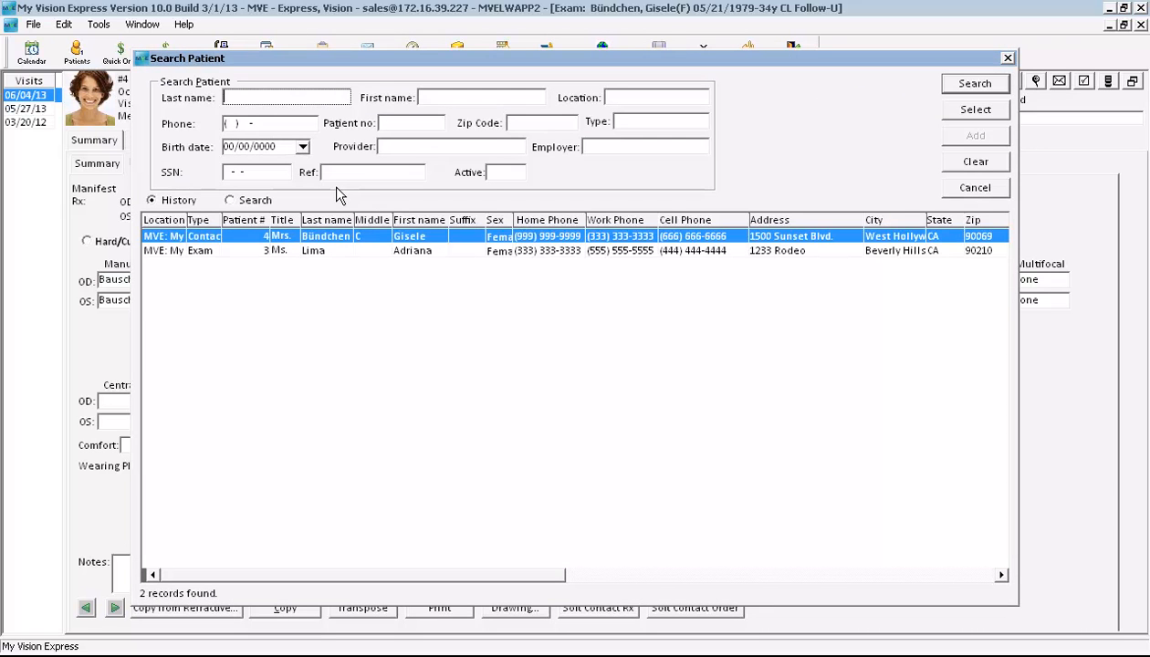
Step: Find the office visit patient by partial last name, select him for the exam, and view its summary and complaint pages
text(edi)
key(Return)
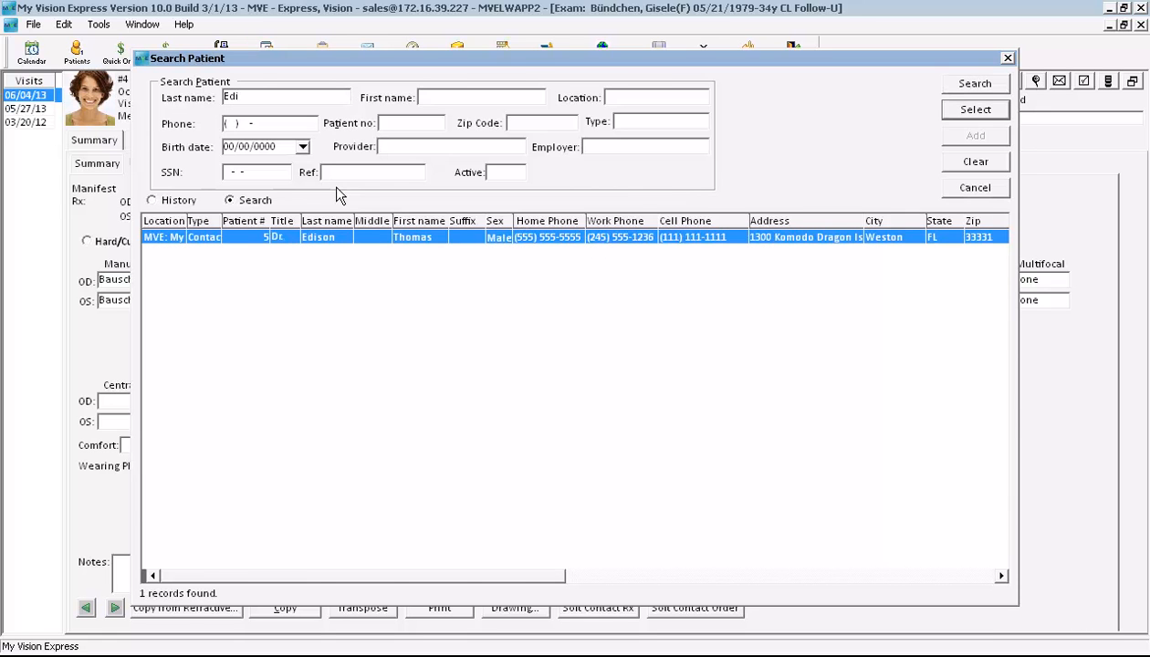
double_click(401, 237)
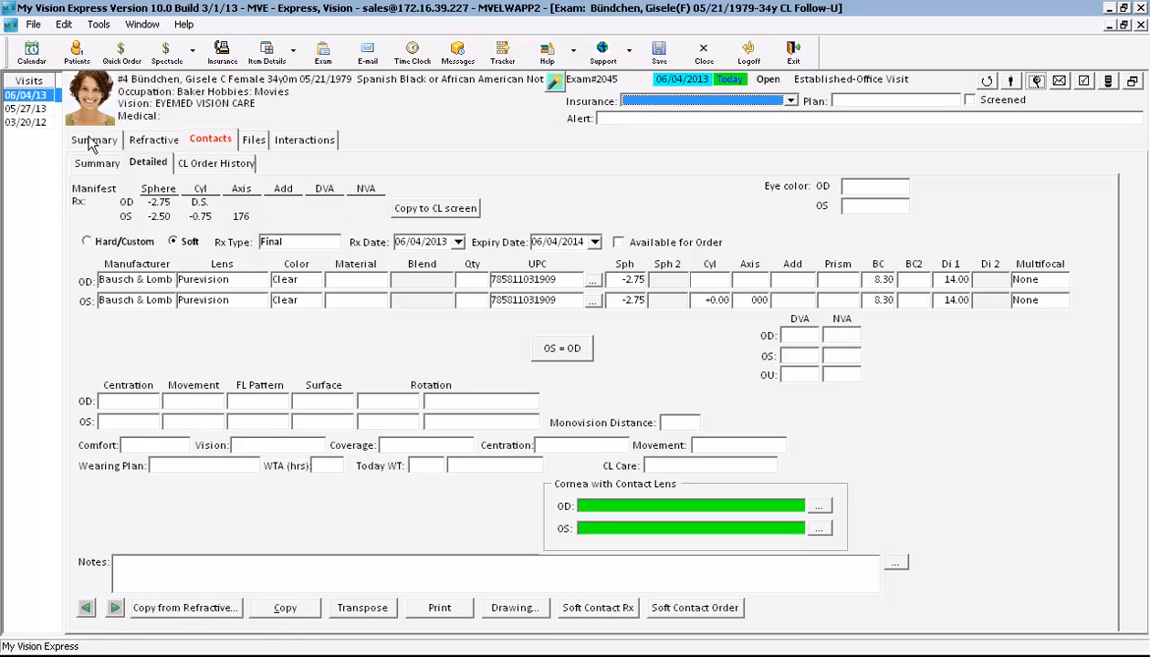
click(91, 143)
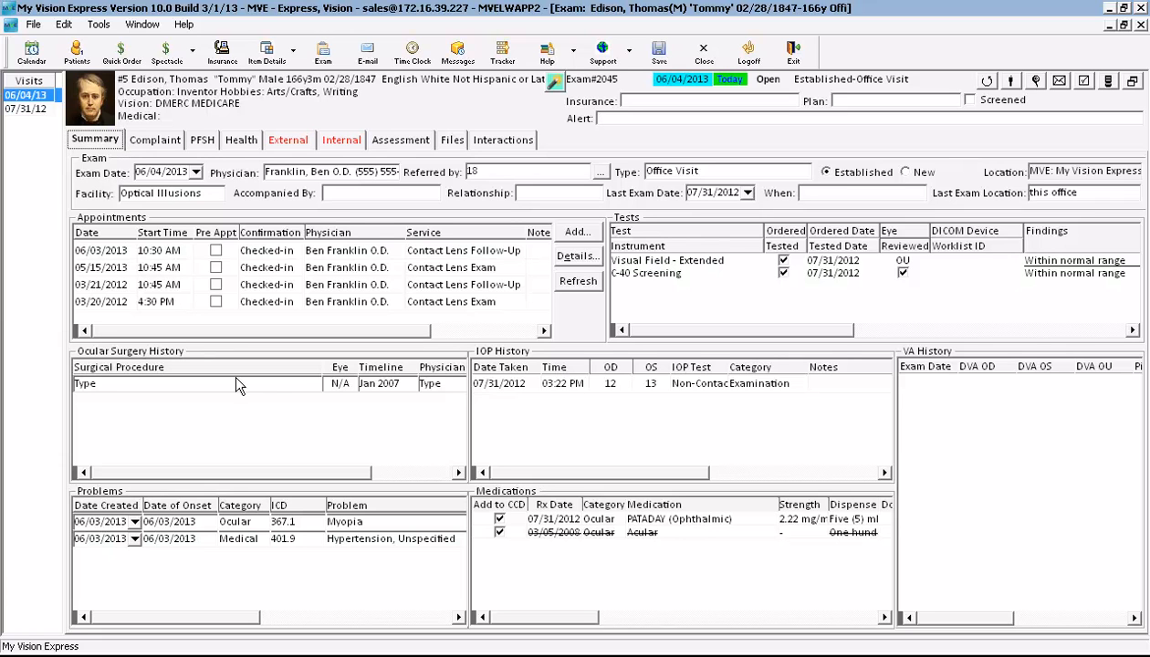
click(172, 146)
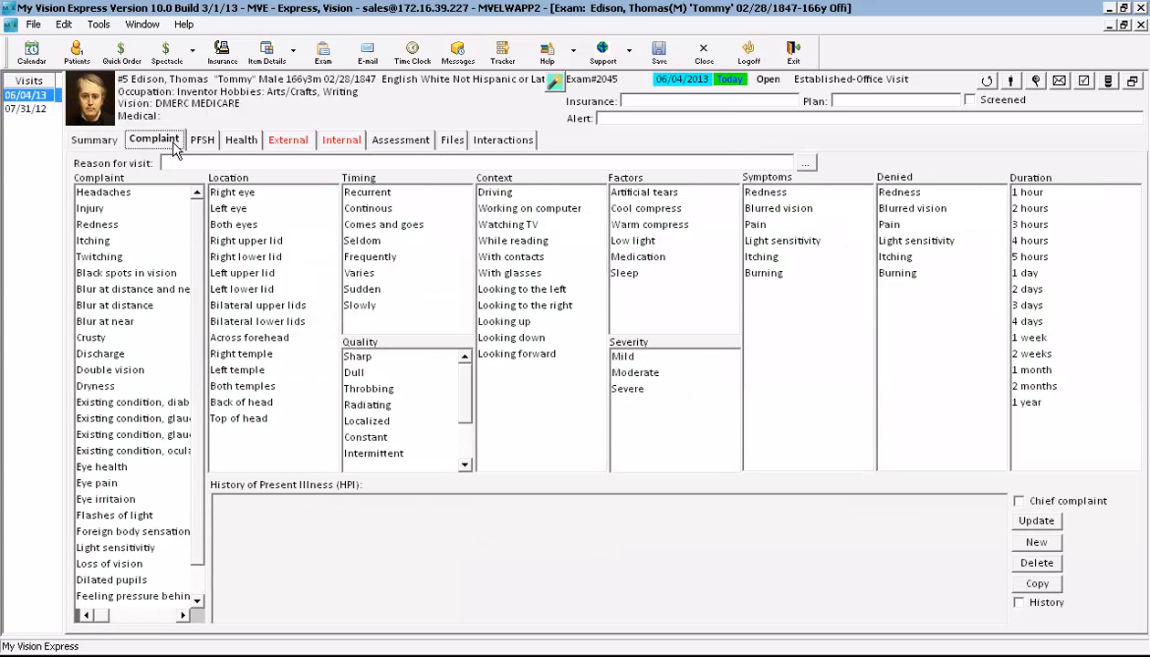
Step: Set the reason for visit to Annual eye exam and document Redness in the Left eye, timing Frequently, context With contacts
click(782, 164)
click(211, 174)
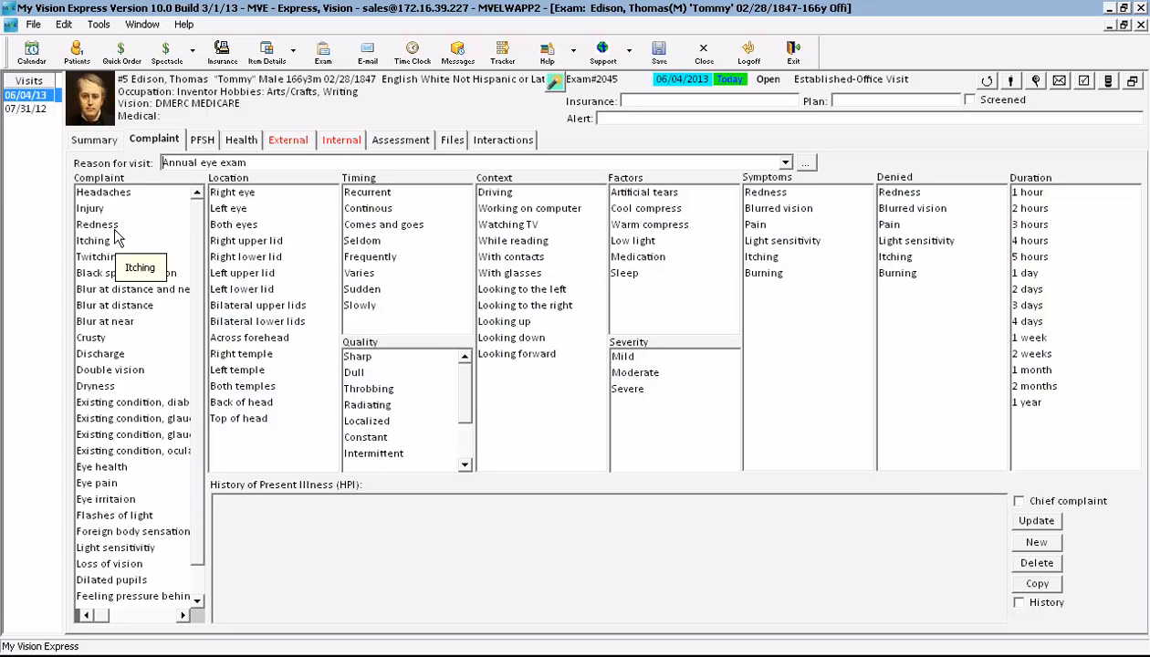
click(148, 224)
click(231, 211)
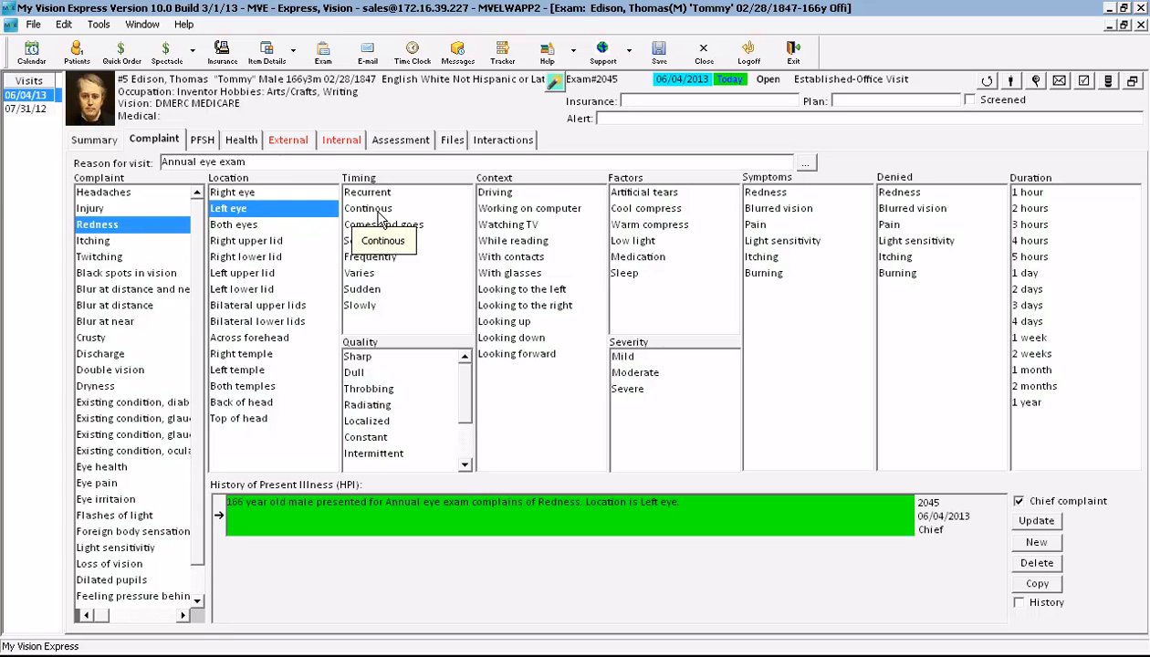
click(377, 259)
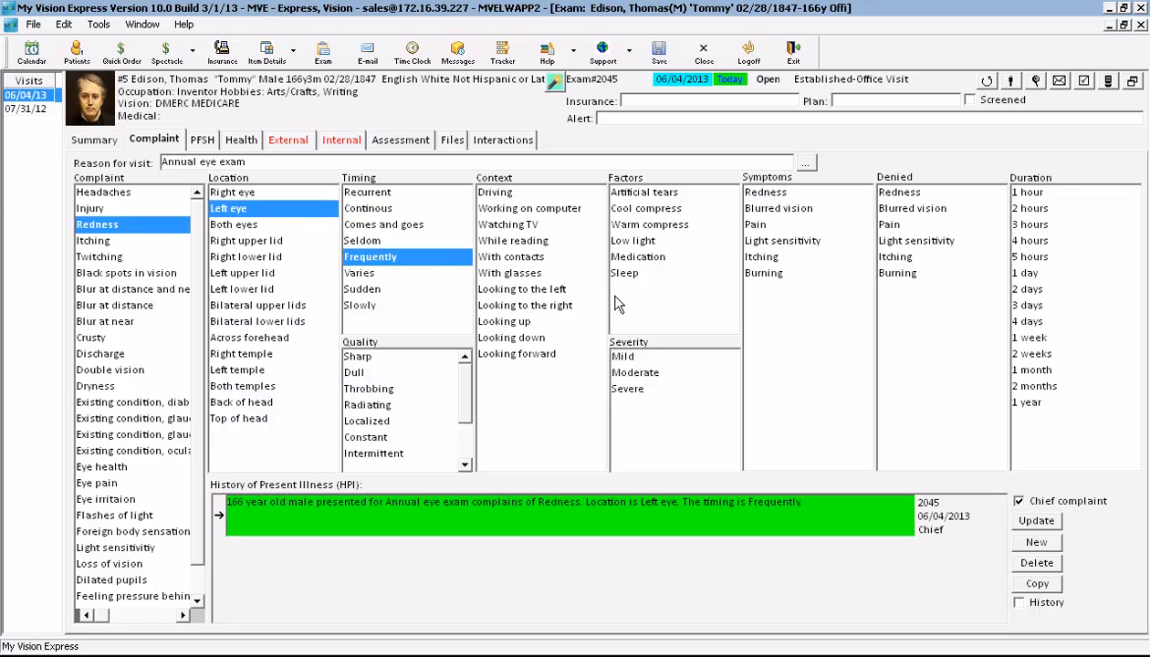
click(520, 260)
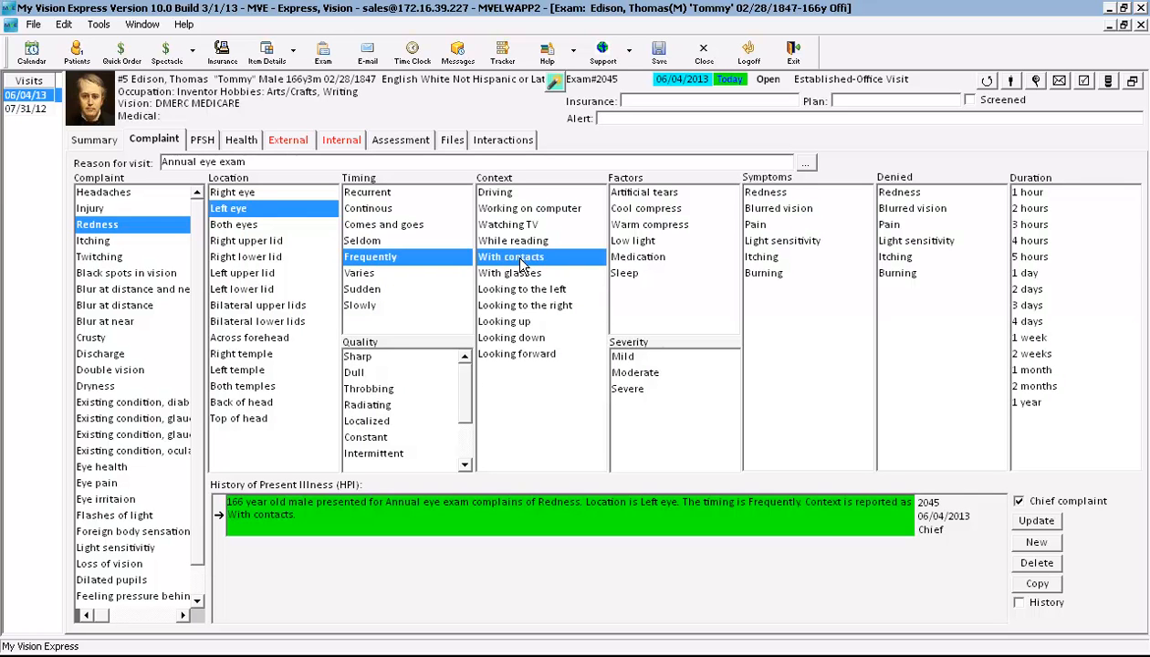
Step: Mark the PFSH as reviewed and copy the social history from the 07/31/12 exam
click(204, 142)
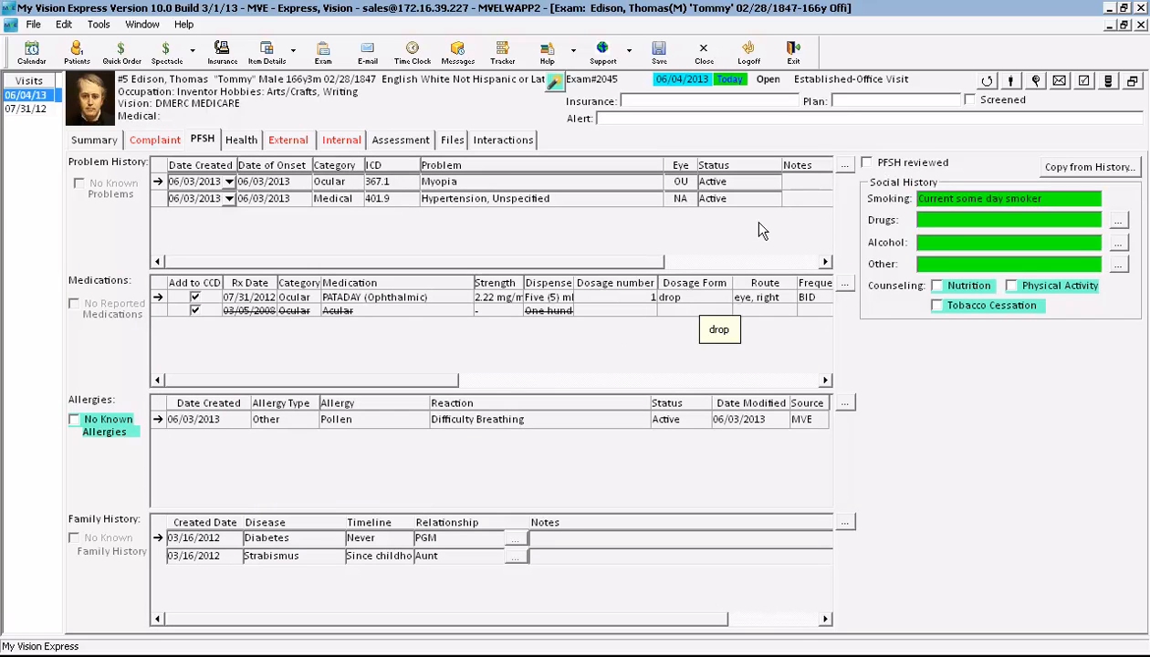
click(866, 162)
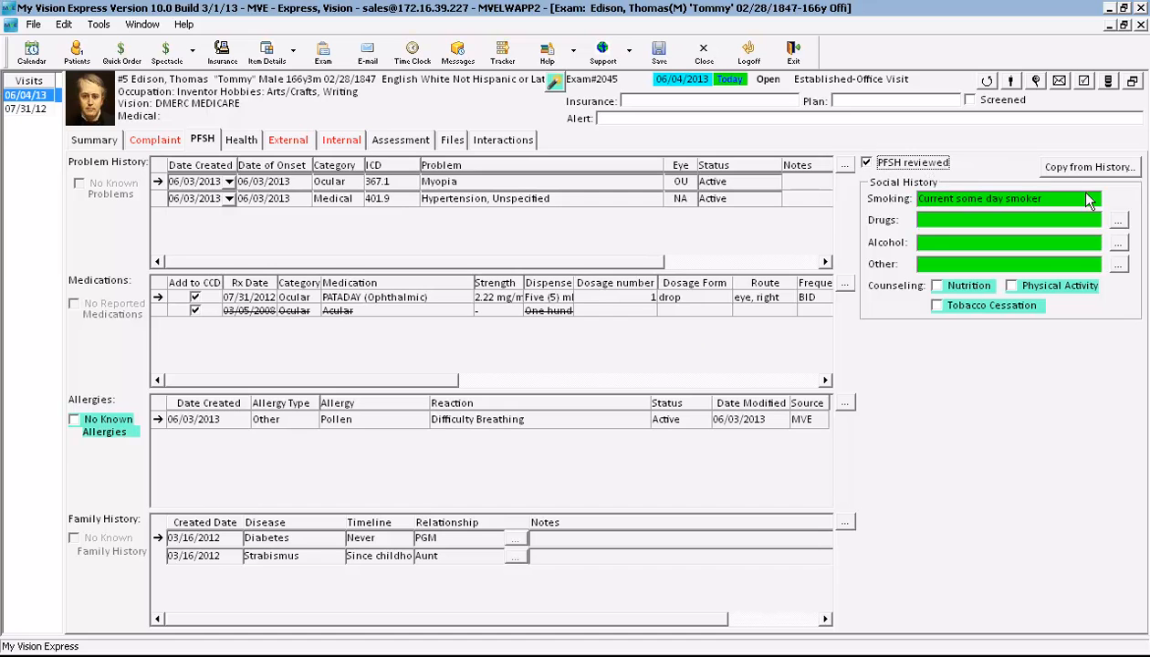
click(1084, 167)
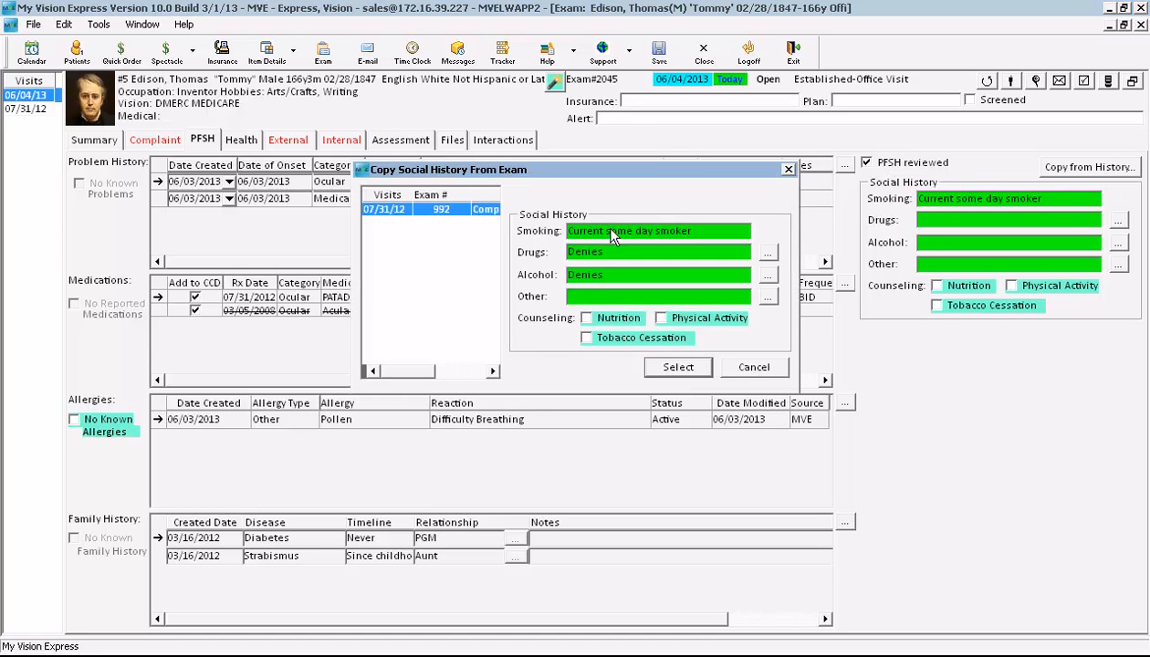
click(676, 366)
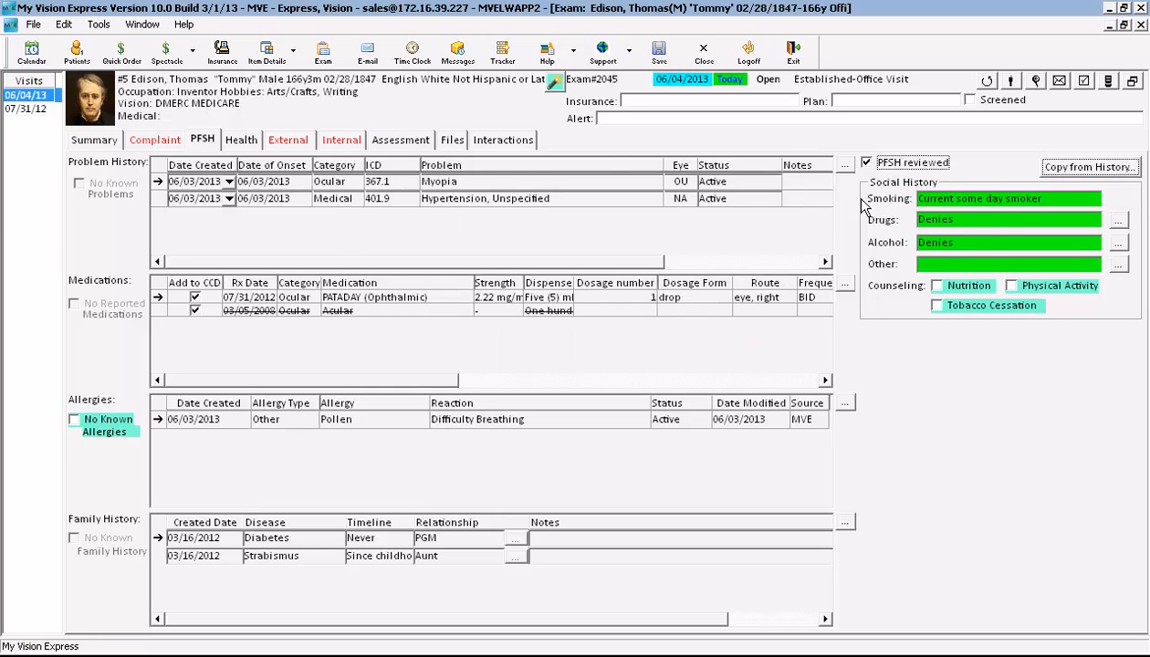
Step: Record Swelling as the OD conjunctiva finding in the external exam, and view the internal exam findings
click(251, 146)
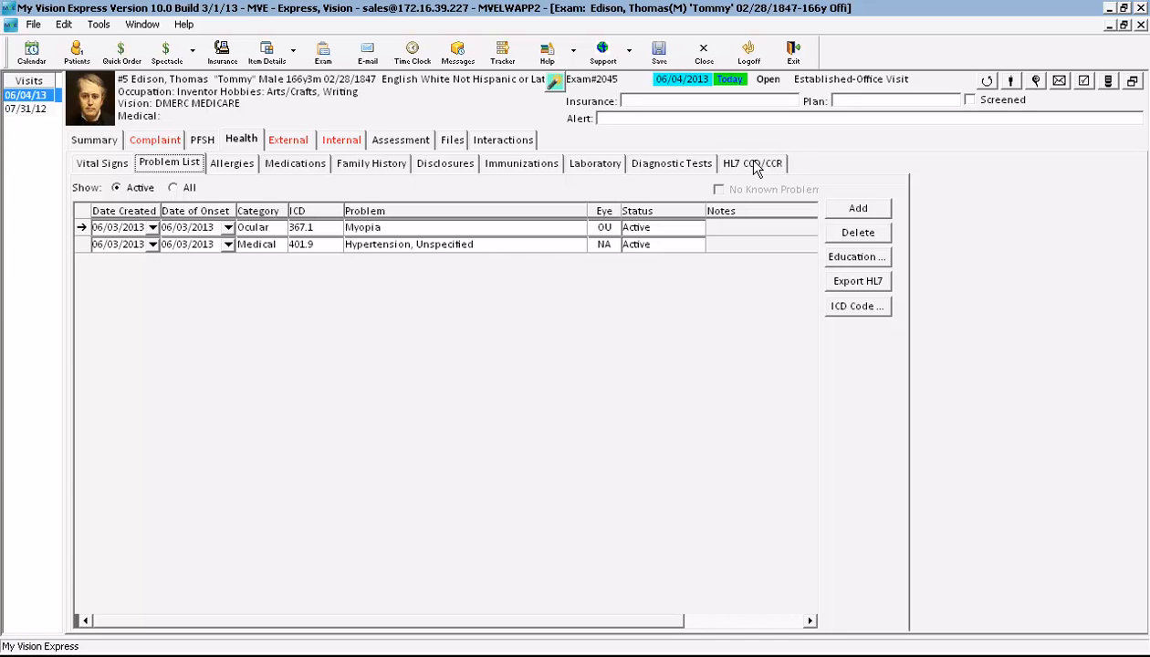
click(305, 146)
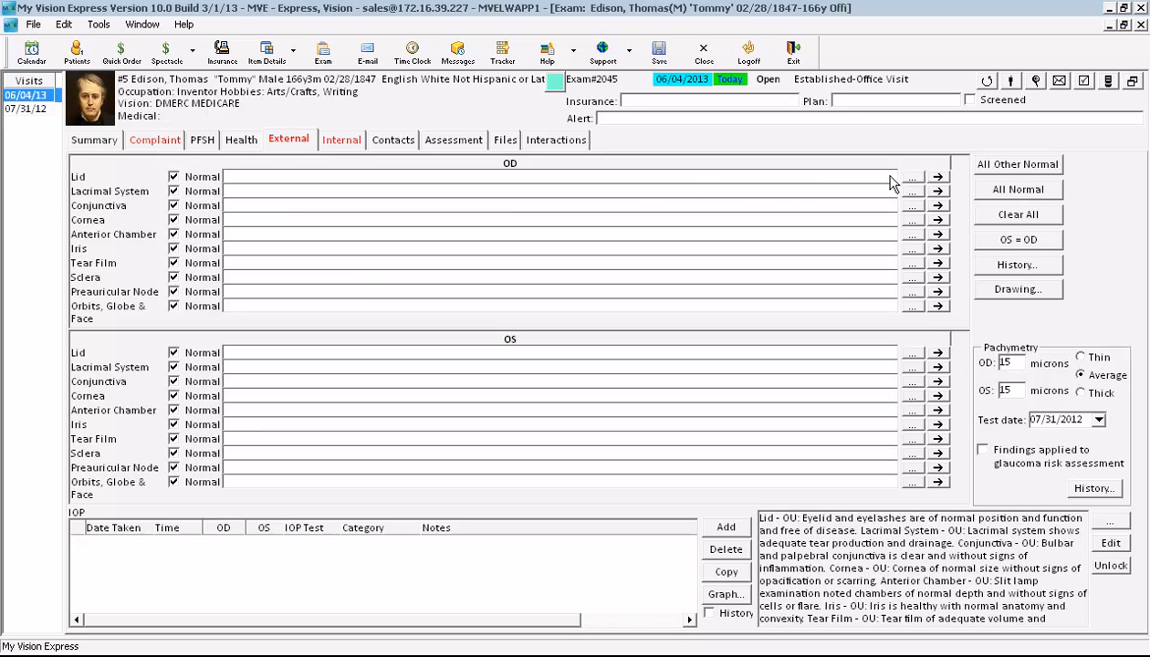
click(890, 208)
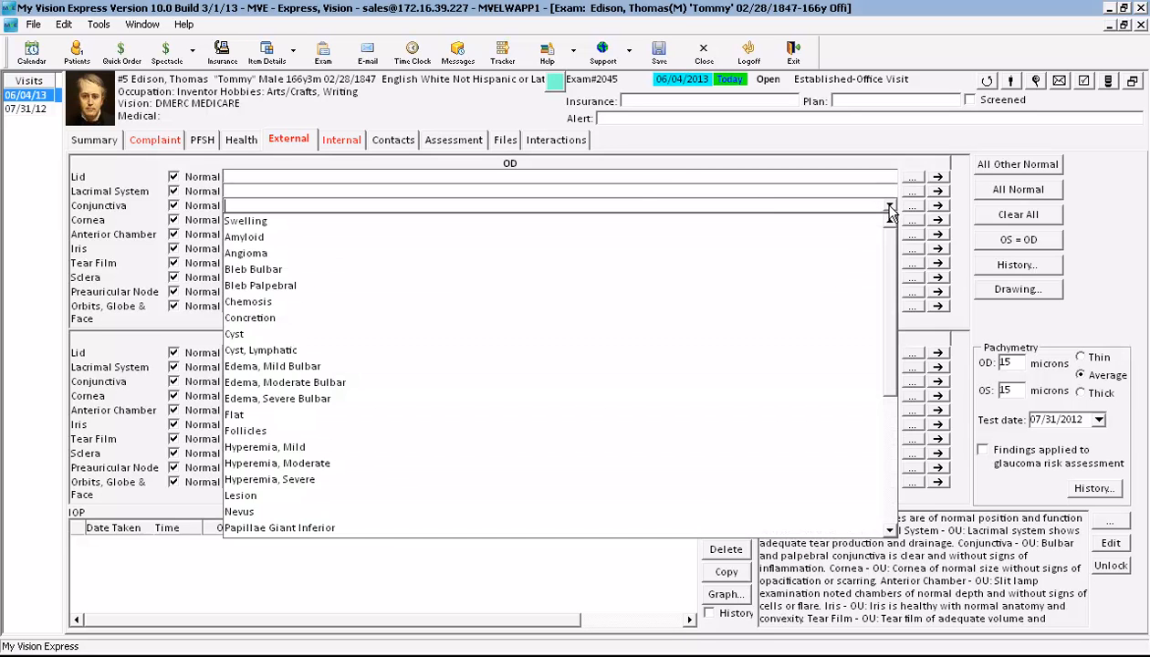
click(269, 223)
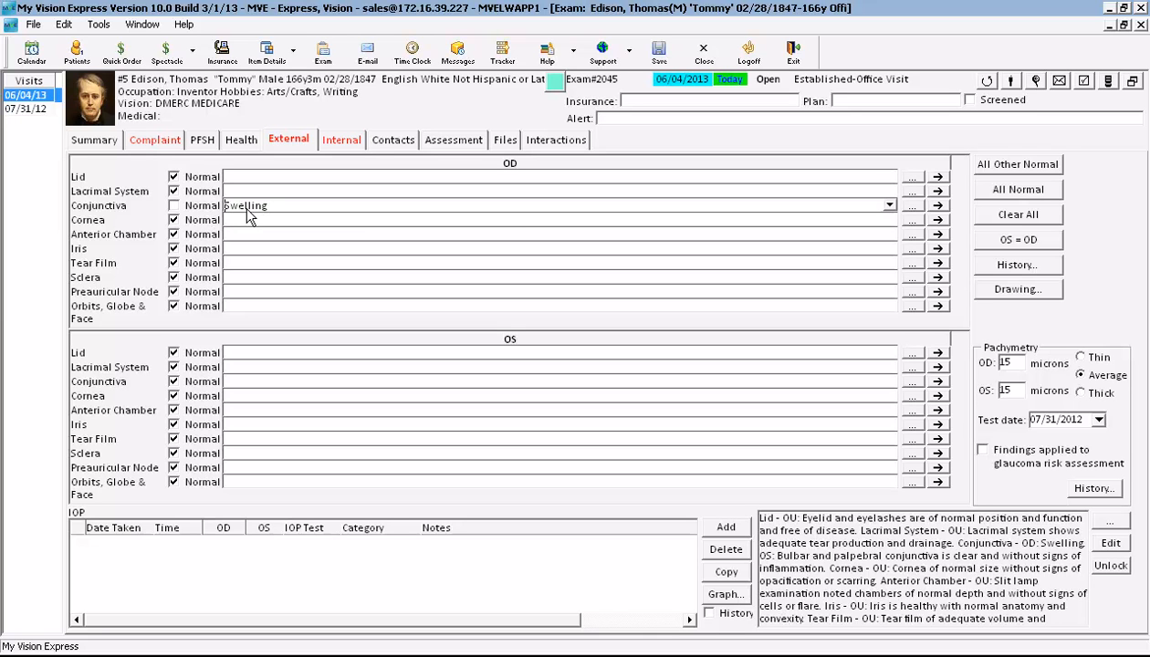
click(342, 142)
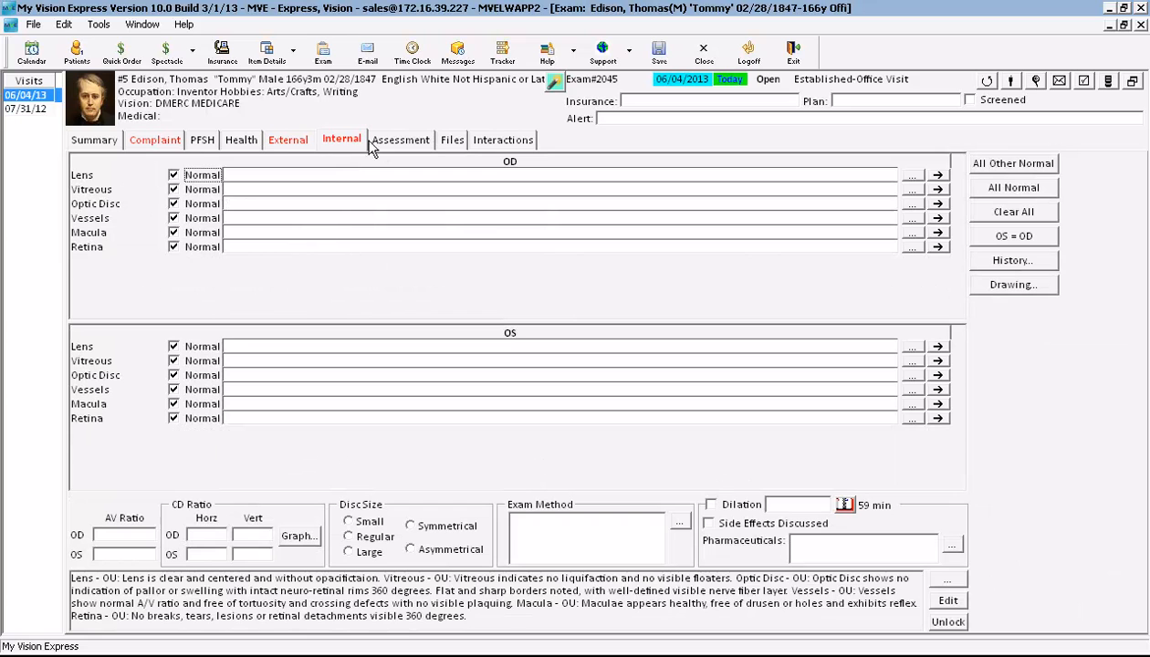
Step: Add diagnosis 372.30, Conjunctivitis, Unspecified, to the exam assessment
click(396, 144)
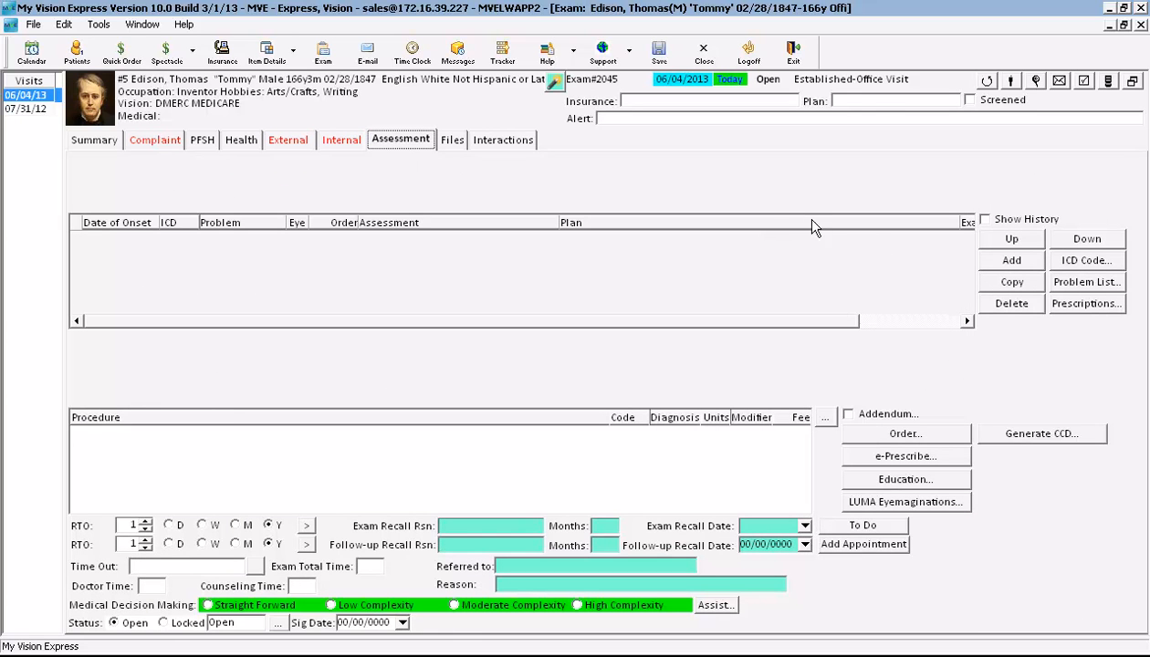
click(1082, 262)
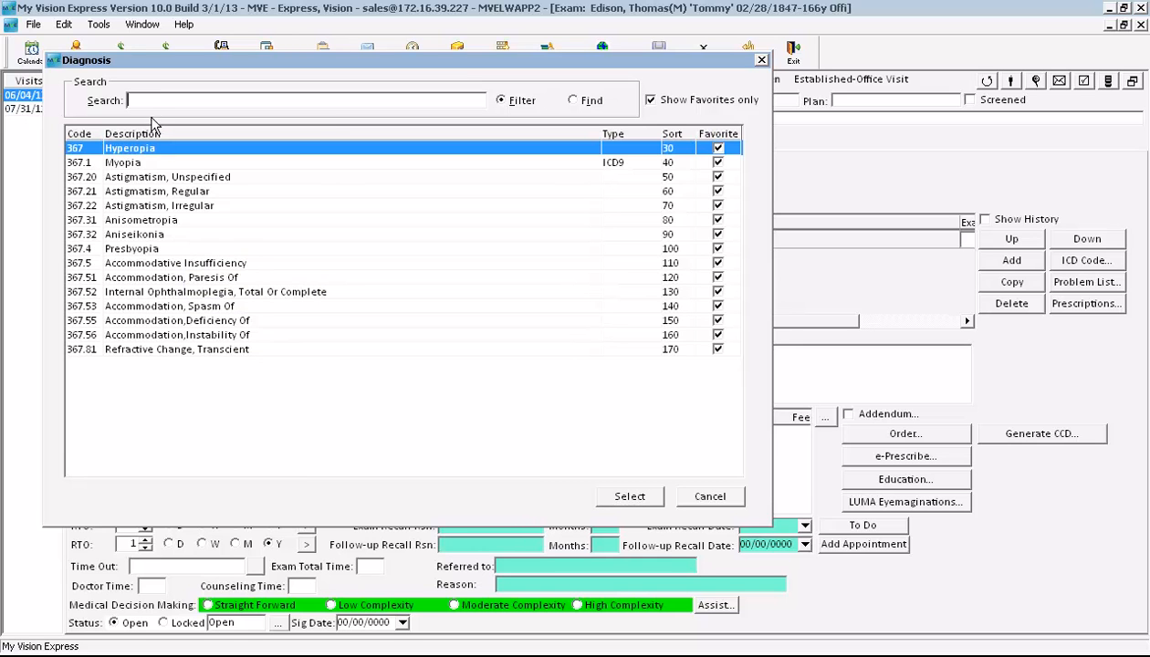
text(372)
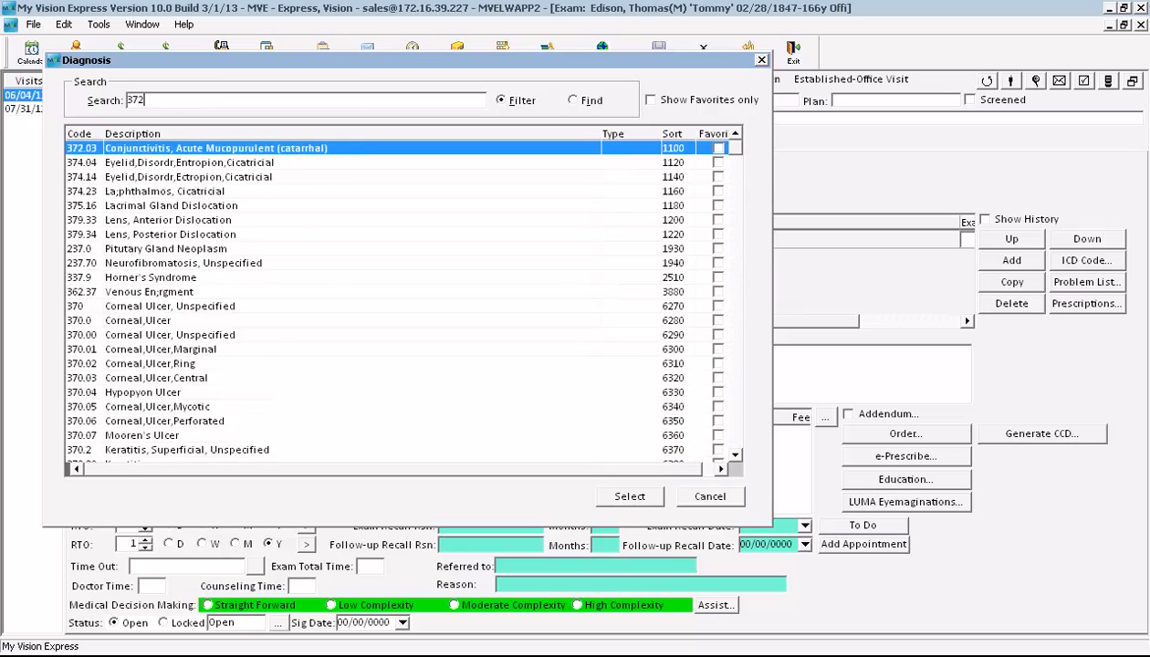
text(.30)
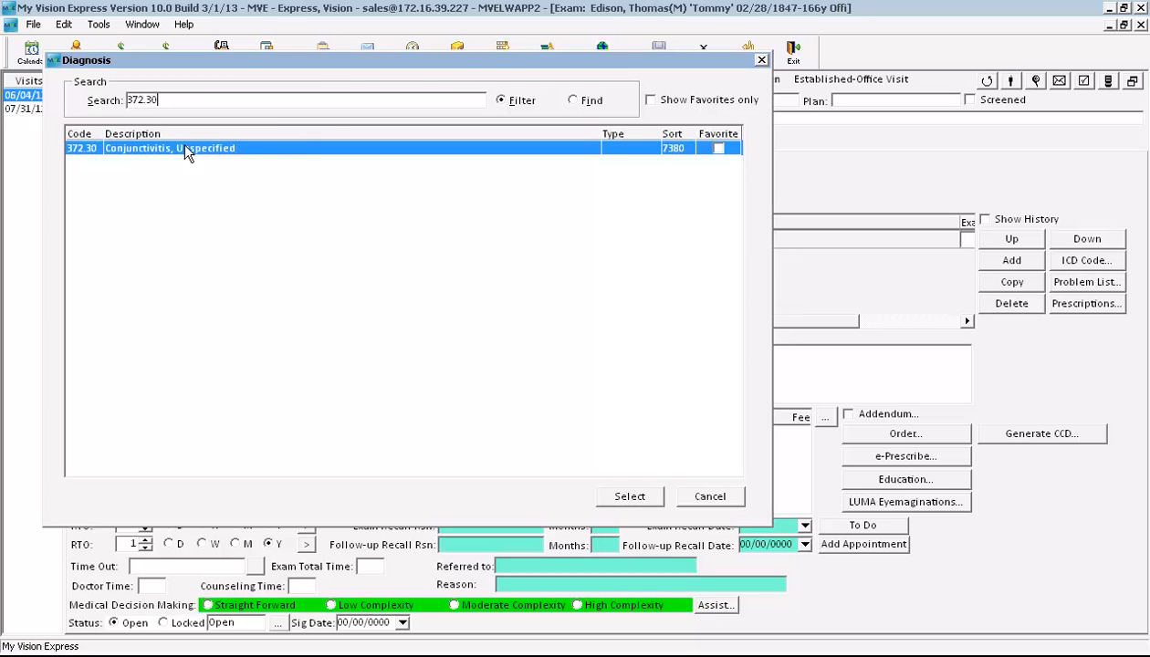
double_click(187, 150)
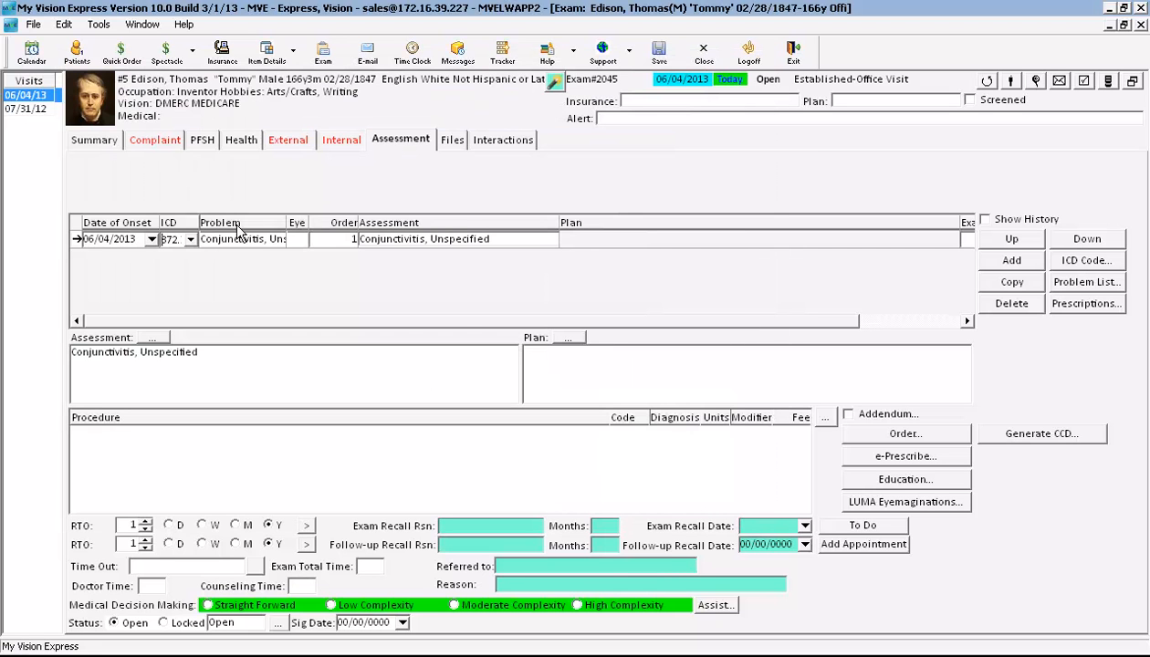
Step: Fill the conjunctivitis plan with "avoid rubbing the eyes" and "begin Rx treatment (see below)" from the Conjunctivitis category
click(566, 337)
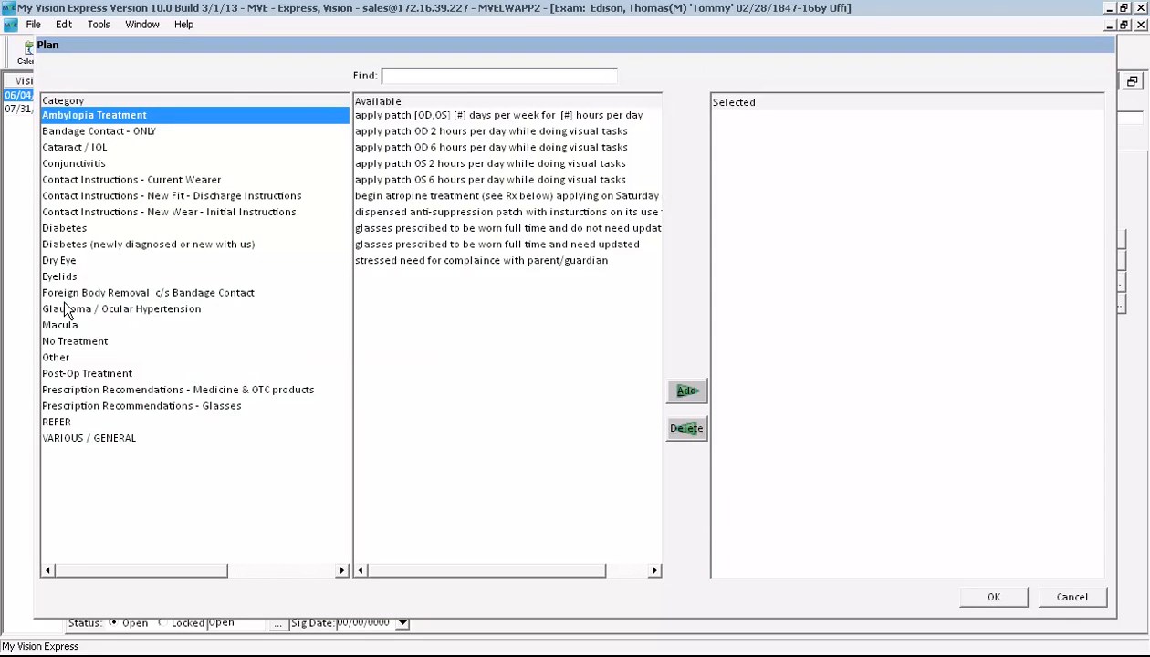
click(69, 362)
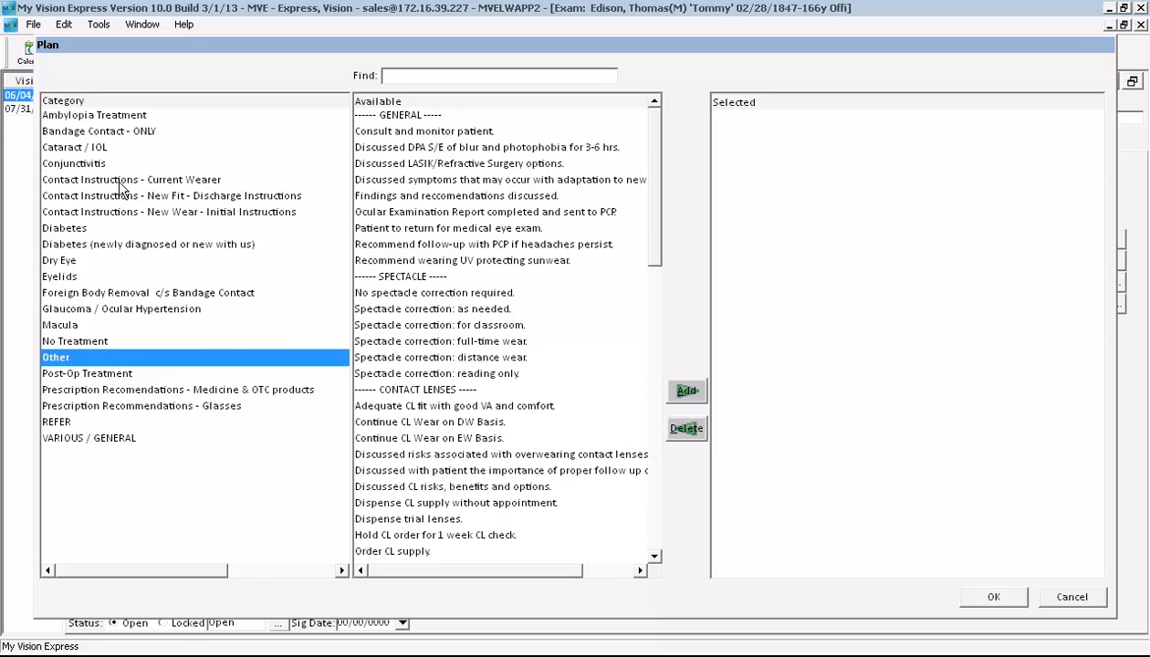
click(91, 162)
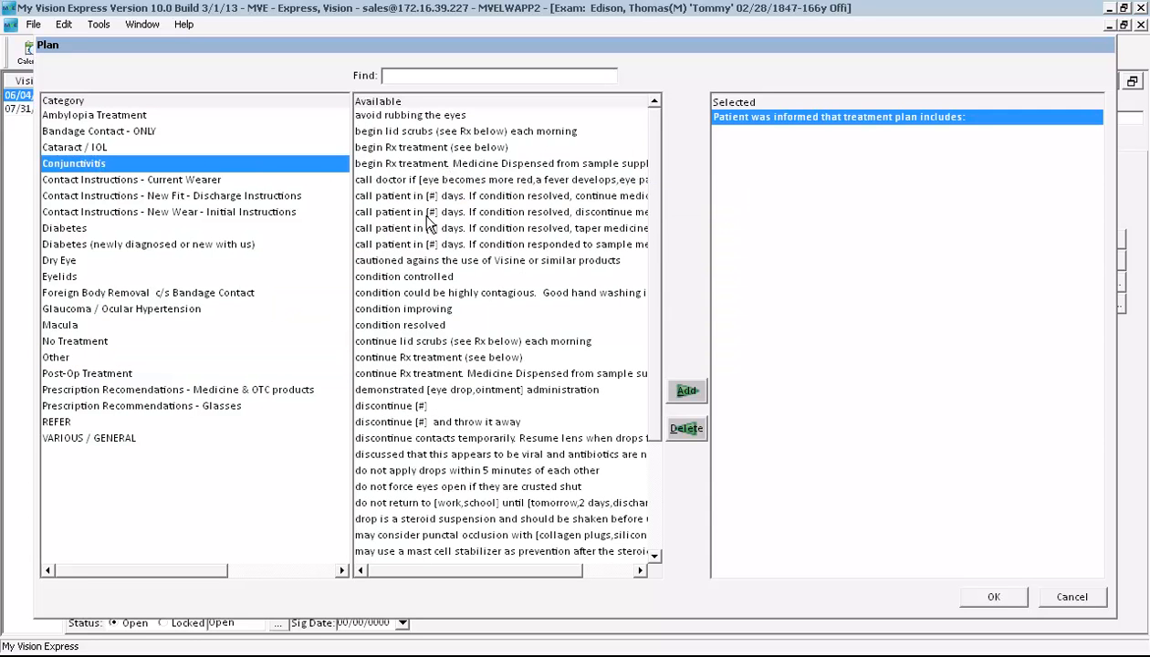
double_click(424, 115)
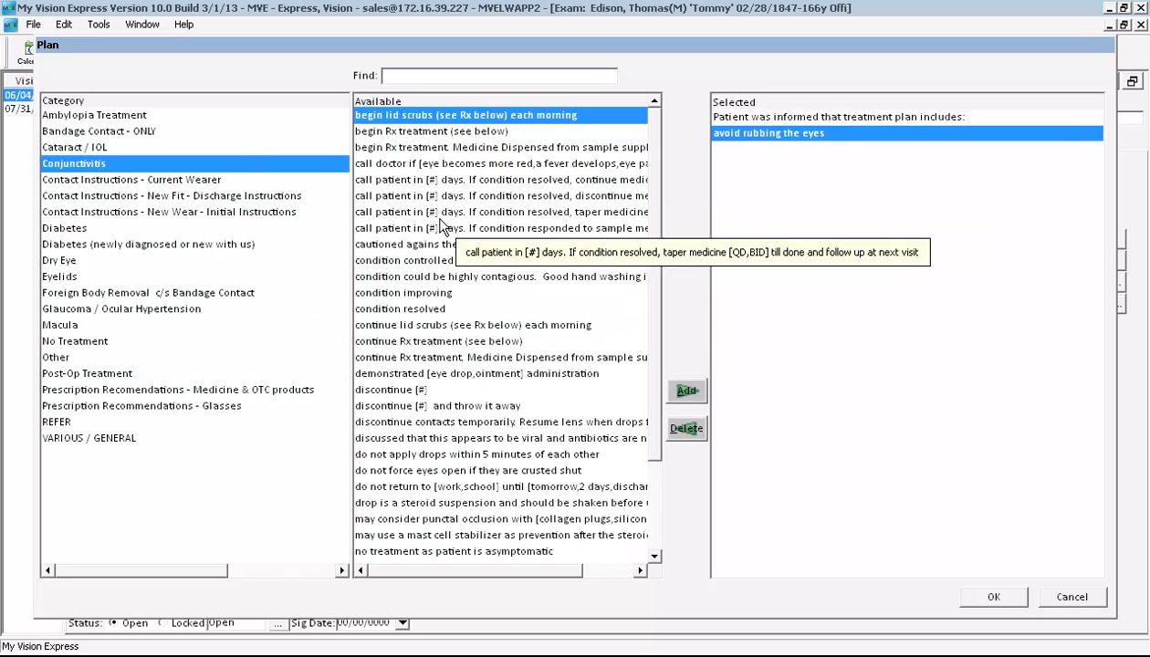
double_click(411, 132)
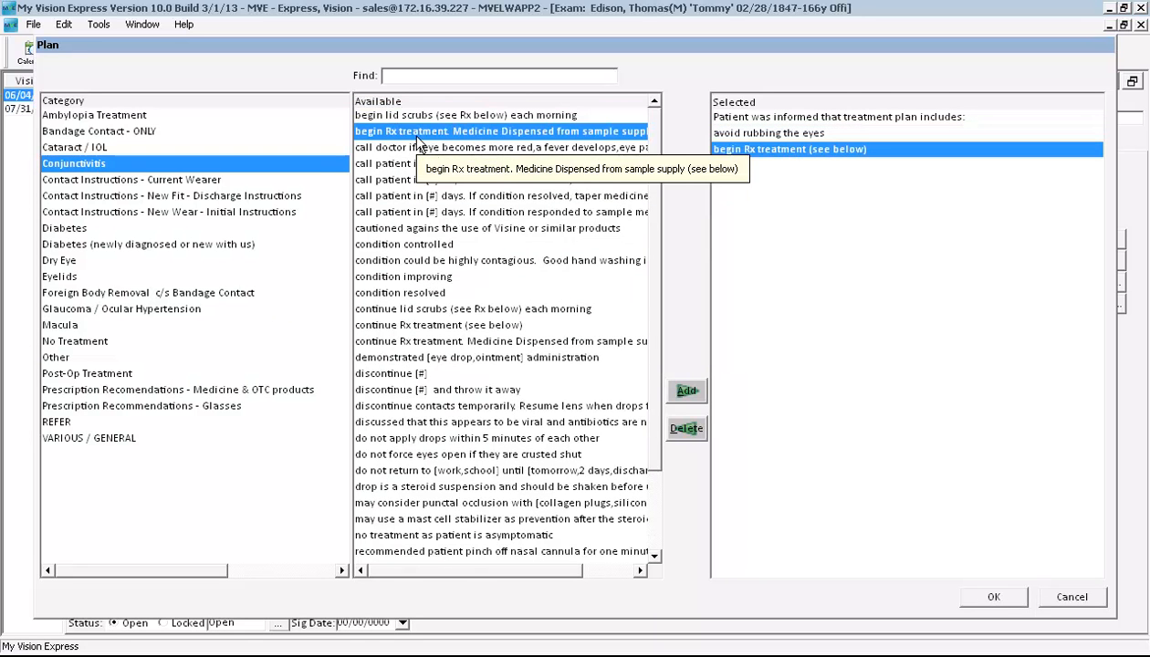
click(992, 597)
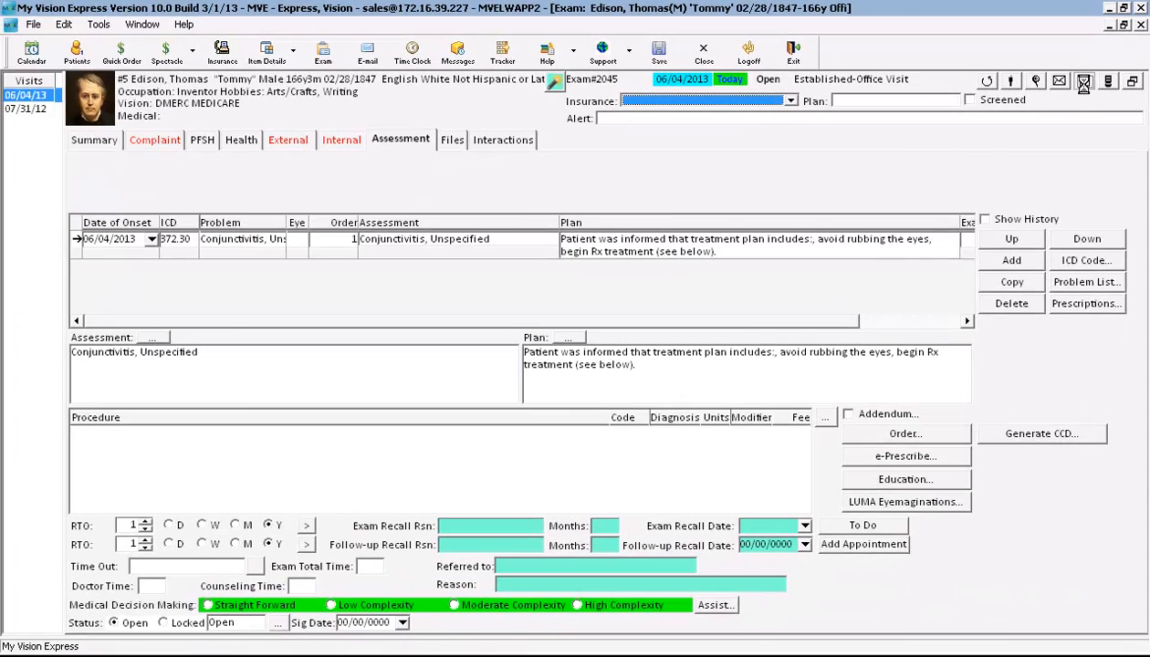
Step: Consult the exam coder to add procedure 99212, Existing Patient - Expanded problem focused exam, and stamp the exam's time out
click(1033, 143)
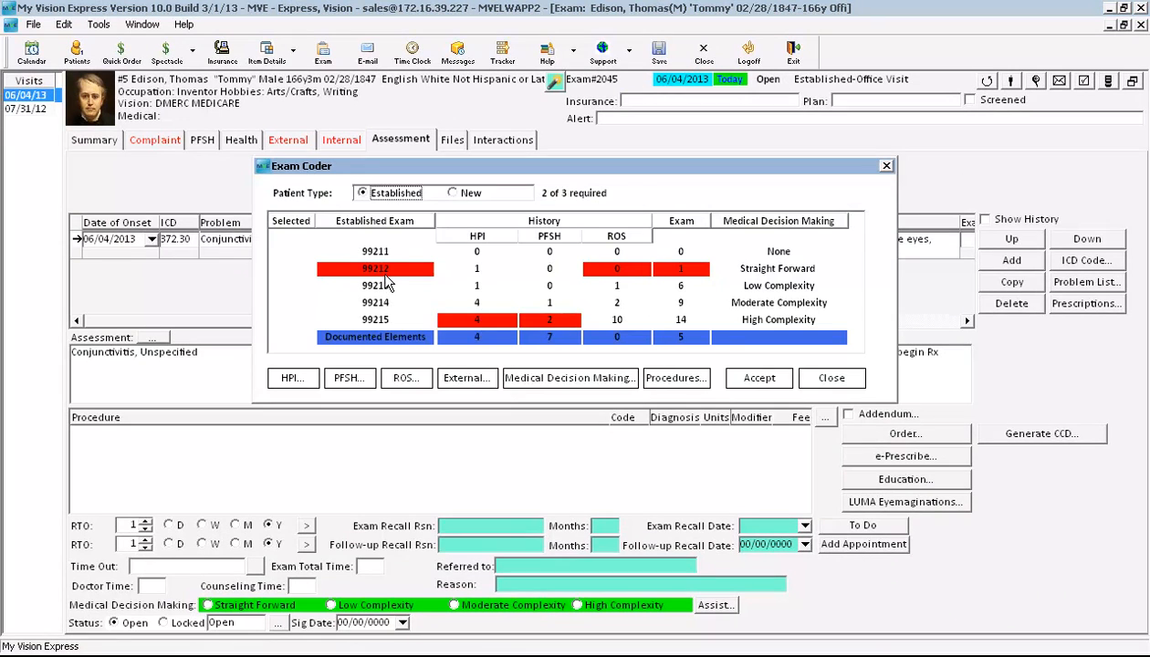
click(826, 378)
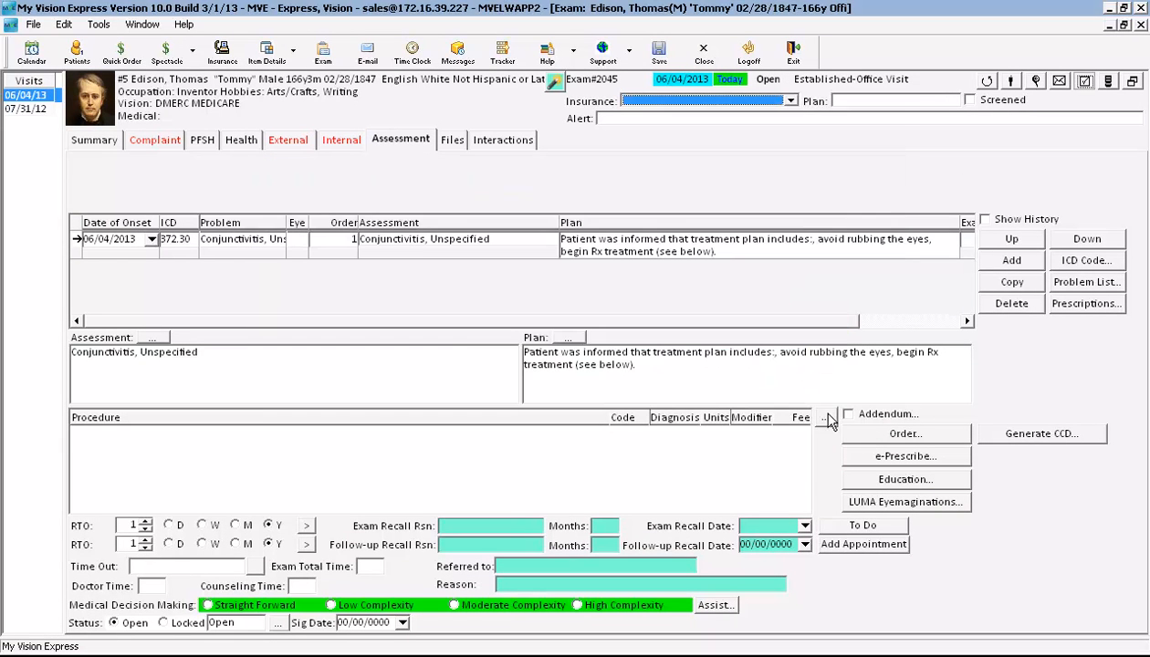
click(819, 418)
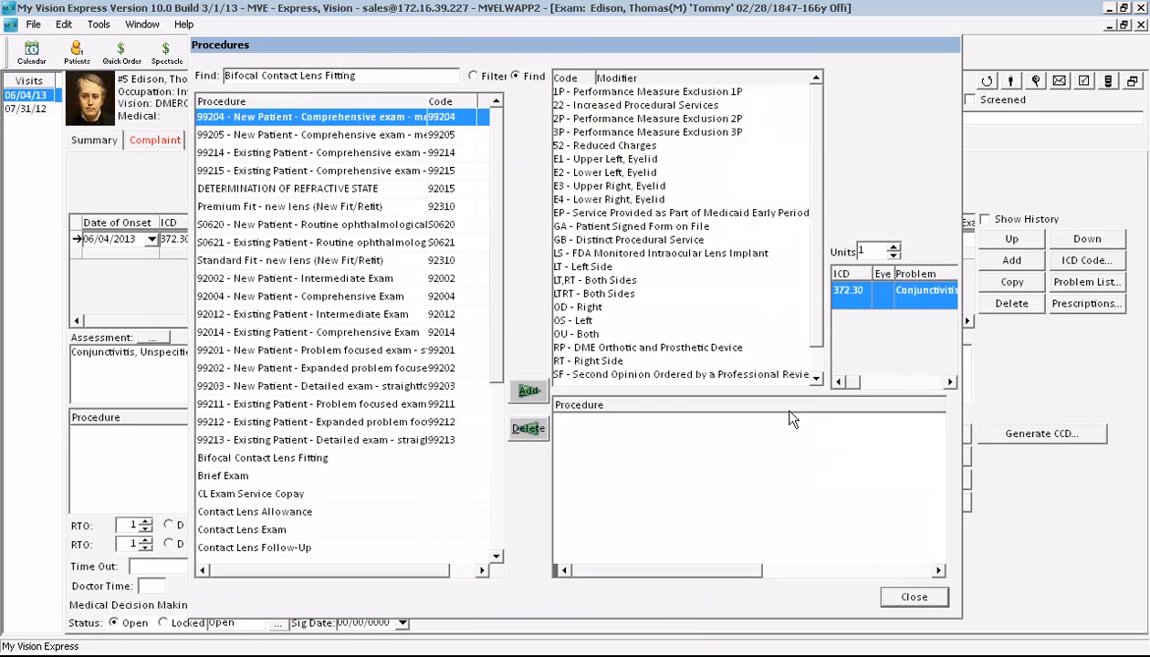
mouse_move(374, 571)
mouse_down()
mouse_move(411, 582)
mouse_move(383, 577)
mouse_up()
double_click(275, 422)
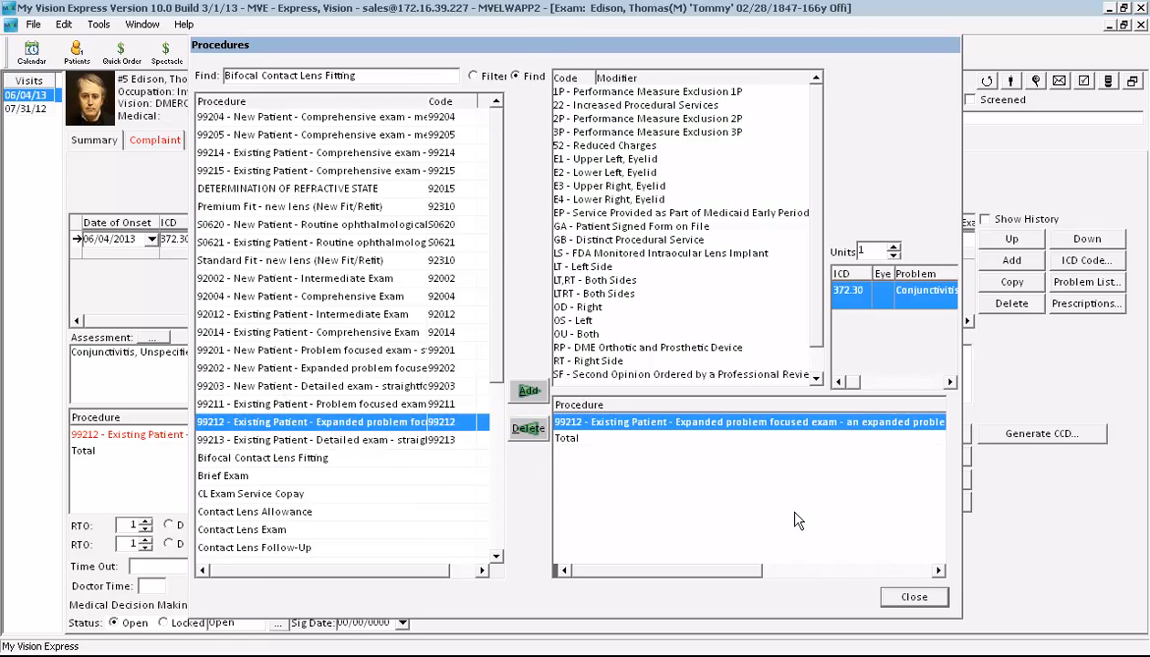
click(910, 599)
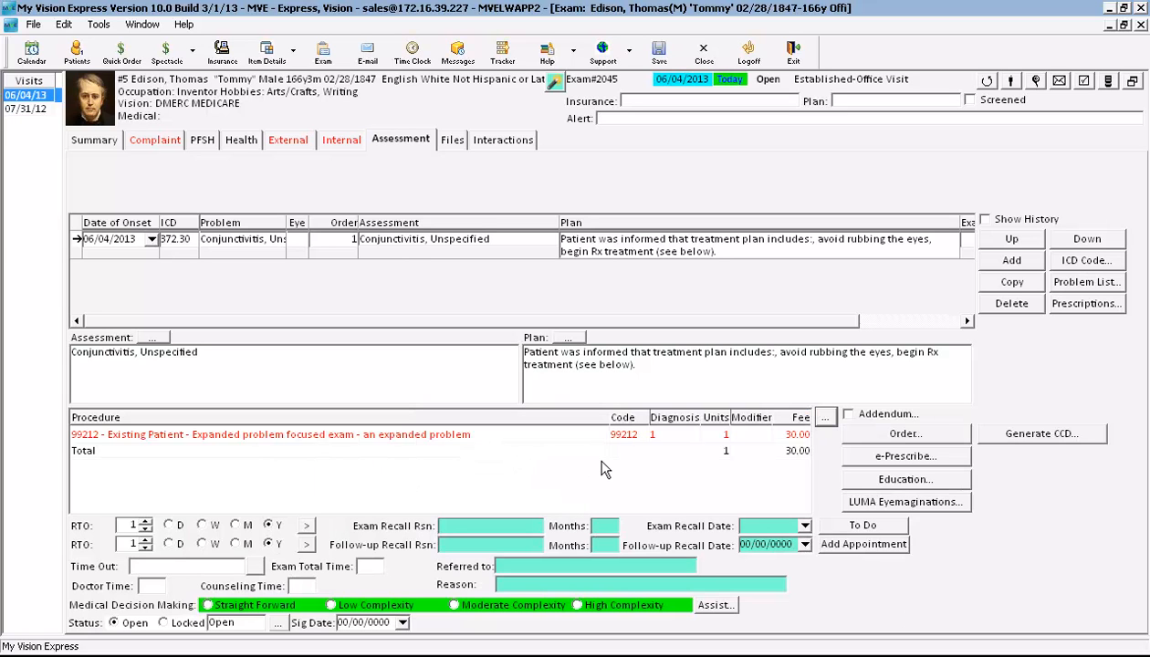
click(259, 567)
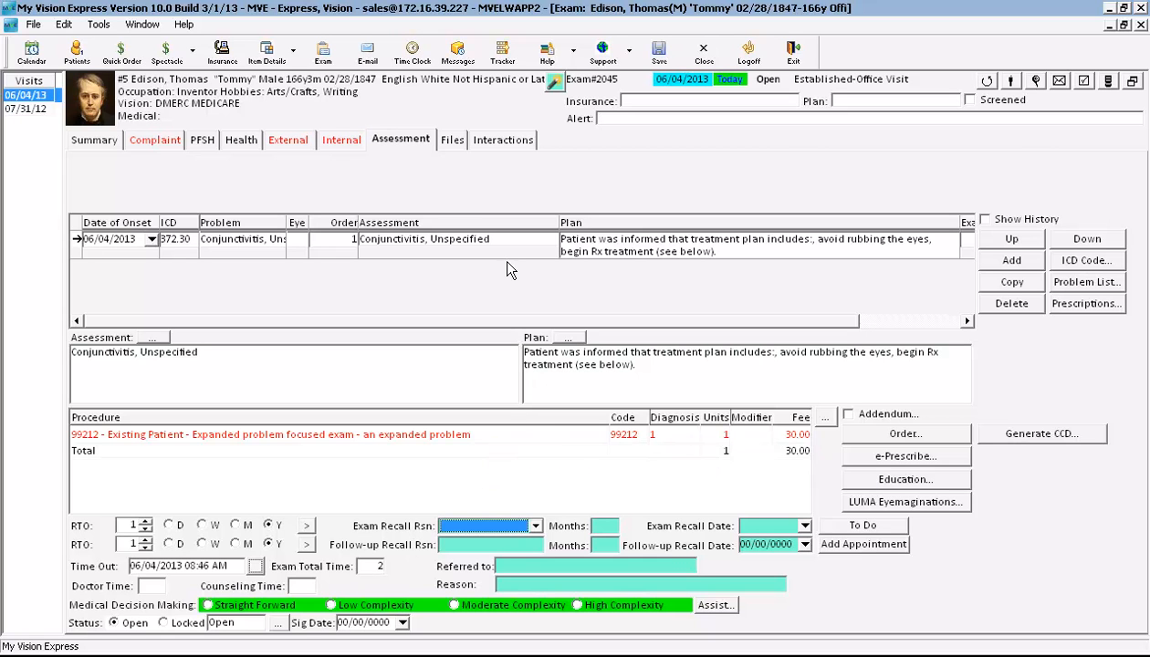
Step: Add the Contacts section to the office visit exam, open its pages, and list the other sections that can be added
right_click(548, 146)
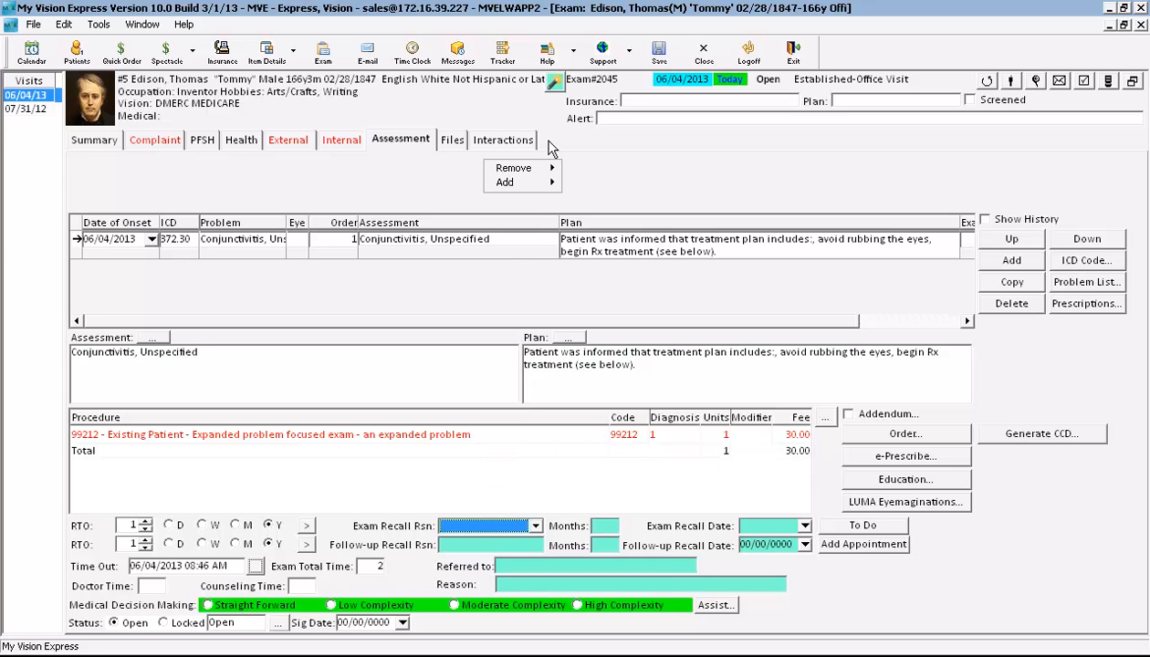
mouse_move(546, 187)
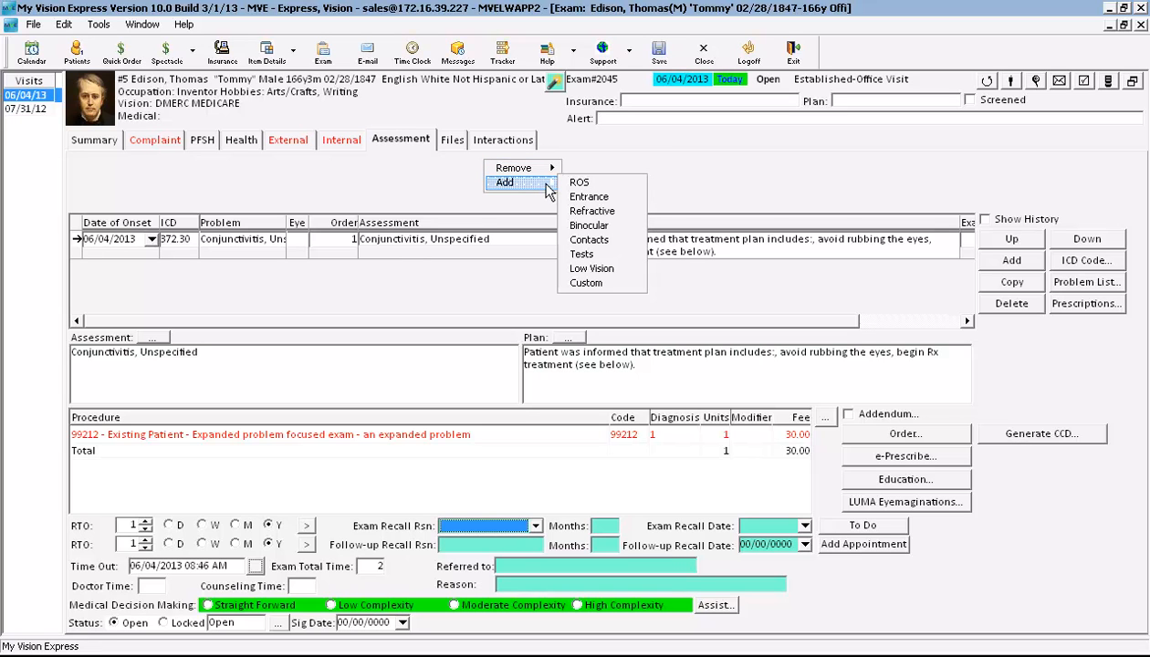
click(614, 242)
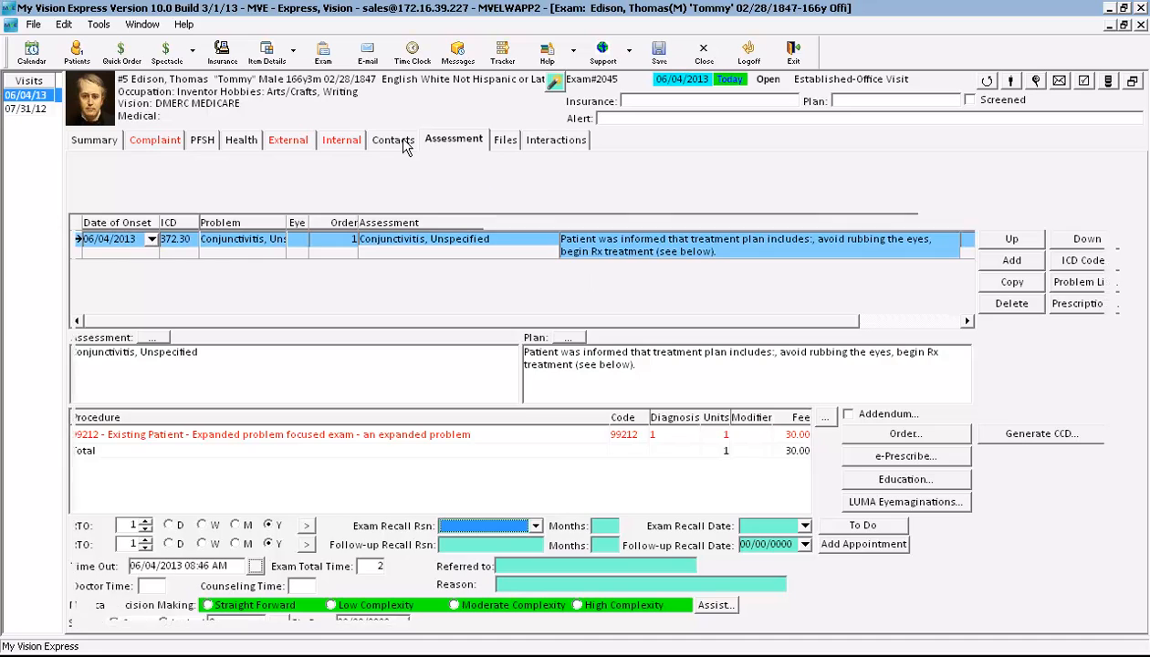
click(394, 141)
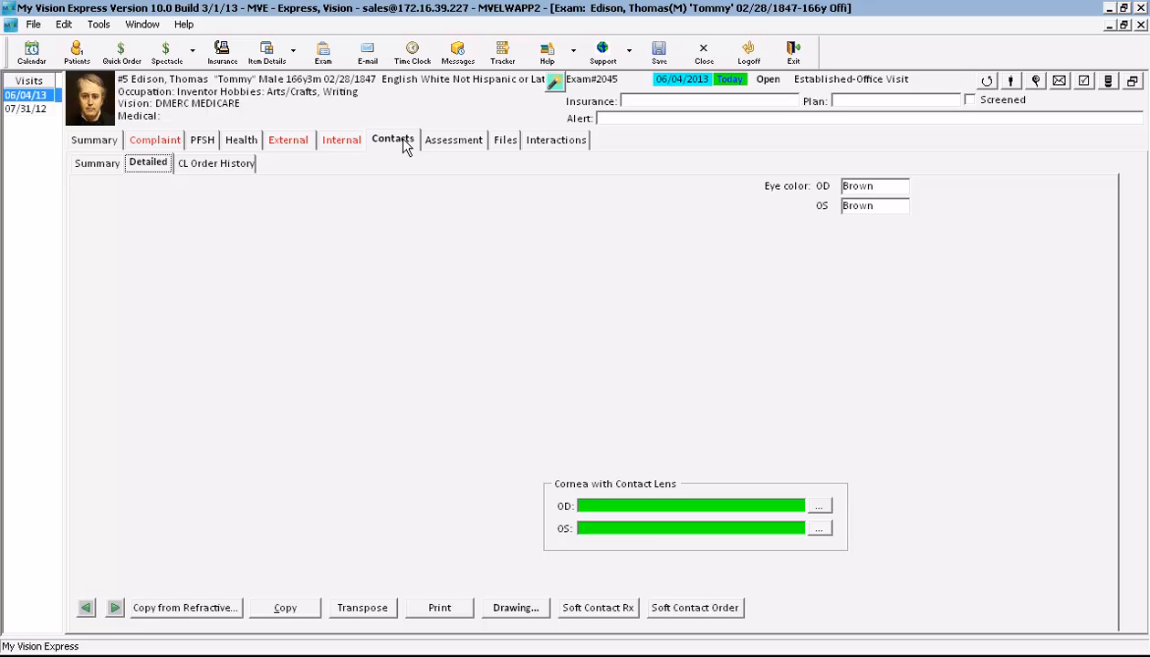
right_click(609, 149)
mouse_move(607, 173)
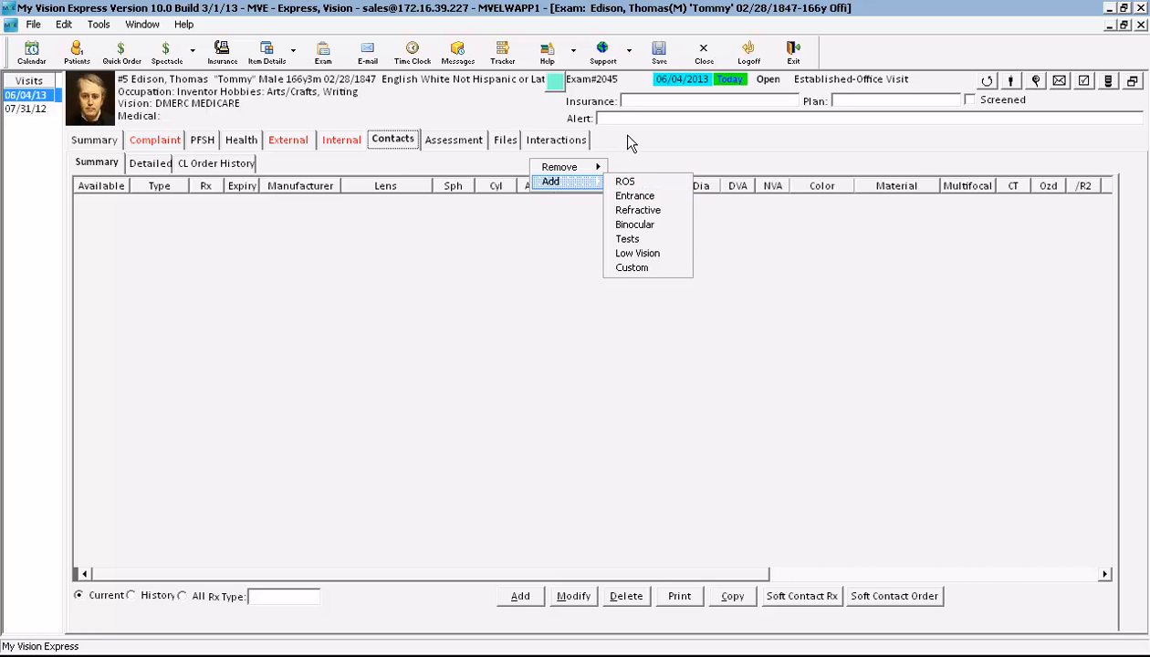
Step: Close the office visit exam and start a quick order with the order type Other
click(628, 142)
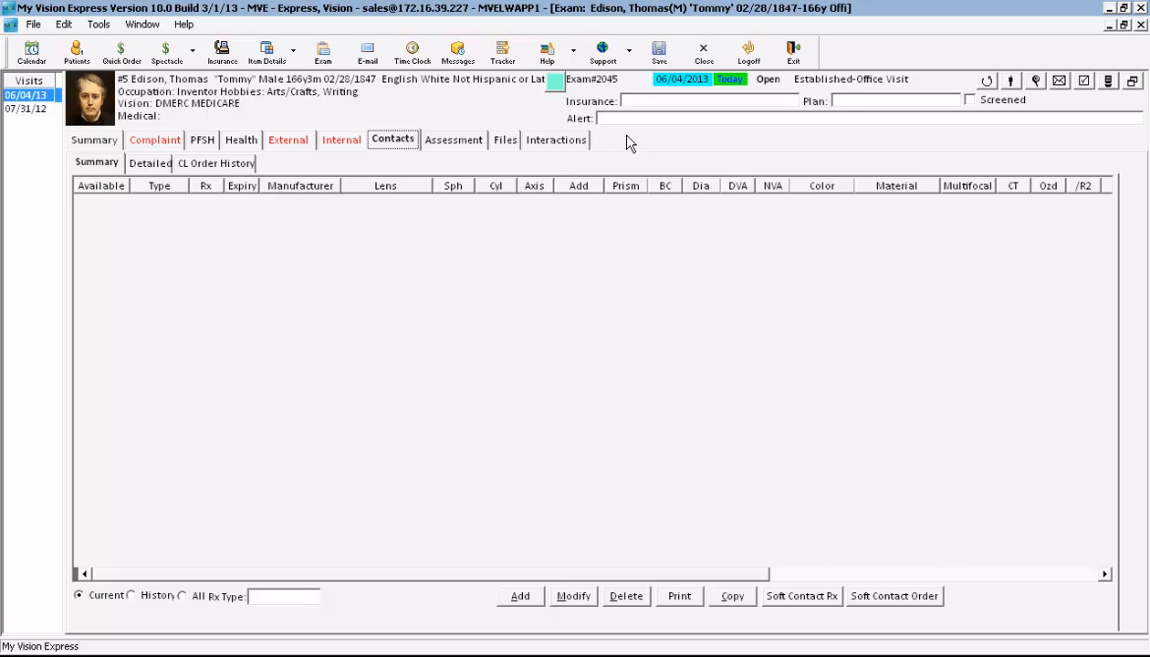
click(703, 54)
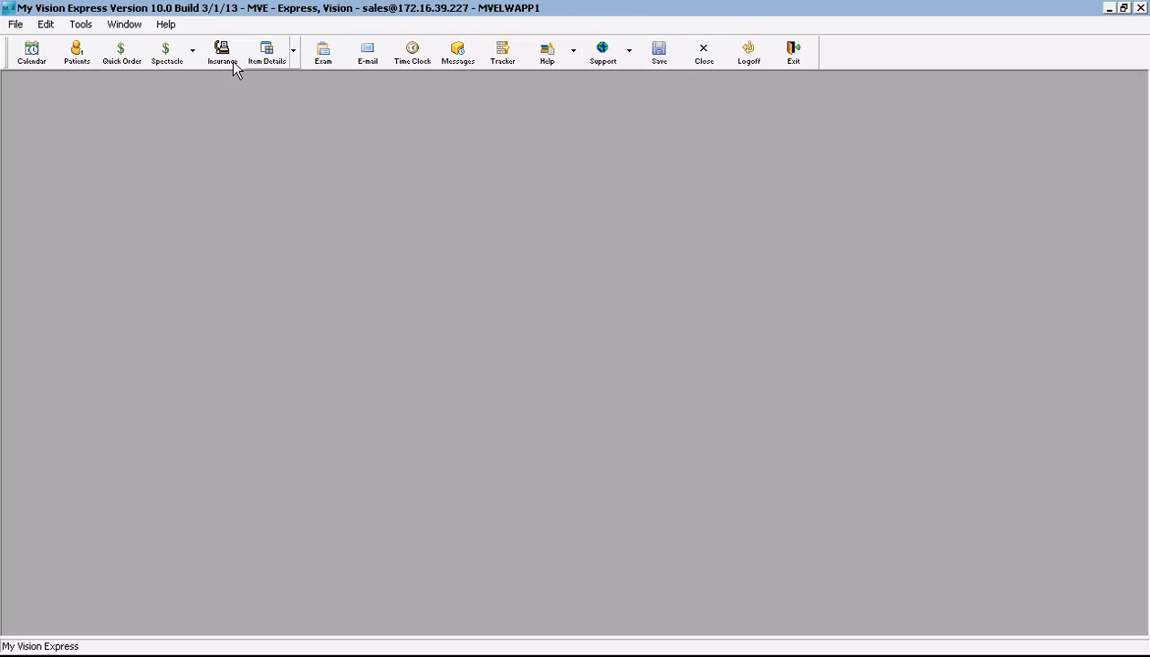
click(123, 56)
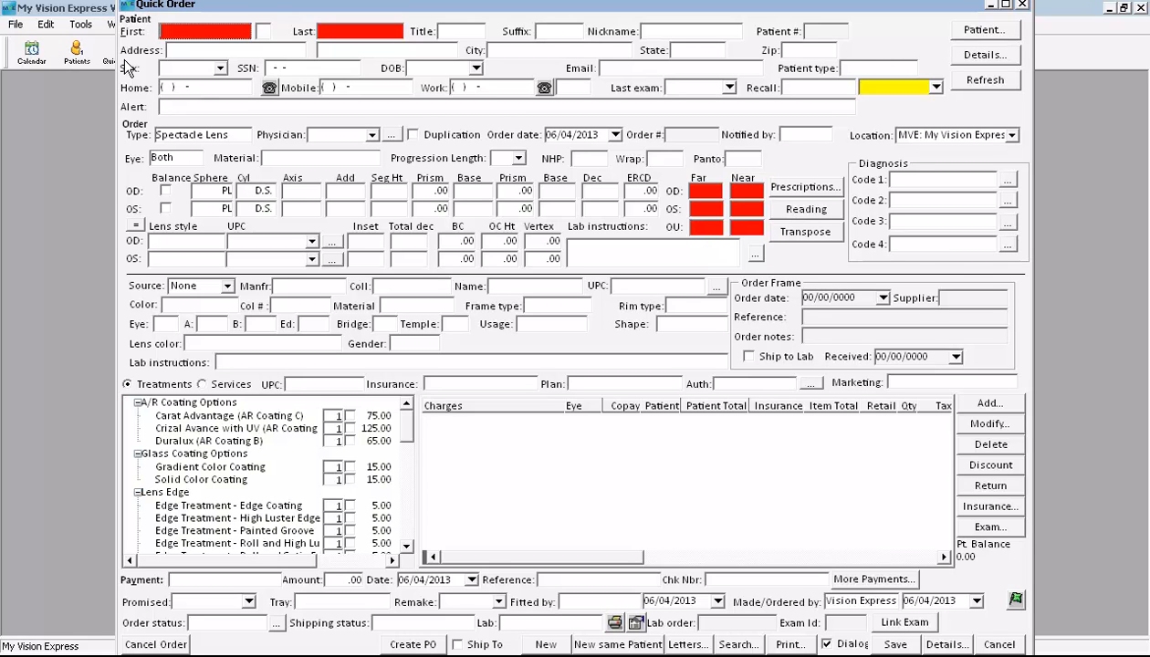
click(244, 136)
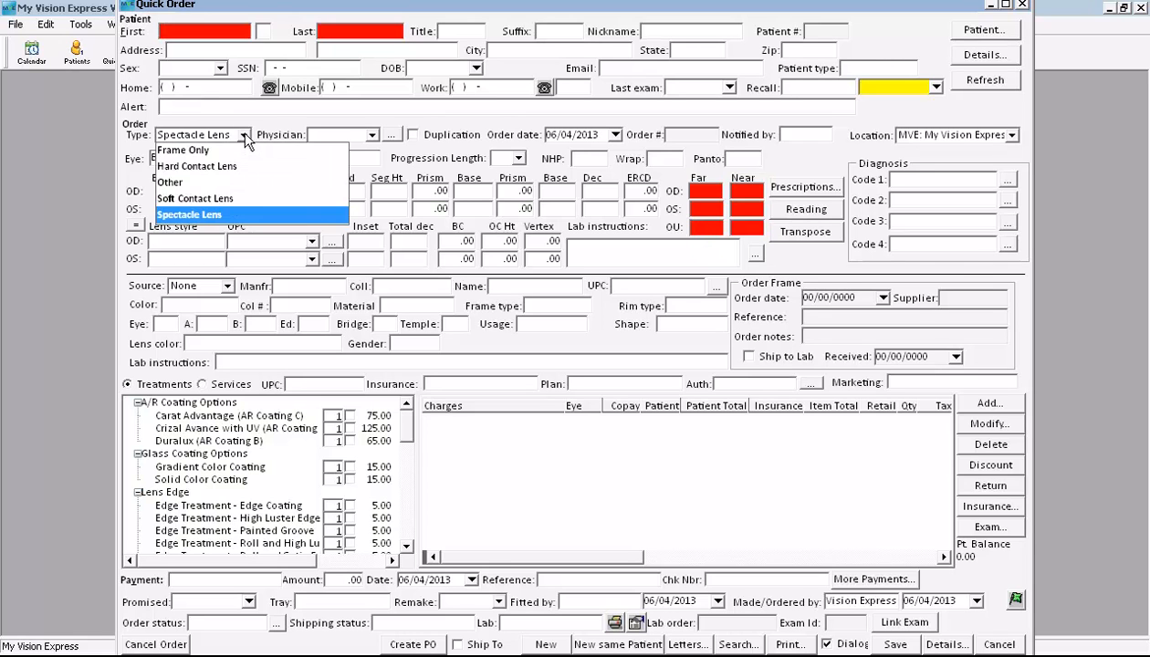
click(188, 183)
key(Return)
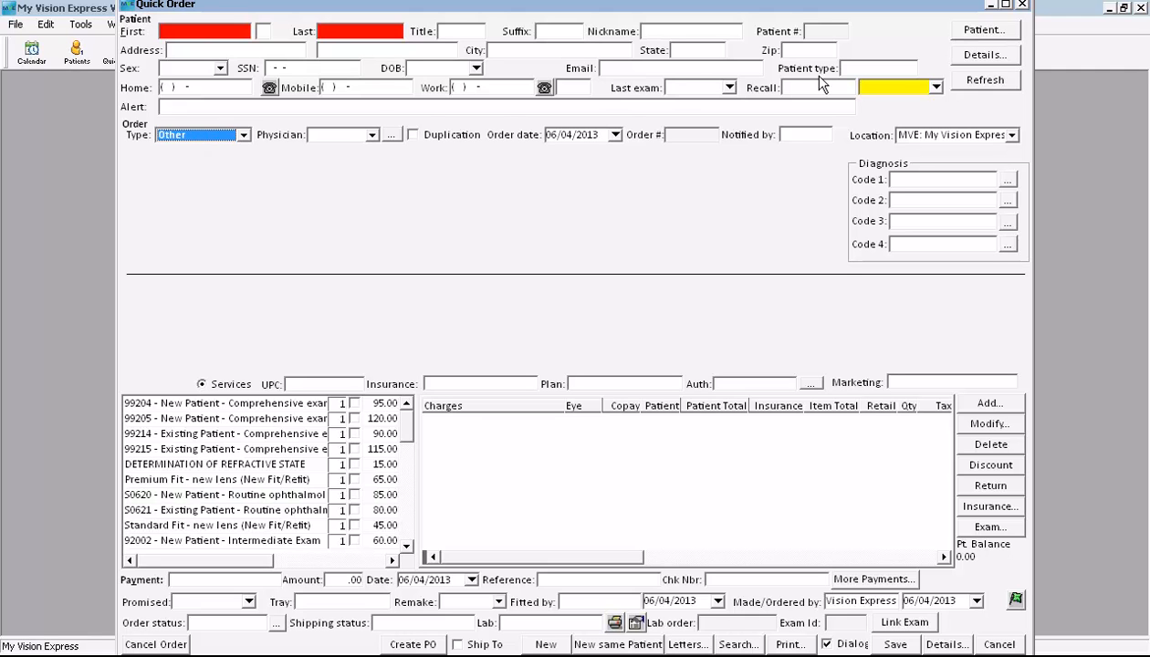
Step: Load the last patient in the search history into the order and import all charges and diagnoses from the 06/03/13 exam
click(979, 32)
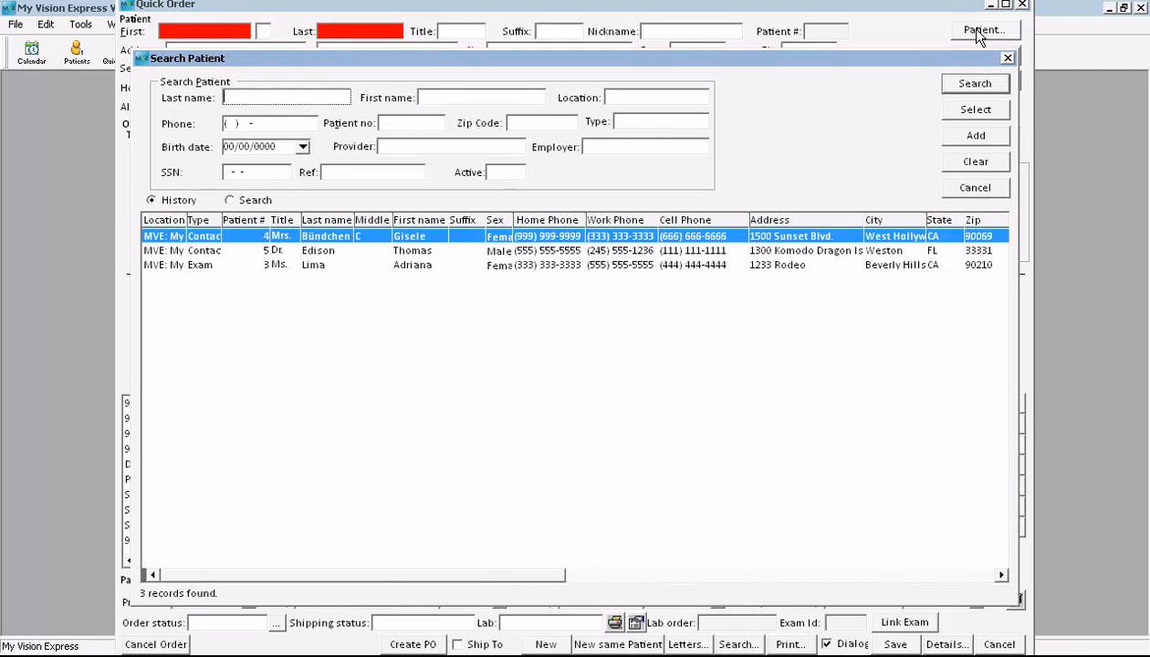
double_click(421, 264)
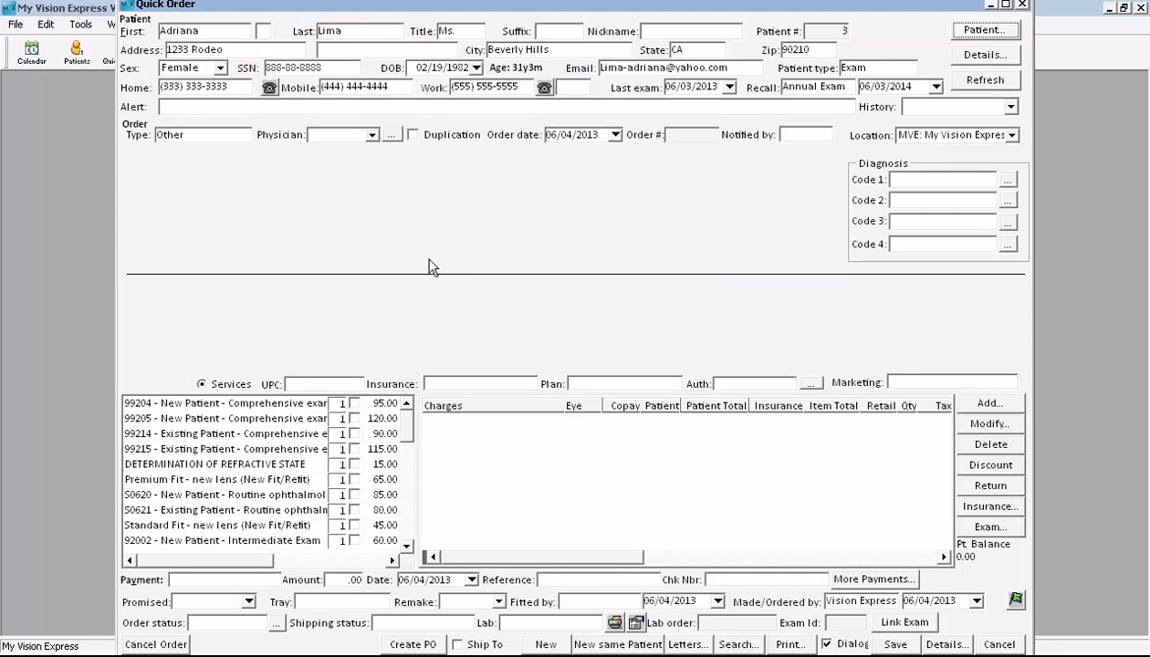
click(985, 526)
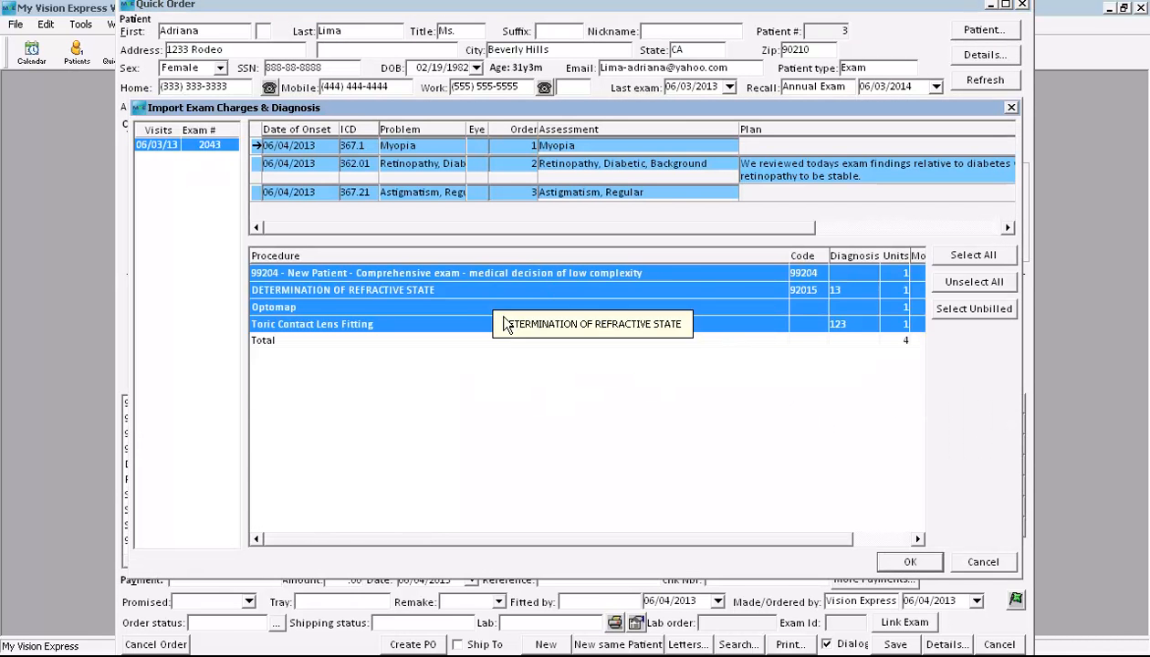
click(912, 564)
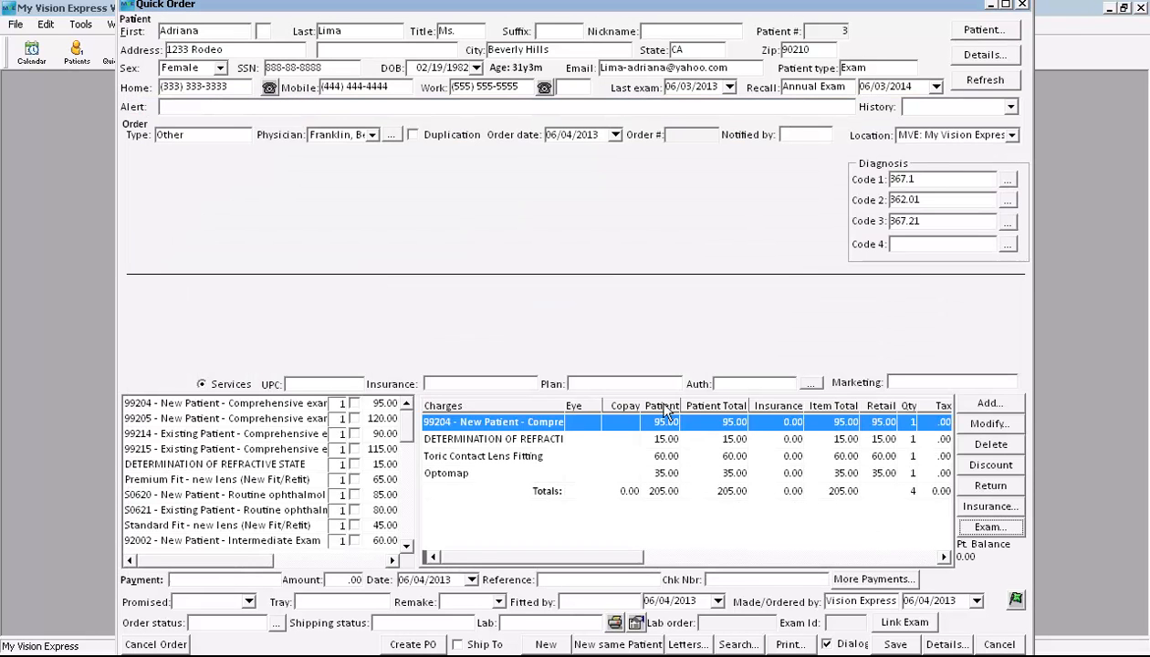
Step: Apply EYEMED VISION CARE insurance with the Access plan to the order and record a cash payment of 135.00
click(531, 384)
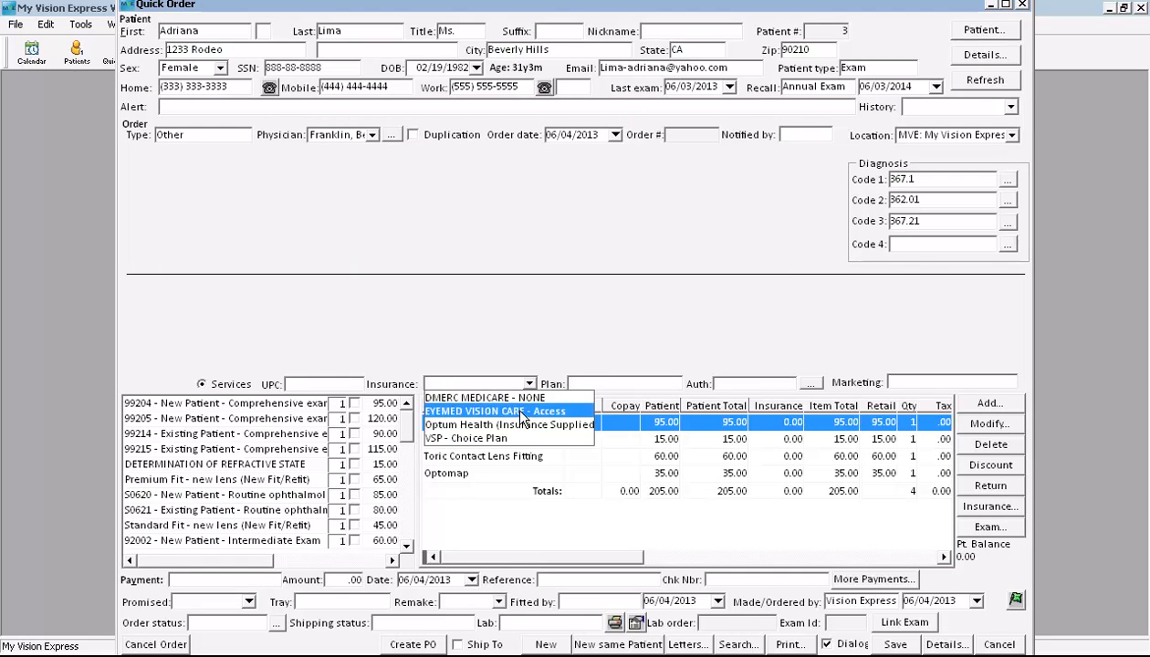
click(522, 412)
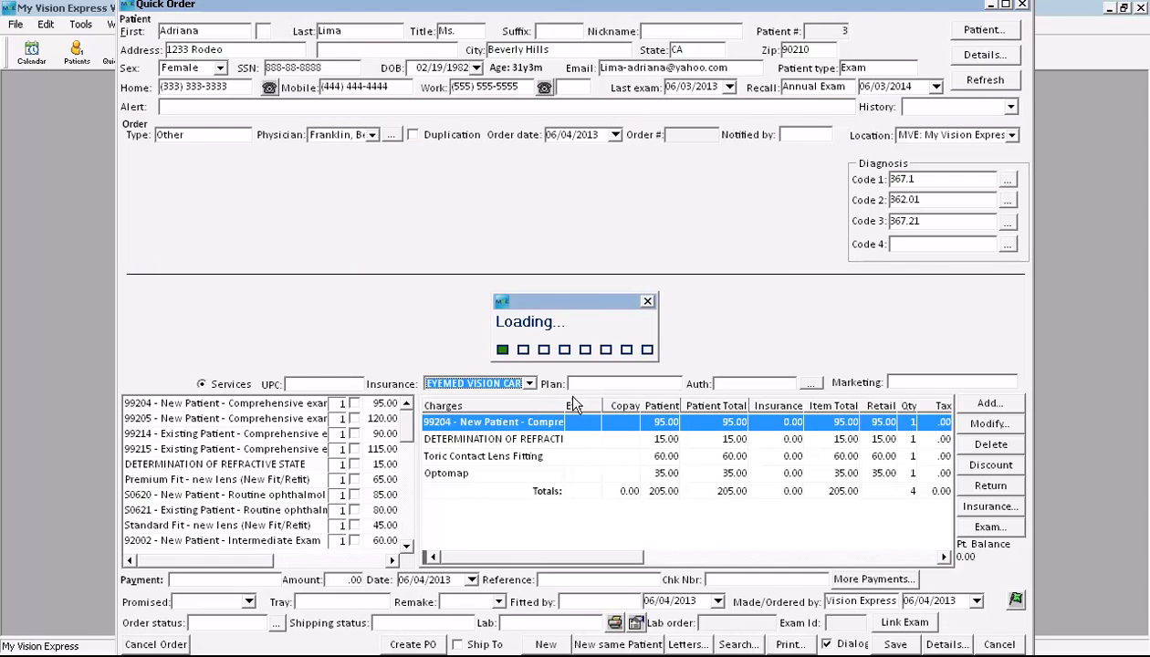
click(674, 384)
click(665, 400)
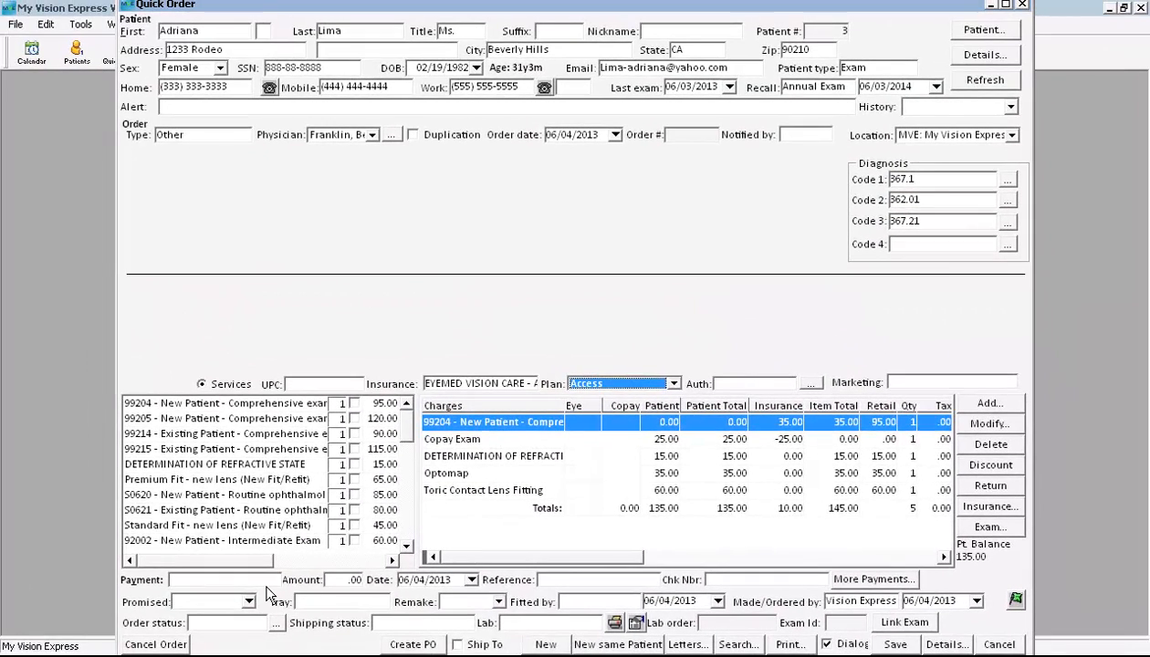
click(271, 581)
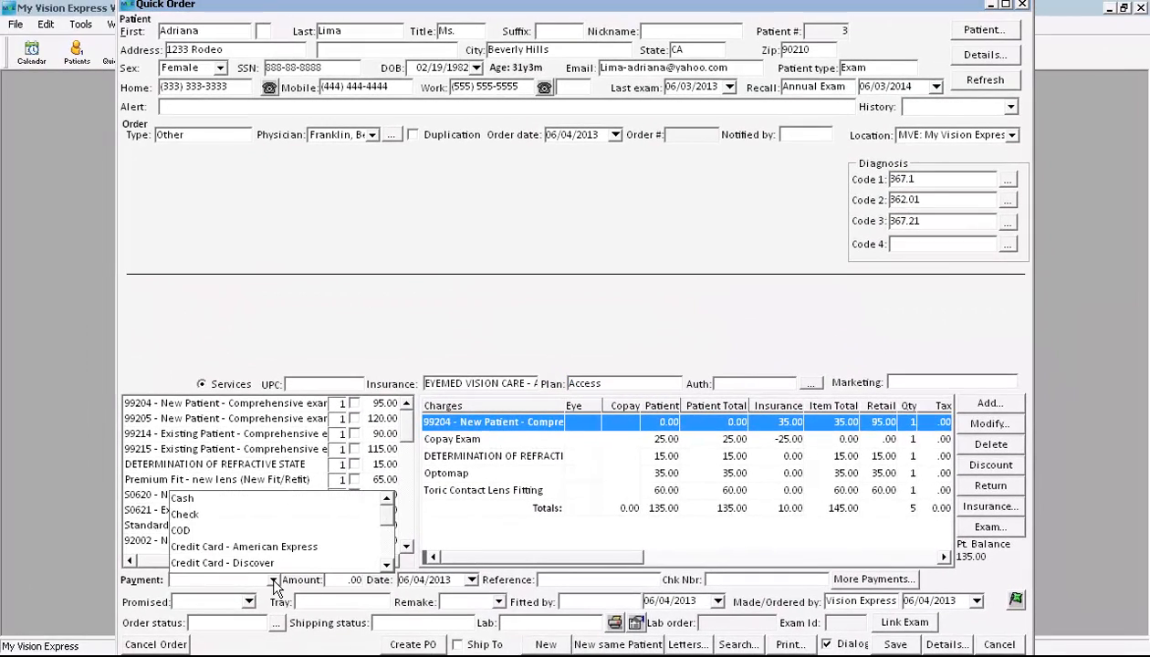
click(211, 498)
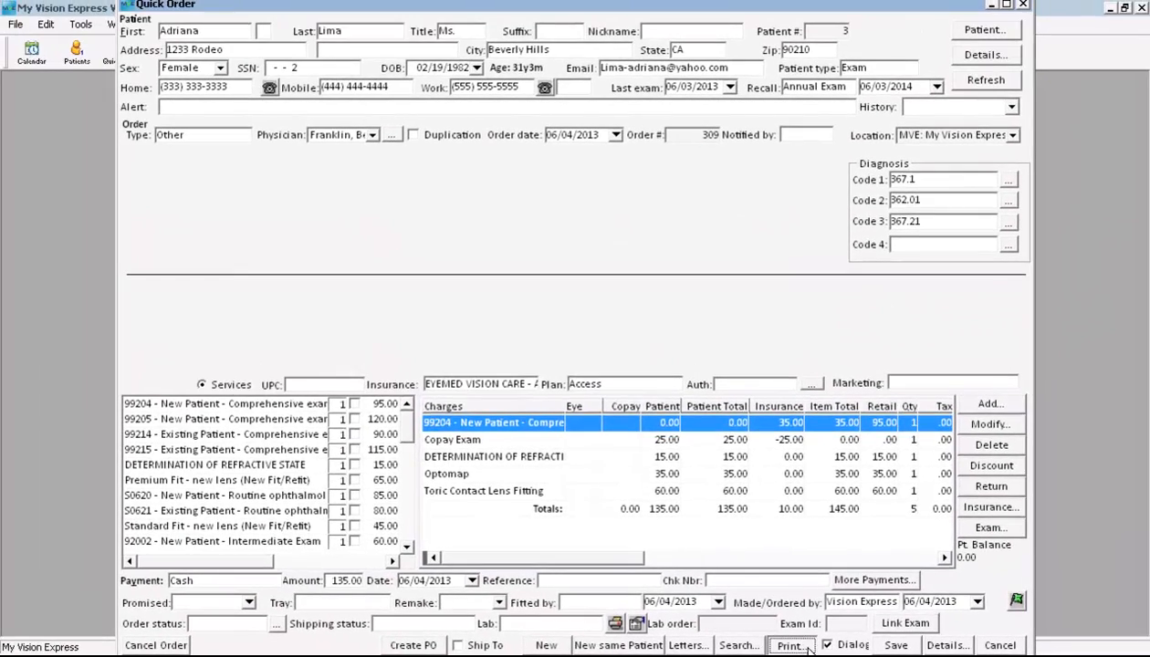
Step: Preview the order's combined insurance and patient receipt, examining its diagnoses, charges, payment and balance lines
click(790, 645)
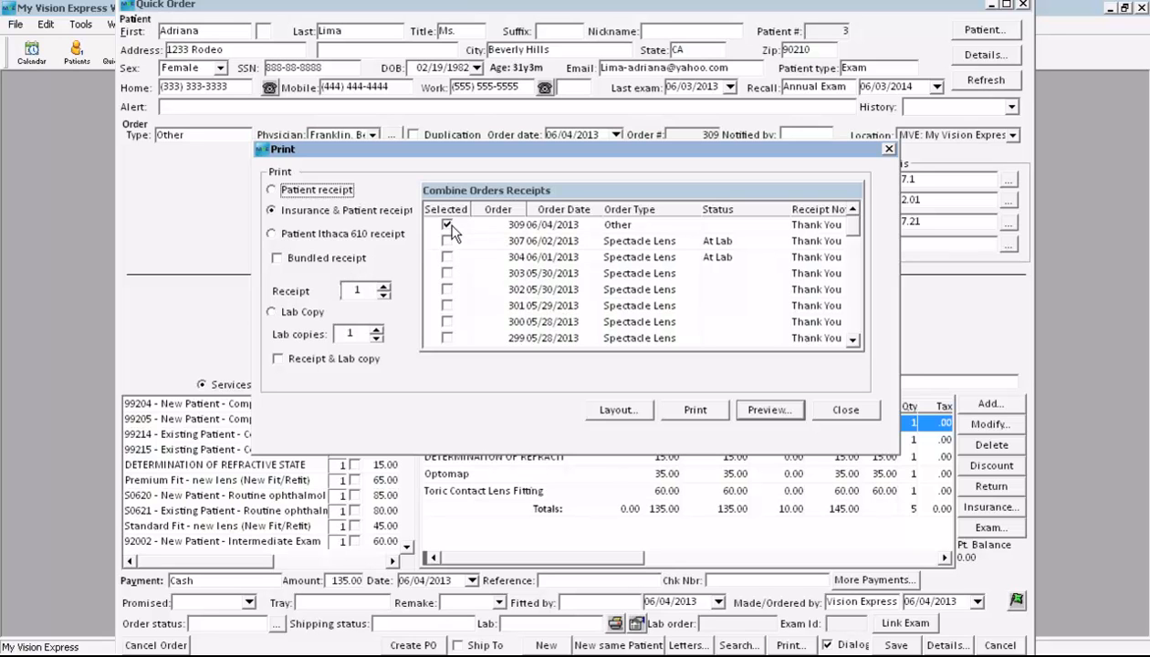
click(762, 415)
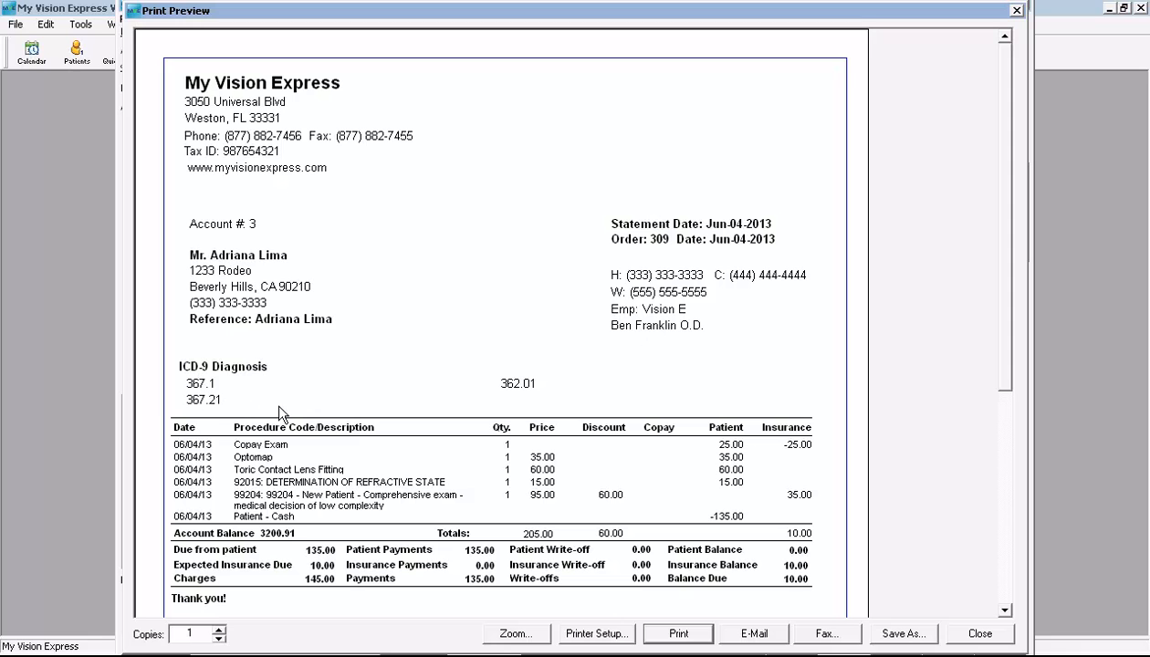
drag(1004, 223, 975, 328)
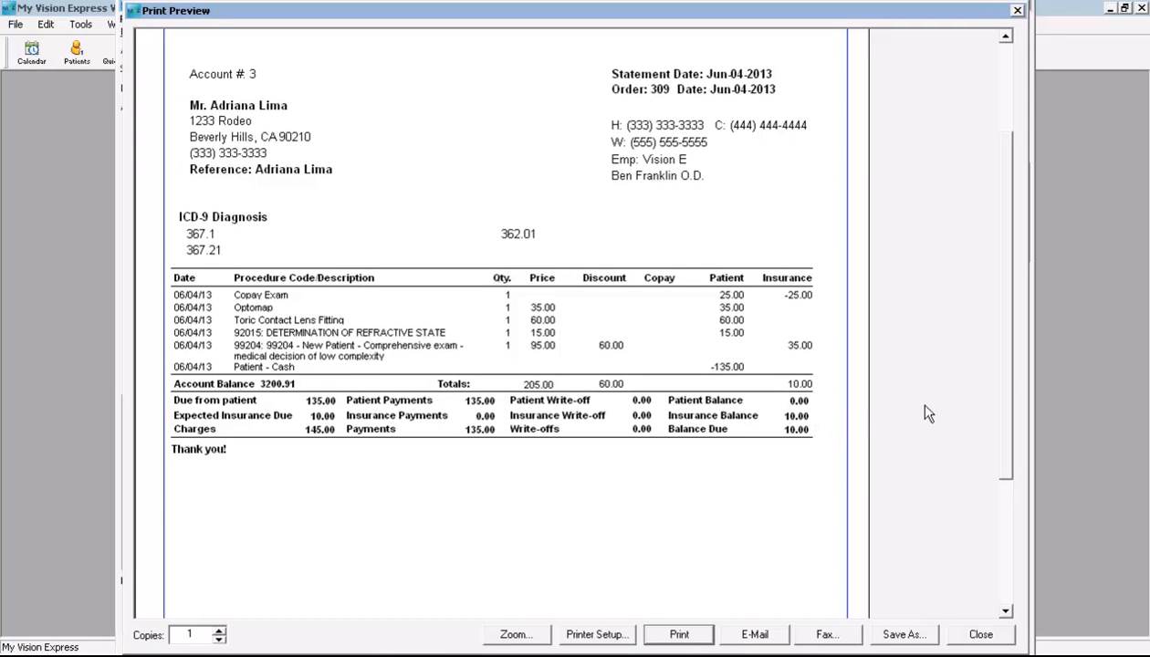
drag(1004, 376, 930, 430)
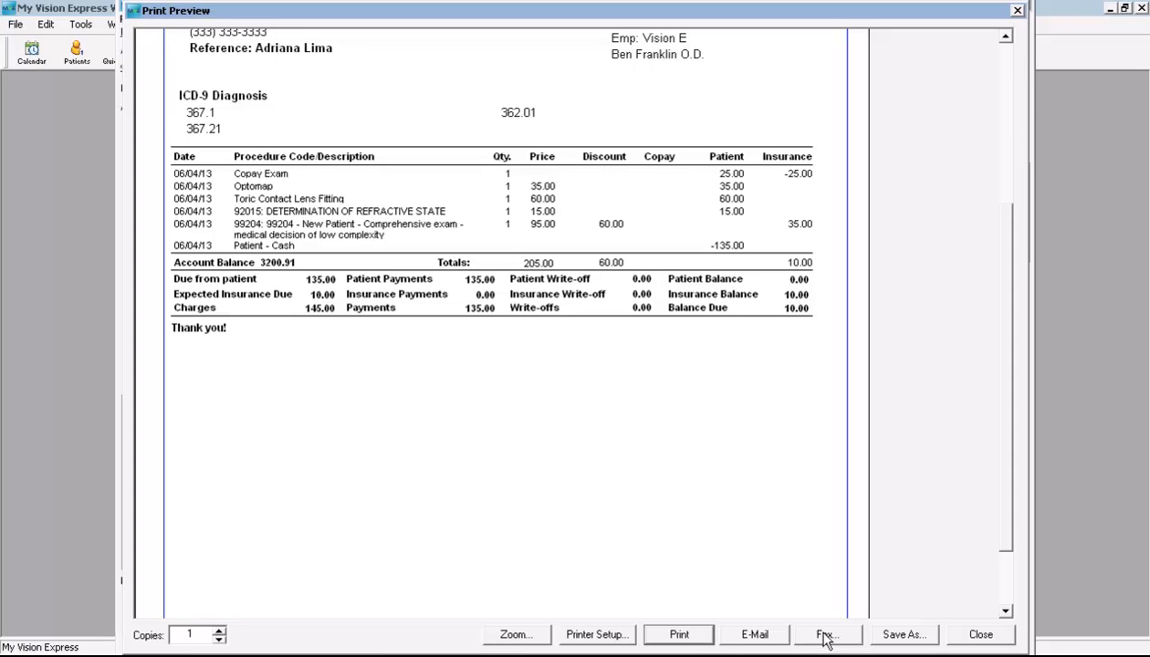
click(978, 634)
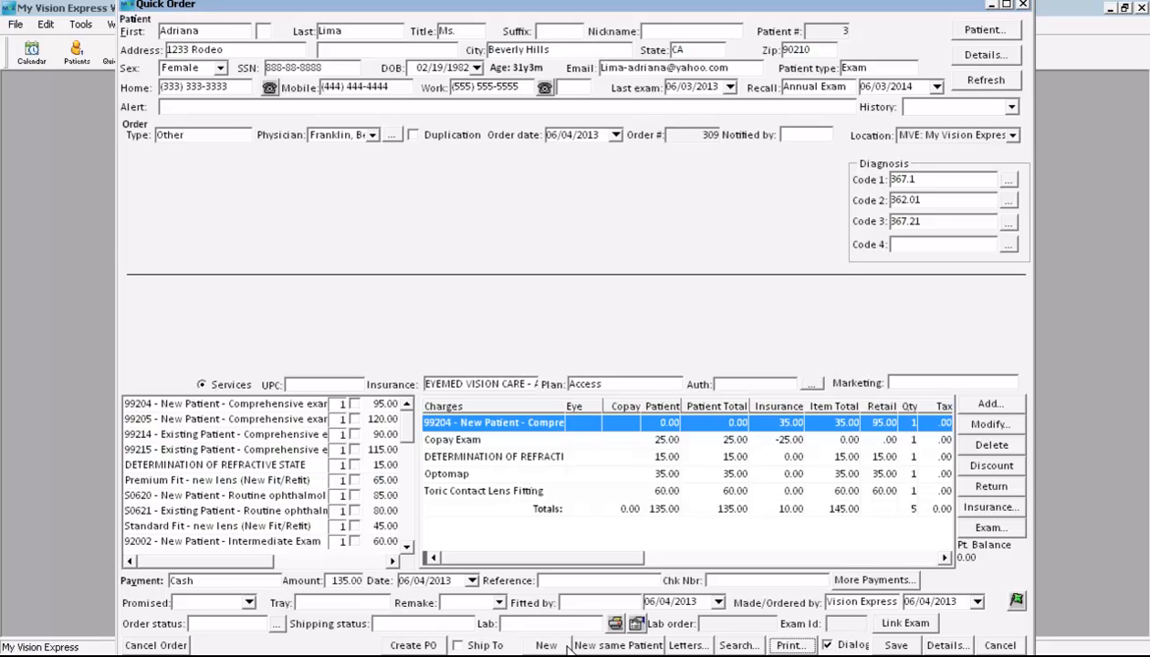
Step: Save the quick order and close it
click(896, 646)
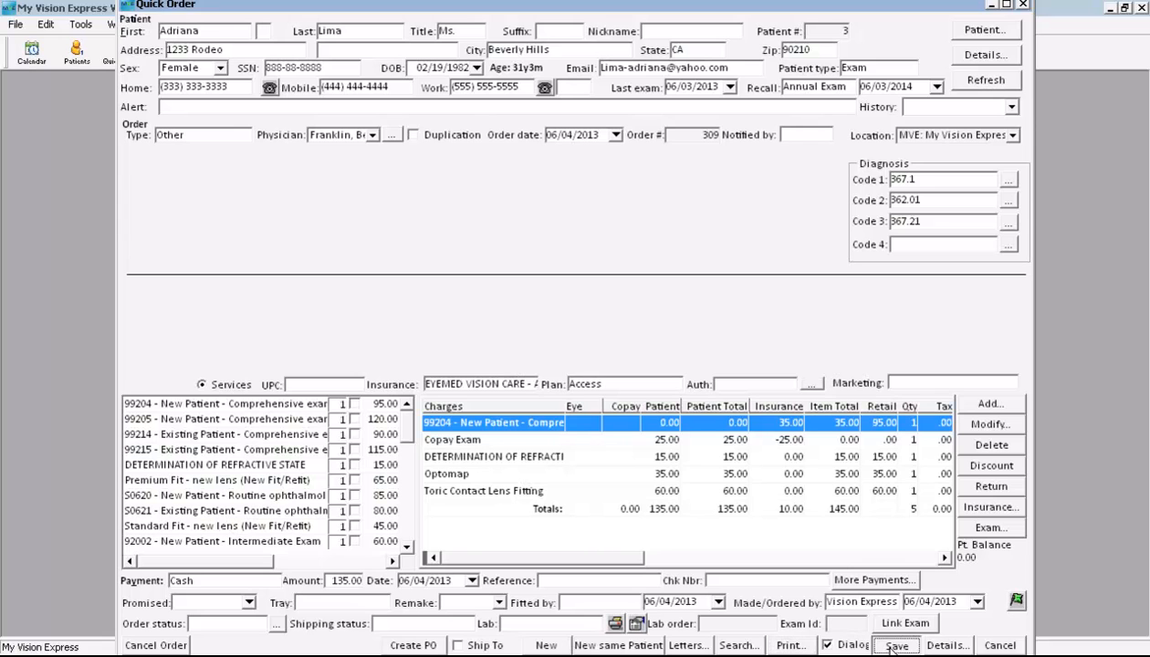
click(997, 646)
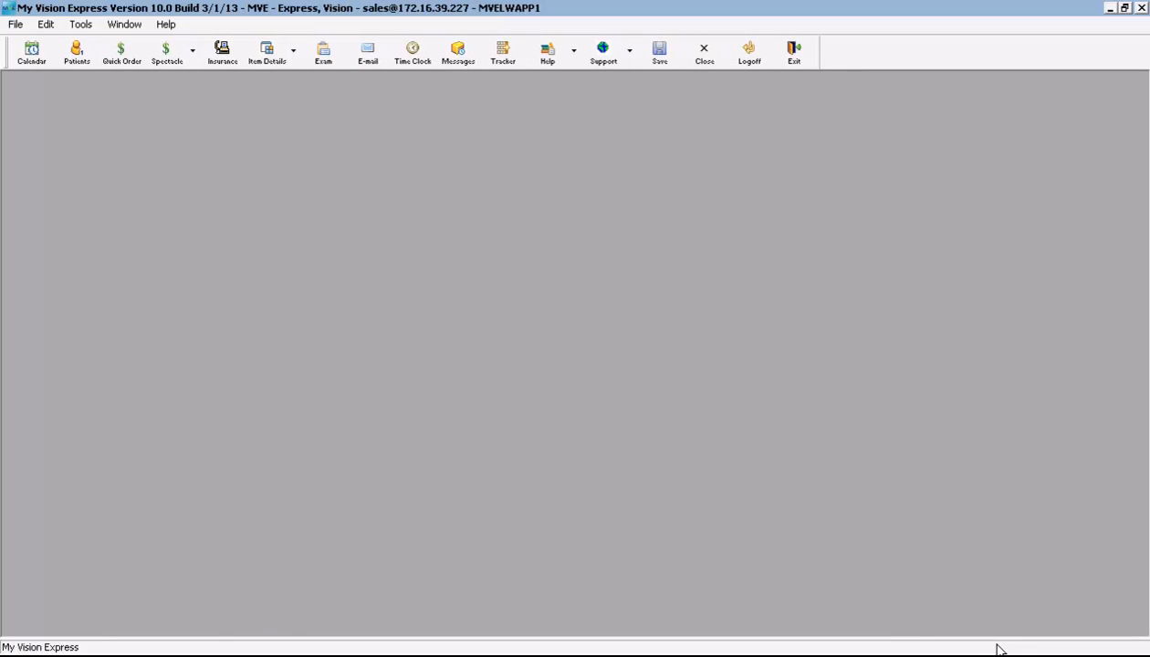